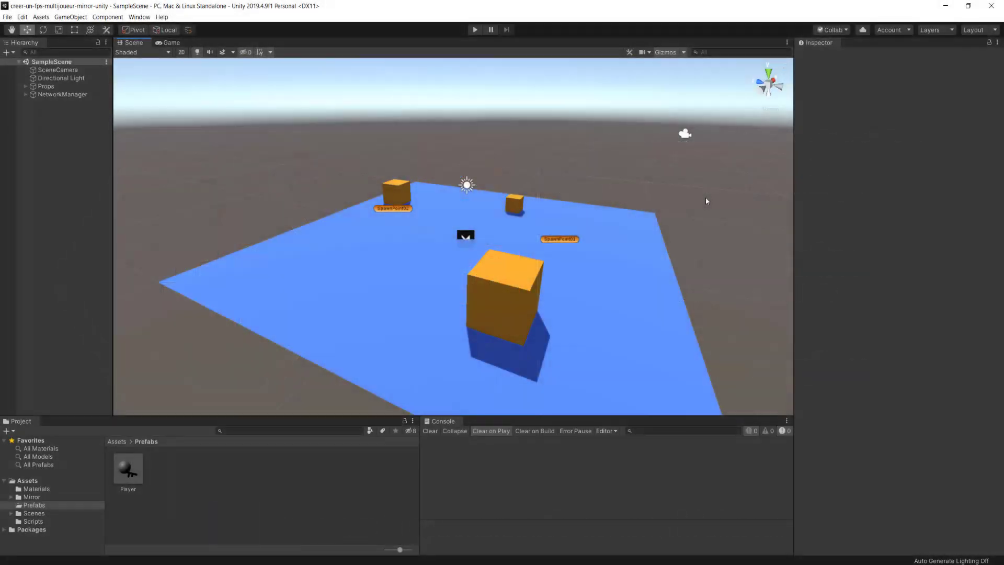
# Orbit the Scene view to a new angle, then run SampleScene in Play mode
pyautogui.moveTo(661, 208)
pyautogui.keyDown('alt'); pyautogui.mouseDown()
pyautogui.moveTo(479, 260)
pyautogui.moveTo(519, 168)
pyautogui.mouseUp(); pyautogui.keyUp('alt')
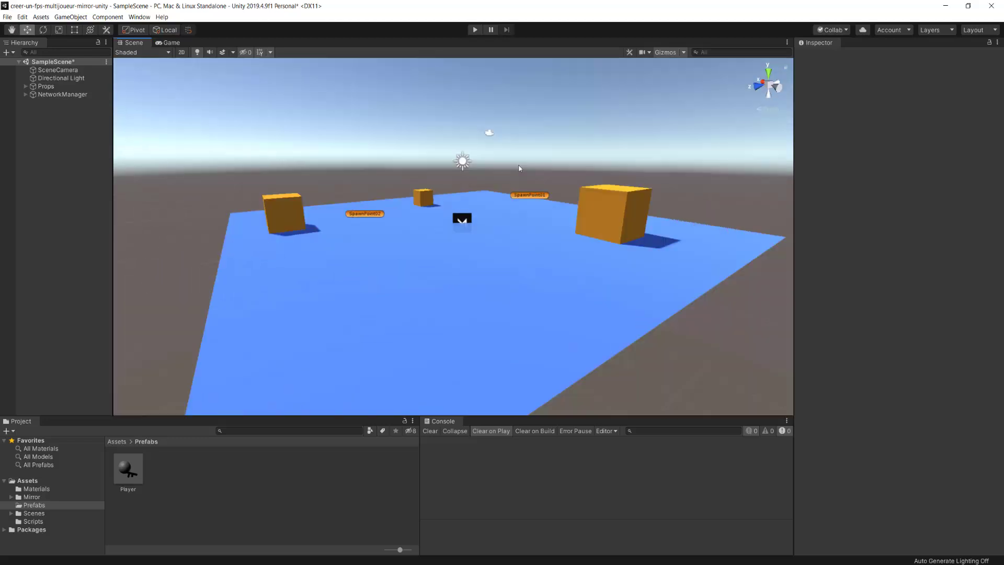
pyautogui.click(474, 29)
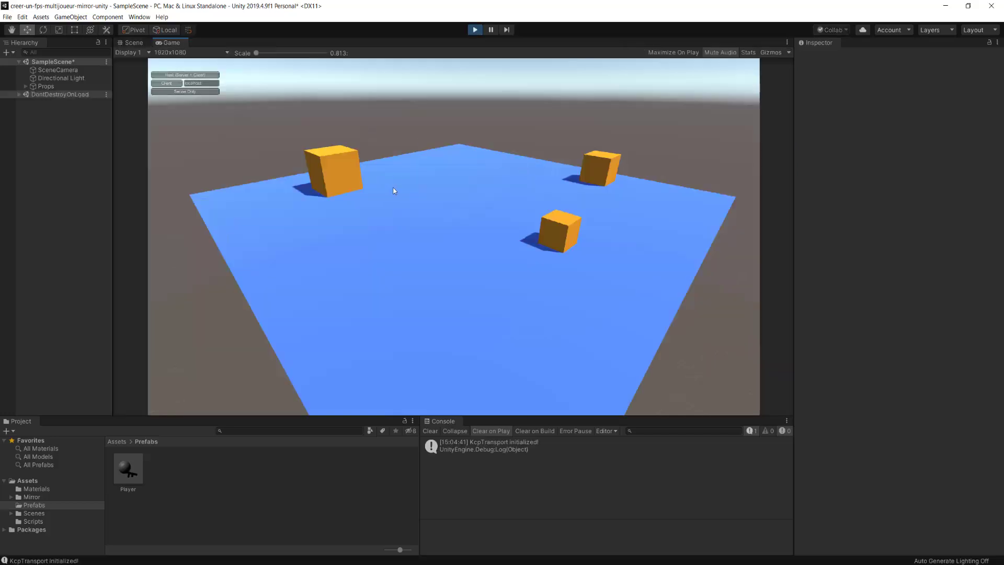
# Host a game to spawn Player(Clone), walk it around, then fly the Scene camera toward it
pyautogui.click(178, 75)
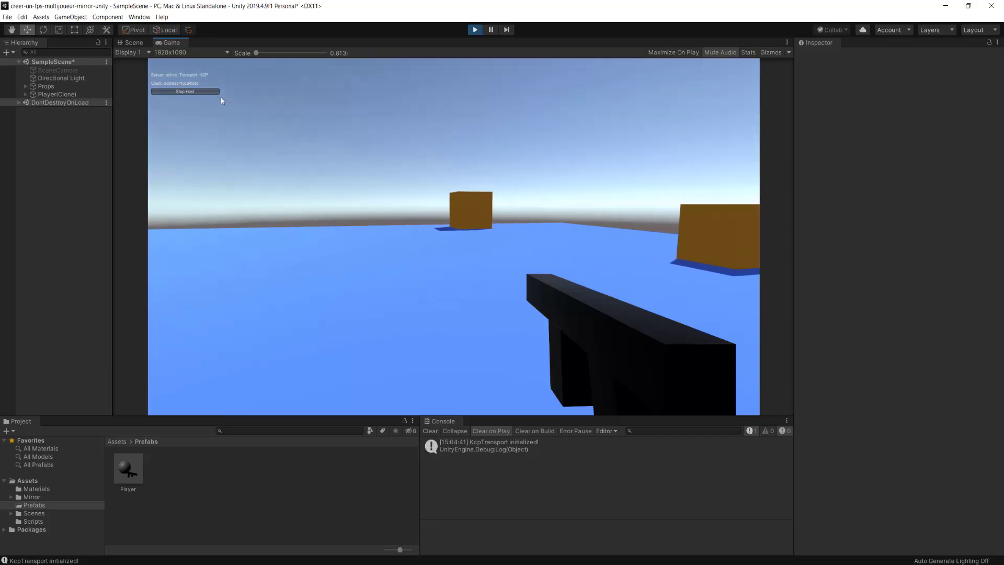
pyautogui.press('w')
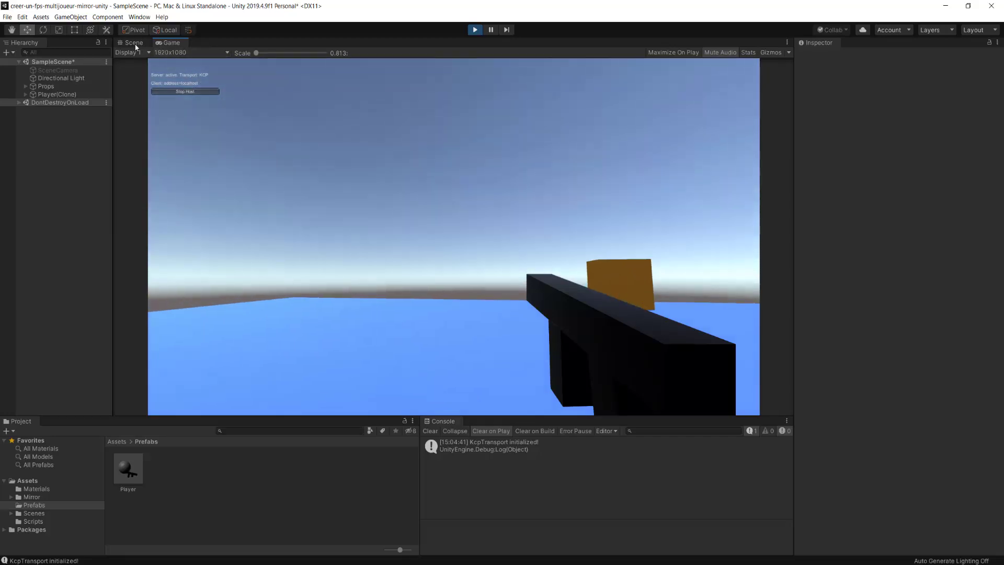
pyautogui.hotkey('ctrl', '1')
pyautogui.moveTo(447, 179)
pyautogui.mouseDown(button='right')
pyautogui.moveTo(542, 223)
pyautogui.moveTo(493, 226)
pyautogui.moveTo(480, 31)
pyautogui.mouseUp(button='right')
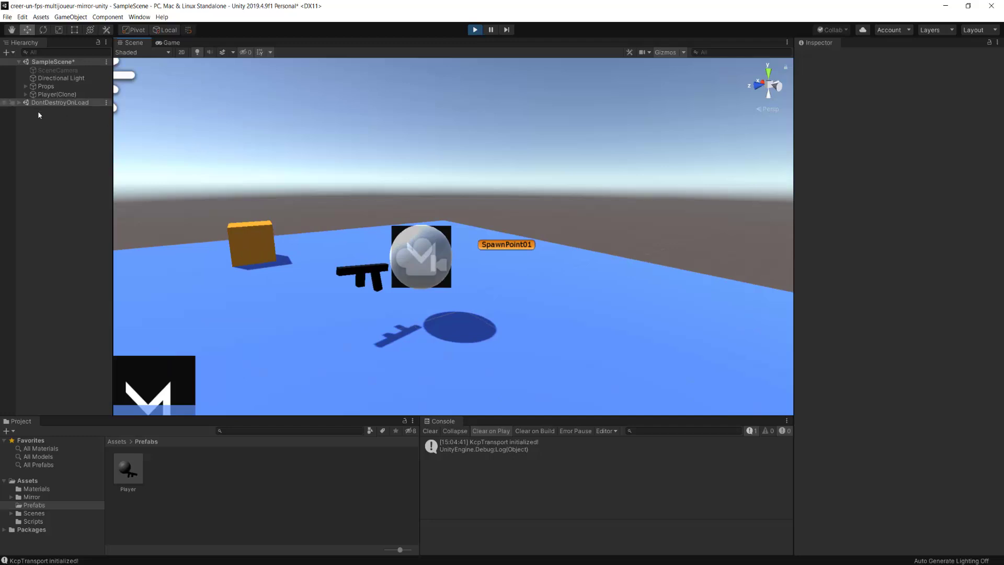
# Select and frame Player(Clone), check its Rigidbody settings, and open the Add Component list
pyautogui.click(46, 95)
pyautogui.press('f')
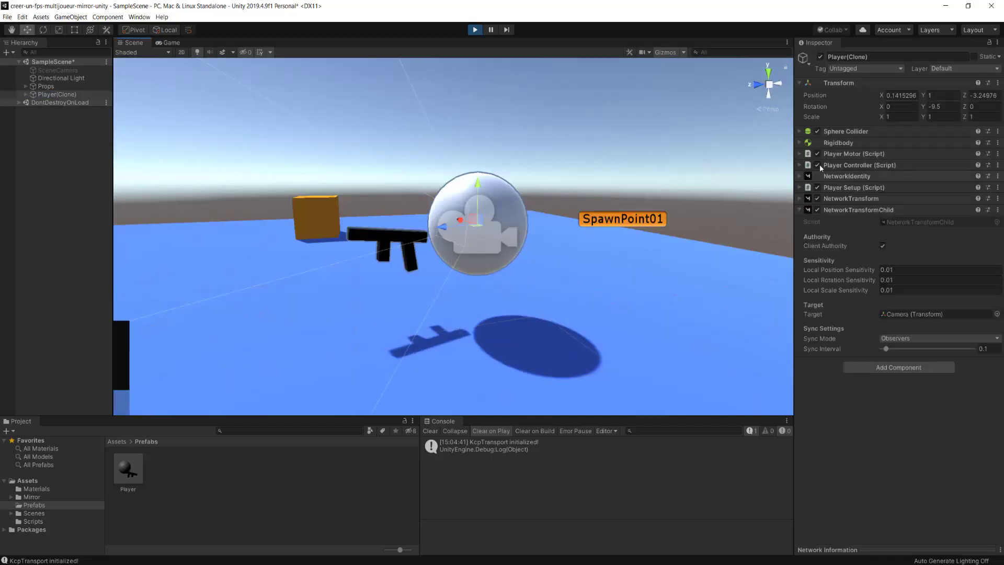
pyautogui.click(800, 143)
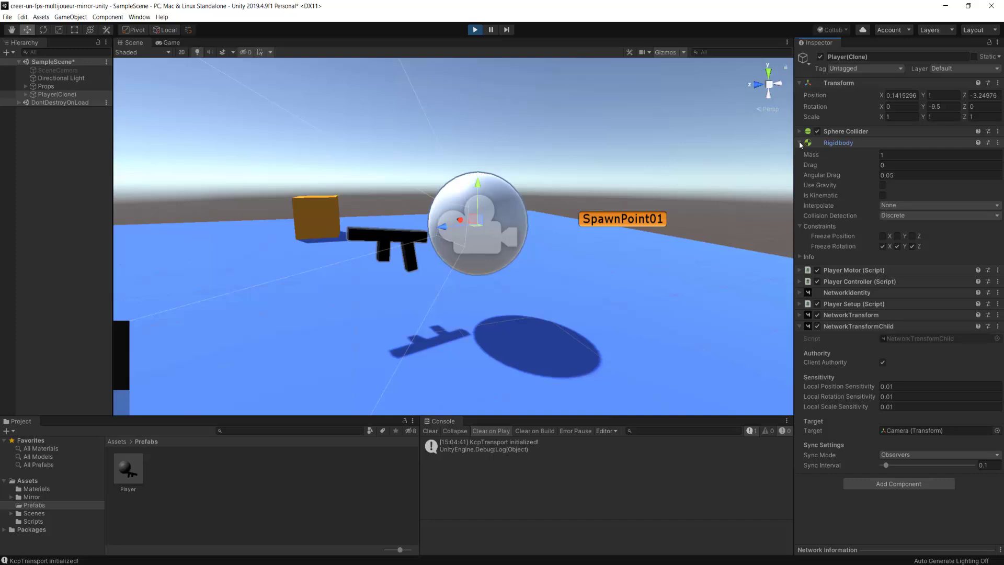
pyautogui.click(799, 142)
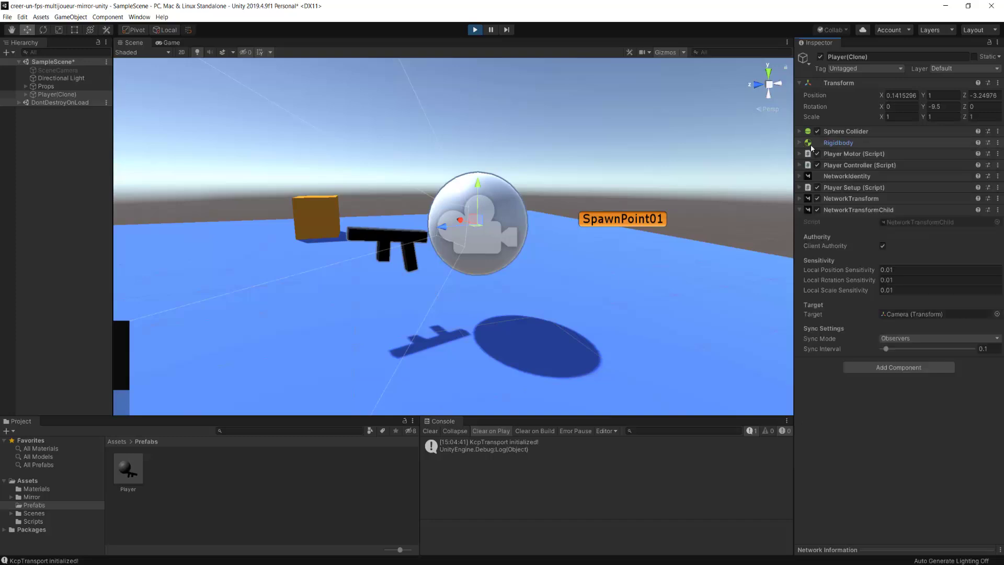
pyautogui.click(876, 368)
# Search the component list for 'joint' and browse the joint results
pyautogui.write('joint')
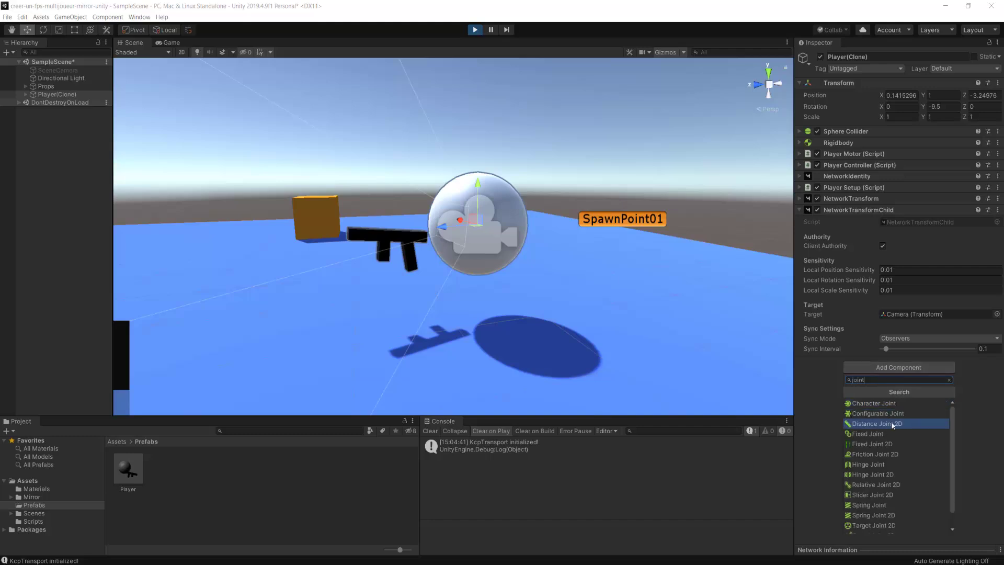
pyautogui.scroll(-2, 904, 424)
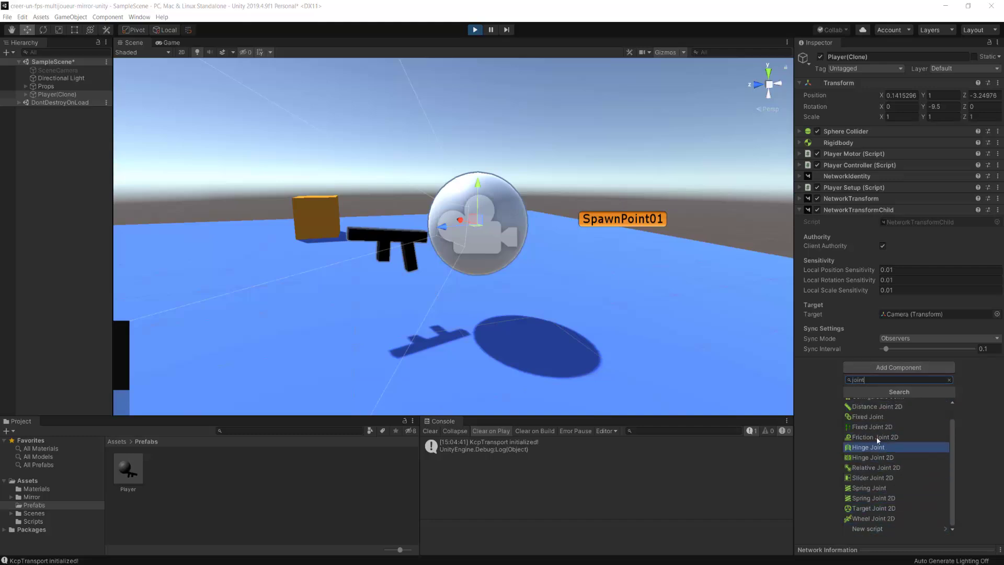
pyautogui.scroll(2, 906, 491)
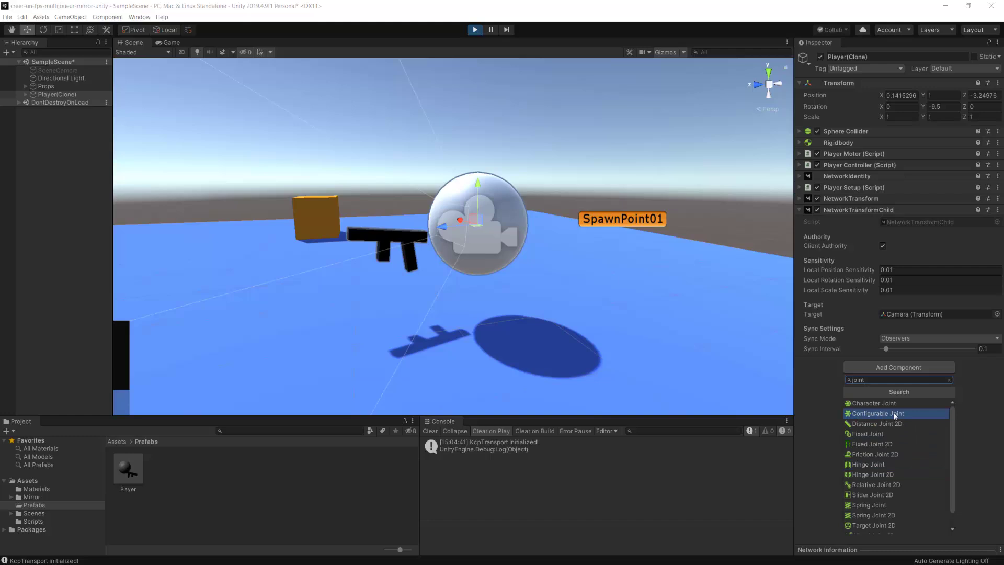
# Add a Configurable Joint, keep Projection Distance at 0.1, and expand its Y Drive settings
pyautogui.click(907, 411)
pyautogui.scroll(-2, 924, 254)
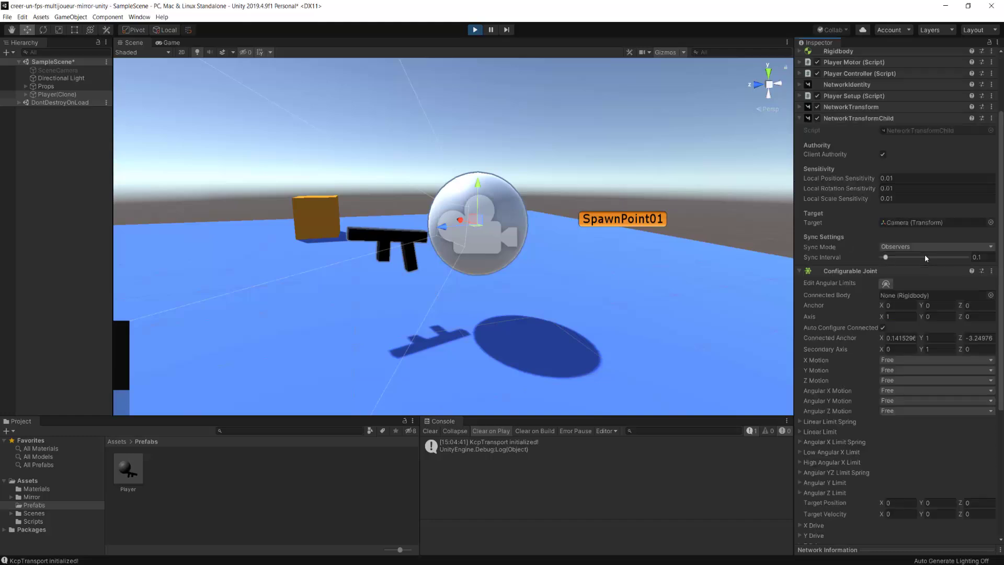
pyautogui.scroll(-3, 925, 254)
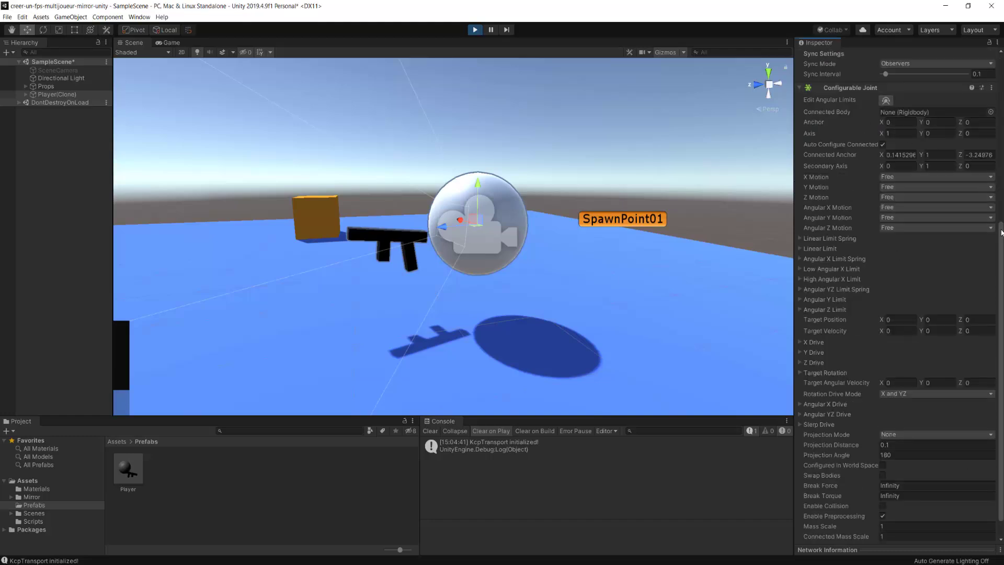
pyautogui.moveTo(1001, 232); pyautogui.dragTo(1001, 235)
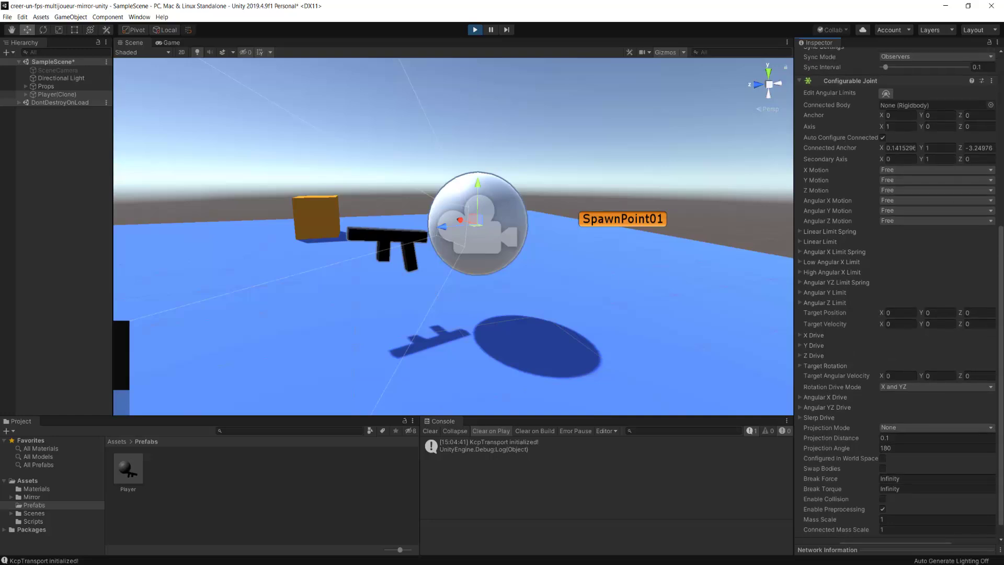
pyautogui.click(889, 437)
pyautogui.press('Return')
pyautogui.click(801, 346)
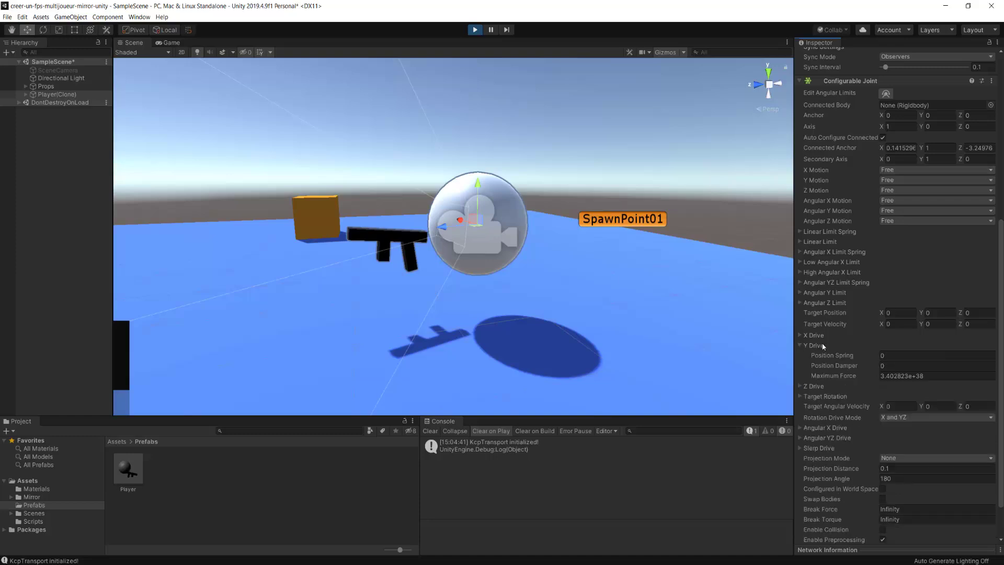
pyautogui.scroll(-5, 431, 232)
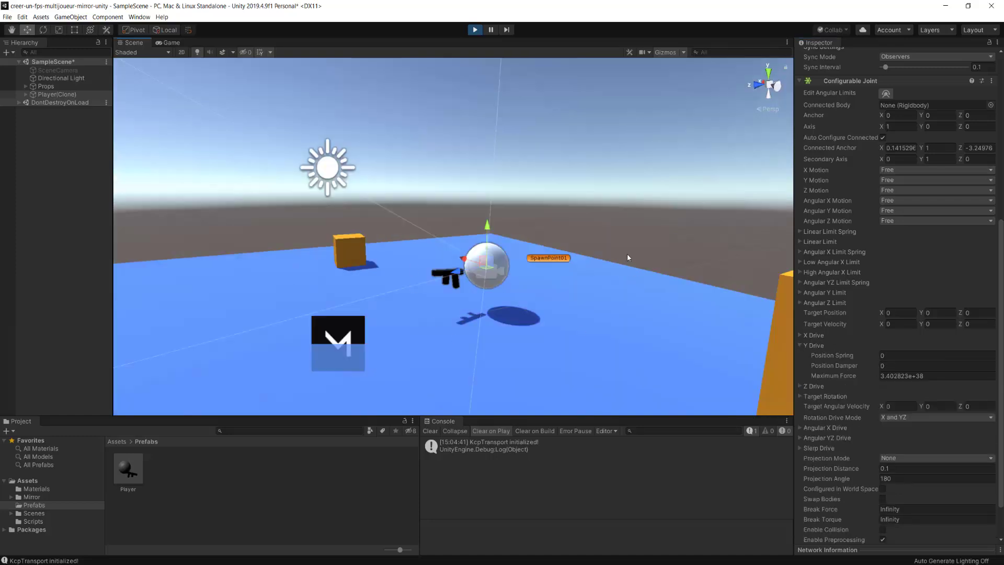
# Frame the player sphere, then lift it high with the Y arrow and drop it back
pyautogui.press('f')
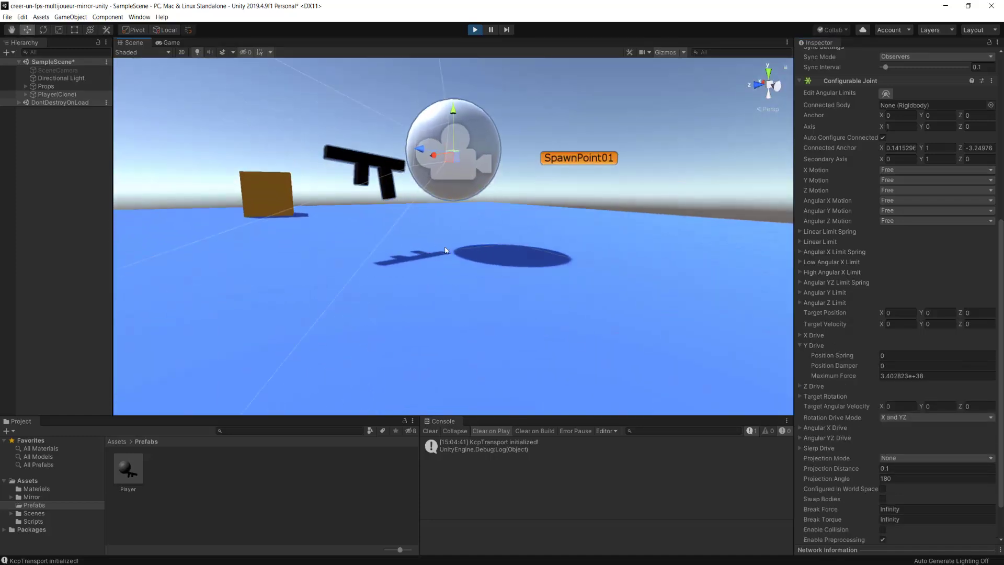
pyautogui.press('f')
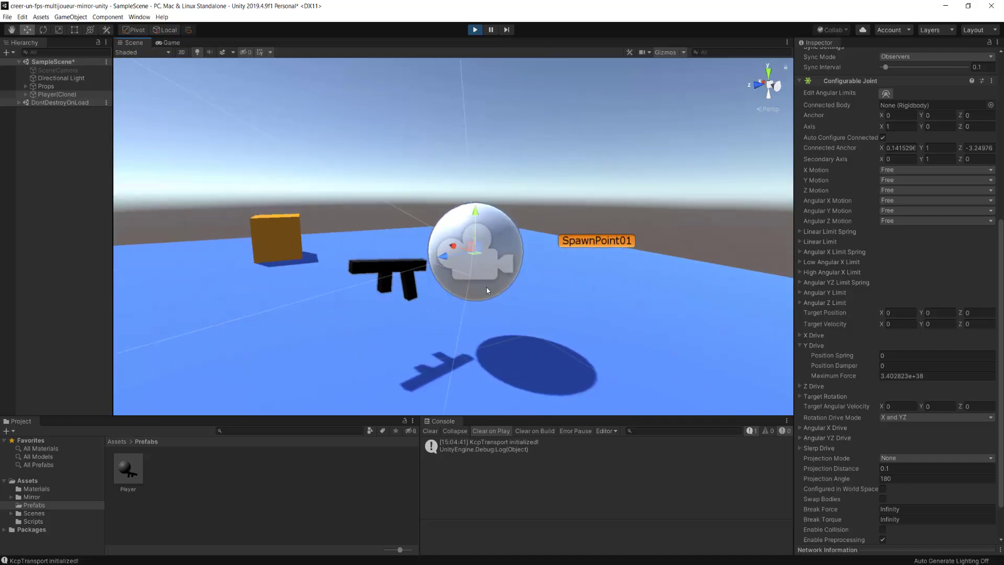
pyautogui.scroll(-3, 486, 291)
pyautogui.scroll(-3, 470, 250)
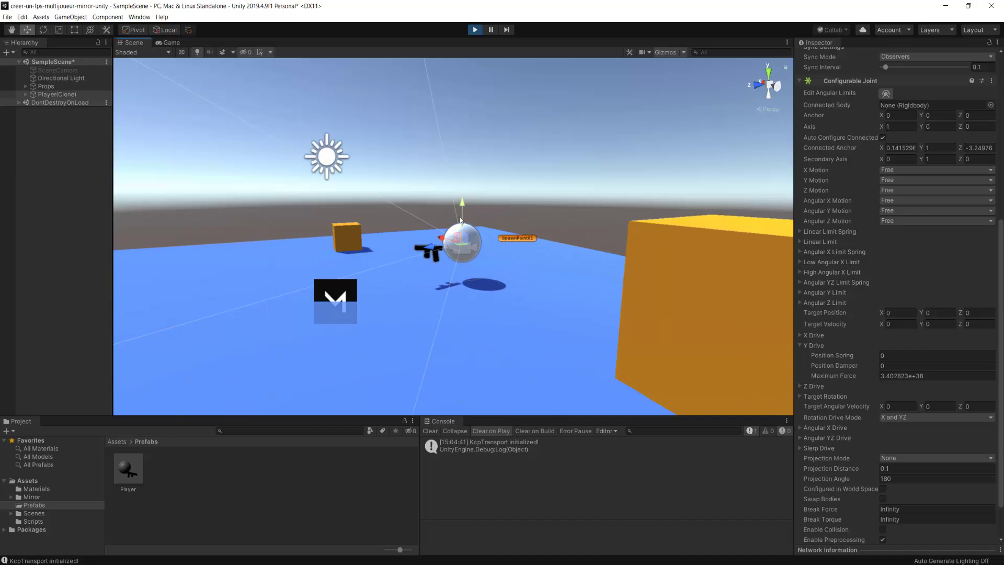
pyautogui.moveTo(493, 115); pyautogui.dragTo(514, 186, button='middle')
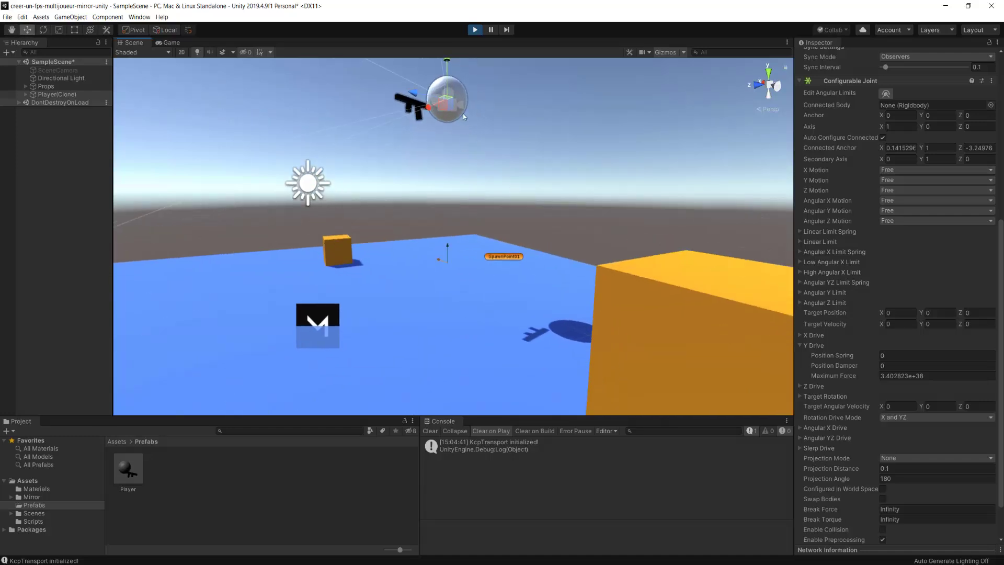
pyautogui.keyDown('alt'); pyautogui.moveTo(462, 129); pyautogui.dragTo(632, 141); pyautogui.keyUp('alt')
pyautogui.moveTo(482, 85); pyautogui.dragTo(481, 247)
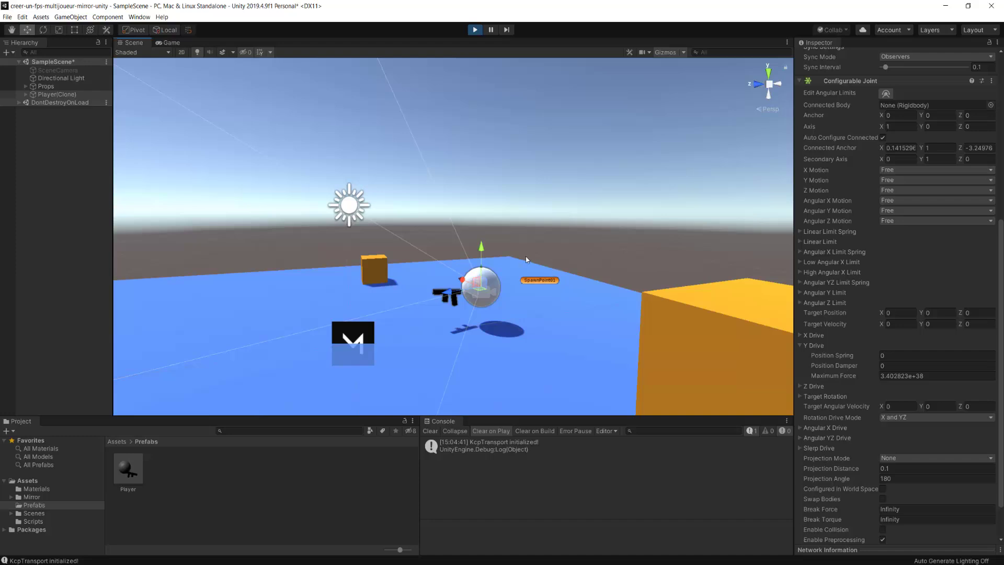
pyautogui.moveTo(481, 250); pyautogui.dragTo(485, 88)
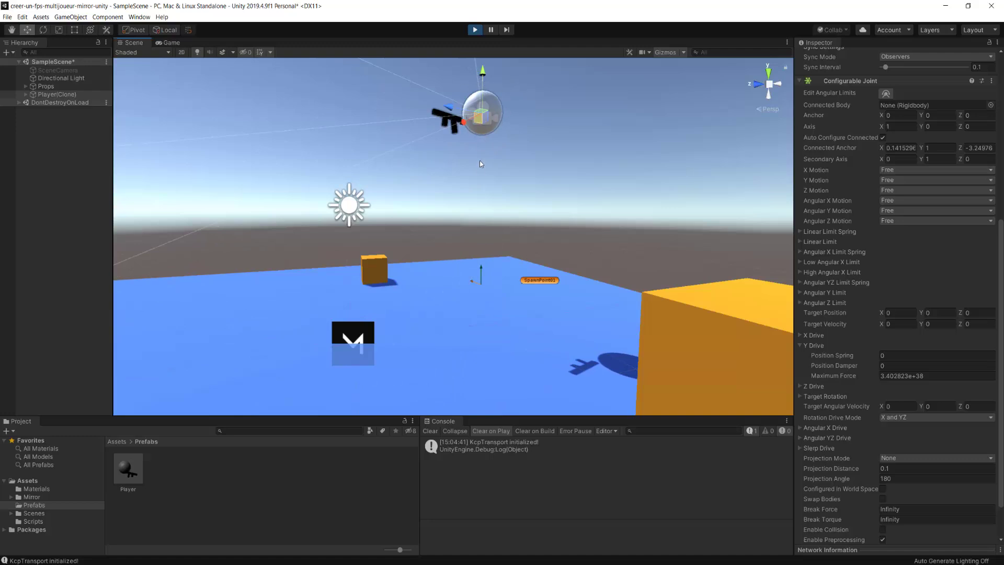
pyautogui.moveTo(484, 81)
pyautogui.mouseDown()
pyautogui.moveTo(487, 254)
pyautogui.moveTo(484, 92)
pyautogui.moveTo(480, 237)
pyautogui.mouseUp()
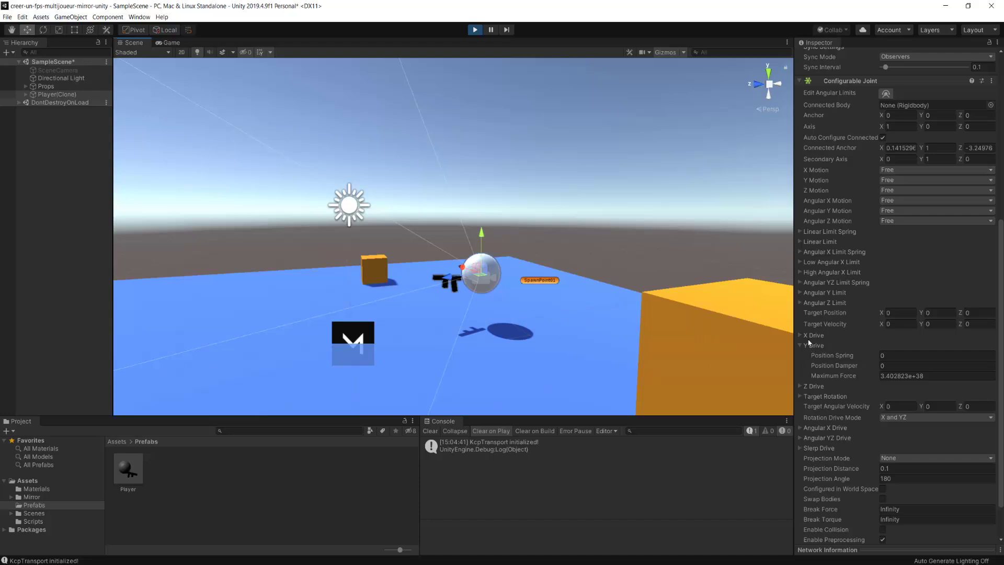
# Enter 20 for the joint's Y Drive Position Spring and recentre the view on the sphere
pyautogui.click(888, 355)
pyautogui.click(889, 355)
pyautogui.write('20')
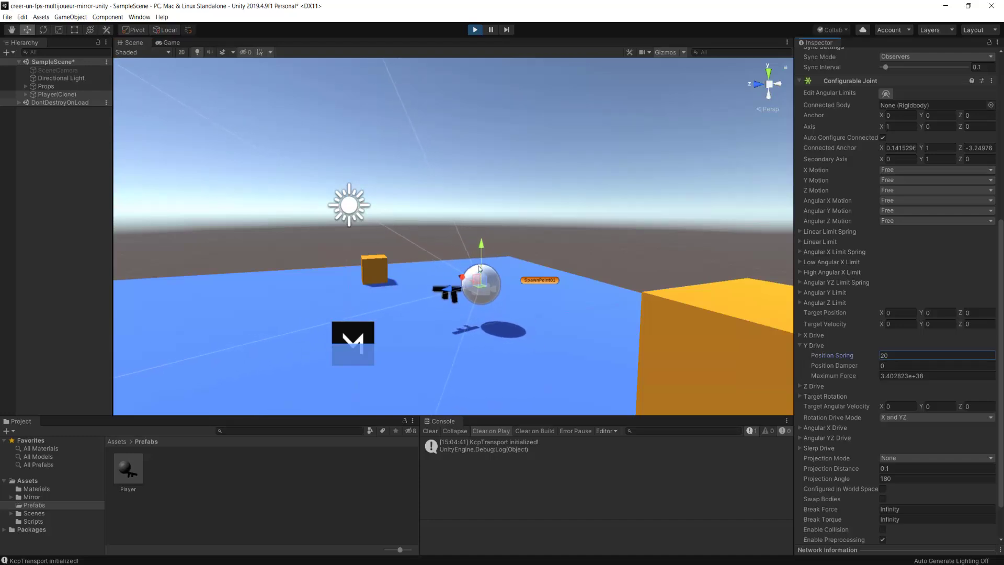
pyautogui.scroll(2, 499, 255)
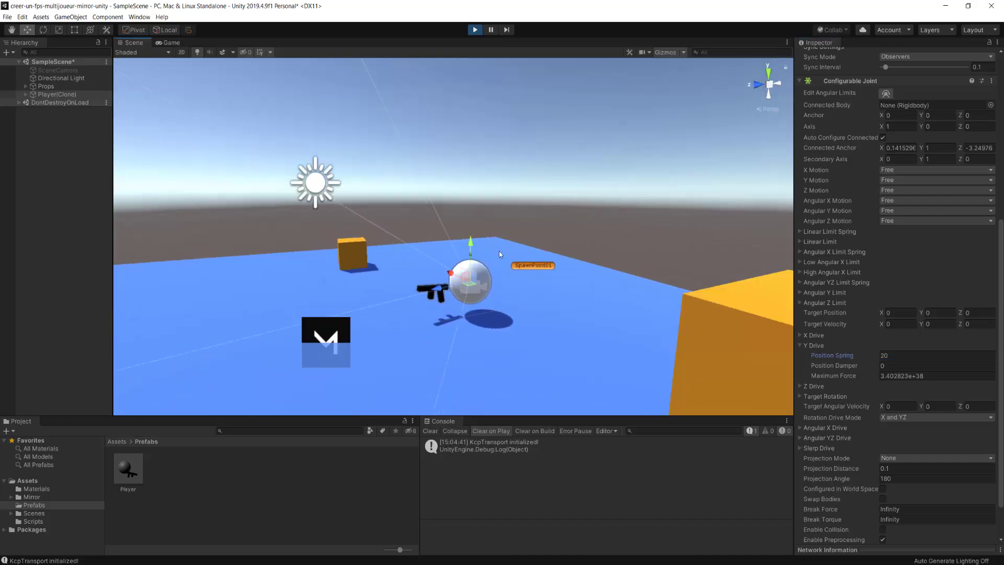
pyautogui.scroll(-4, 500, 251)
pyautogui.scroll(-3, 504, 178)
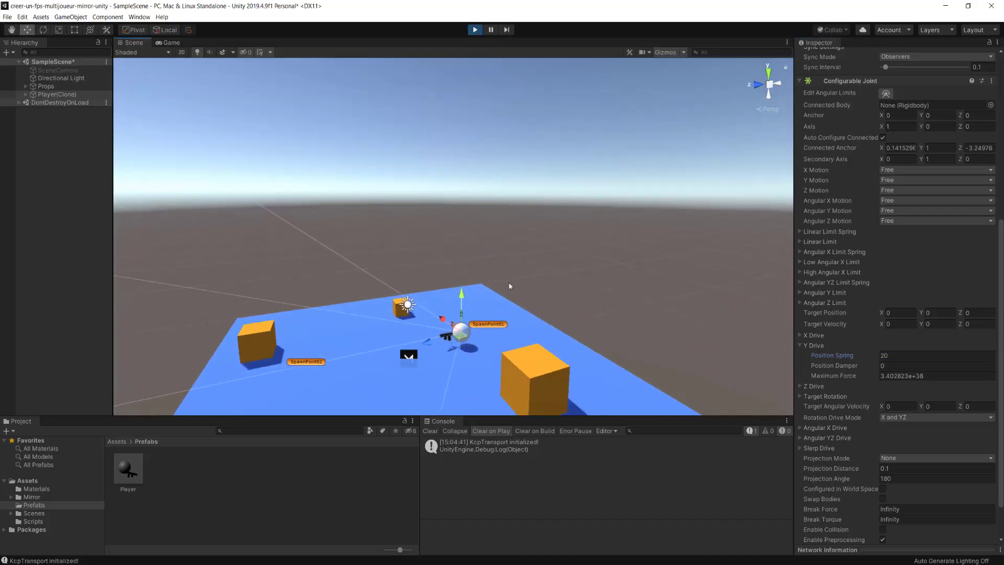
pyautogui.scroll(2, 537, 206)
pyautogui.scroll(2, 494, 281)
pyautogui.scroll(3, 493, 280)
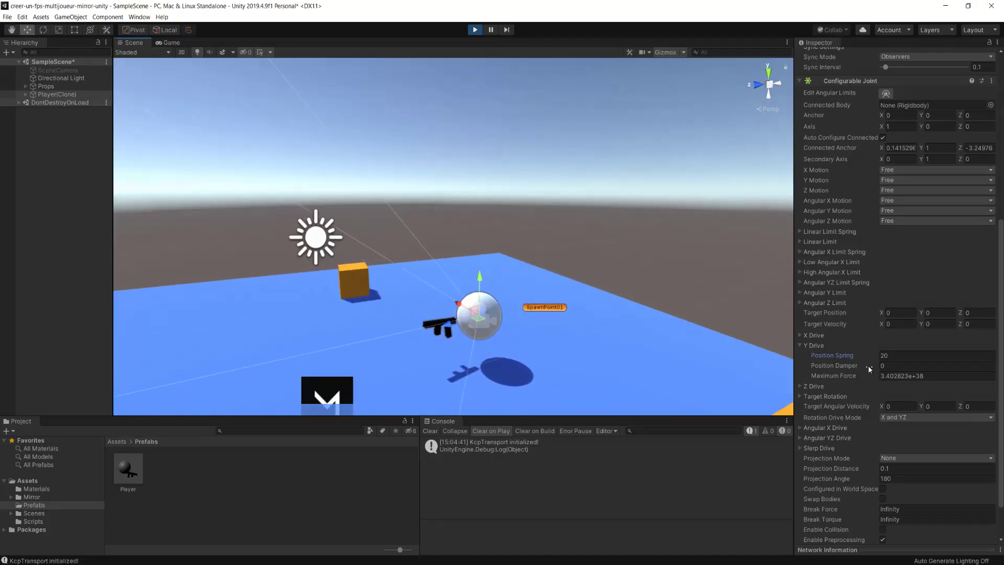
pyautogui.keyDown('alt'); pyautogui.moveTo(522, 219); pyautogui.dragTo(540, 276); pyautogui.keyUp('alt')
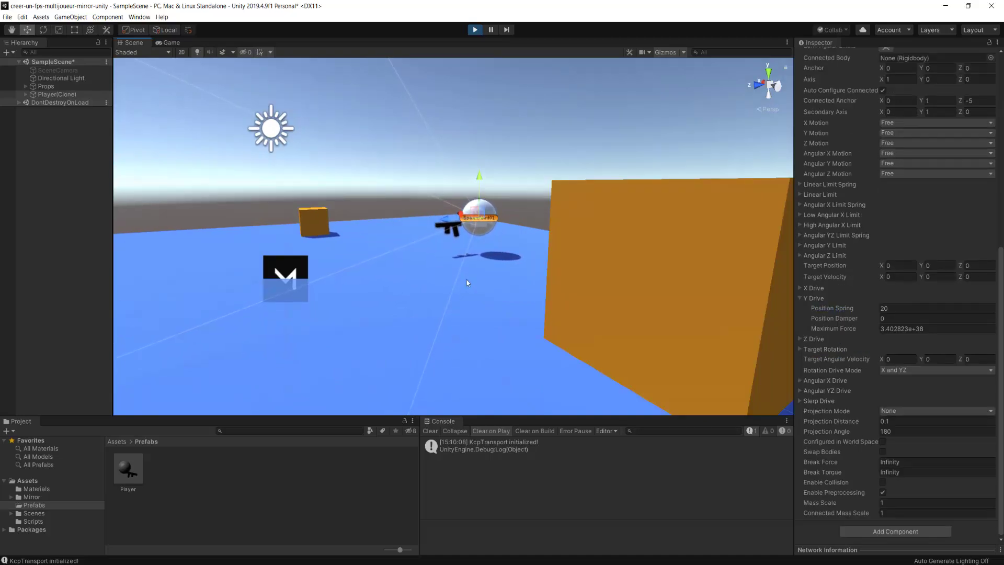
pyautogui.scroll(5, 873, 379)
pyautogui.scroll(4, 855, 390)
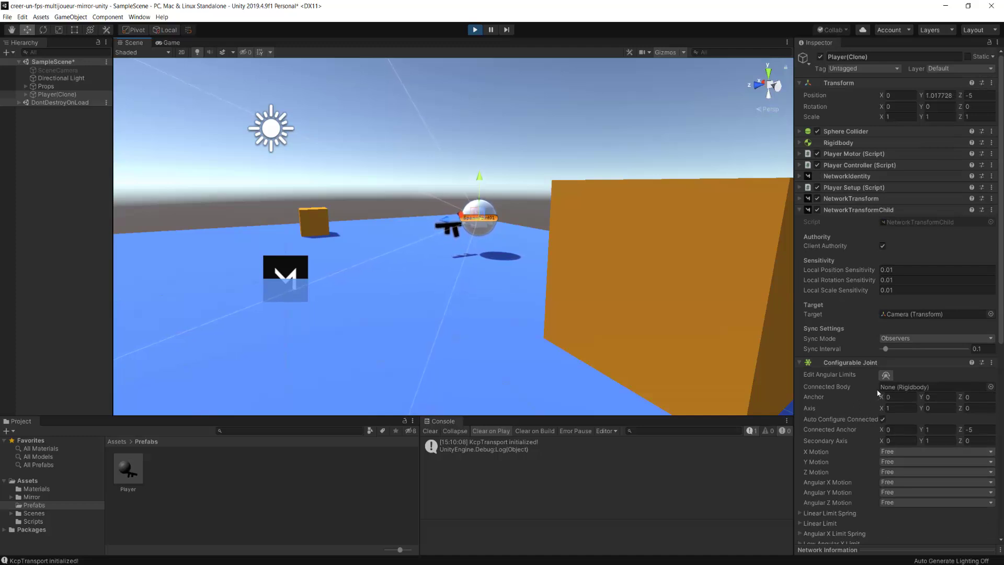
# Expand the player's Rigidbody settings and locate the Mass and Drag fields
pyautogui.click(798, 142)
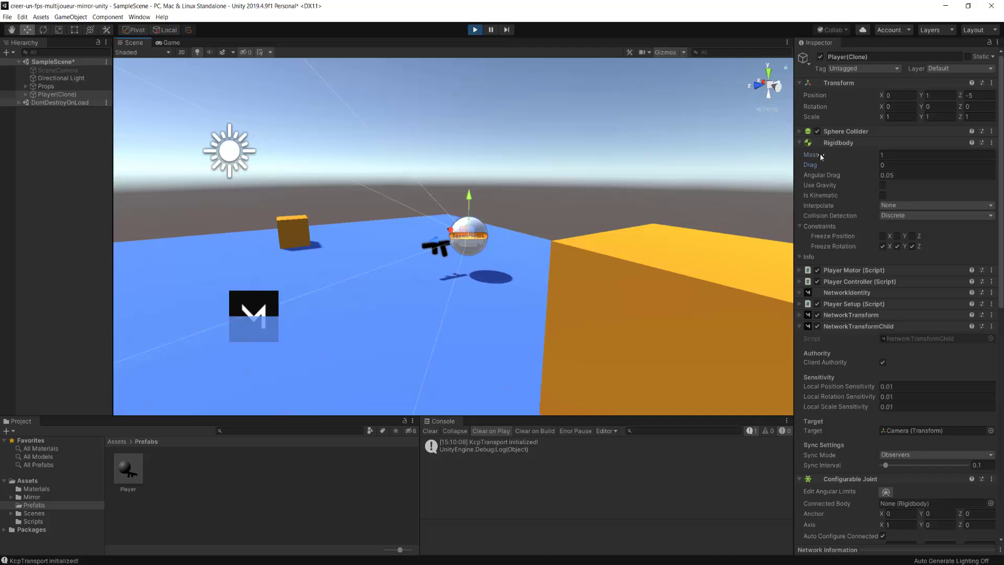
pyautogui.click(820, 153)
pyautogui.click(810, 164)
pyautogui.scroll(-1, 682, 261)
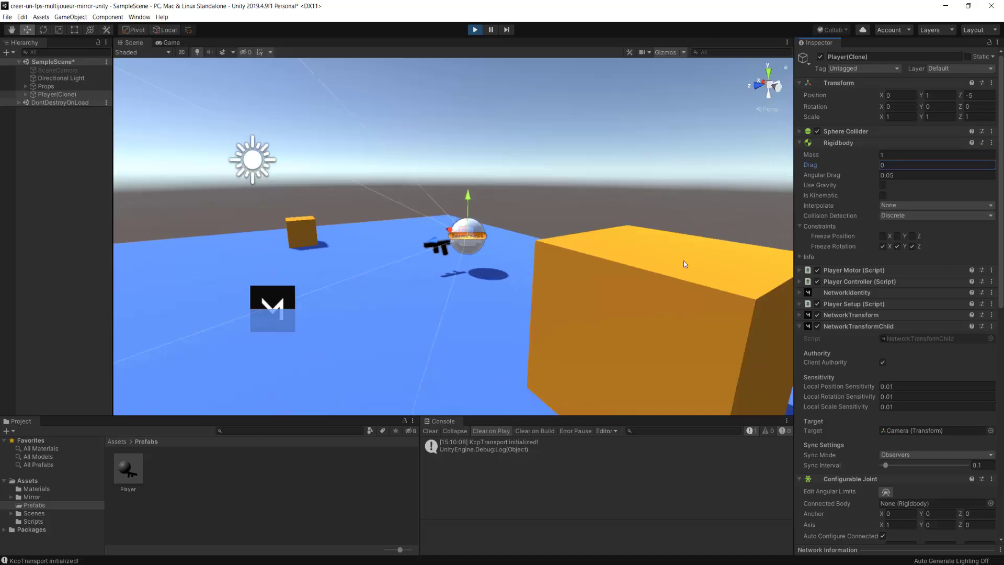
pyautogui.scroll(-5, 906, 370)
pyautogui.scroll(-5, 886, 359)
pyautogui.scroll(-5, 885, 358)
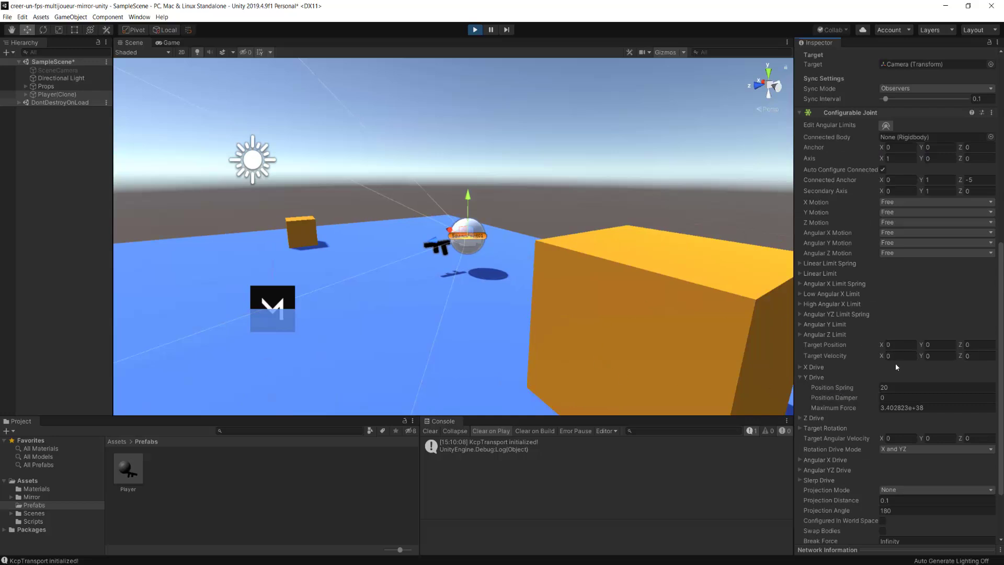
pyautogui.scroll(10, 895, 366)
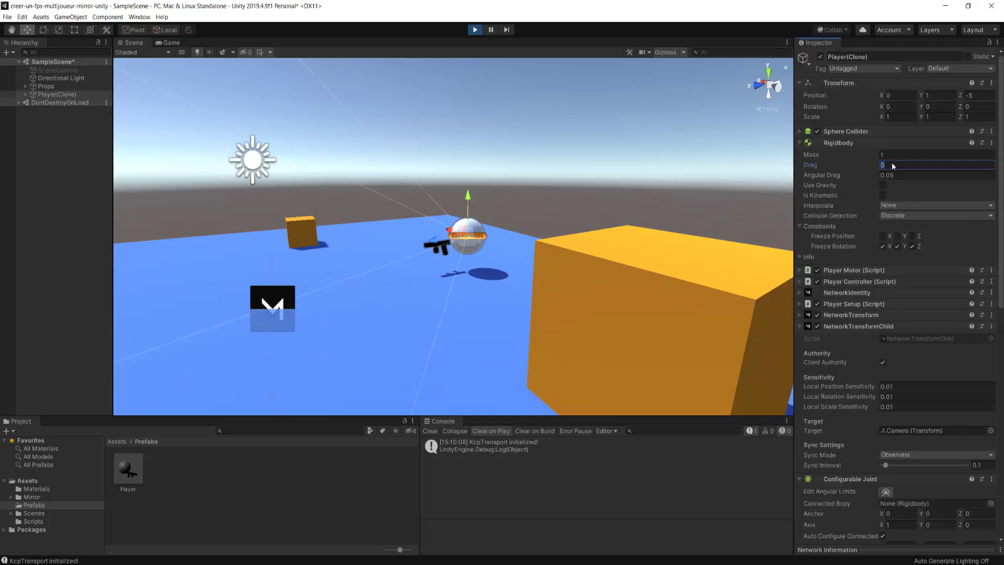
pyautogui.moveTo(454, 194)
pyautogui.mouseDown(button='middle')
pyautogui.moveTo(503, 163)
pyautogui.moveTo(511, 191)
pyautogui.mouseUp(button='middle')
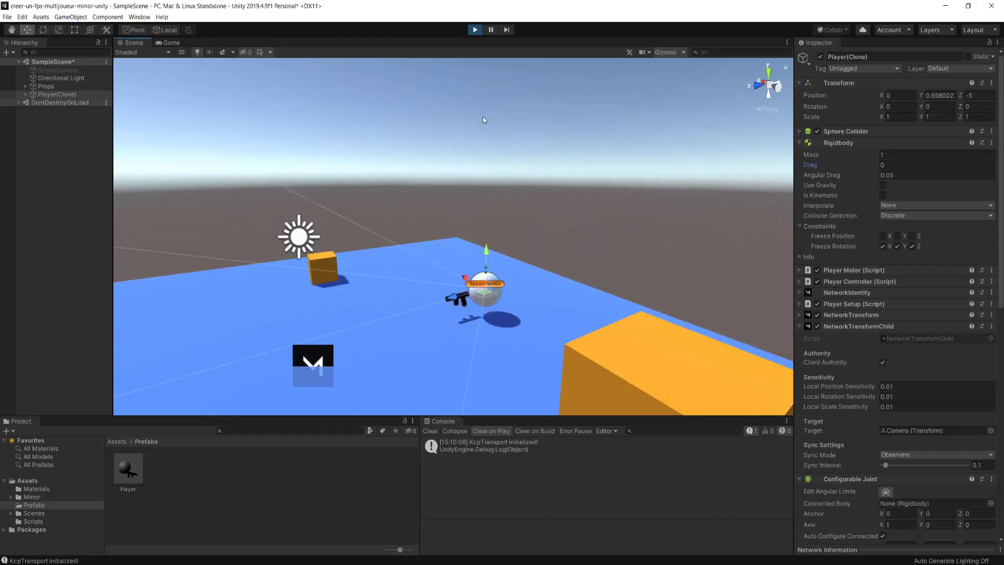
# Set Rigidbody Drag to 10 and lift the sphere to test it
pyautogui.click(889, 164)
pyautogui.write('10')
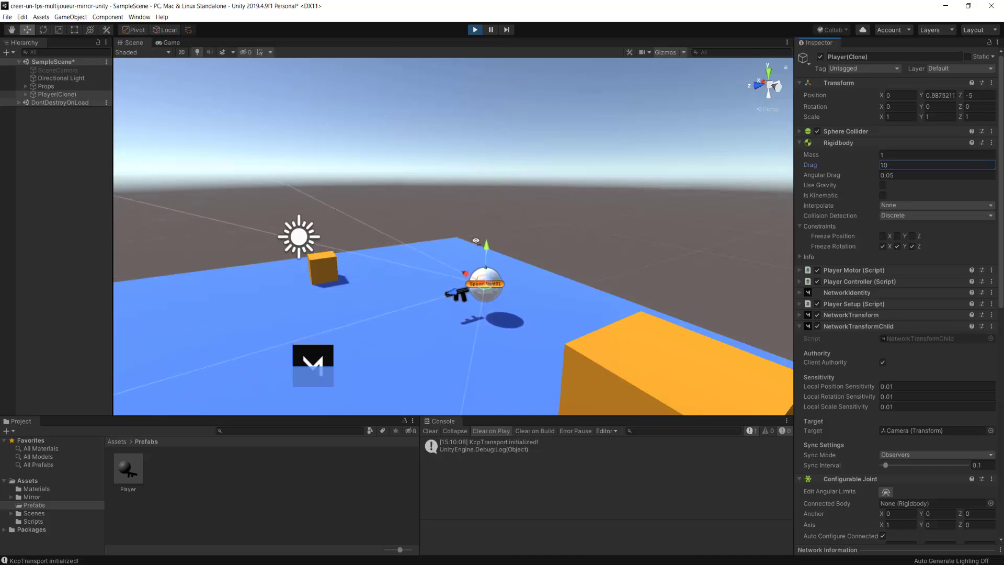
pyautogui.scroll(-2, 478, 244)
pyautogui.moveTo(475, 253); pyautogui.dragTo(490, 74)
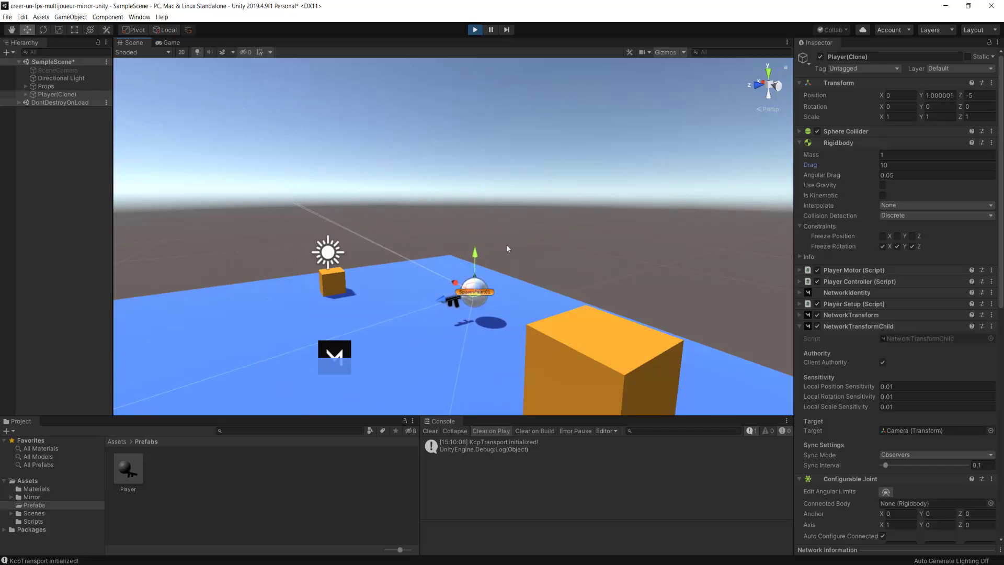
# Lower Rigidbody Drag to 7, then 6, lifting the sphere to watch it fall
pyautogui.click(886, 166)
pyautogui.write('7')
pyautogui.press('Return')
pyautogui.click(886, 165)
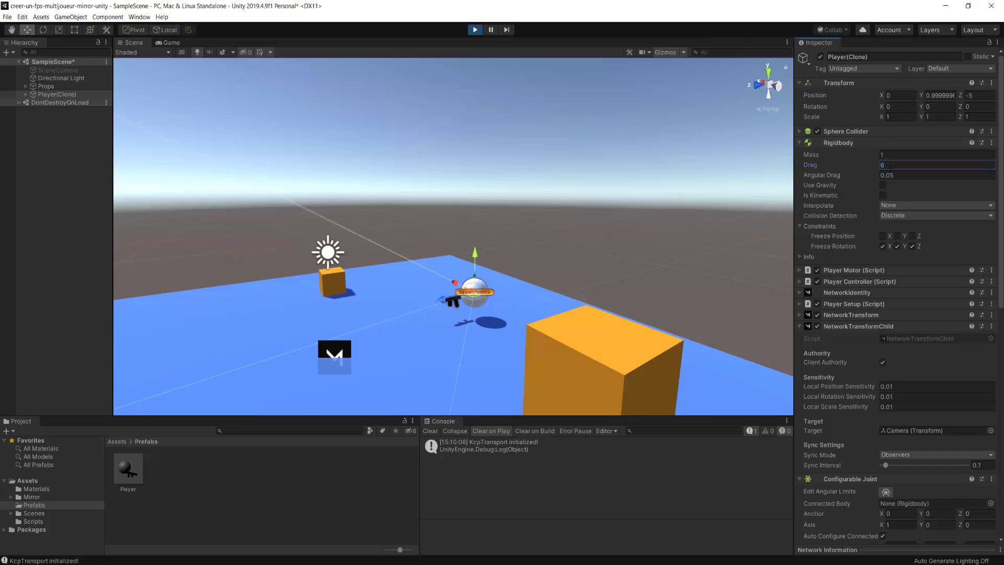
pyautogui.scroll(-3, 498, 221)
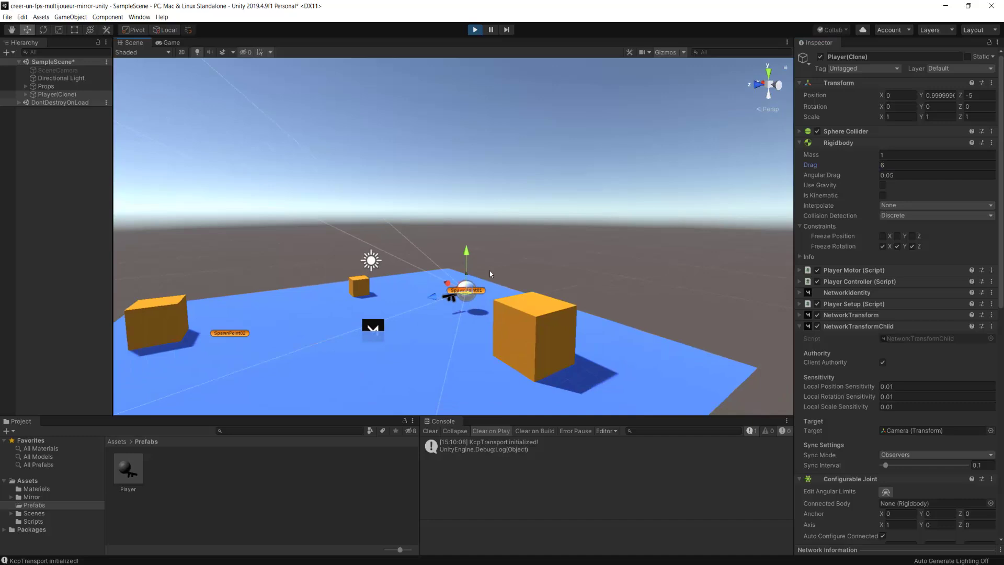
pyautogui.moveTo(466, 253); pyautogui.dragTo(471, 76)
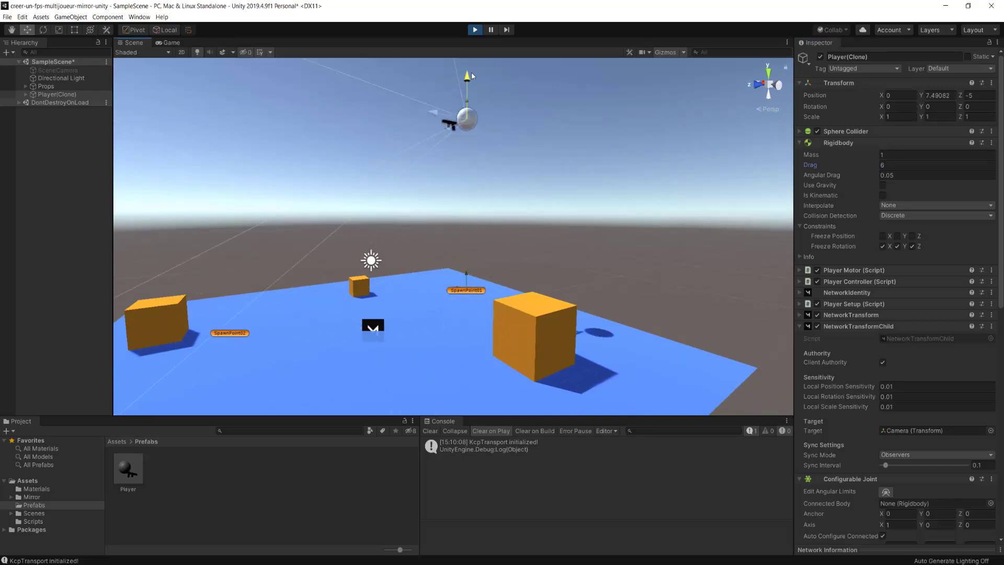
pyautogui.moveTo(466, 266); pyautogui.dragTo(482, 62)
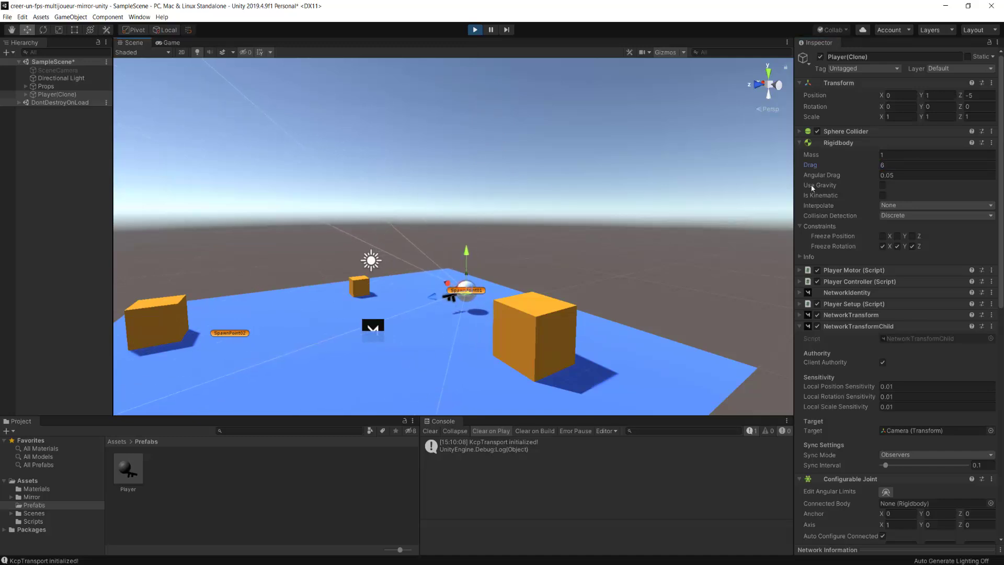
# Change Rigidbody Drag to 6.5 and orbit closer to the player sphere
pyautogui.click(890, 164)
pyautogui.write('6.5')
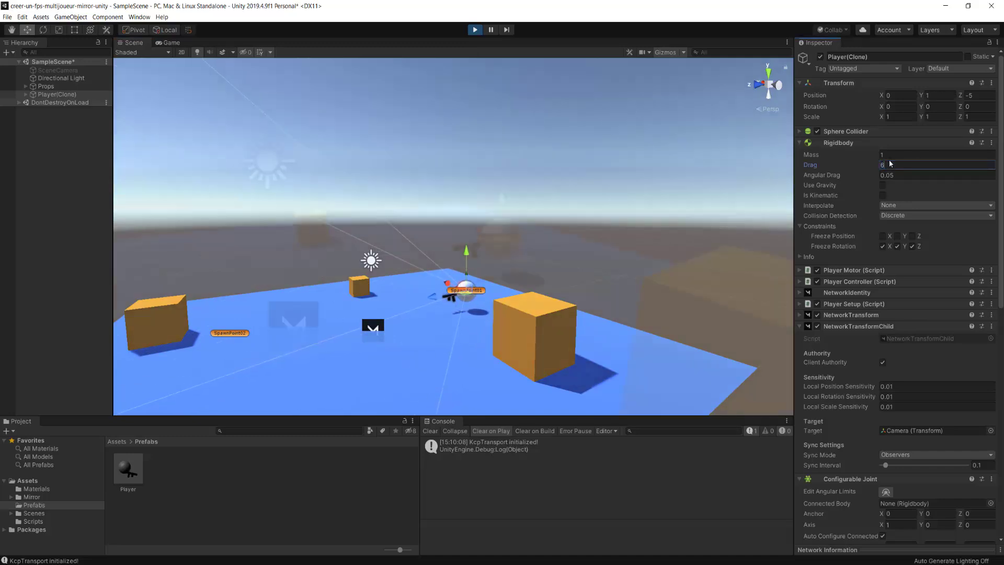
pyautogui.moveTo(614, 227)
pyautogui.mouseDown(button='right')
pyautogui.moveTo(562, 219)
pyautogui.moveTo(570, 262)
pyautogui.moveTo(509, 296)
pyautogui.mouseUp(button='right')
pyautogui.scroll(-2, 593, 256)
pyautogui.scroll(-3, 594, 256)
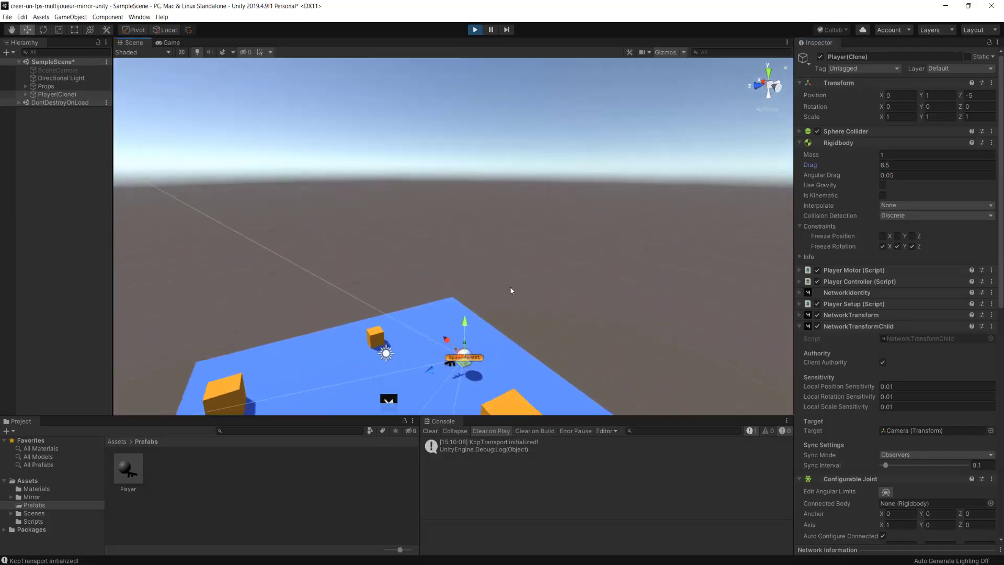
pyautogui.scroll(3, 510, 286)
# Lift the sphere twice to check its fall with drag 6.5, viewing the floor
pyautogui.moveTo(491, 239); pyautogui.dragTo(490, 189)
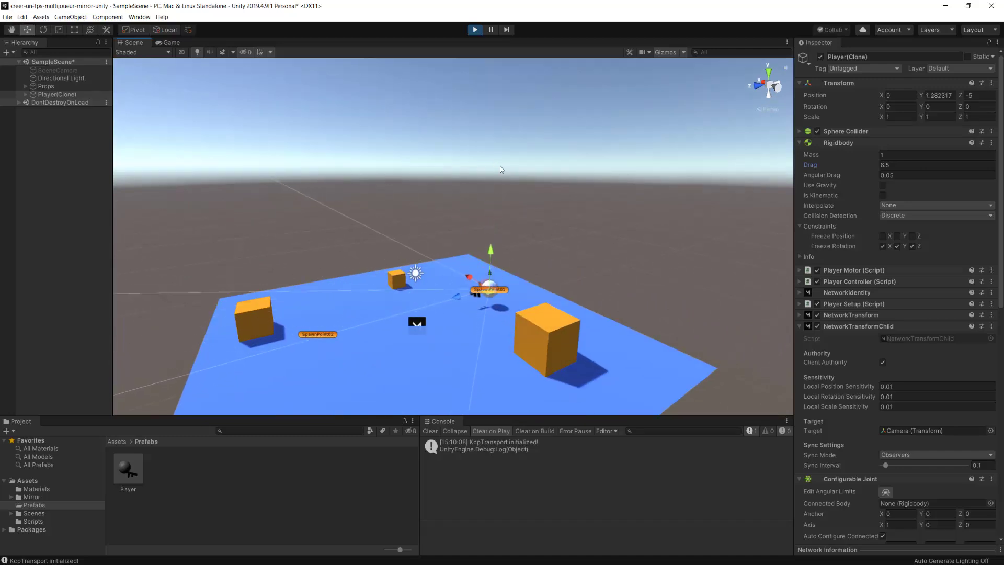
pyautogui.scroll(-3, 490, 244)
pyautogui.scroll(-2, 490, 244)
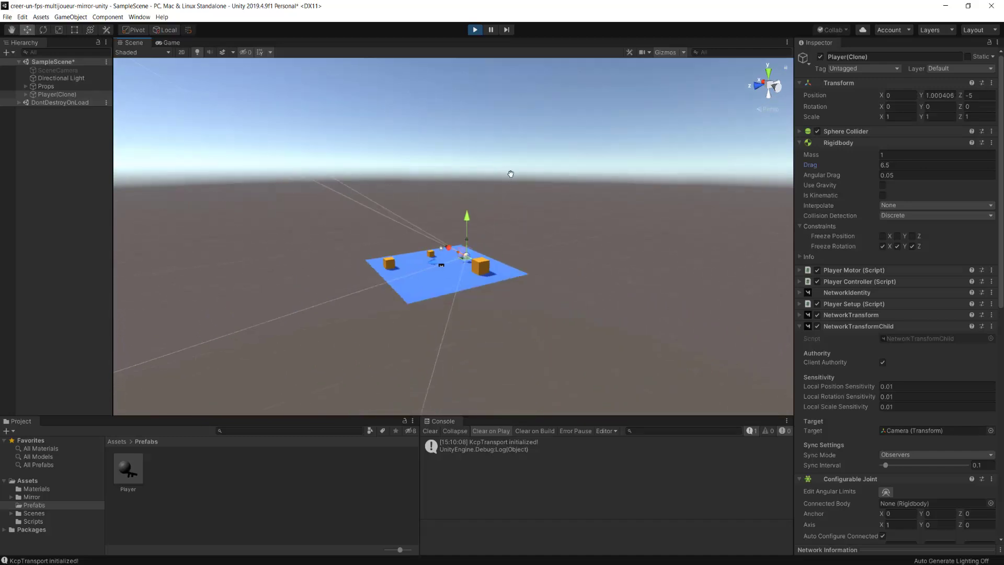
pyautogui.moveTo(471, 283)
pyautogui.mouseDown()
pyautogui.moveTo(463, 115)
pyautogui.moveTo(479, 59)
pyautogui.mouseUp()
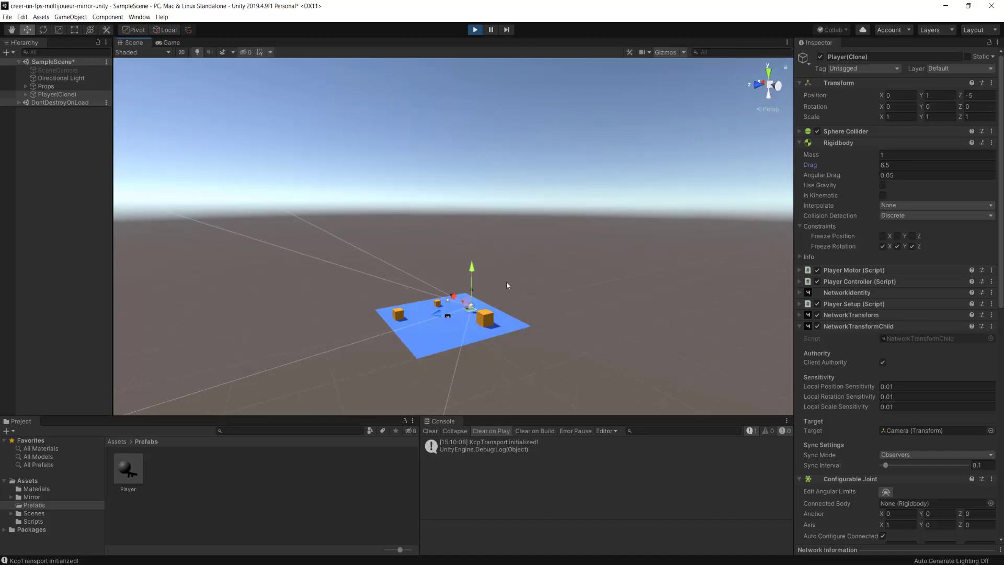
pyautogui.keyDown('alt'); pyautogui.moveTo(506, 281); pyautogui.dragTo(545, 182); pyautogui.keyUp('alt')
pyautogui.scroll(2, 490, 335)
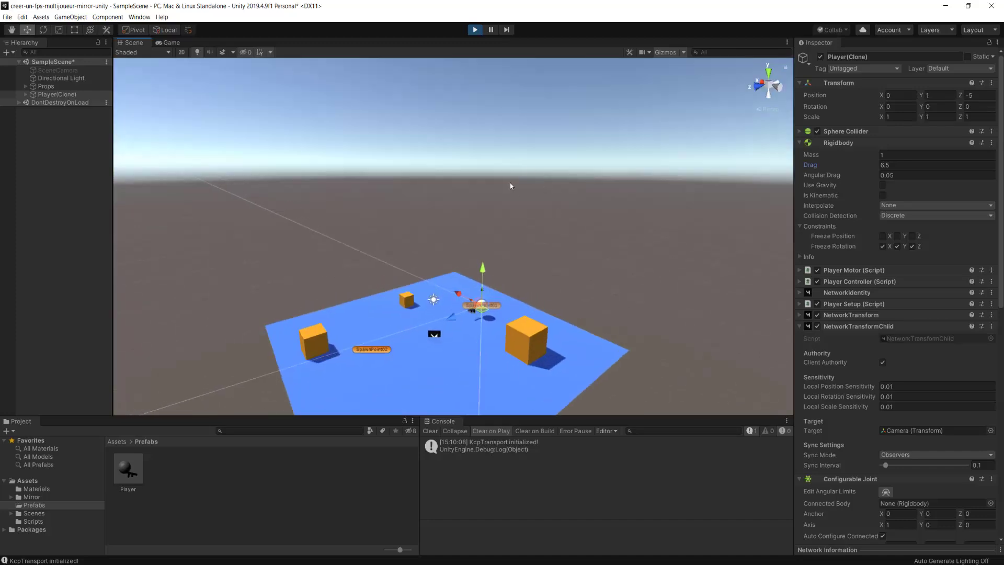
pyautogui.moveTo(491, 335)
pyautogui.keyDown('alt'); pyautogui.mouseDown()
pyautogui.moveTo(566, 341)
pyautogui.moveTo(523, 213)
pyautogui.mouseUp(); pyautogui.keyUp('alt')
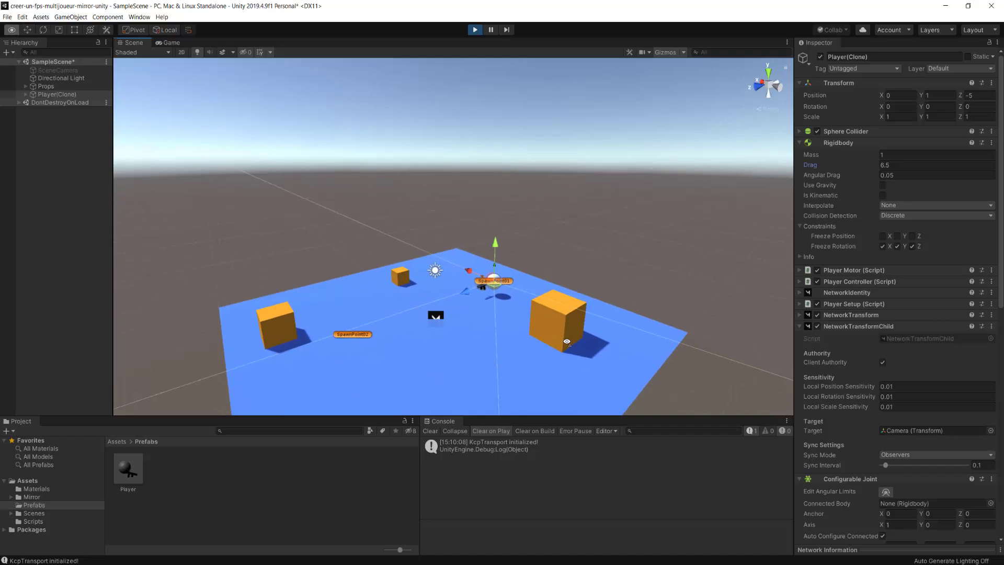
pyautogui.scroll(3, 567, 342)
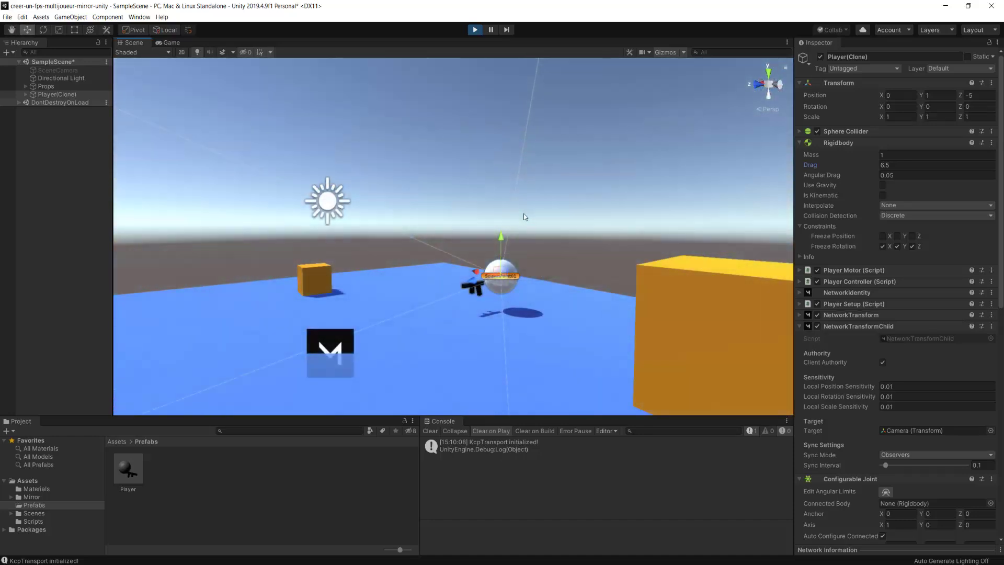
# Set the Y Drive Maximum Force to 40 and lift the sphere to test the joint
pyautogui.scroll(-5, 870, 220)
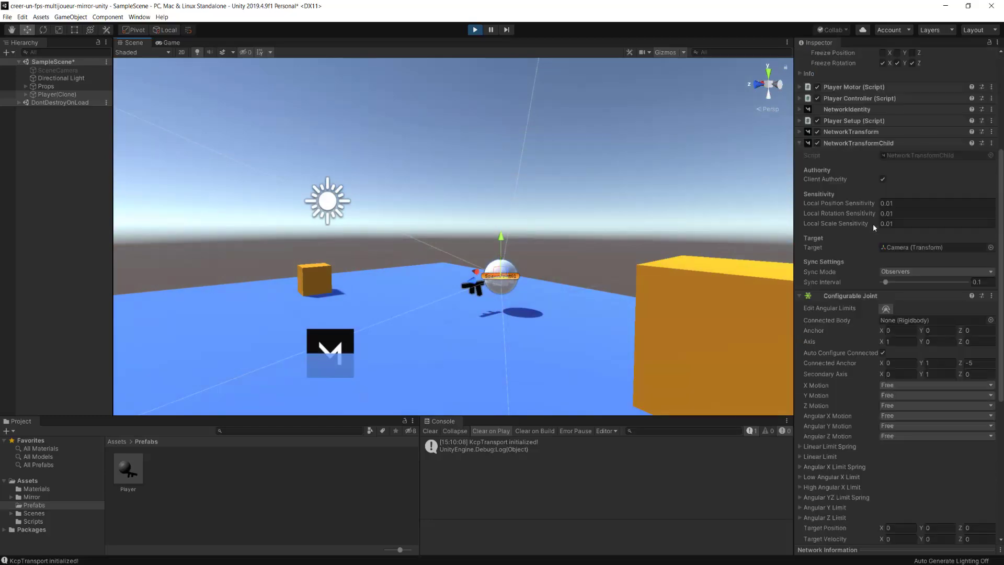
pyautogui.scroll(-4, 873, 224)
pyautogui.scroll(-3, 817, 300)
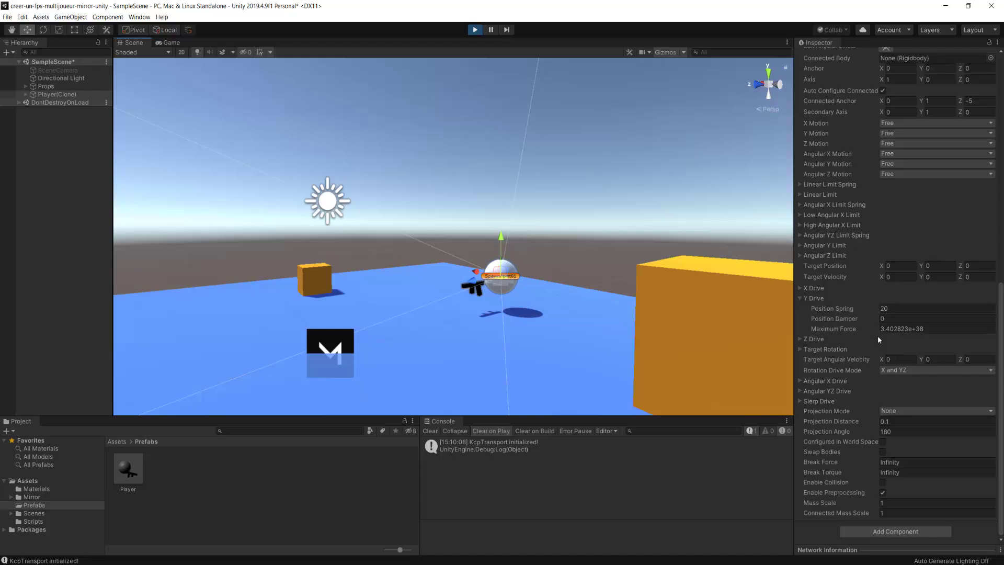
pyautogui.click(915, 329)
pyautogui.scroll(-6, 505, 218)
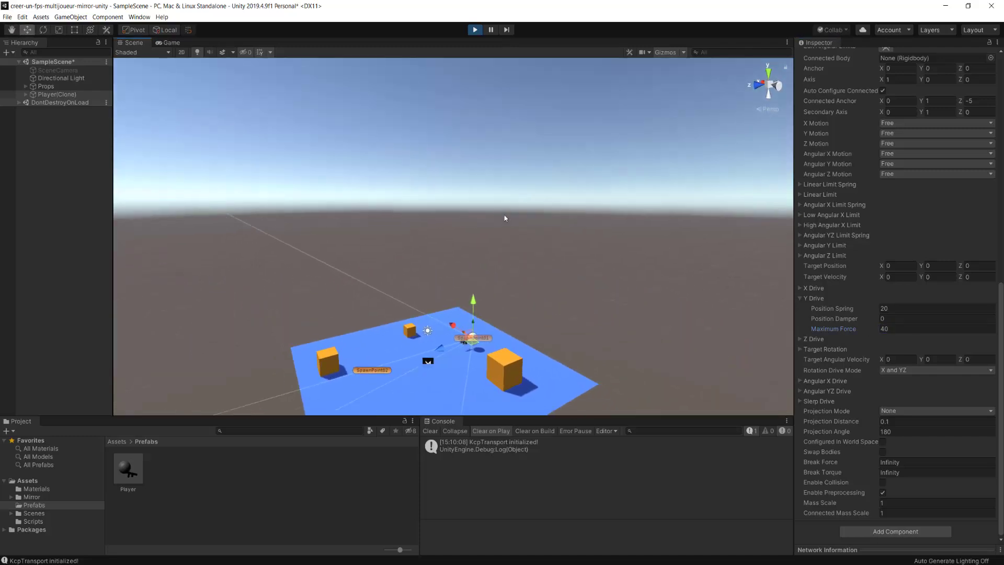
pyautogui.moveTo(504, 218)
pyautogui.mouseDown(button='right')
pyautogui.moveTo(497, 140)
pyautogui.moveTo(475, 199)
pyautogui.mouseUp(button='right')
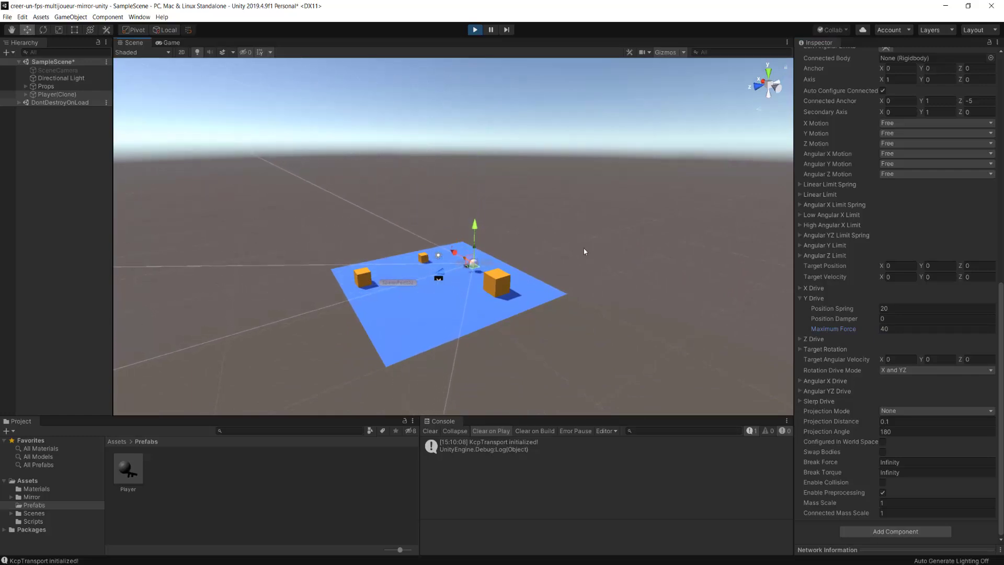
pyautogui.scroll(5, 583, 249)
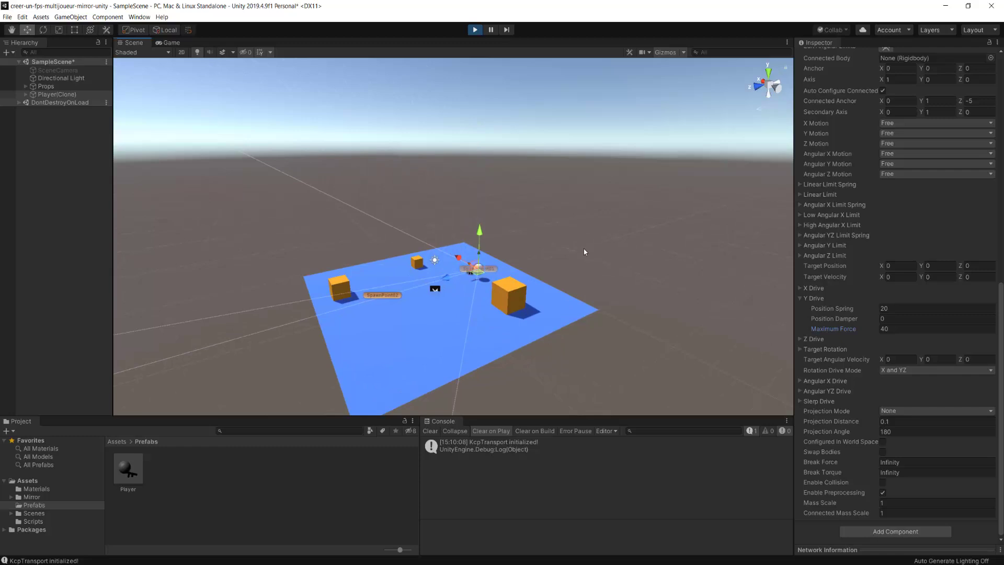
pyautogui.scroll(-3, 672, 344)
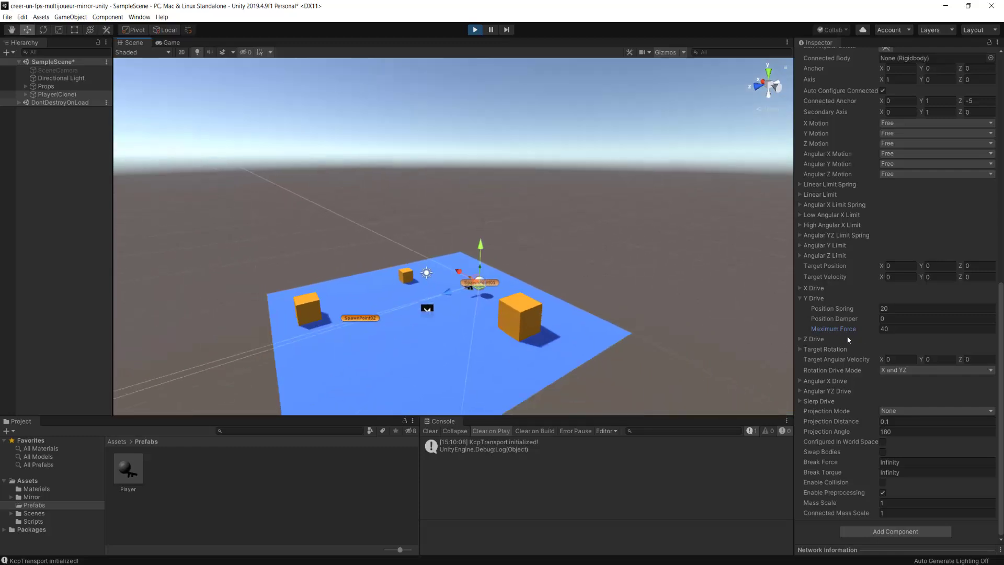
pyautogui.click(889, 329)
pyautogui.write('30')
pyautogui.scroll(-3, 497, 255)
pyautogui.moveTo(498, 254); pyautogui.dragTo(477, 204, button='right')
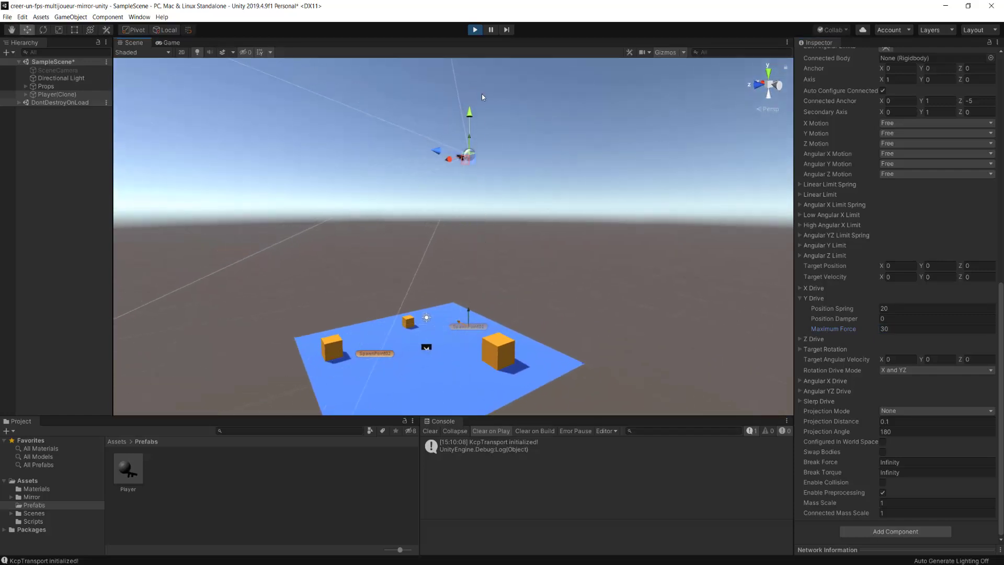
pyautogui.write('20')
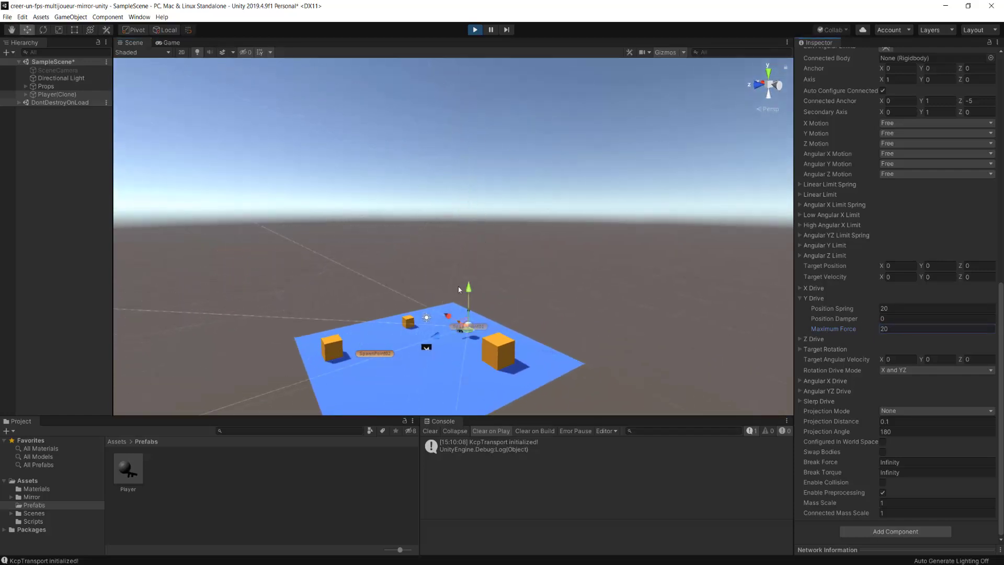
pyautogui.press('Return')
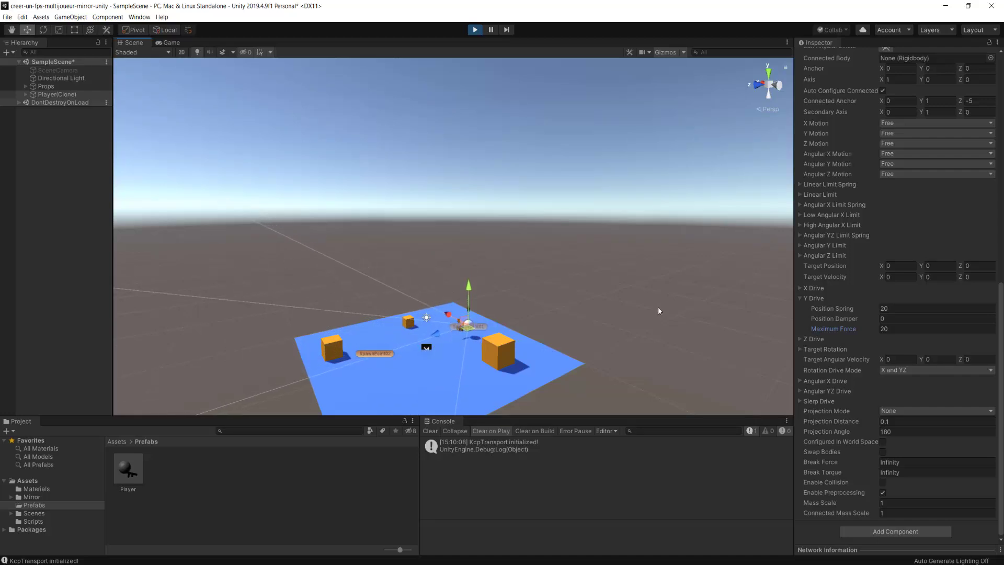
pyautogui.click(891, 331)
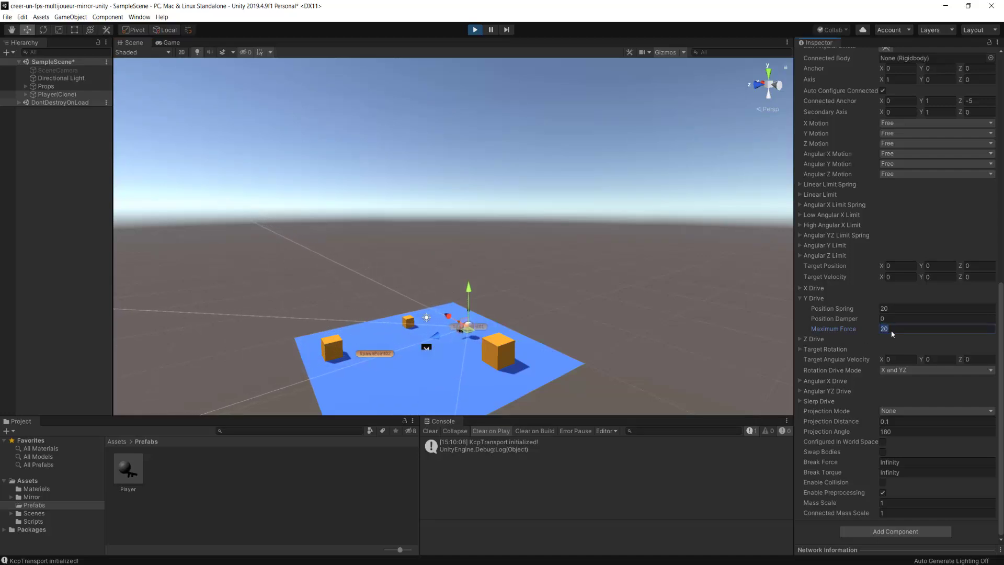
pyautogui.write('50')
pyautogui.moveTo(471, 285); pyautogui.dragTo(478, 100)
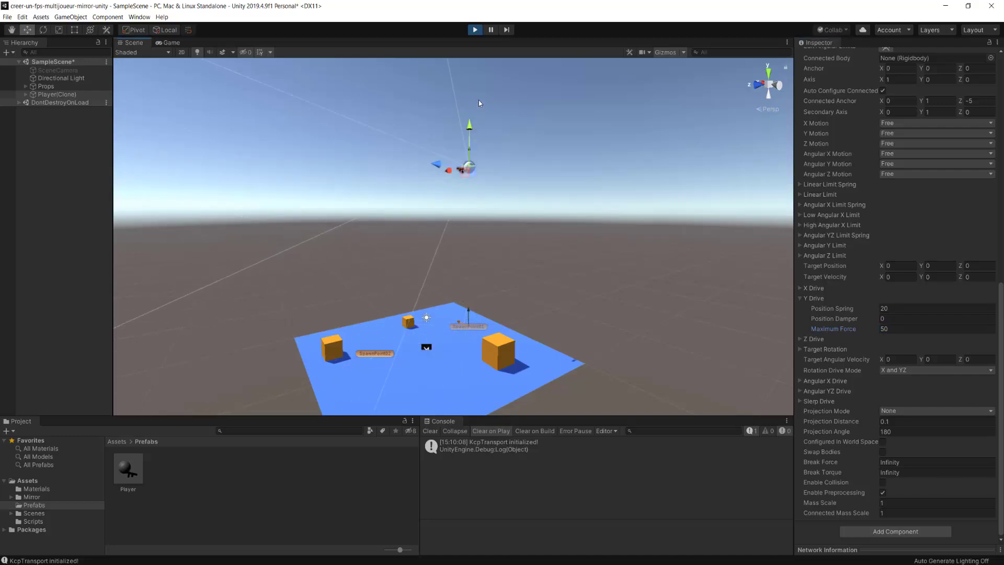
pyautogui.keyDown('alt'); pyautogui.moveTo(527, 271); pyautogui.dragTo(528, 292); pyautogui.keyUp('alt')
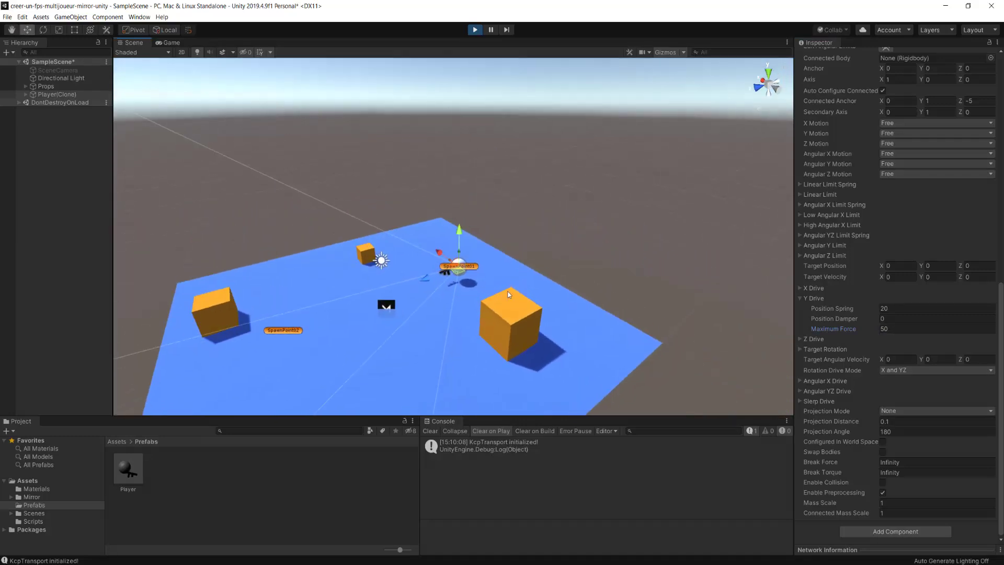
pyautogui.scroll(5, 547, 305)
pyautogui.moveTo(546, 302); pyautogui.dragTo(558, 214, button='middle')
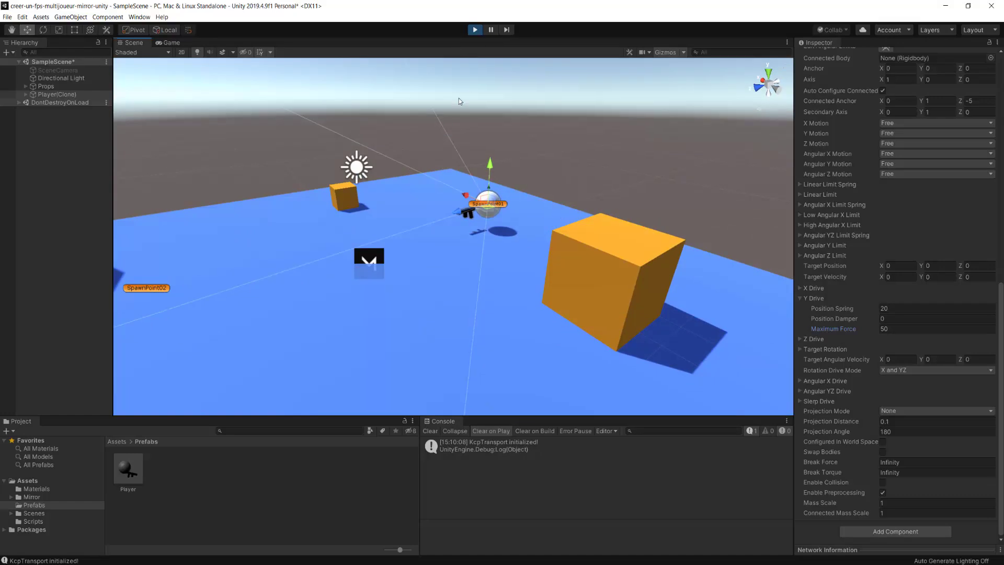
pyautogui.moveTo(587, 236); pyautogui.dragTo(612, 205, button='right')
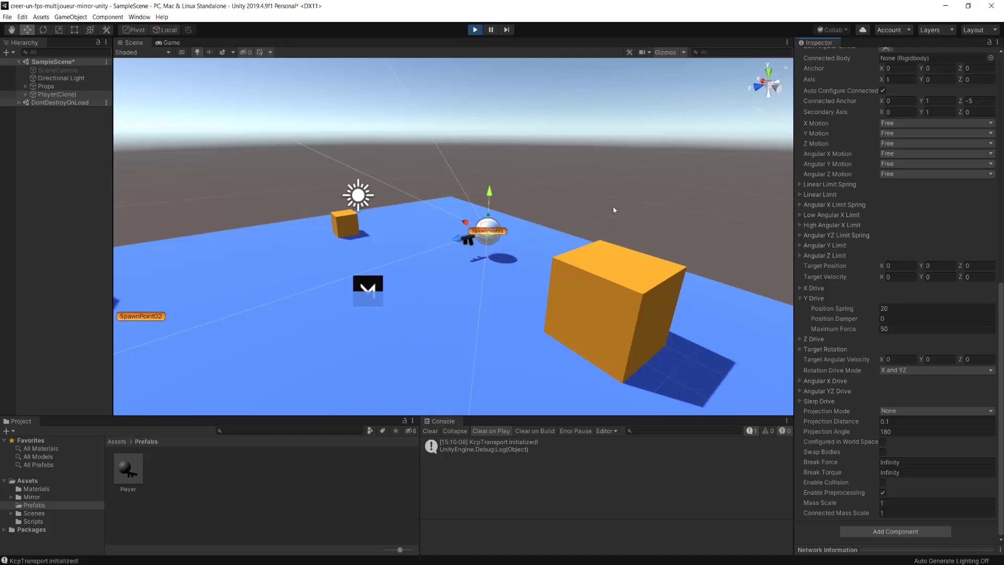
pyautogui.scroll(4, 915, 359)
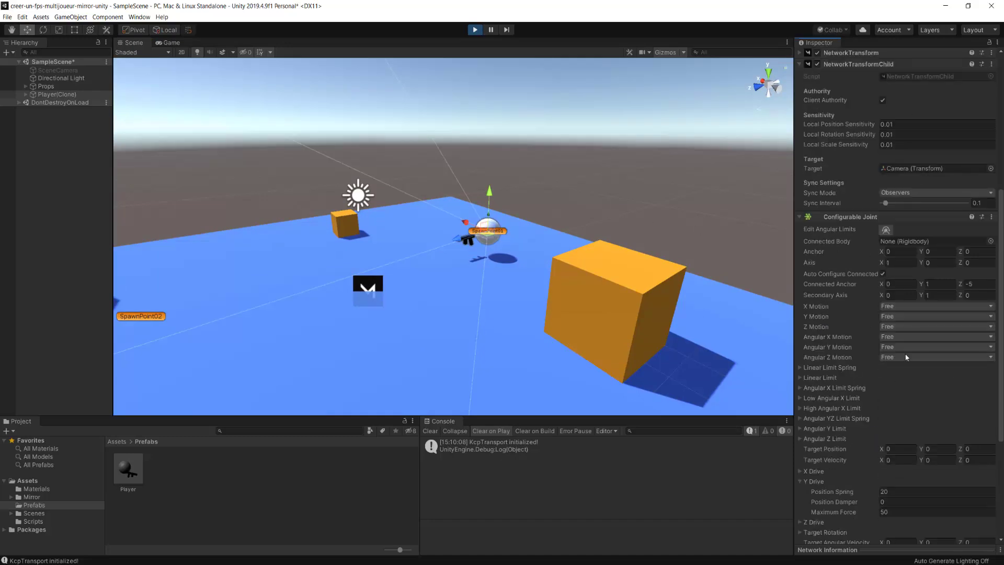
# Copy the Configurable Joint component with its tuned values from its header menu
pyautogui.scroll(6, 914, 358)
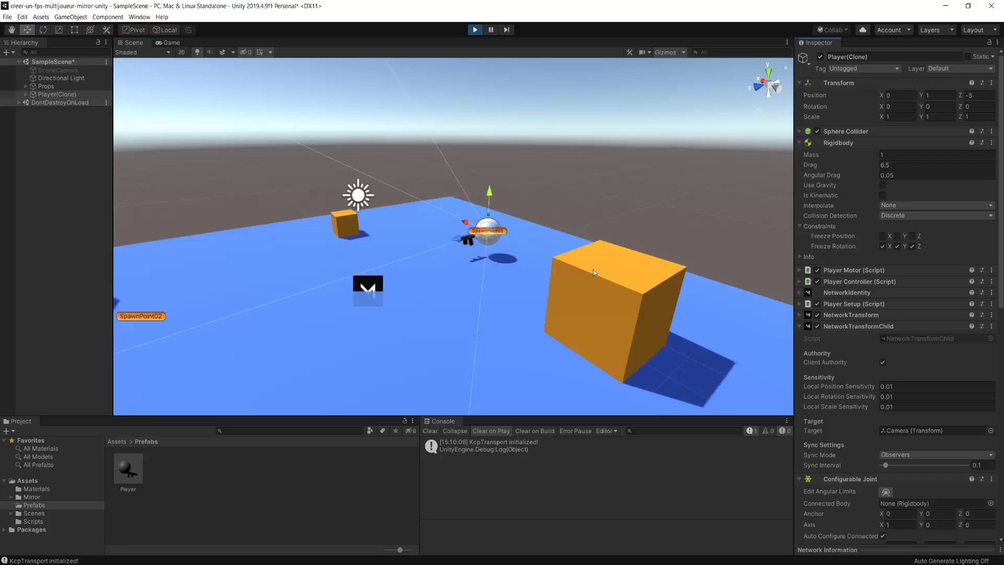
pyautogui.scroll(-10, 884, 219)
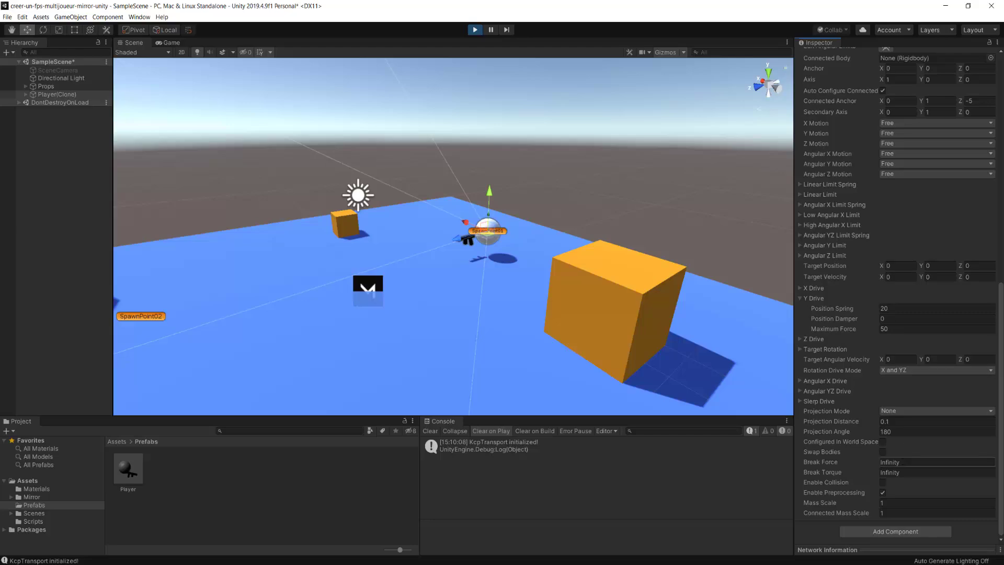
pyautogui.scroll(5, 892, 337)
pyautogui.scroll(5, 892, 337)
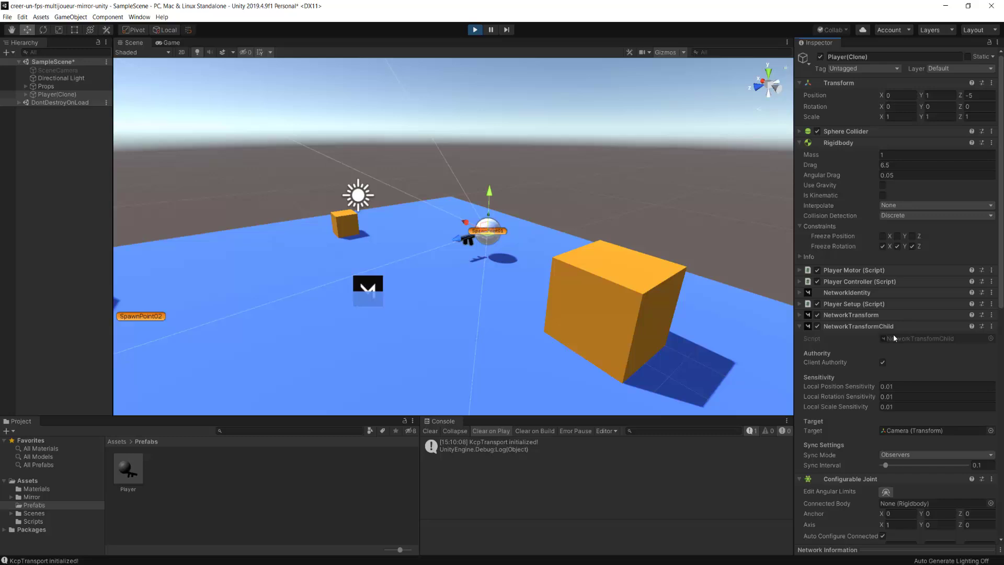
pyautogui.scroll(-3, 894, 240)
pyautogui.scroll(-3, 895, 240)
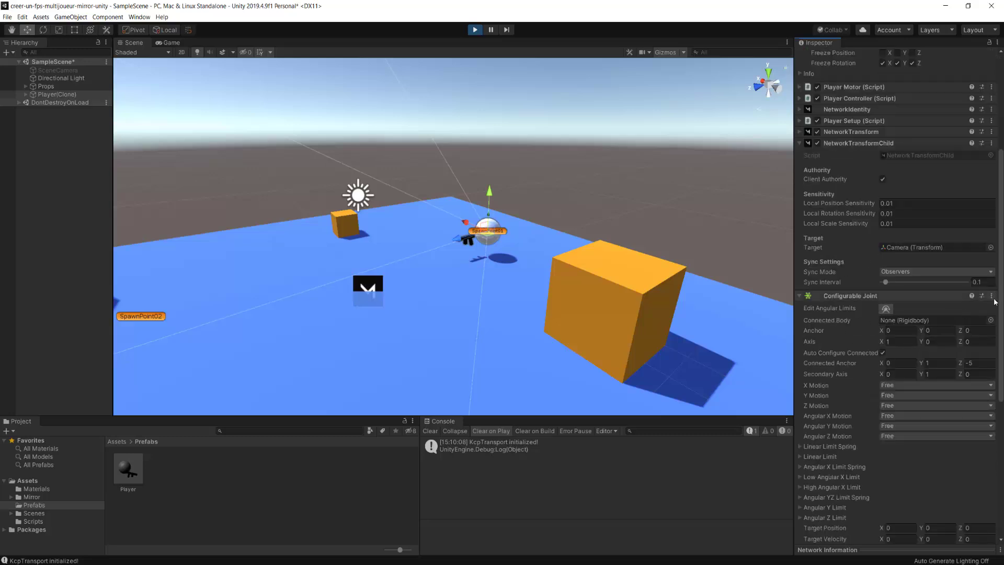
pyautogui.rightClick(877, 297)
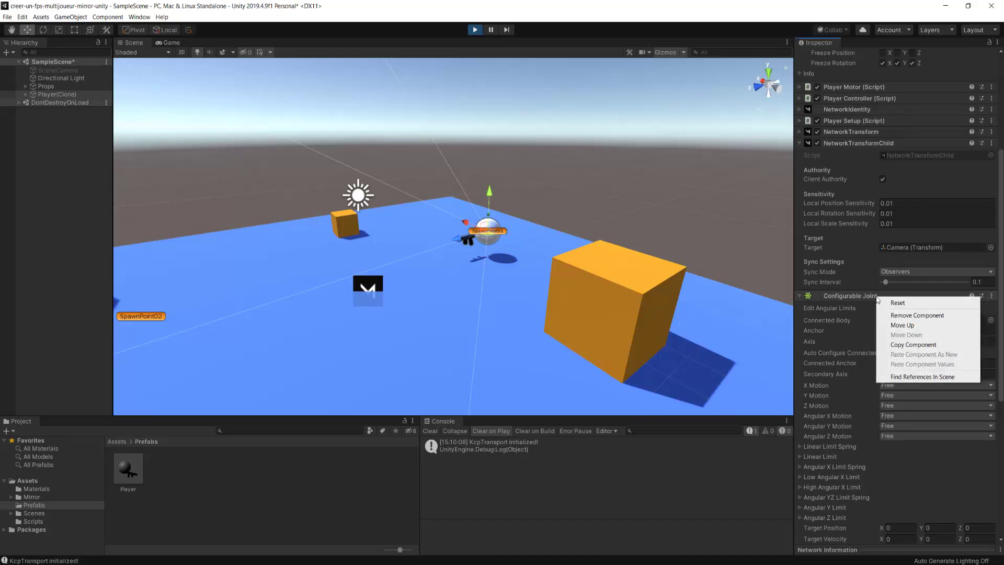
pyautogui.click(912, 345)
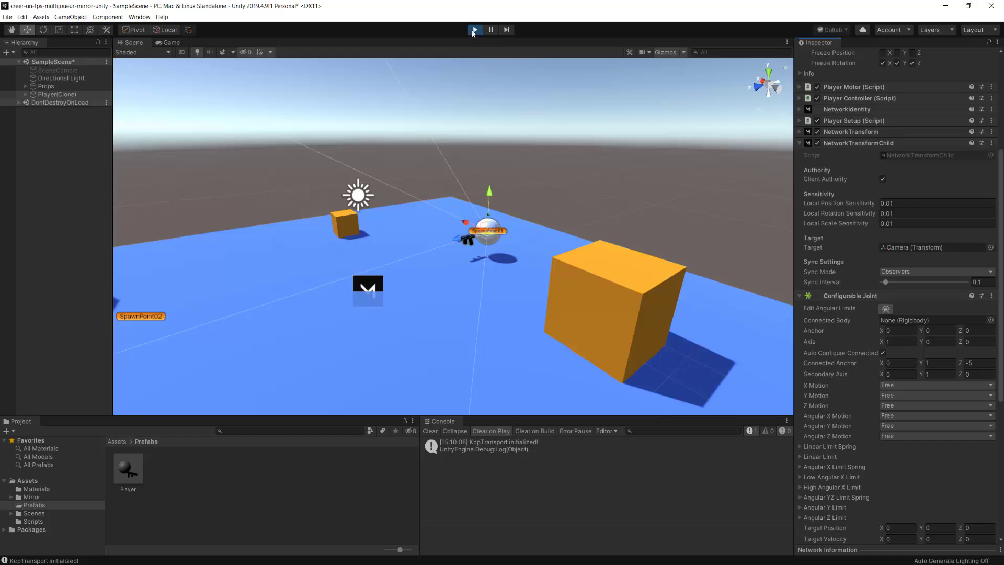
# Stop play mode, select the Player prefab in Prefabs, and open the NetworkTransformChild component menu
pyautogui.click(473, 30)
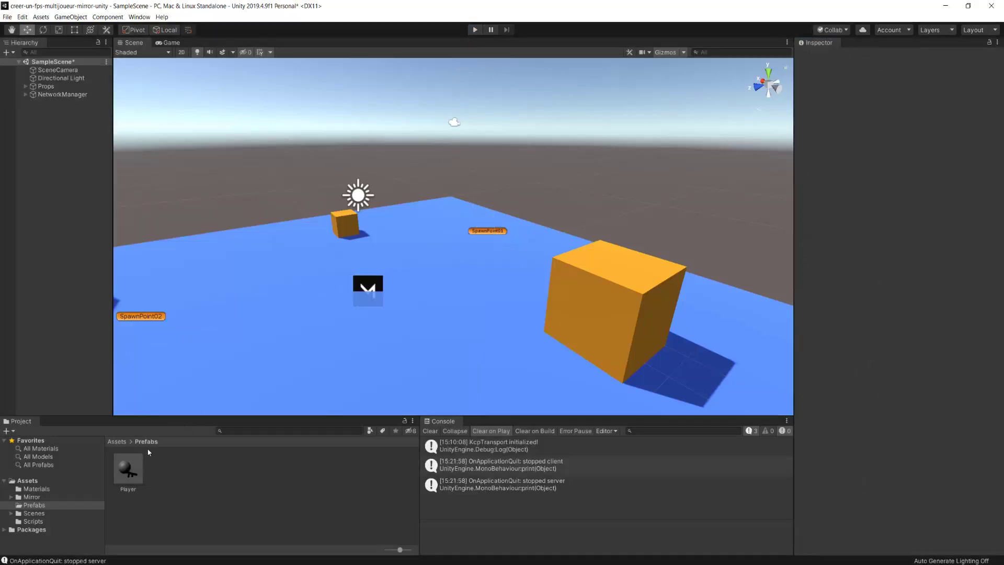
pyautogui.click(125, 468)
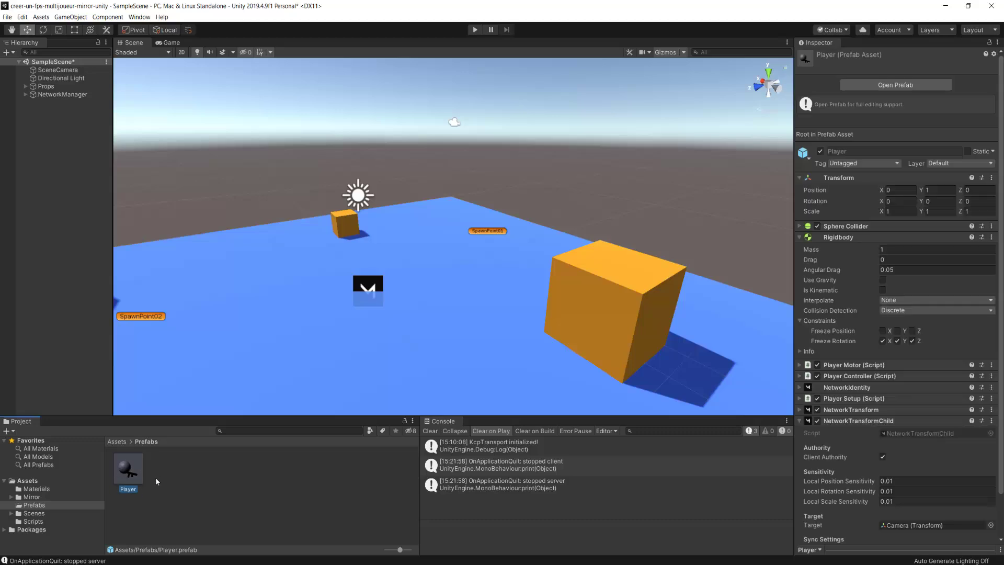
pyautogui.scroll(-3, 923, 265)
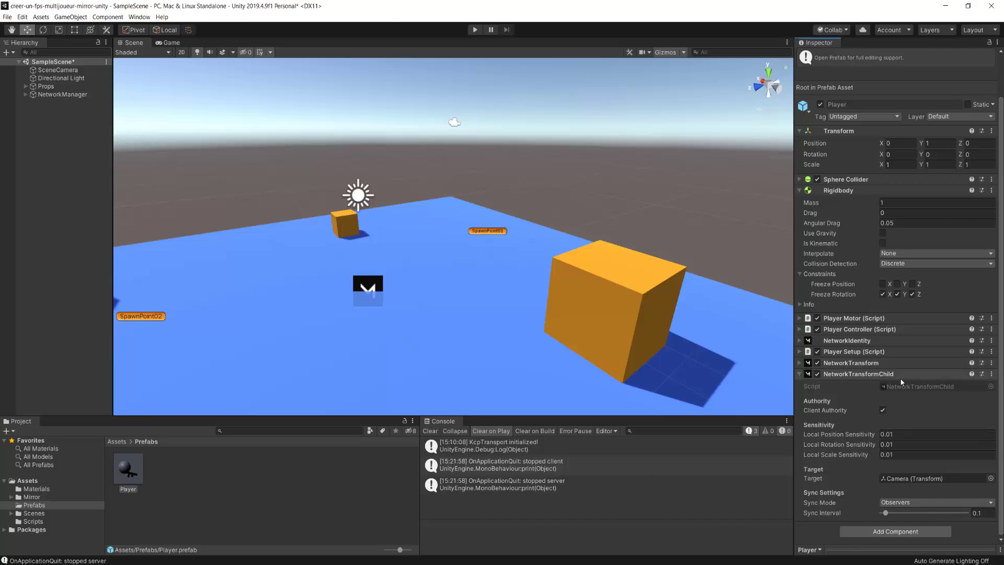
pyautogui.rightClick(867, 374)
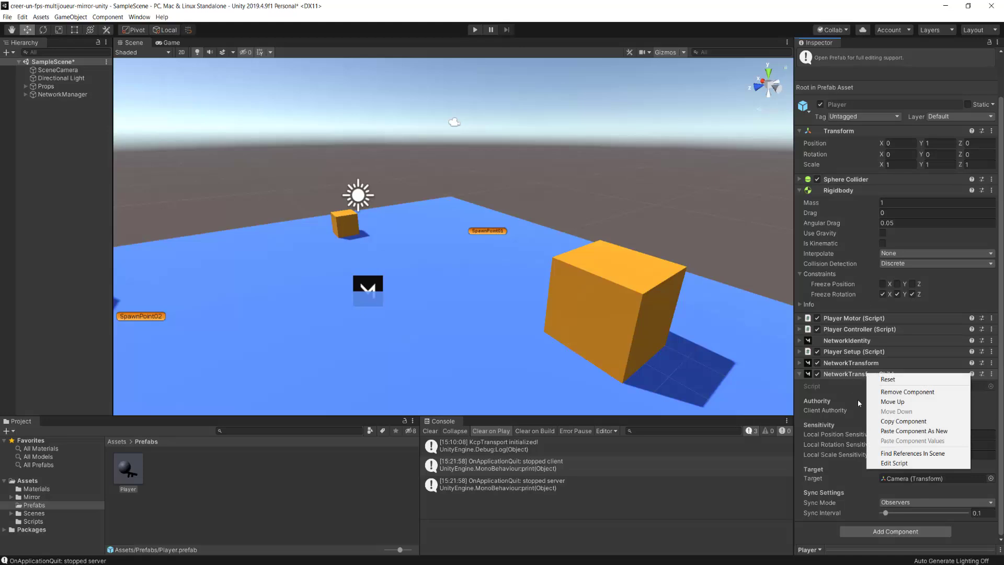
# Paste the copied Configurable Joint as a new component, with Y Drive Position Spring 20 and Maximum Force 50
pyautogui.click(914, 431)
pyautogui.scroll(-6, 909, 412)
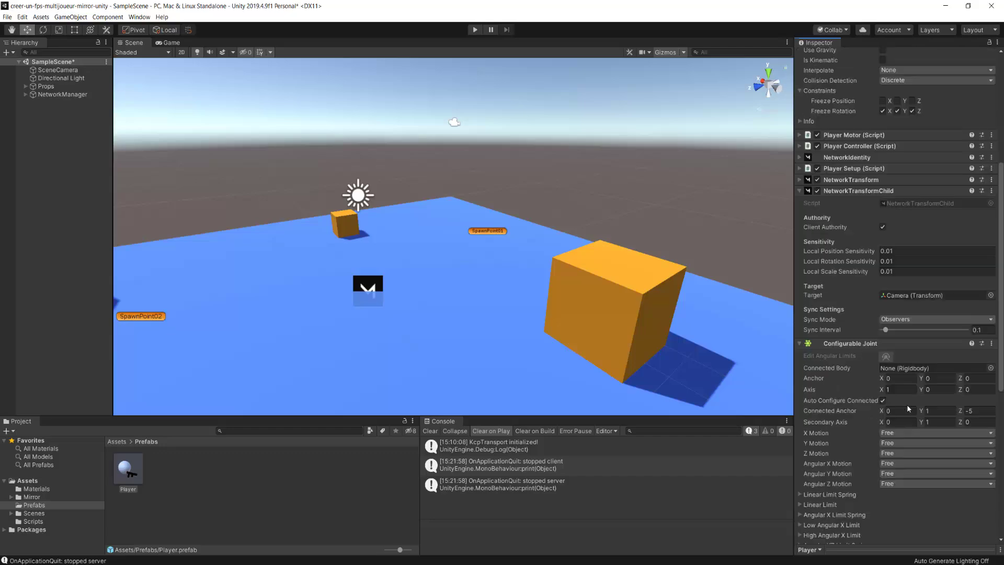
pyautogui.scroll(-3, 910, 412)
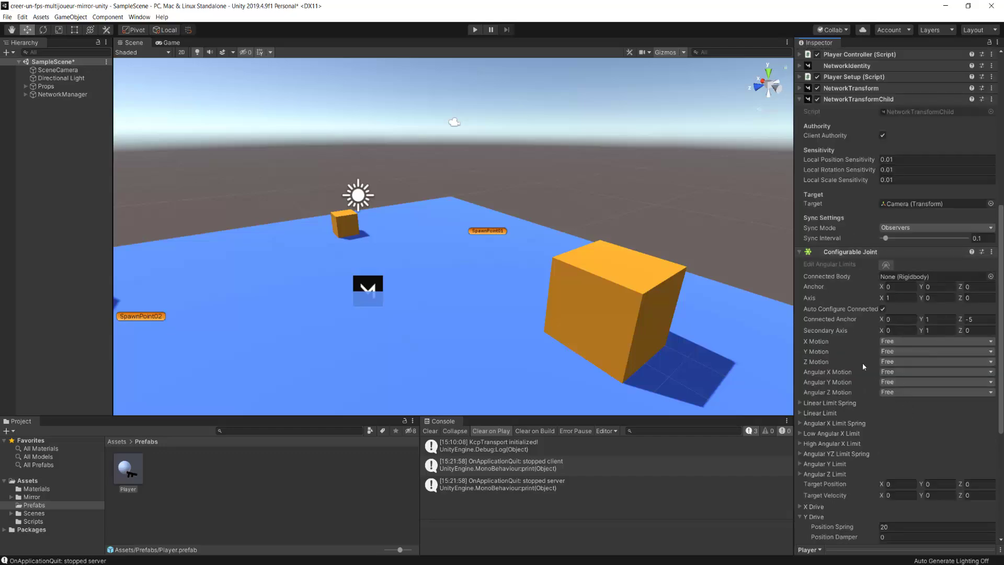
pyautogui.scroll(-6, 899, 276)
pyautogui.scroll(-1, 899, 276)
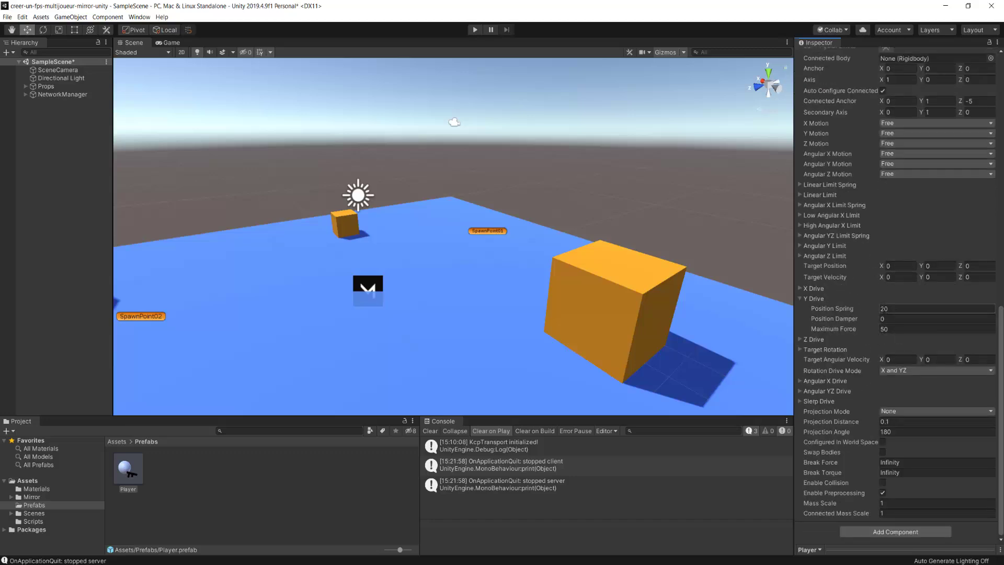
pyautogui.press('Return')
pyautogui.scroll(3, 919, 320)
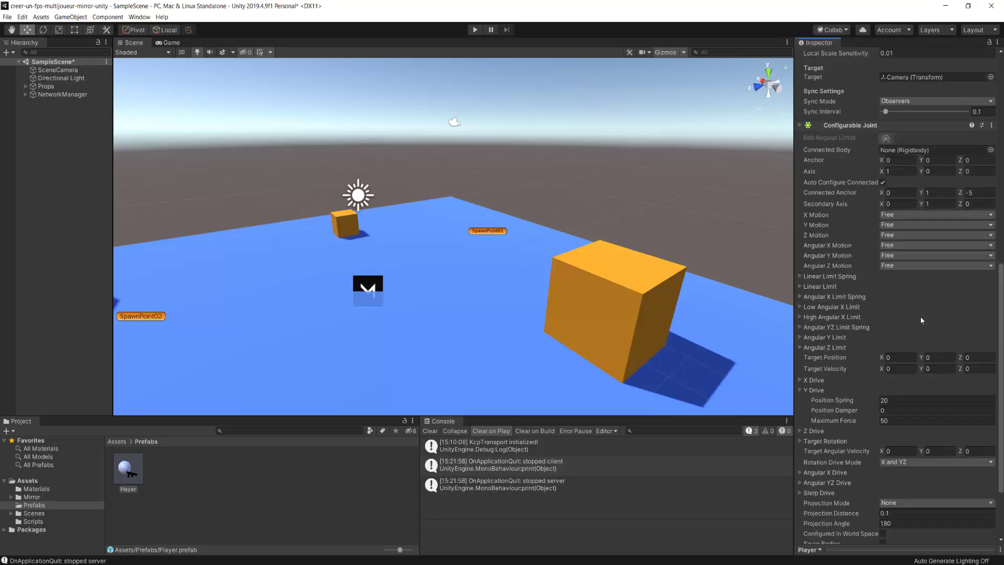
pyautogui.scroll(5, 920, 316)
pyautogui.scroll(5, 918, 336)
pyautogui.scroll(5, 920, 340)
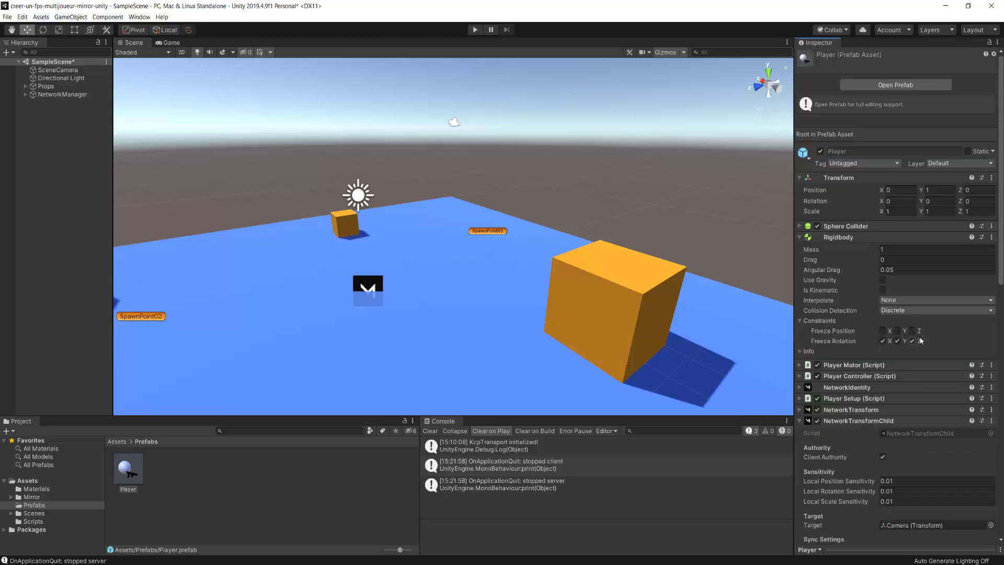
# Set the Player prefab's Rigidbody Drag to 6.5
pyautogui.click(889, 259)
pyautogui.scroll(-5, 905, 251)
pyautogui.scroll(-1, 892, 328)
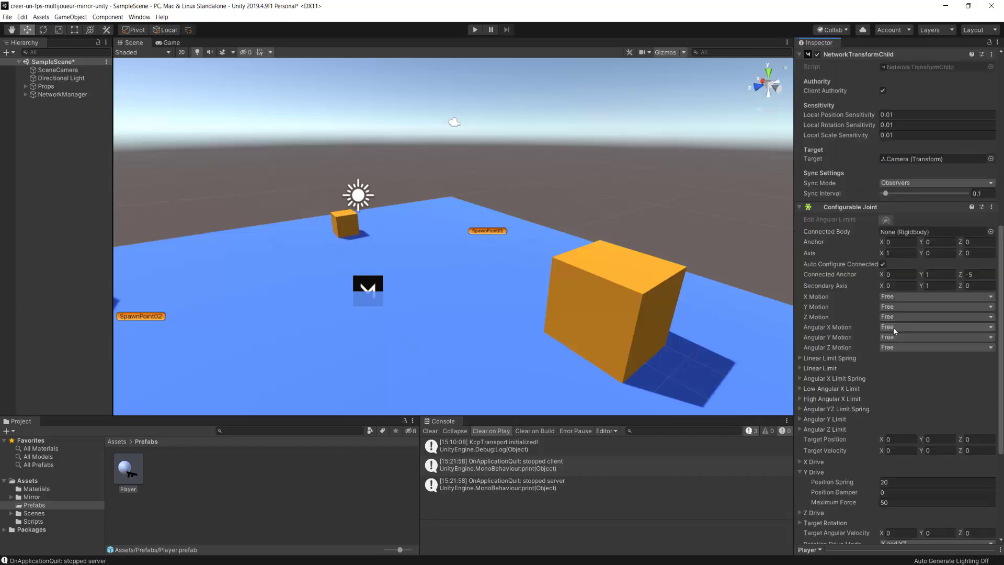
pyautogui.scroll(-4, 893, 327)
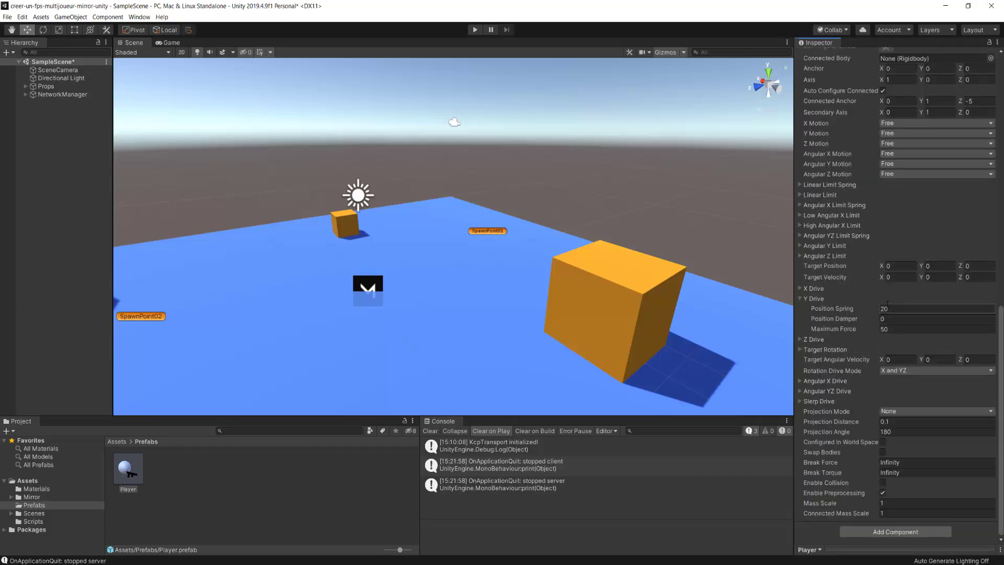
# Check the joint's Position Spring and Maximum Force values, then collapse the Configurable Joint
pyautogui.click(826, 307)
pyautogui.click(839, 327)
pyautogui.scroll(3, 848, 223)
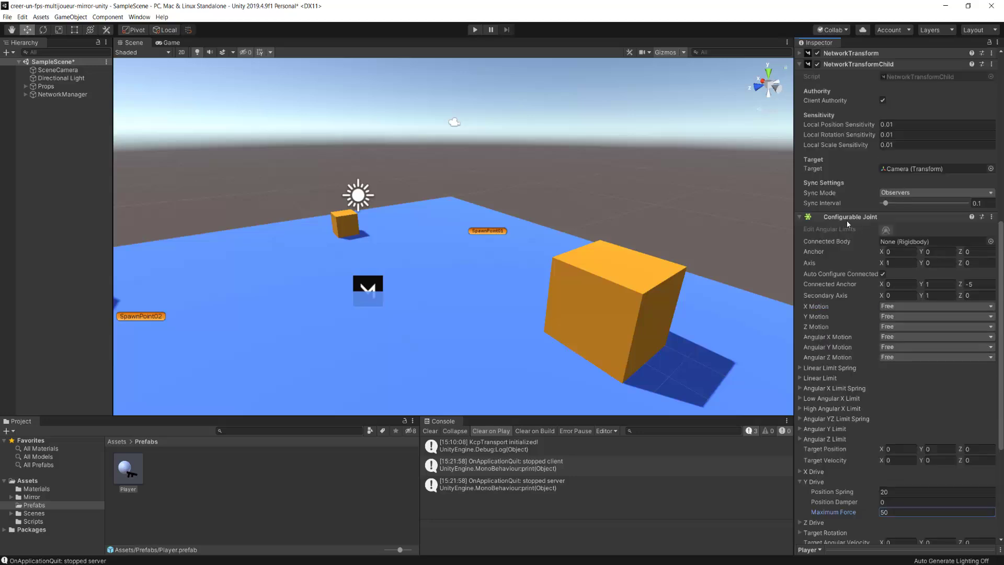
pyautogui.scroll(-3, 851, 233)
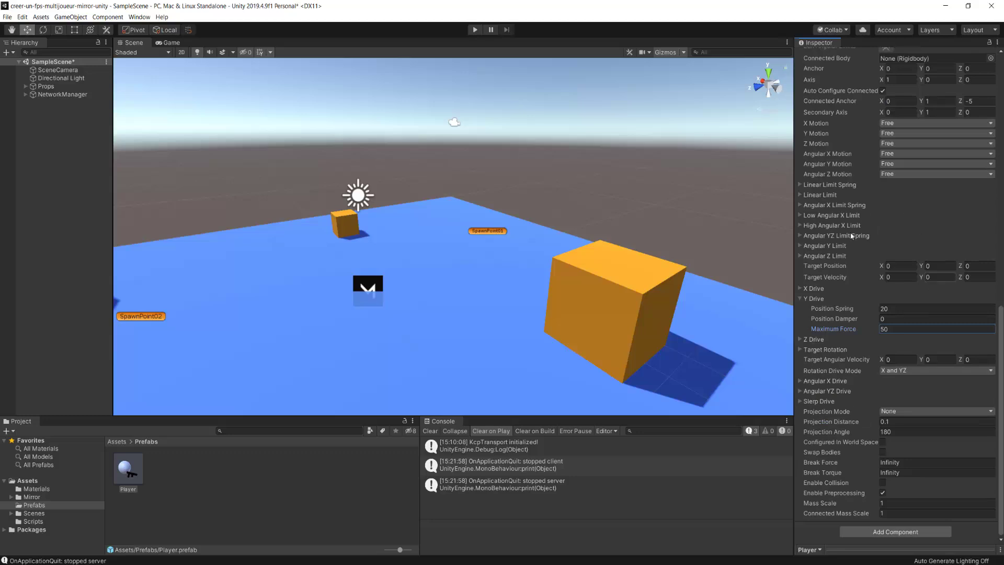
pyautogui.scroll(3, 850, 235)
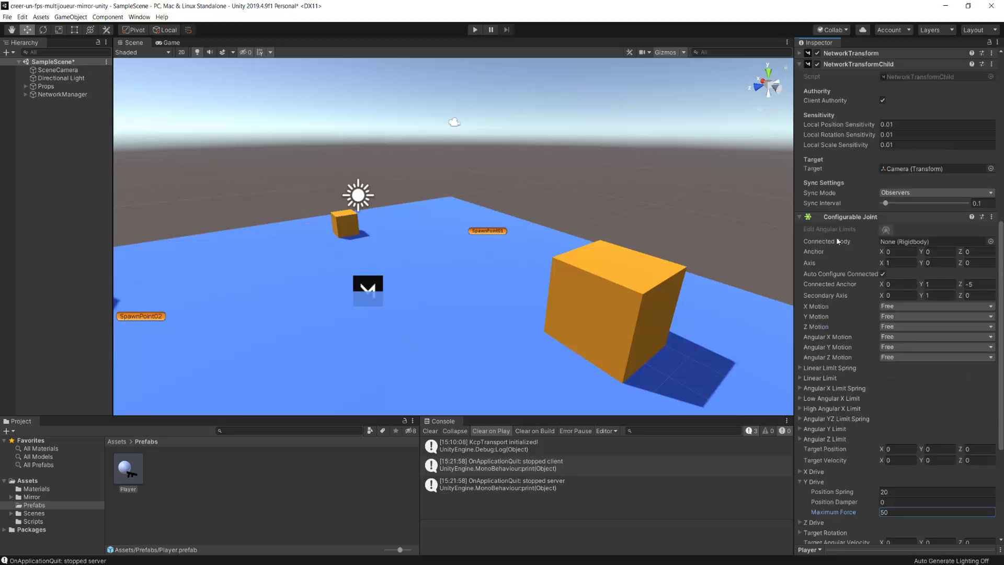
pyautogui.click(798, 216)
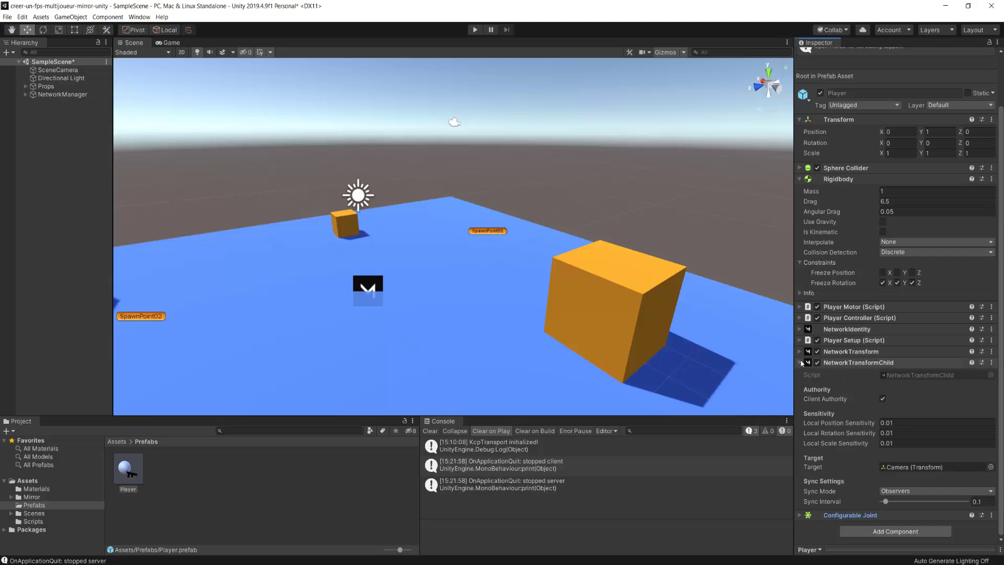
# Collapse NetworkTransformChild and Rigidbody, save the scene, and expand Player Motor and Player Controller settings
pyautogui.click(799, 362)
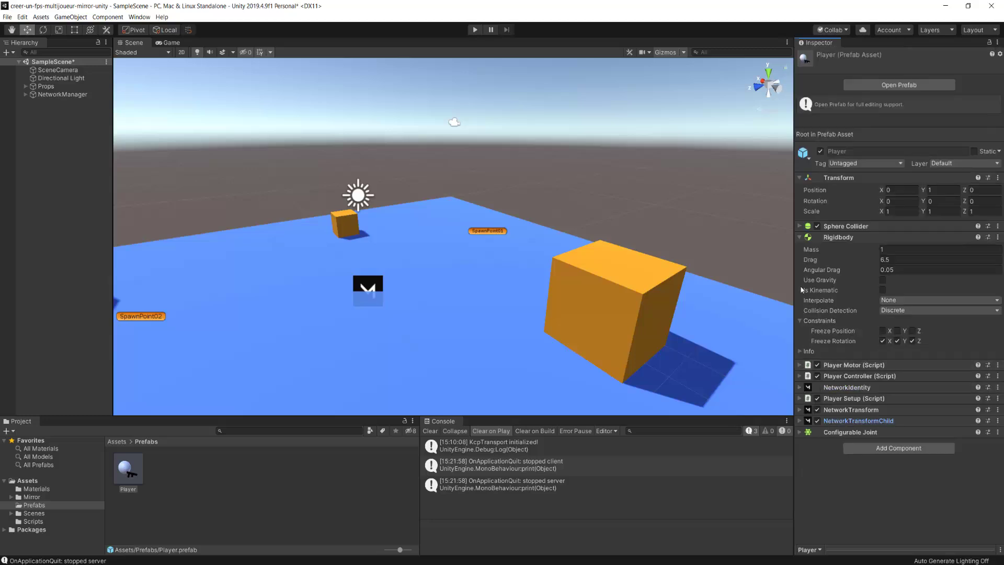
pyautogui.click(800, 238)
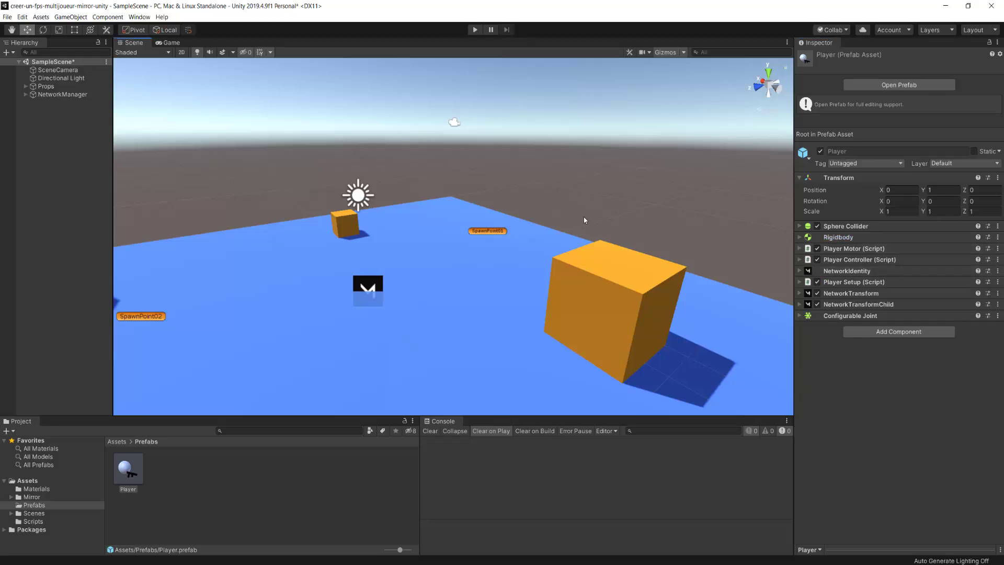
pyautogui.hotkey('ctrl', 's')
pyautogui.click(799, 259)
pyautogui.click(798, 249)
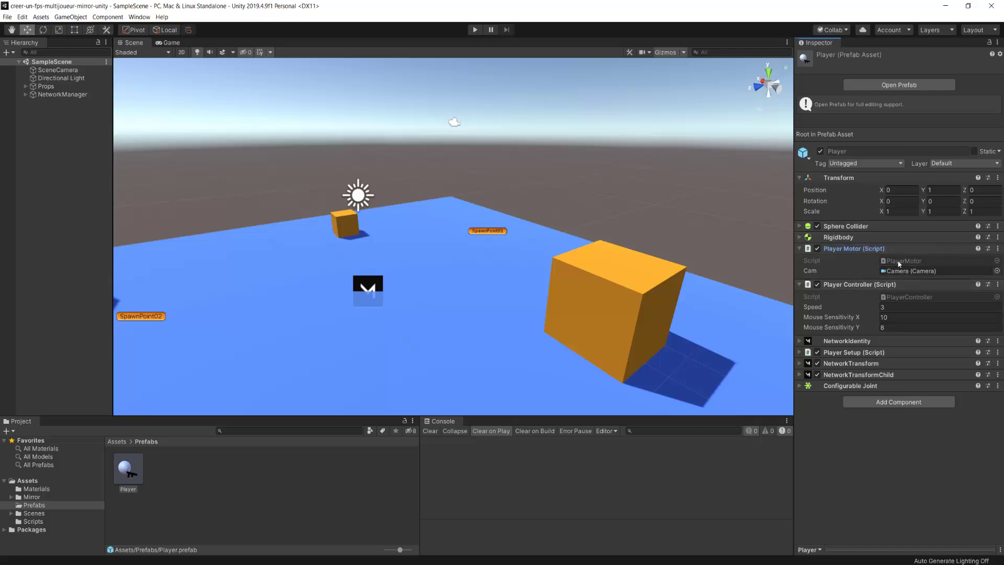
# Open PlayerMotor.cs and PlayerController.cs in Visual Studio with the editor maximized
pyautogui.doubleClick(897, 261)
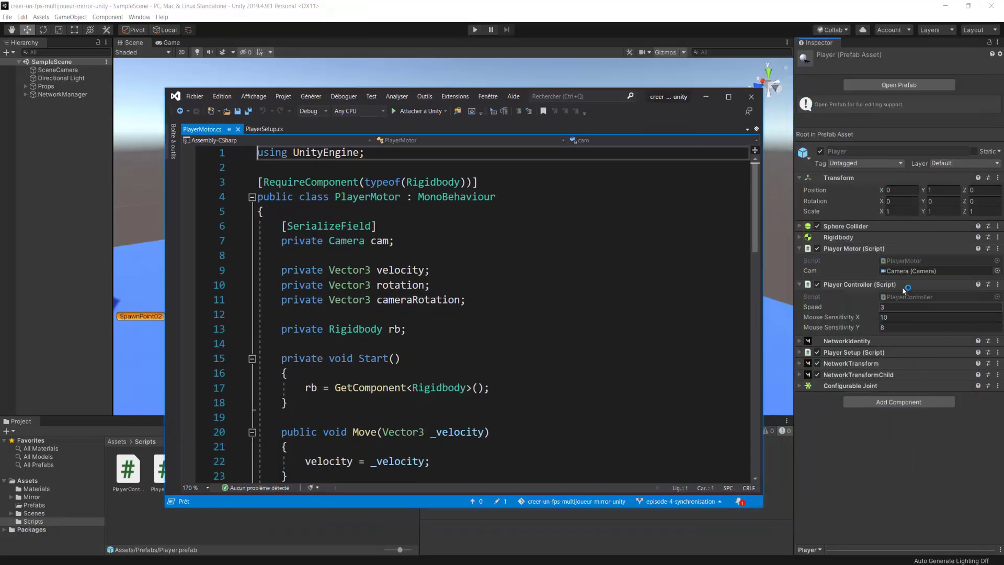
pyautogui.doubleClick(883, 296)
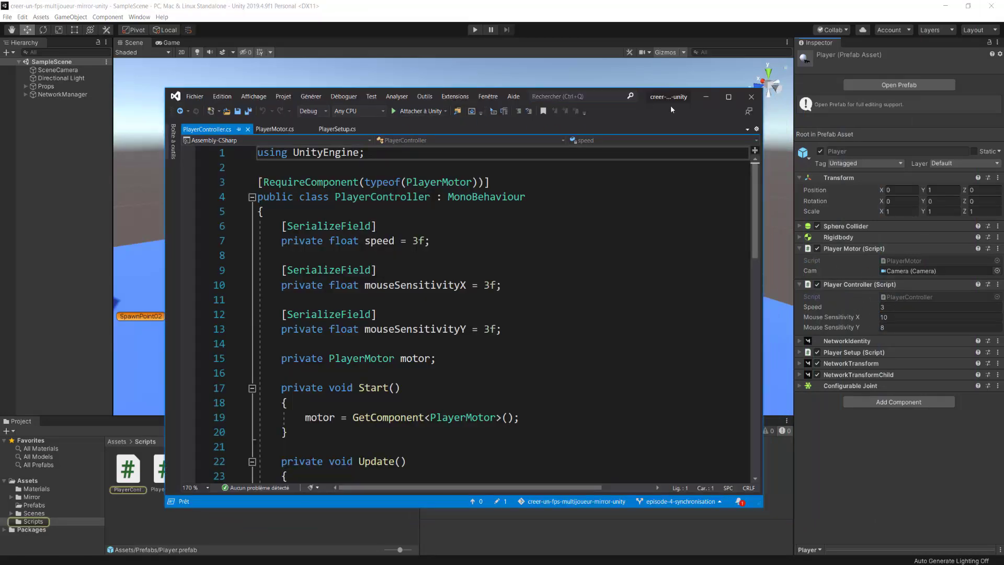
pyautogui.click(728, 96)
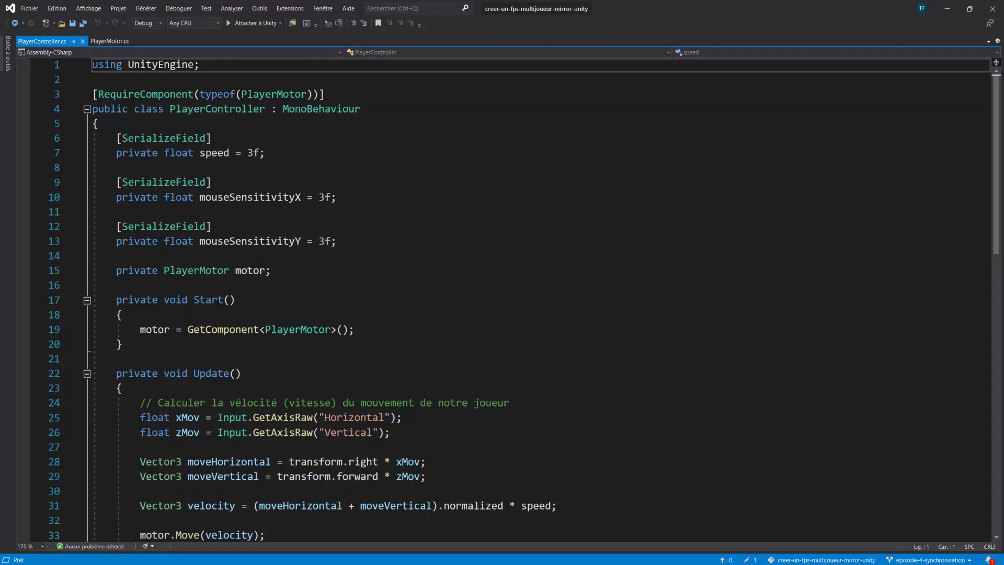
# Add '[SerializeField] private float thrusterForce = 1000f;' below the sensitivity fields and save PlayerController
pyautogui.click(420, 255)
pyautogui.press('Return')
pyautogui.press('Return')
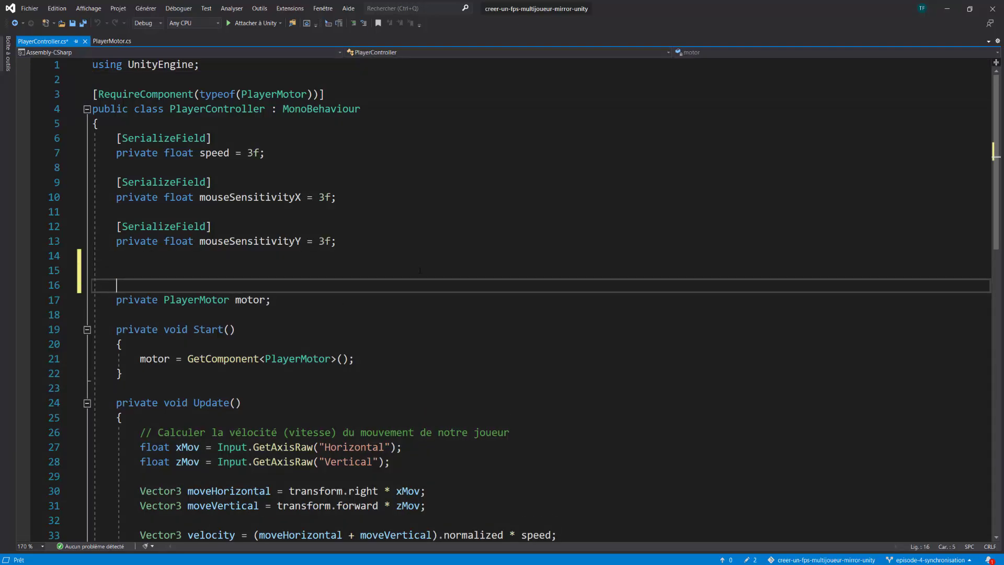
pyautogui.press('Up')
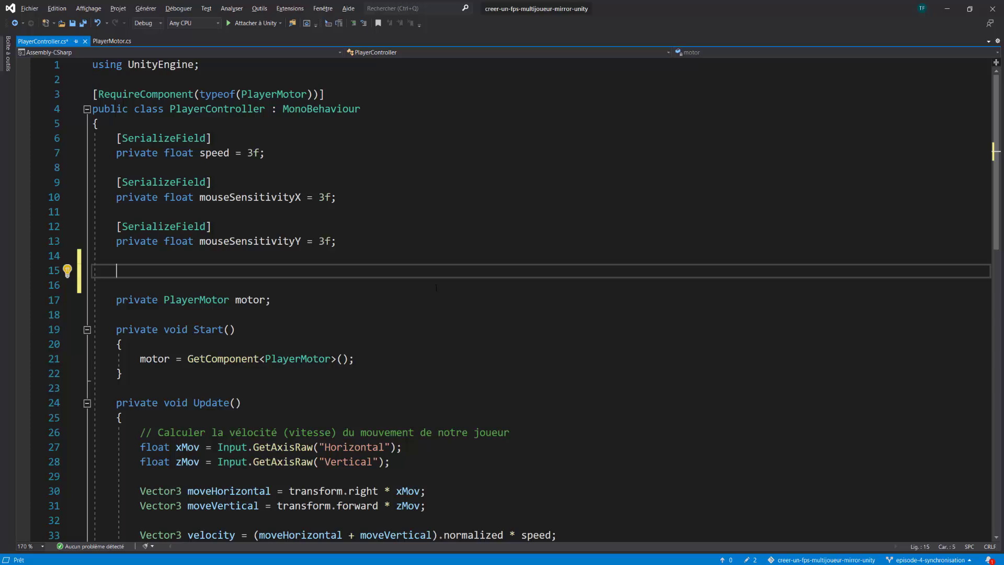
pyautogui.write('[Ser')
pyautogui.press('Tab')
pyautogui.write(']')
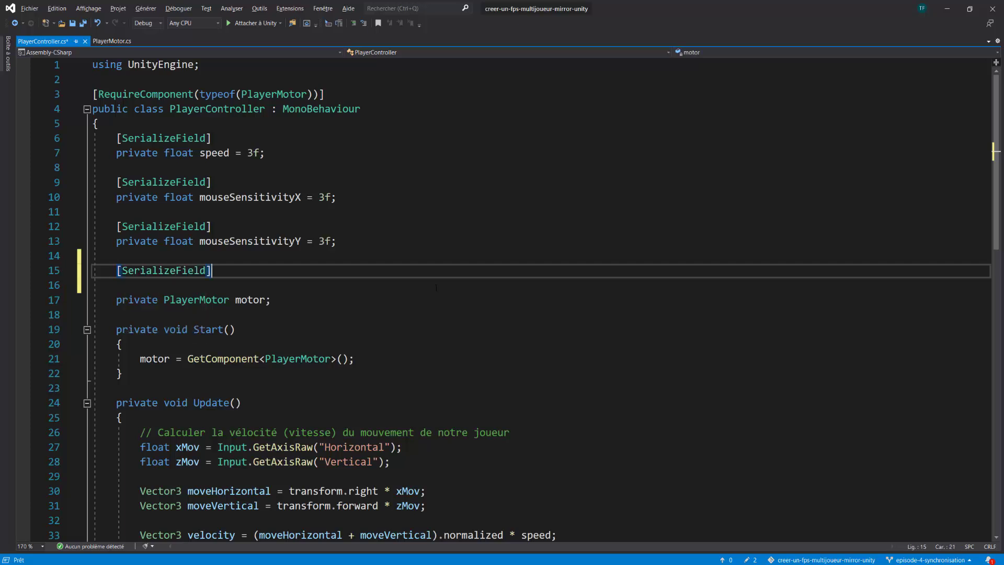
pyautogui.press('Return')
pyautogui.write('private ')
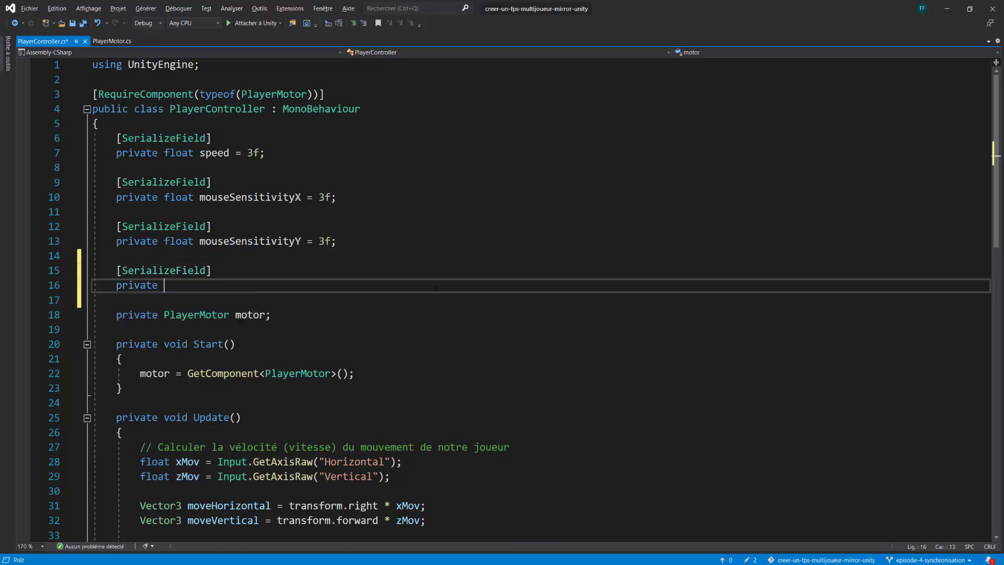
pyautogui.write('float ')
pyautogui.write('thrusterForce')
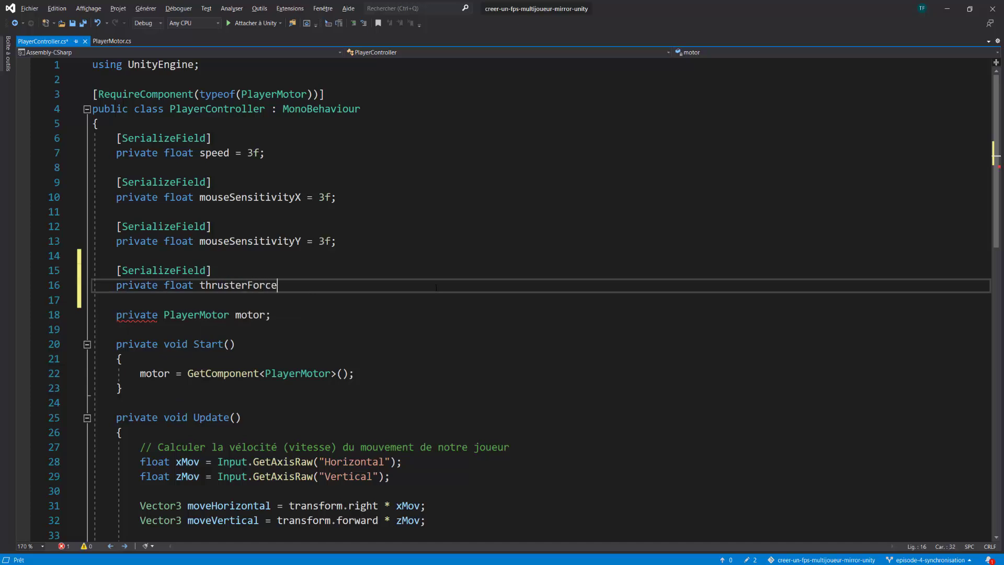
pyautogui.write(' = ')
pyautogui.write('1000f;')
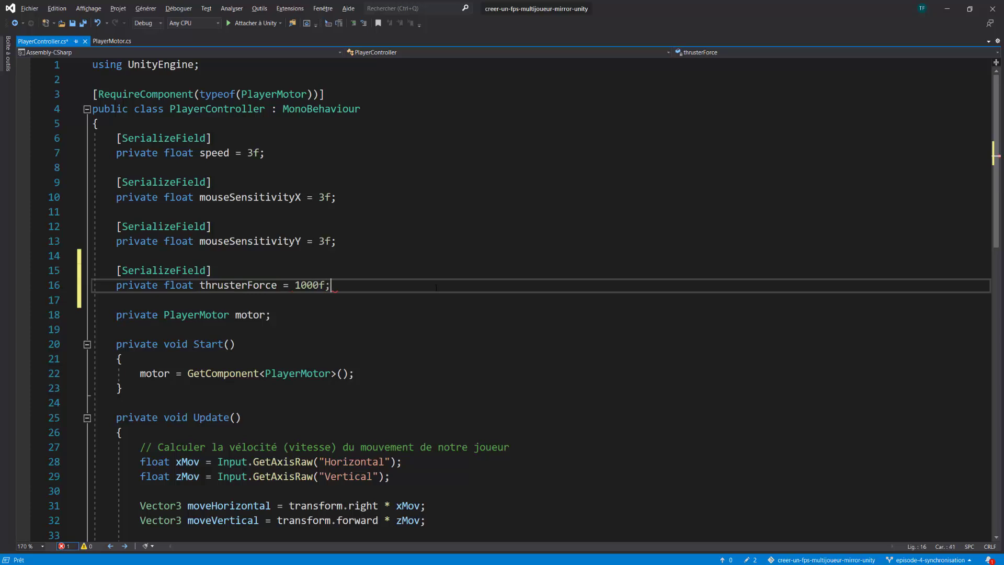
pyautogui.hotkey('ctrl', 's')
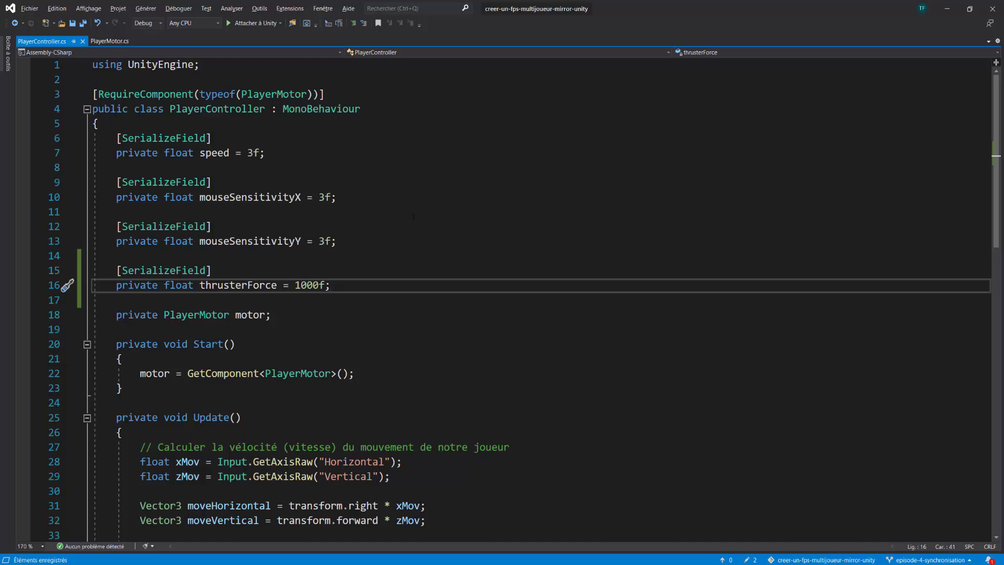
pyautogui.scroll(-4, 413, 216)
# Add an if(Input.GetButton("Jump")) check in Update after the camera rotation call
pyautogui.click(315, 255)
pyautogui.scroll(-2, 315, 230)
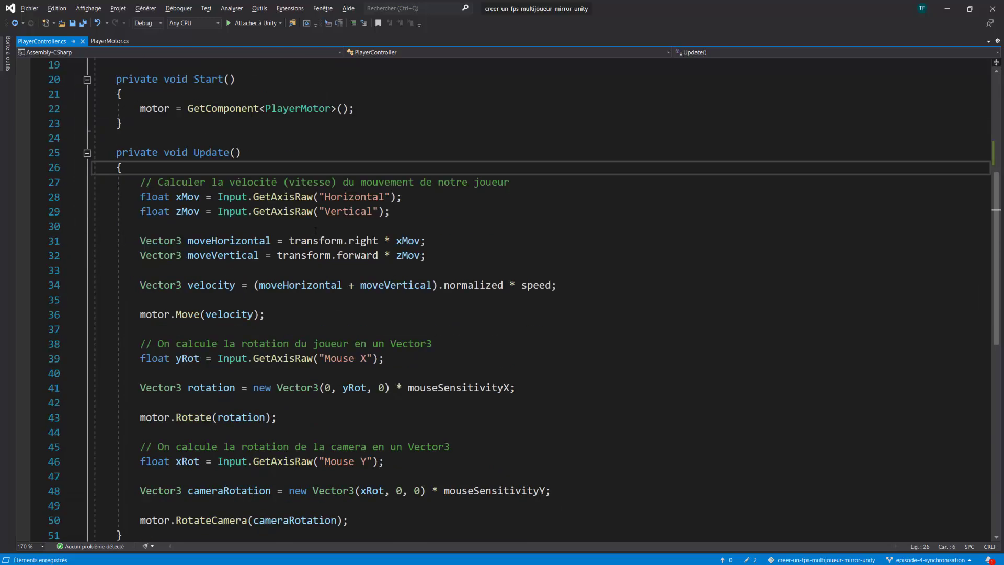
pyautogui.scroll(-3, 315, 230)
pyautogui.keyDown('ctrl'); pyautogui.scroll(-1, 404, 244); pyautogui.keyUp('ctrl')
pyautogui.scroll(2, 403, 244)
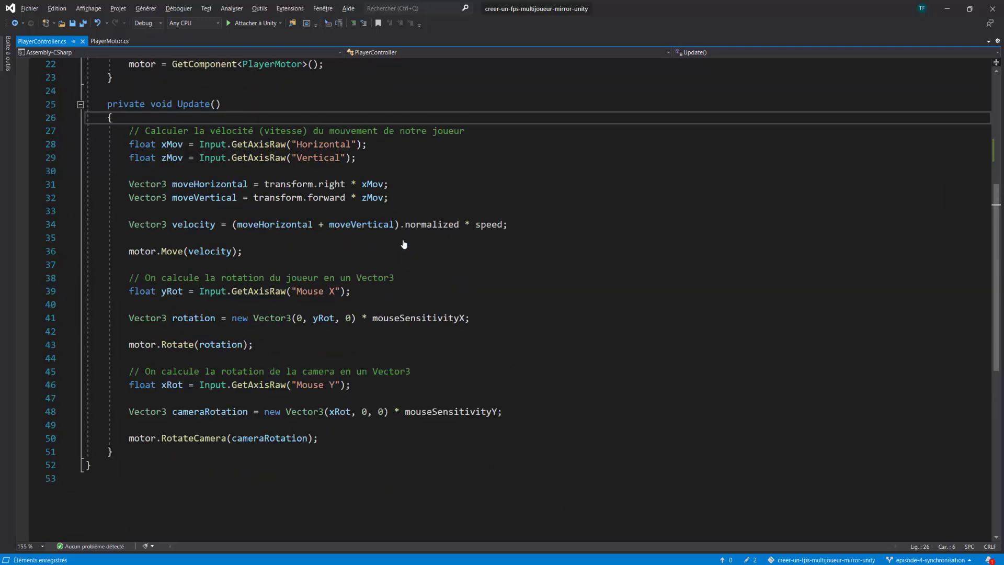
pyautogui.scroll(1, 403, 244)
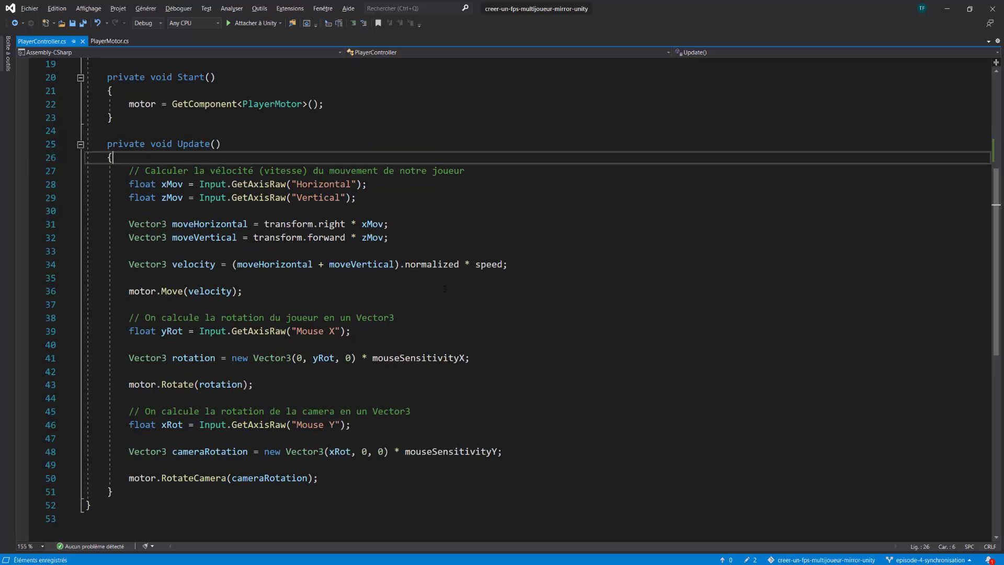
pyautogui.scroll(-2, 351, 366)
pyautogui.click(351, 399)
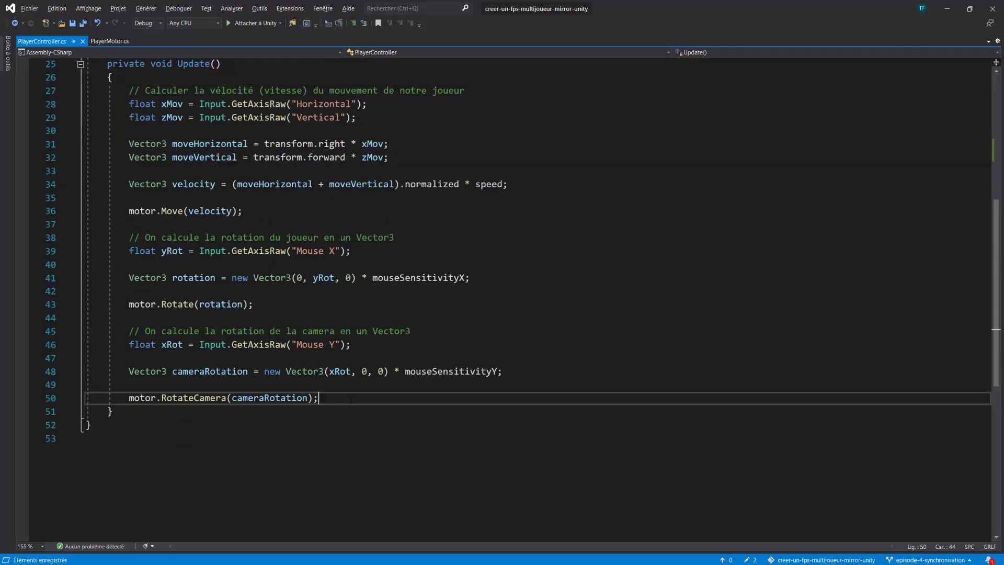
pyautogui.press('Return')
pyautogui.press('Return')
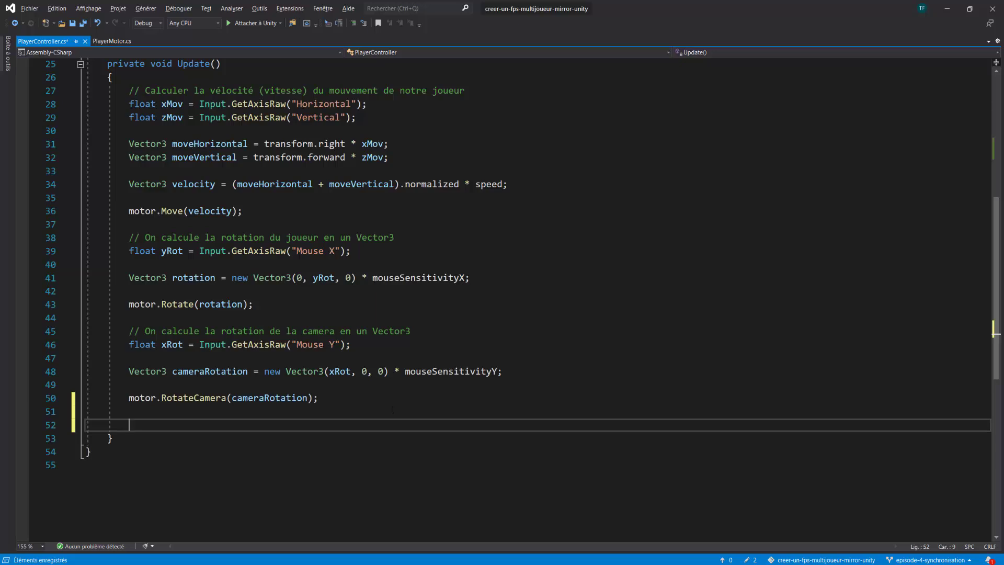
pyautogui.write('if(')
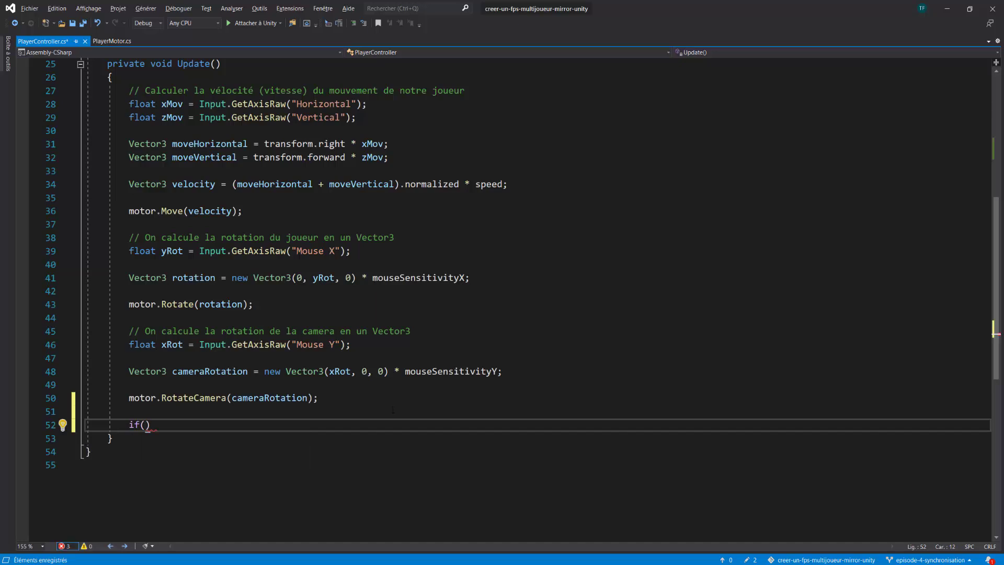
pyautogui.write('Inp')
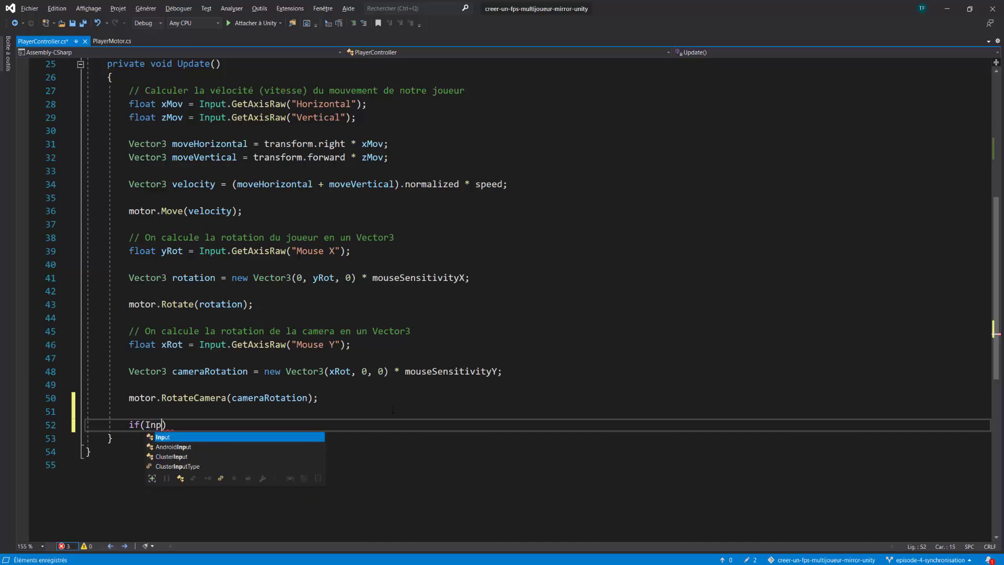
pyautogui.write('ut.get')
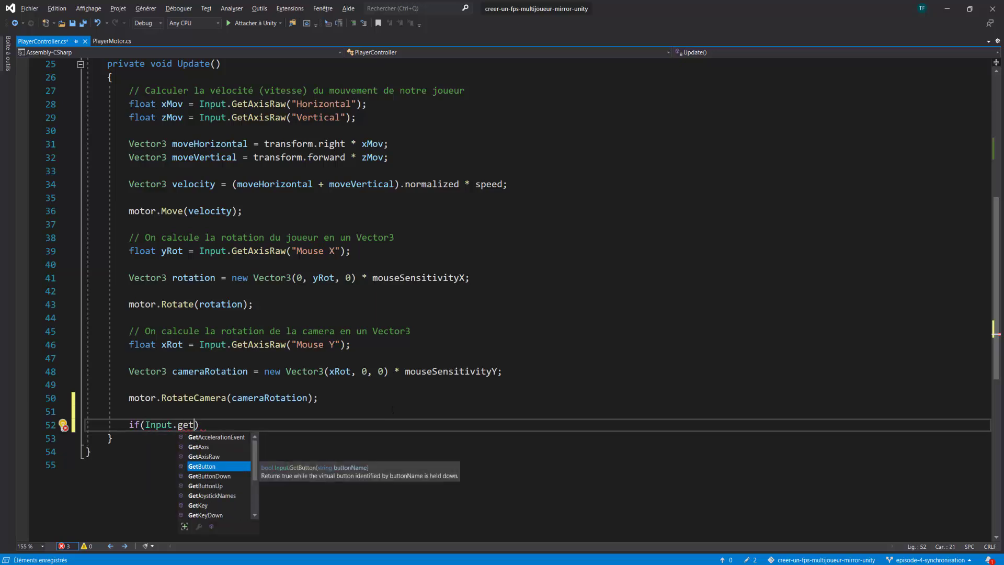
pyautogui.write('but')
pyautogui.press('Tab')
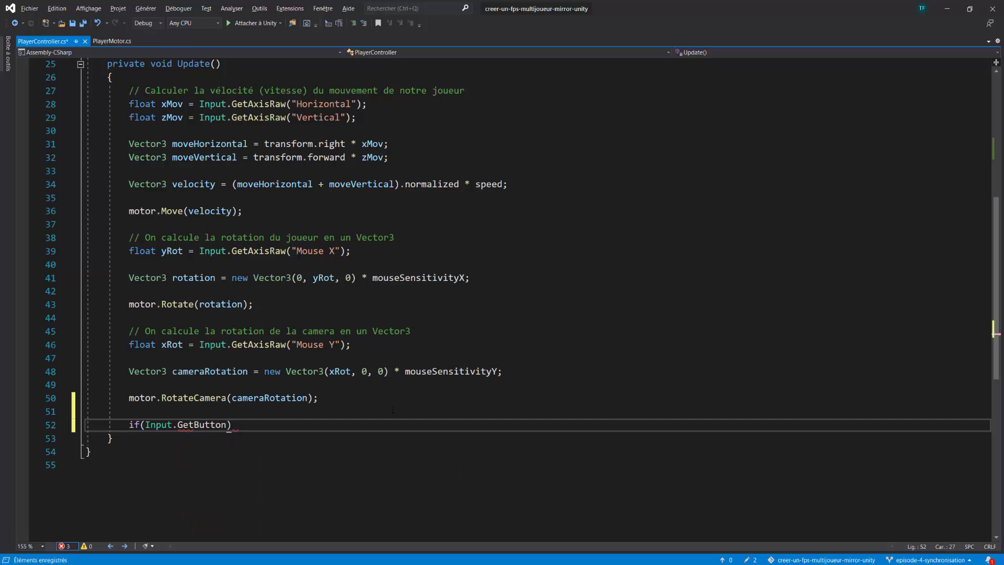
pyautogui.write('(')
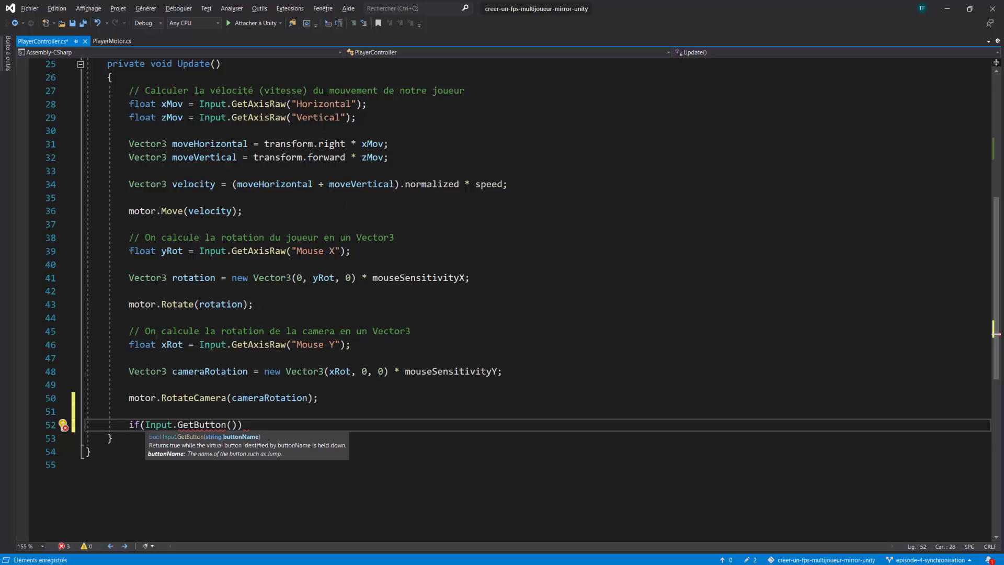
pyautogui.write('"J')
pyautogui.write('ump")')
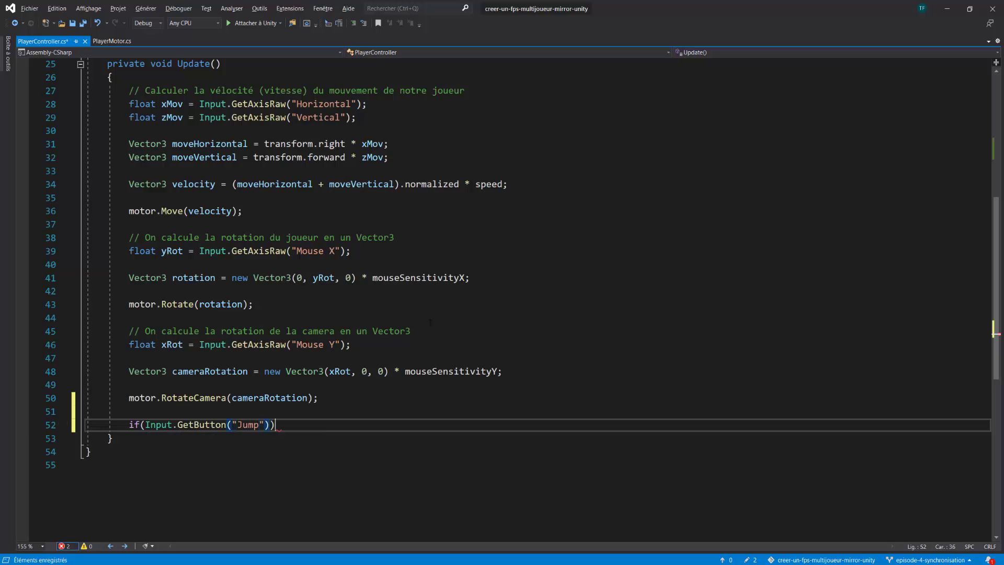
pyautogui.write(')')
pyautogui.press('Return')
# Put '// Applique la variable thrusterForce / utilisation du jetpack' above the Jump check and save
pyautogui.press('Return')
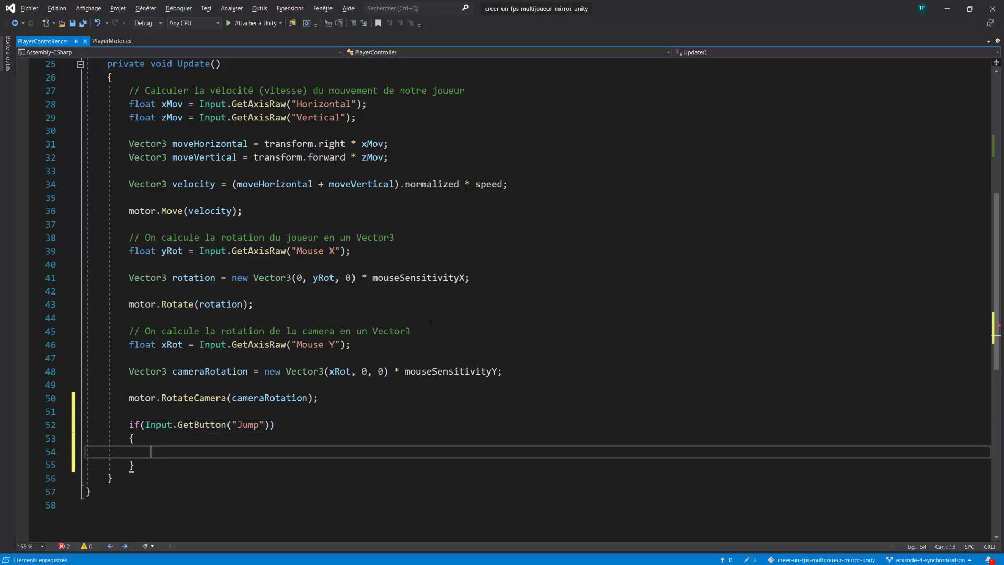
pyautogui.press('Up')
pyautogui.press('Up')
pyautogui.press('Up')
pyautogui.press('Return')
pyautogui.write('// ')
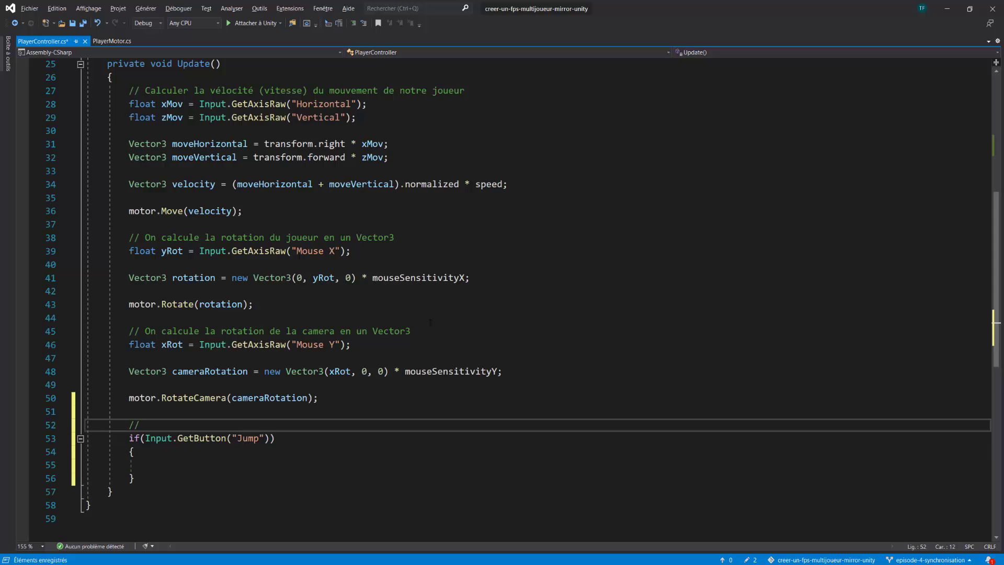
pyautogui.write('Ap')
pyautogui.write('plique la v')
pyautogui.write('ariable thruster')
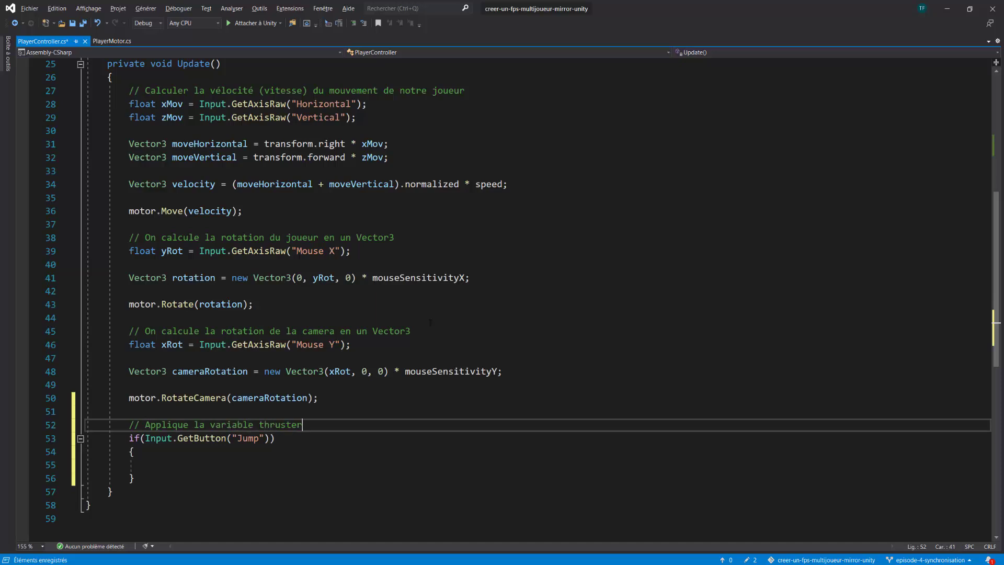
pyautogui.write('Force /')
pyautogui.write(' utilisation du jet')
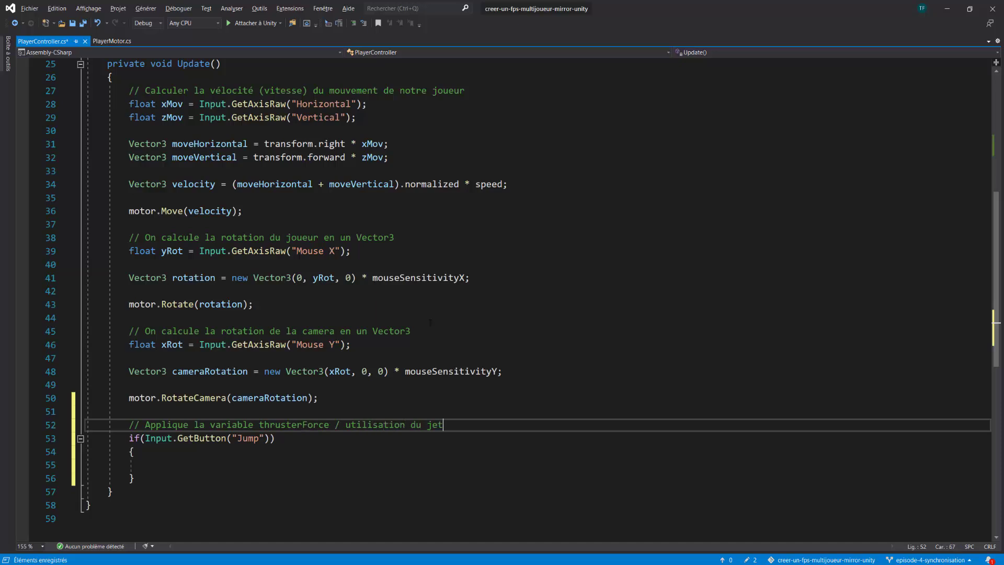
pyautogui.write('pack')
pyautogui.hotkey('ctrl', 's')
pyautogui.press('Down')
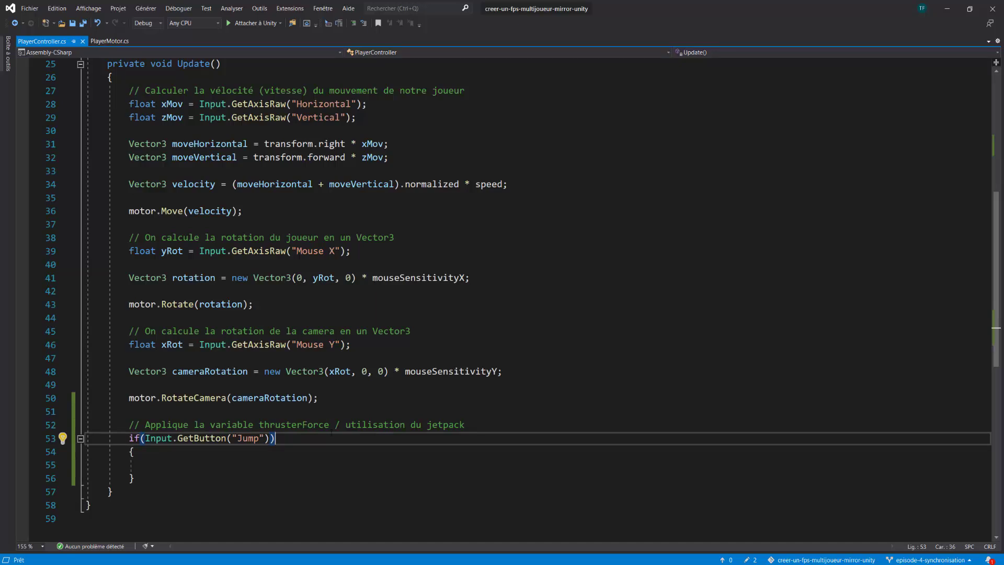
pyautogui.press('Down')
pyautogui.press('Down')
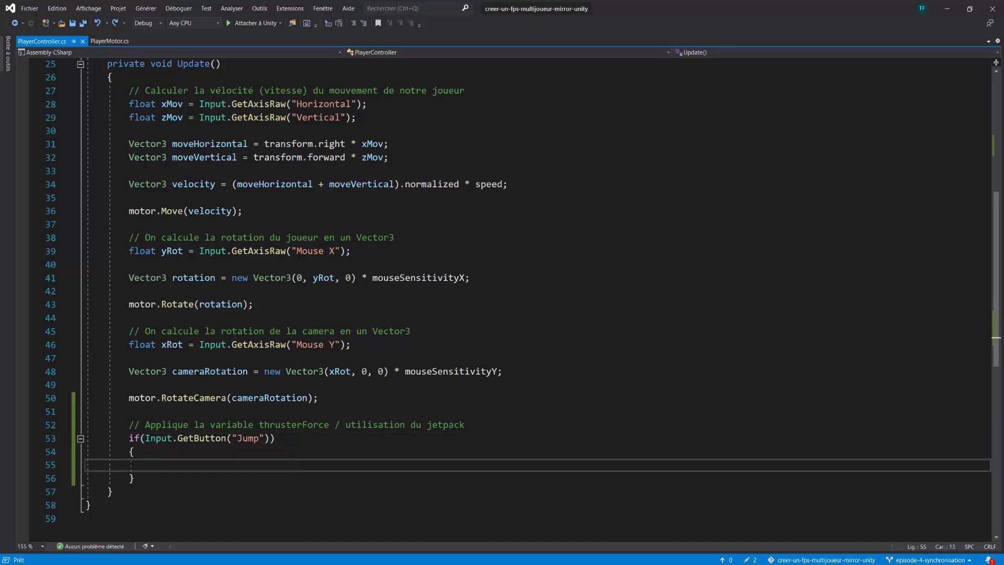
pyautogui.click(305, 413)
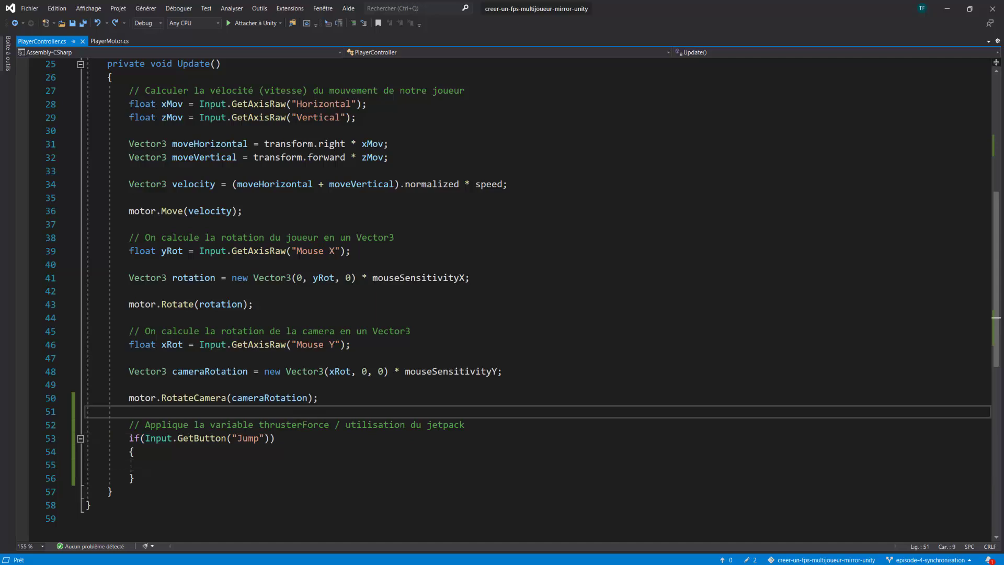
# Declare 'Vector3 thrusterVelocity = Vector3.zero' above the jetpack comment and save
pyautogui.press('Return')
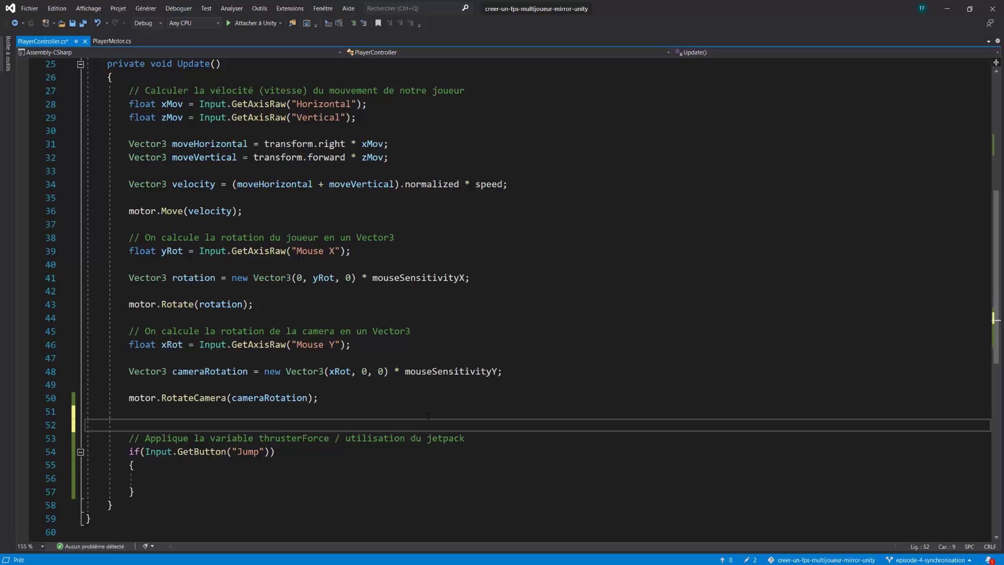
pyautogui.write('Vec')
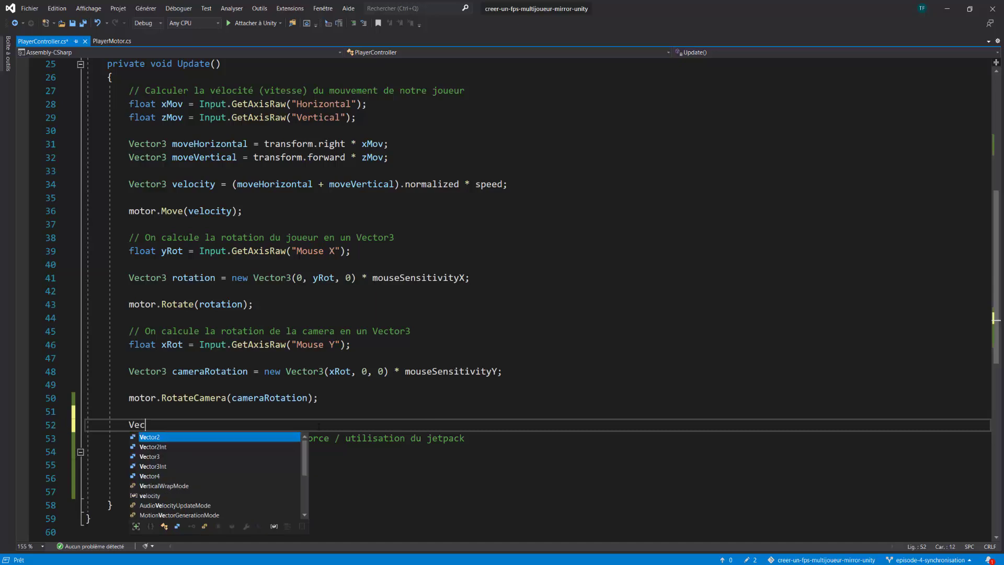
pyautogui.write('tor3 ')
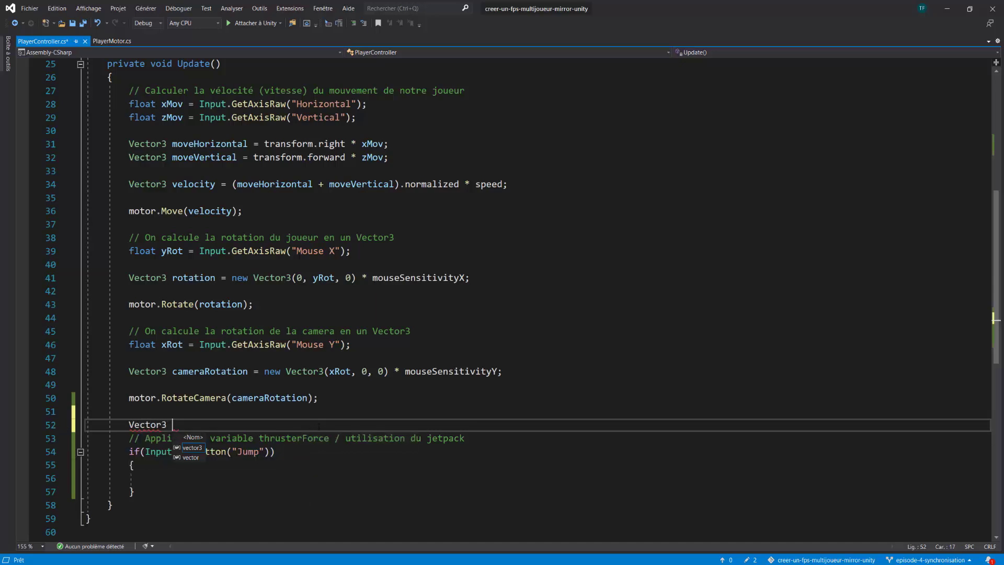
pyautogui.write('thrusterV')
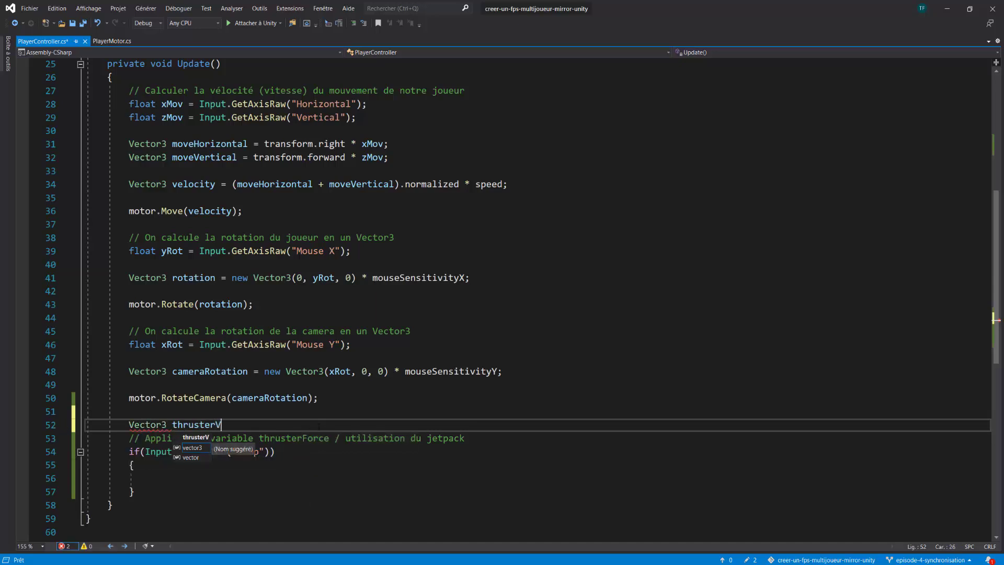
pyautogui.write('elocity')
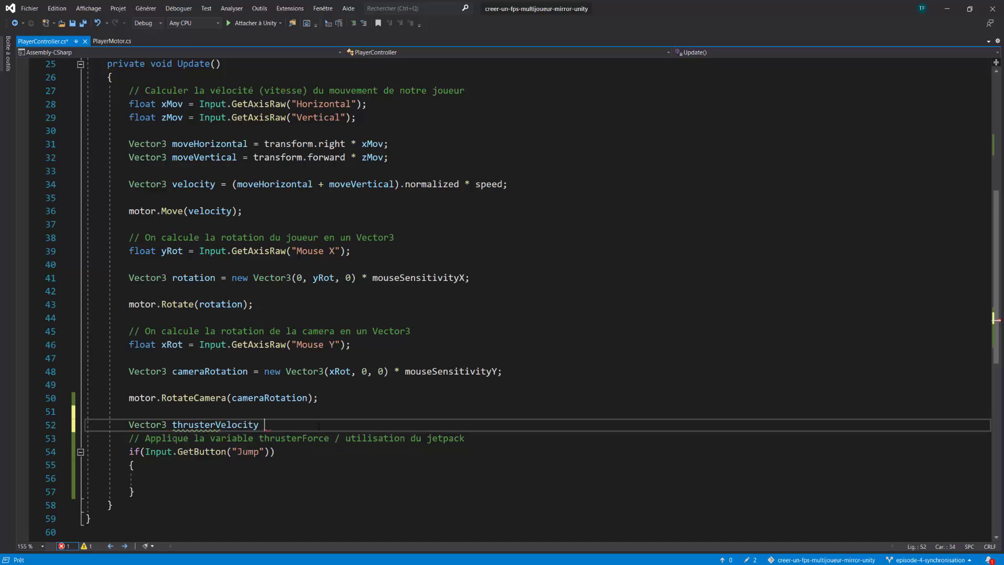
pyautogui.write(' = Vector')
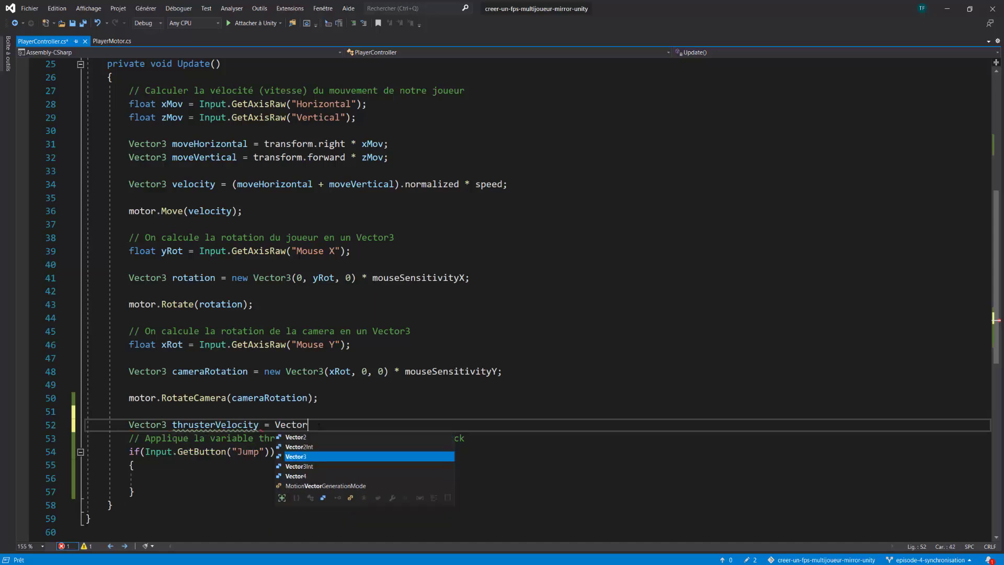
pyautogui.press('Tab')
pyautogui.write('.zer')
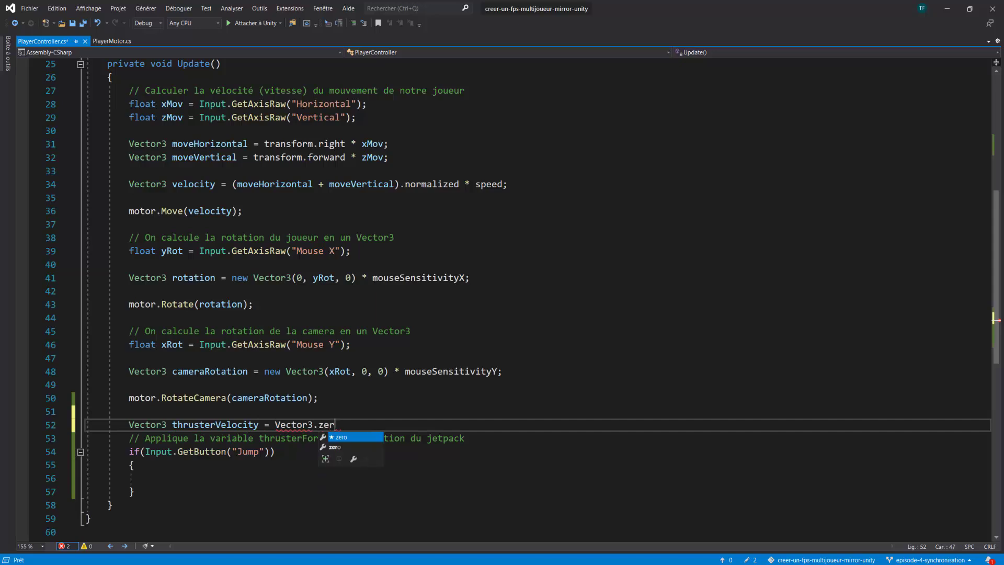
pyautogui.write('o,')
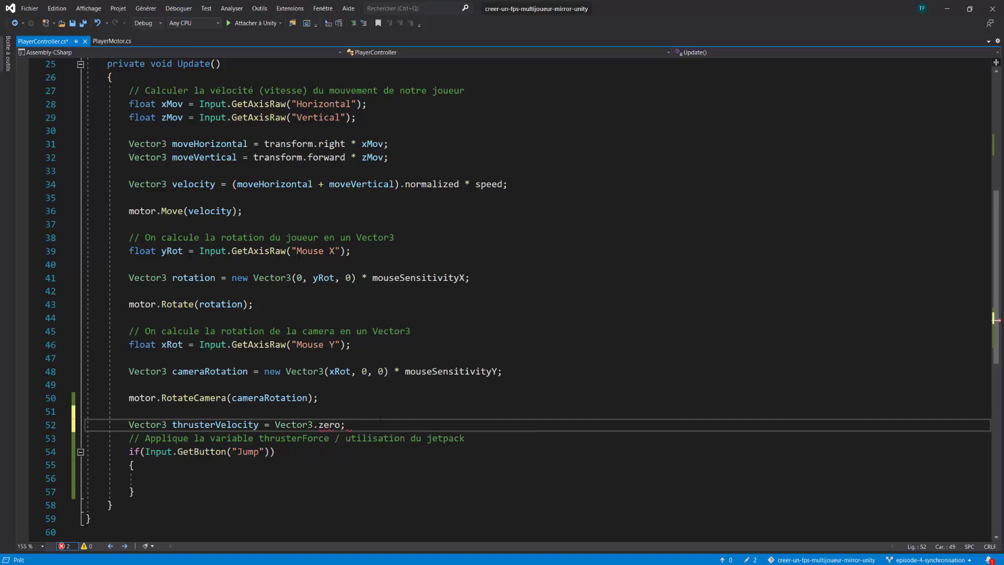
pyautogui.hotkey('ctrl', 's')
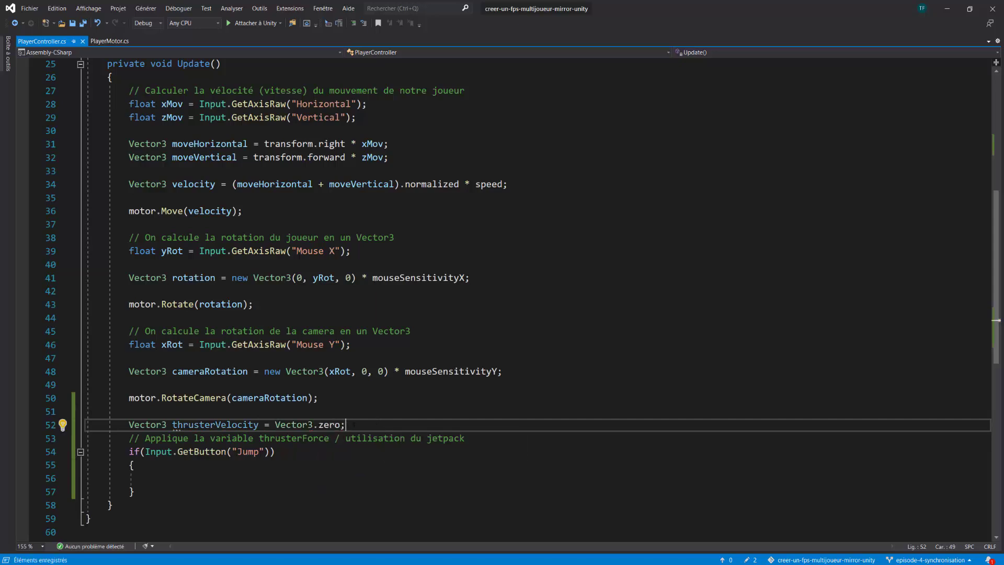
# Inside the Jump block, set 'thrusterVelocity = Vector3.up * thrusterForce;'
pyautogui.scroll(-1, 393, 416)
pyautogui.click(225, 439)
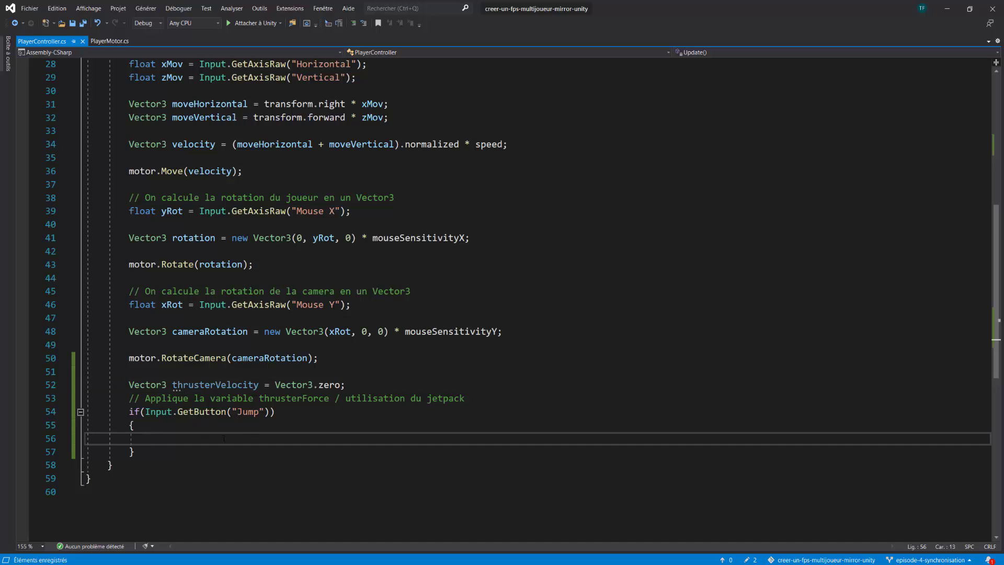
pyautogui.write('thruster')
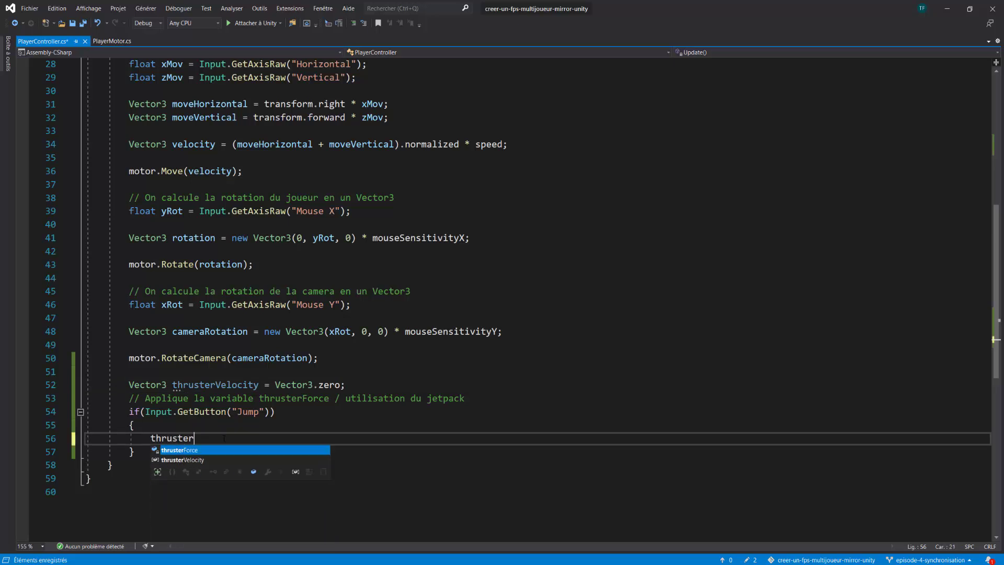
pyautogui.press('Down')
pyautogui.press('Tab')
pyautogui.write('= ')
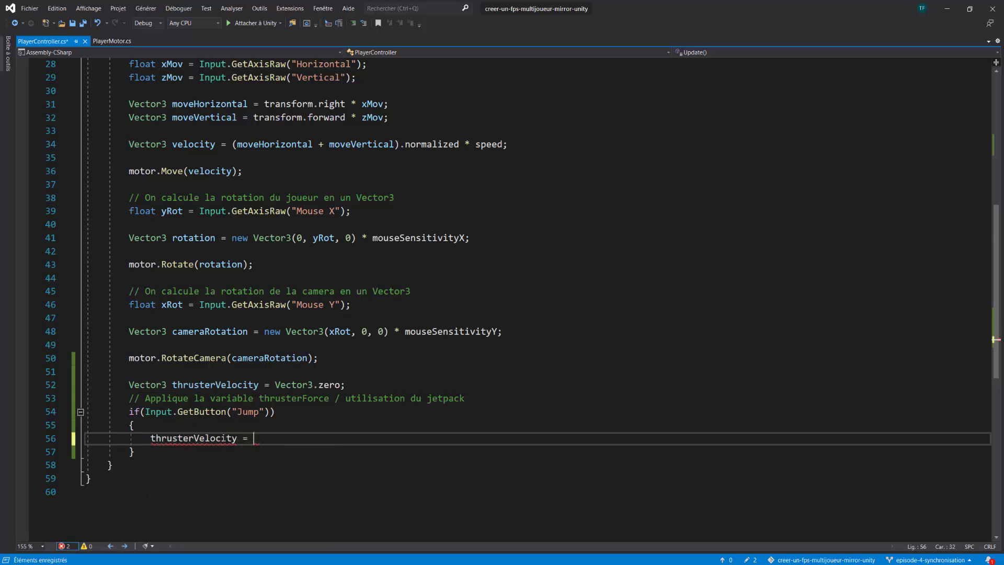
pyautogui.write('Vect')
pyautogui.press('Tab')
pyautogui.write('.up')
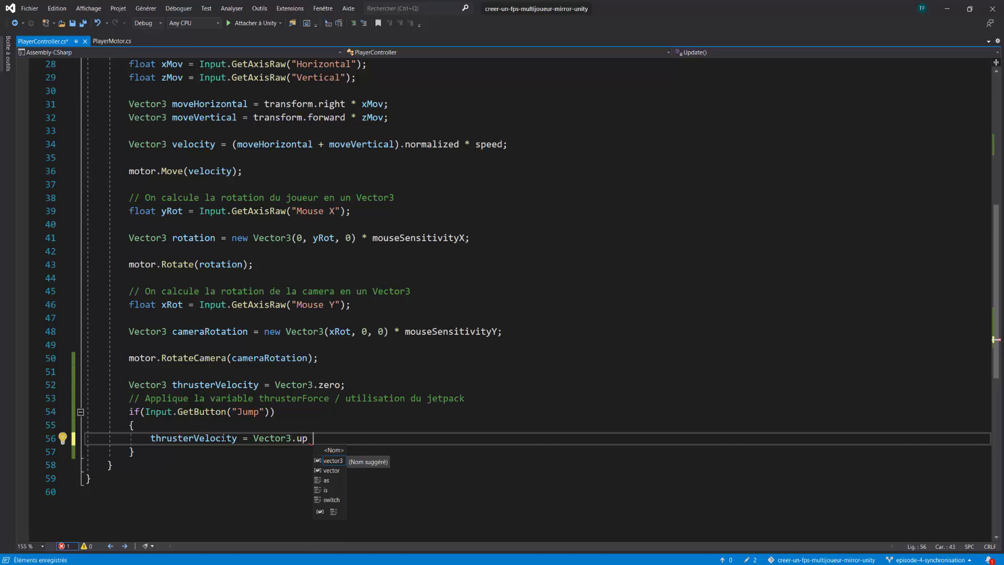
pyautogui.write(' * ')
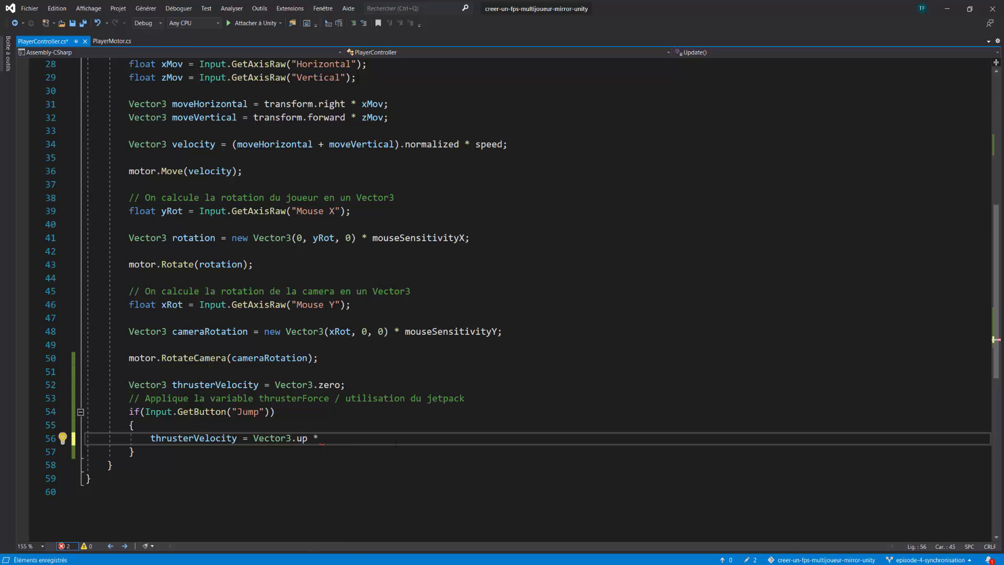
pyautogui.write('thruster')
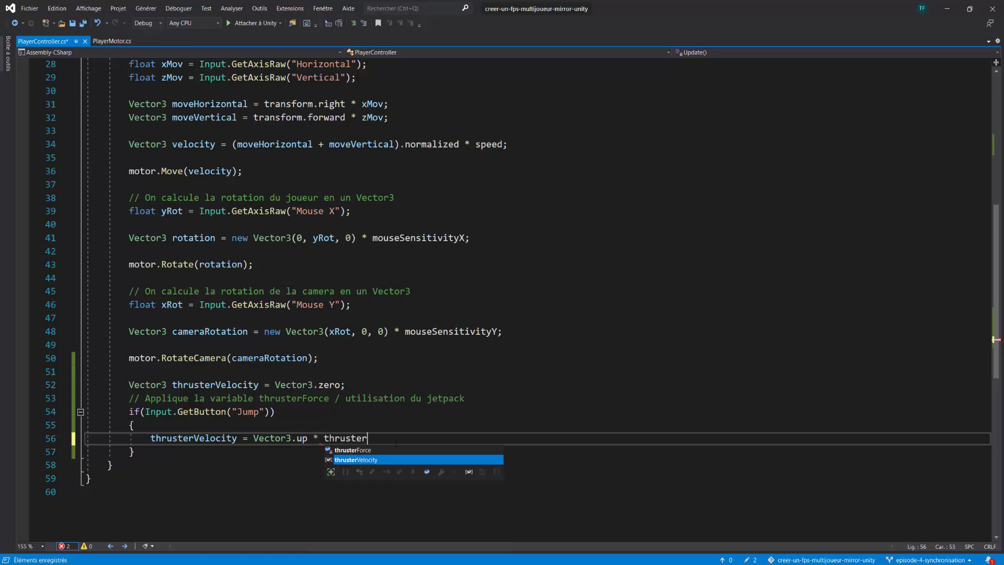
pyautogui.write('Force;')
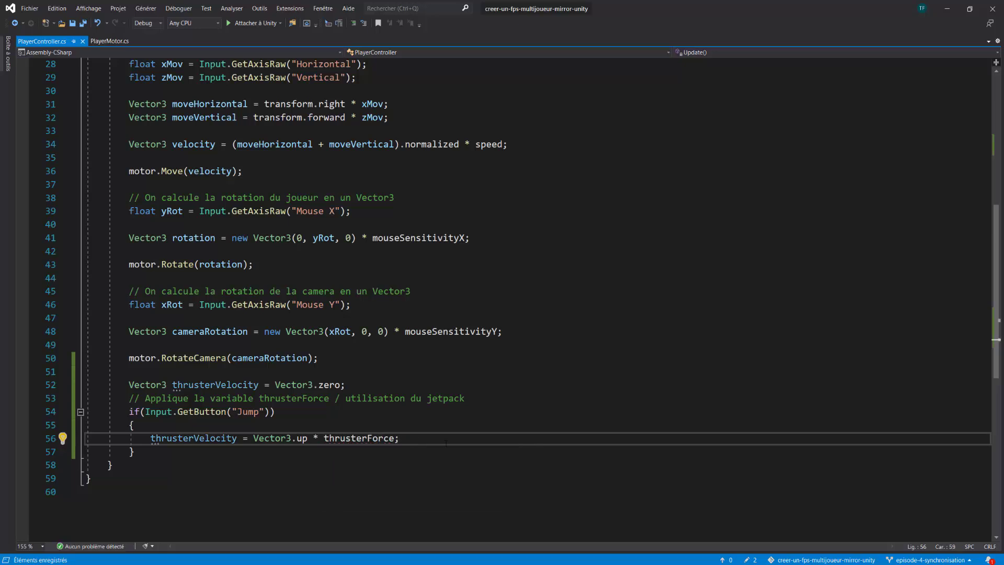
# Add blank lines after the if block and highlight the Vector3.zero and thrusterVelocity lines
pyautogui.click(182, 452)
pyautogui.press('Return')
pyautogui.press('Return')
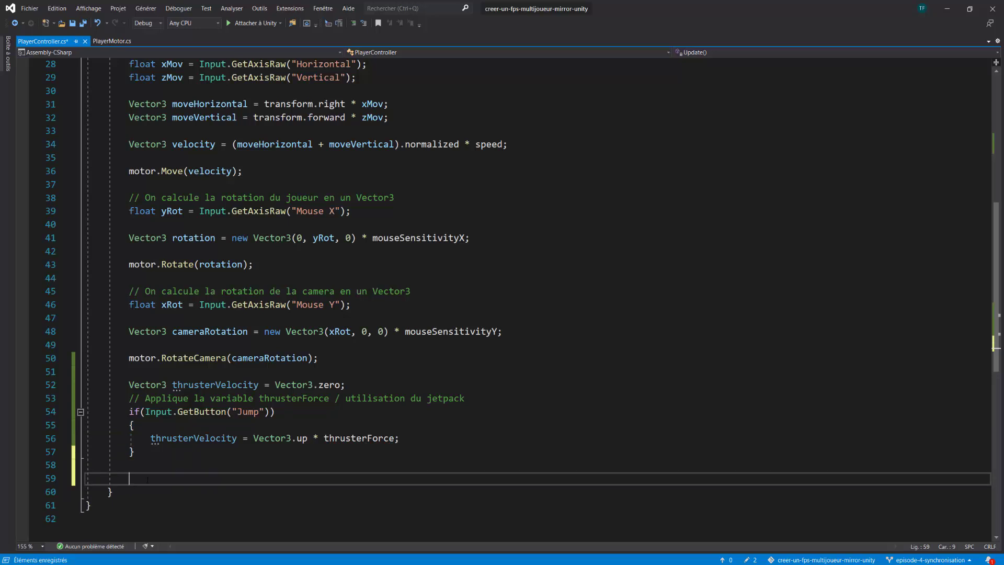
pyautogui.moveTo(346, 385); pyautogui.dragTo(275, 385)
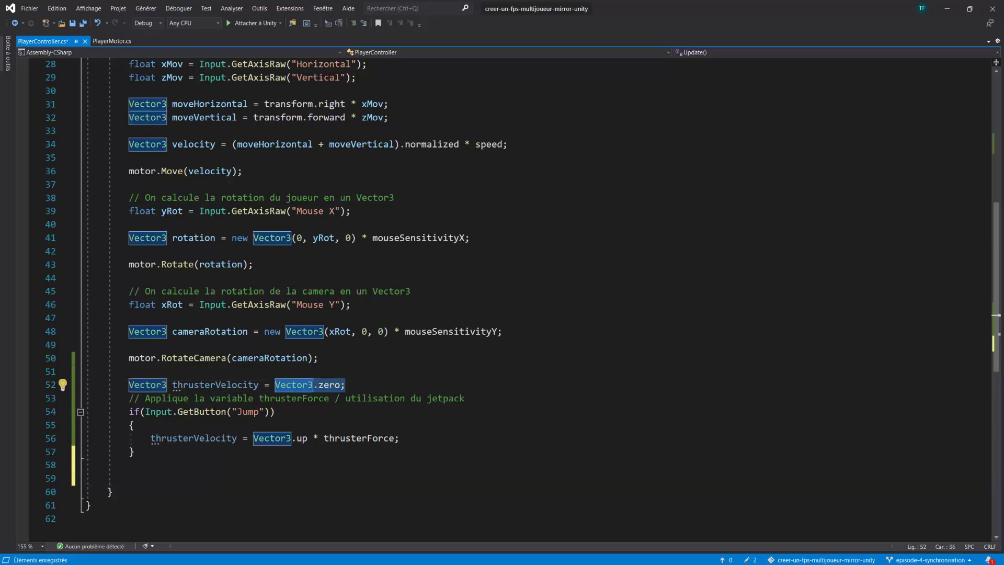
pyautogui.moveTo(399, 438); pyautogui.dragTo(151, 438)
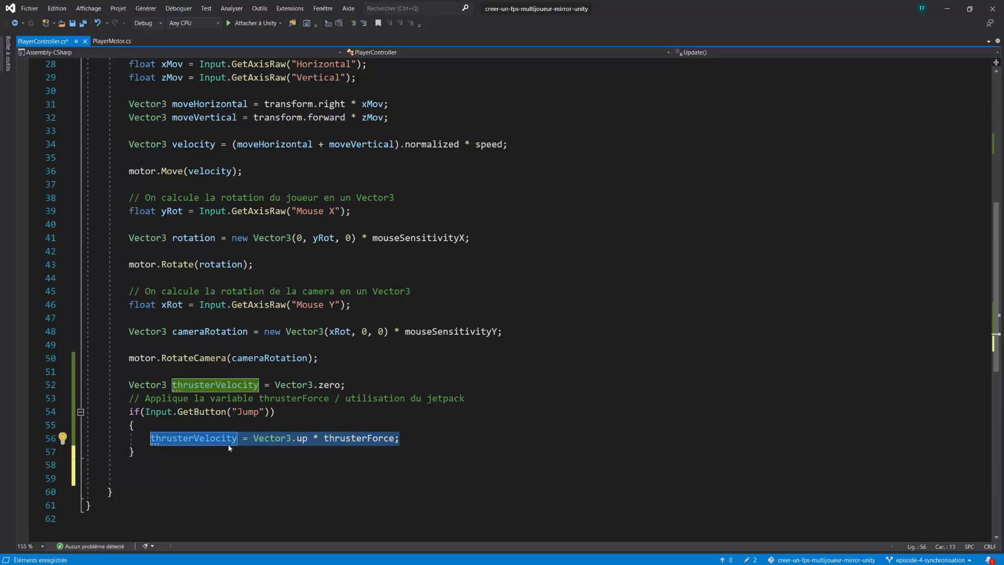
pyautogui.click(166, 481)
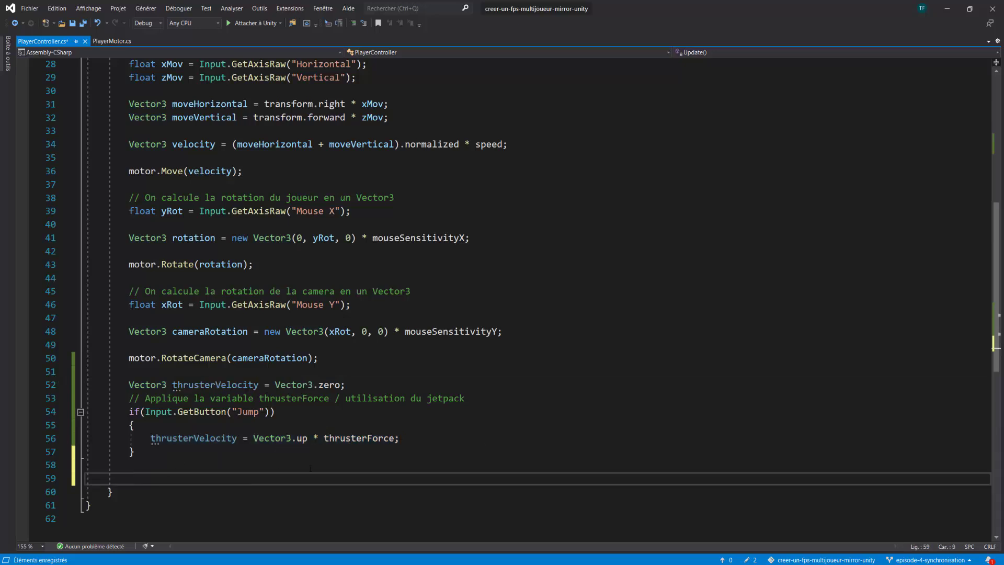
# Call 'motor.ApplyThruster(thrusterVelocity);' after the Jump block
pyautogui.write('mo')
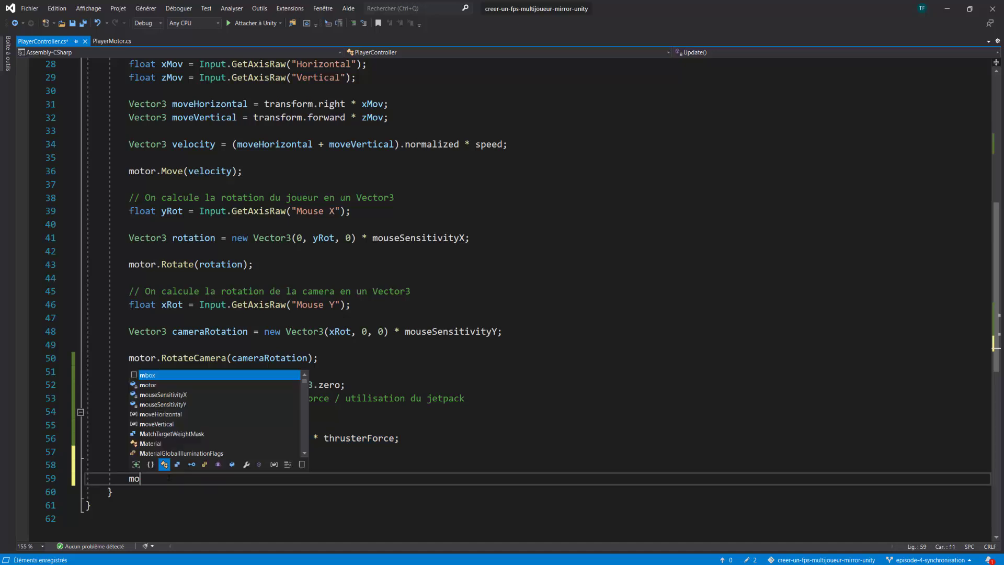
pyautogui.write('tor.')
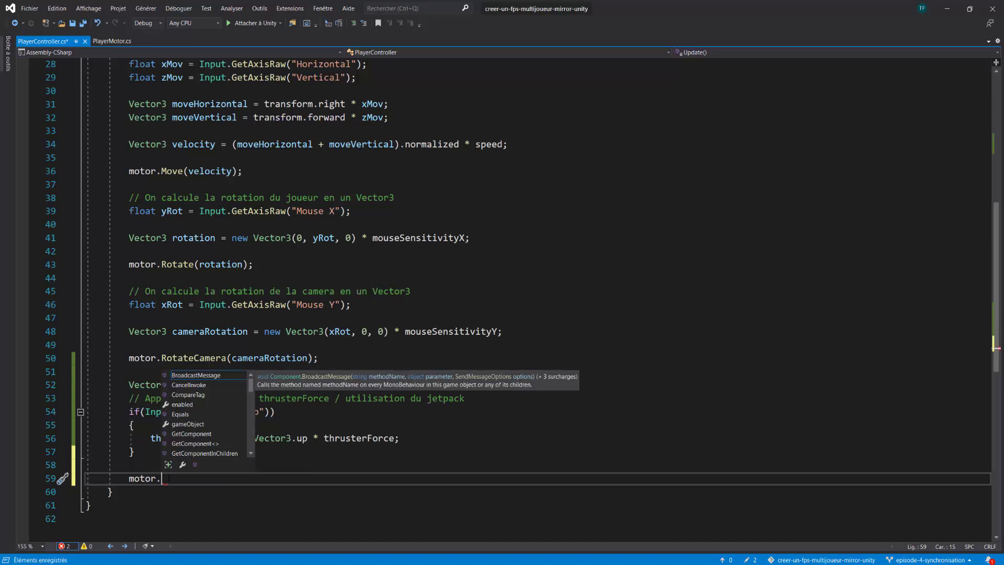
pyautogui.write('ApplyTh')
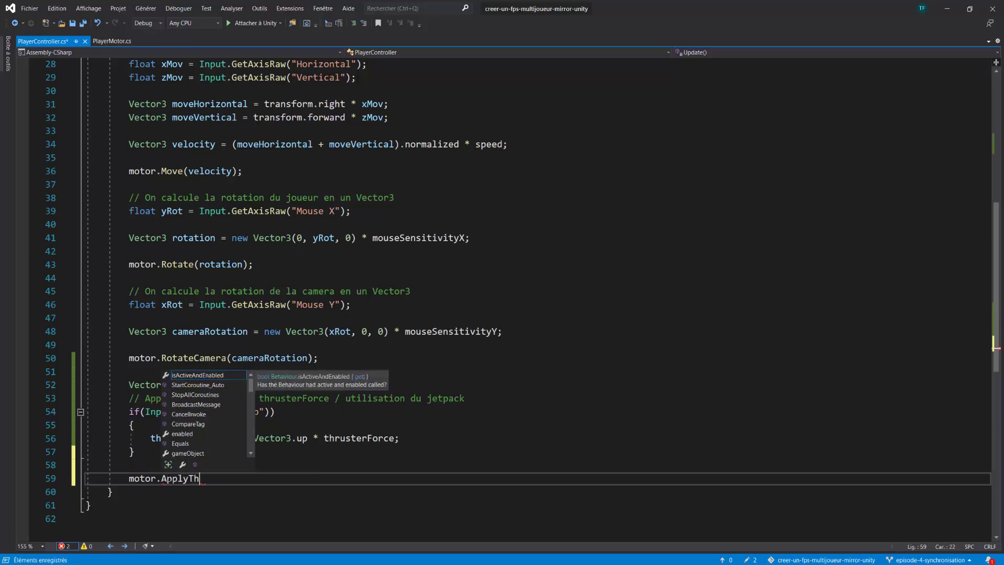
pyautogui.write('ruster(')
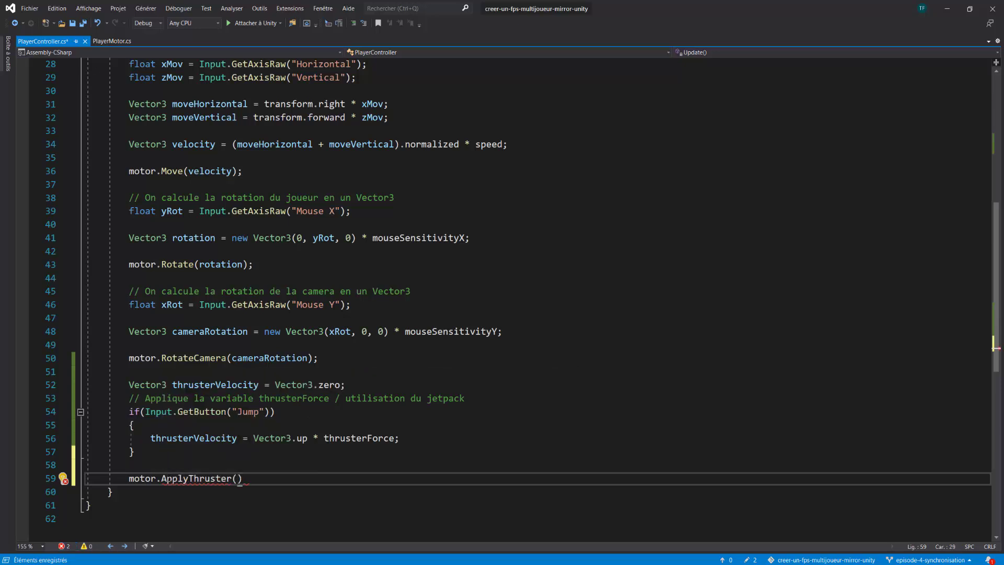
pyautogui.write('thruster')
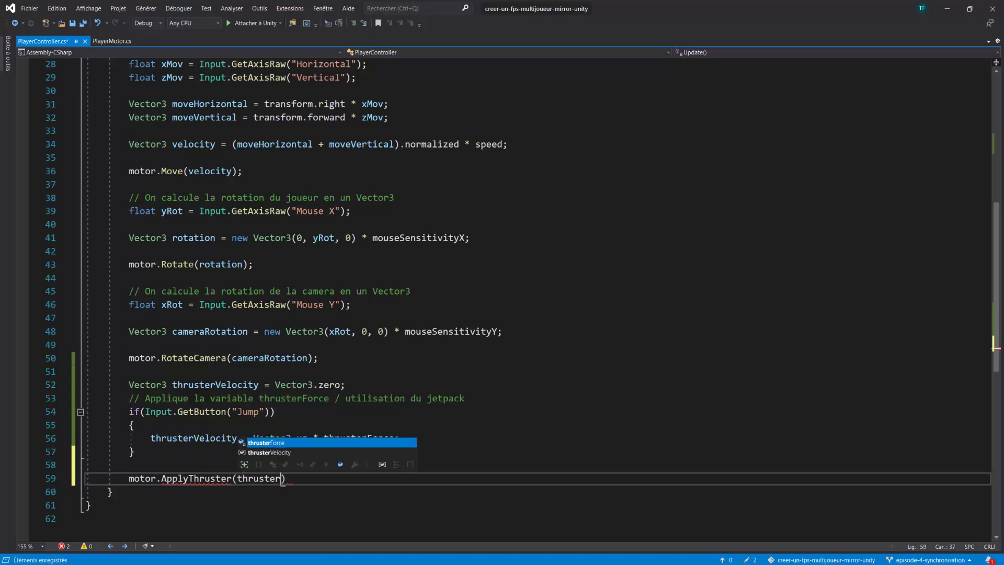
pyautogui.press('Tab')
pyautogui.write(';')
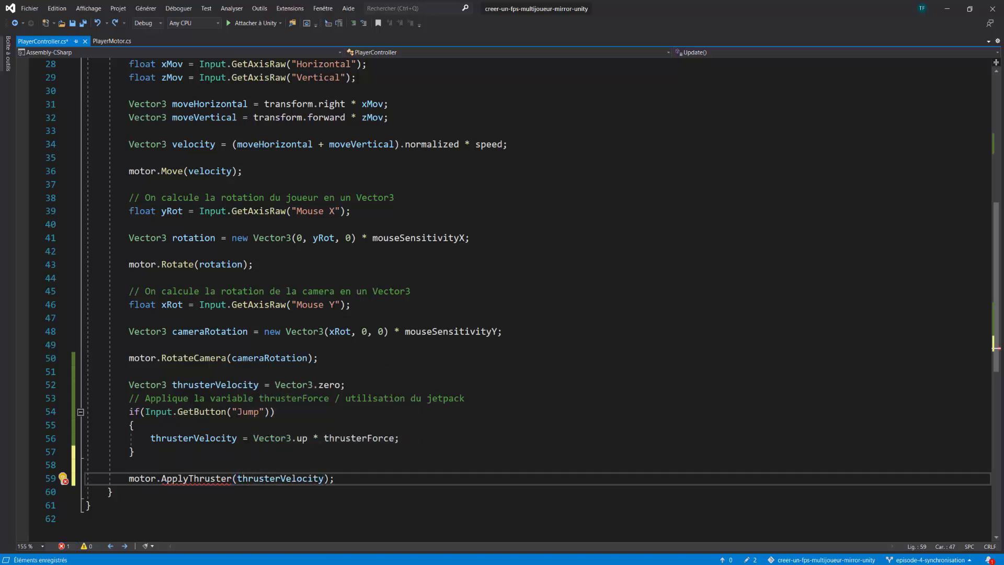
# Add '// Calcul de la force du jetpack / thruster' and delete the old thrusterForce comment
pyautogui.click(277, 374)
pyautogui.press('Return')
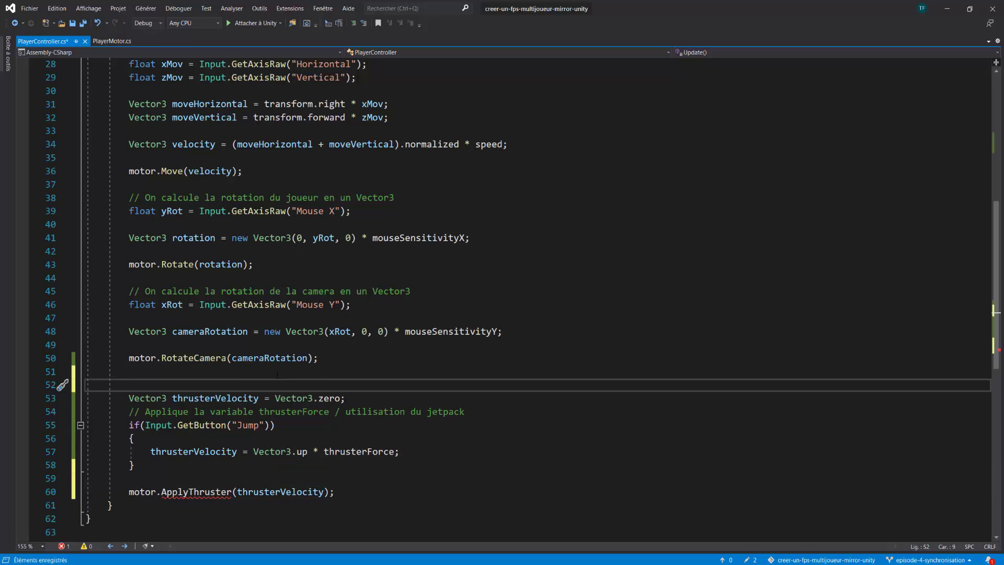
pyautogui.write('// ')
pyautogui.write('Calcul de la fo')
pyautogui.write('rce du jetpack ')
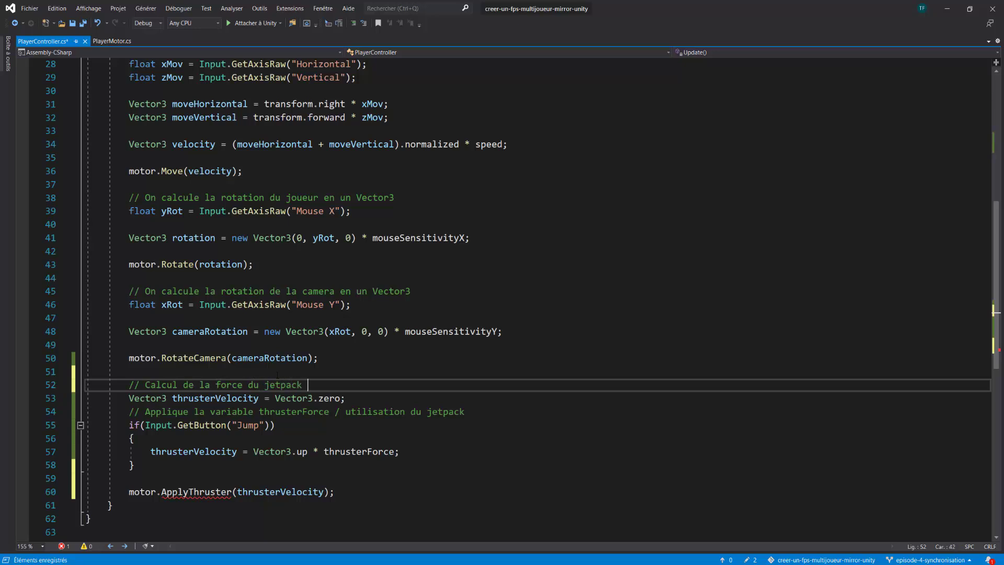
pyautogui.write('/ thruster')
pyautogui.moveTo(473, 411); pyautogui.dragTo(85, 411)
pyautogui.press('BackSpace')
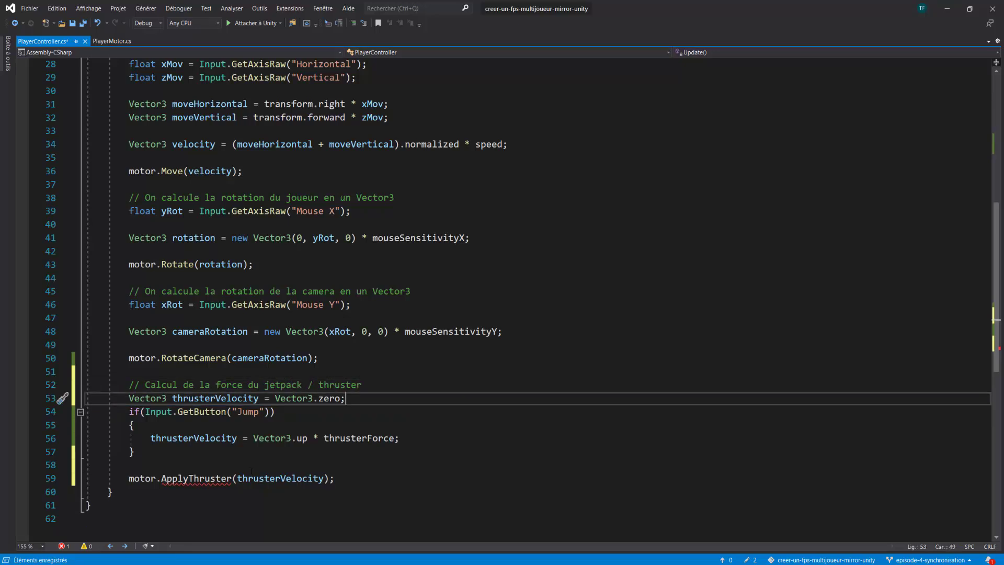
# Add '// Appliquer la force du jetpack / thruster' above the ApplyThruster call
pyautogui.click(251, 465)
pyautogui.press('Return')
pyautogui.write('// A')
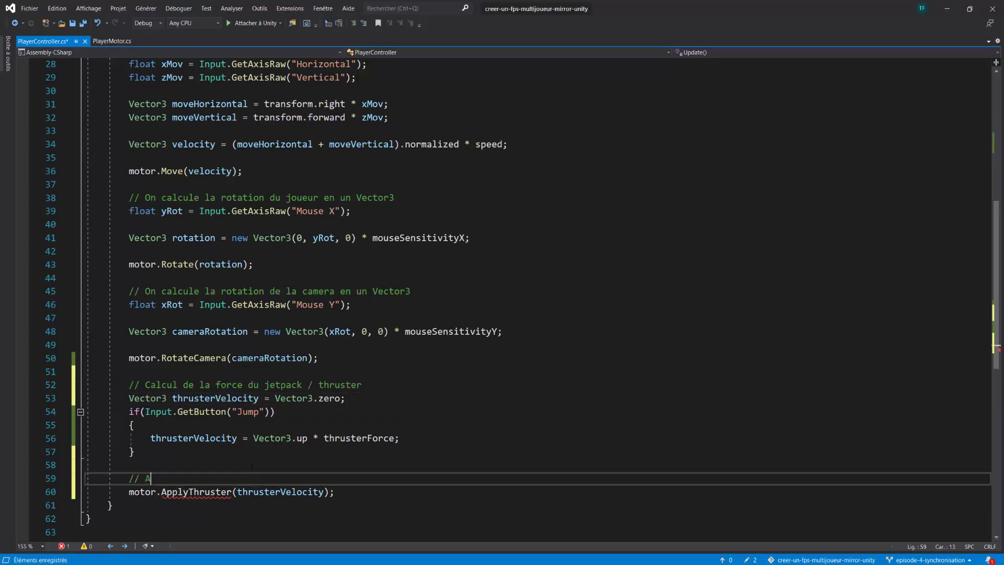
pyautogui.write('ppliquer la for')
pyautogui.write('ce du jetpac')
pyautogui.write('k / thruster')
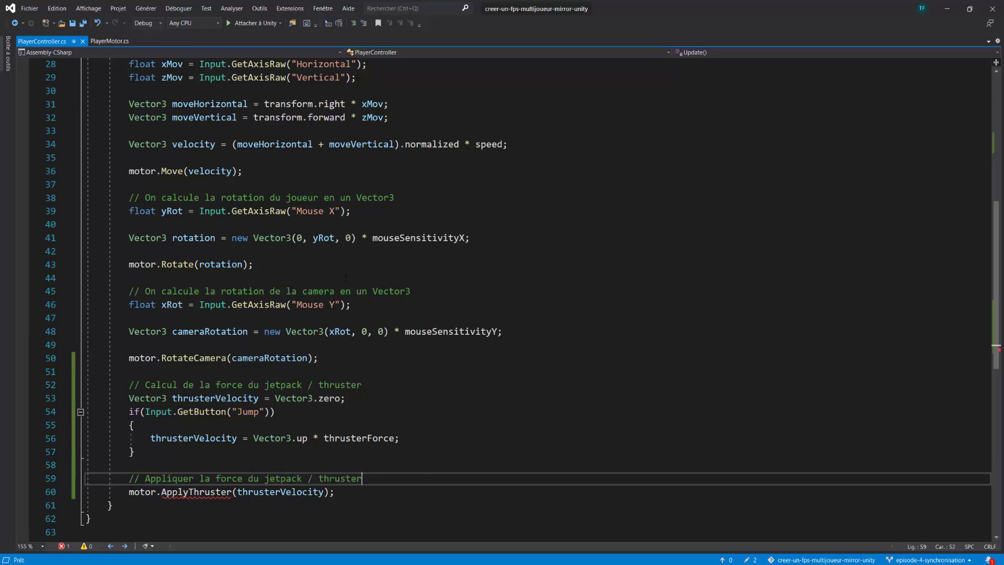
pyautogui.click(110, 41)
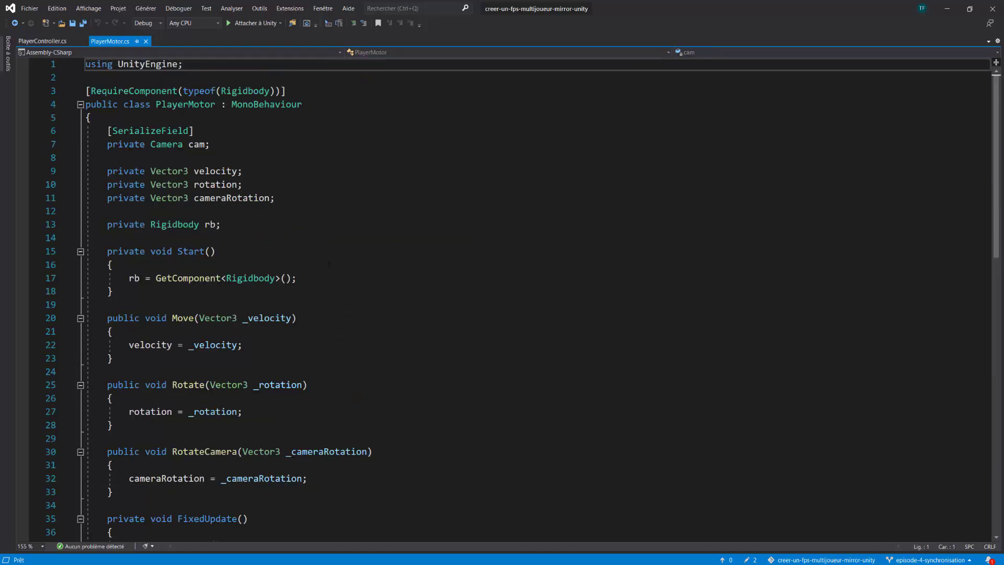
# Declare 'private Vector3 thrusterVelocity;' after the cameraRotation field in PlayerMotor
pyautogui.click(296, 198)
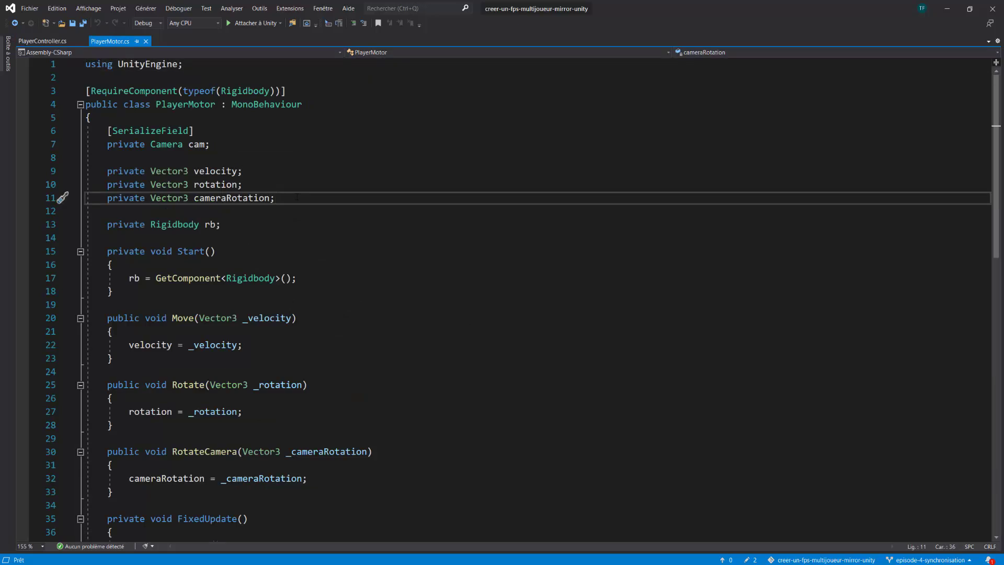
pyautogui.press('Return')
pyautogui.write('priv')
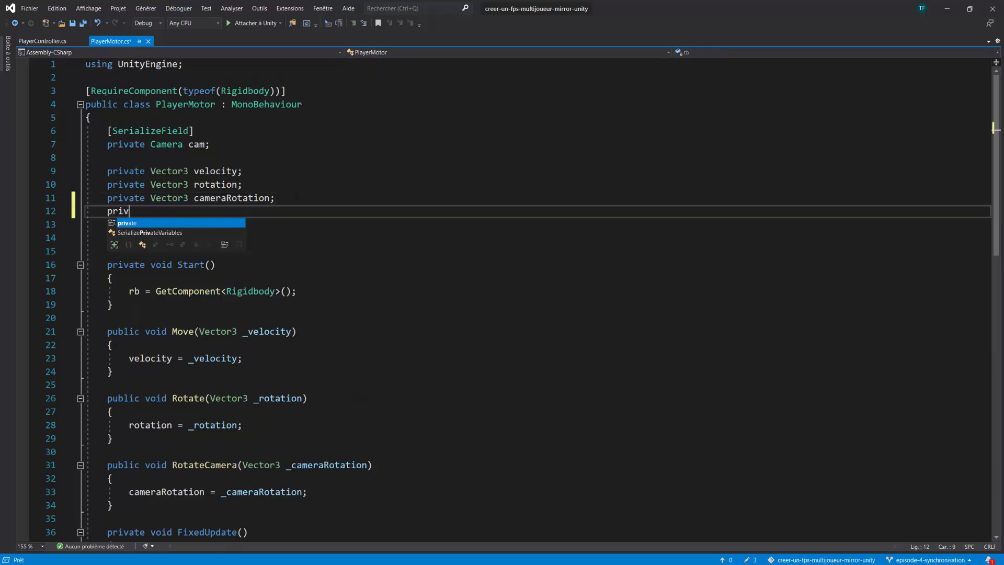
pyautogui.write('ate Vector3 ')
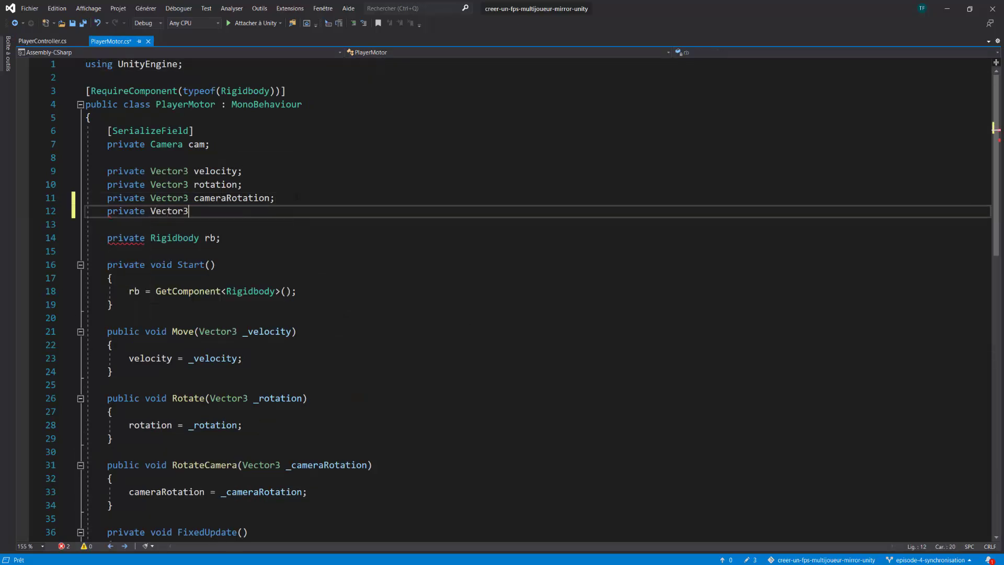
pyautogui.write('thrusterV')
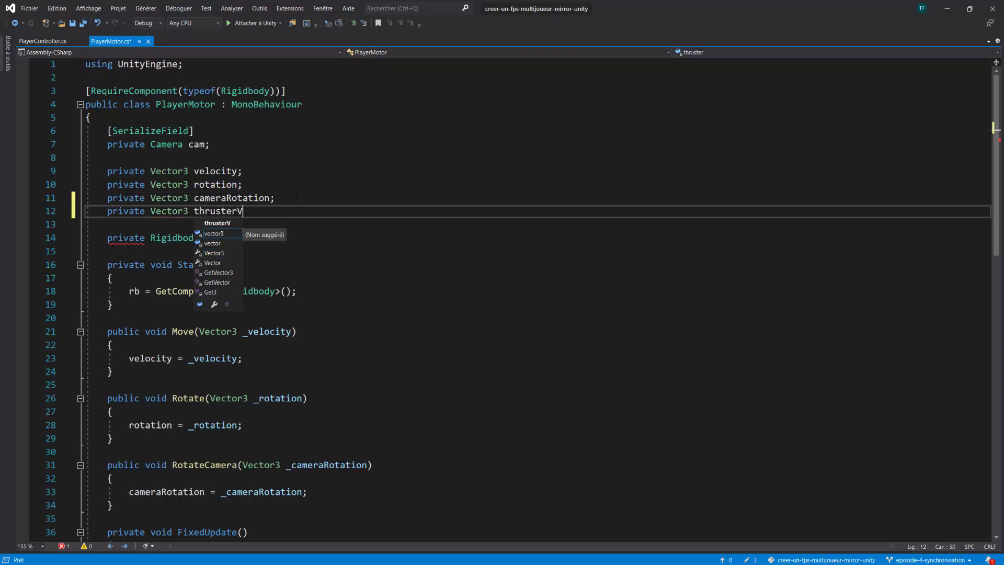
pyautogui.write('elocity;')
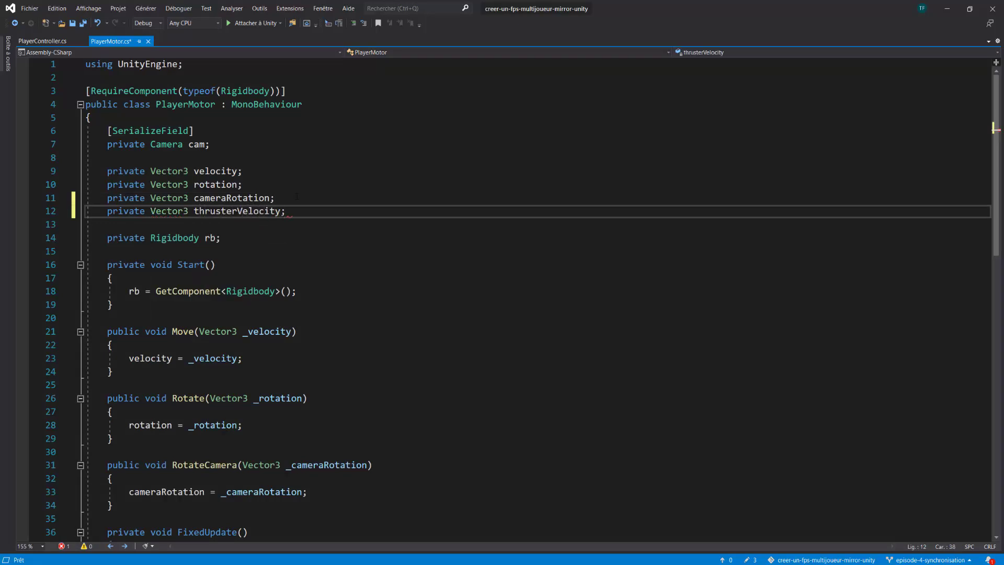
# Start a 'public void ApplyThruster(Vector3 _thrusterVelocity)' method after RotateCamera
pyautogui.scroll(-1, 304, 209)
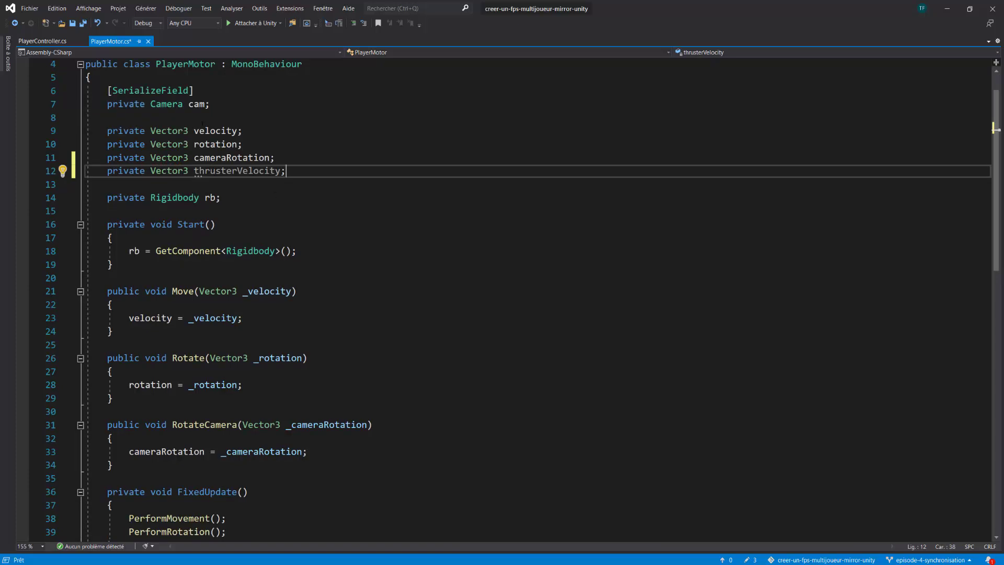
pyautogui.scroll(-2, 285, 225)
pyautogui.scroll(-1, 261, 360)
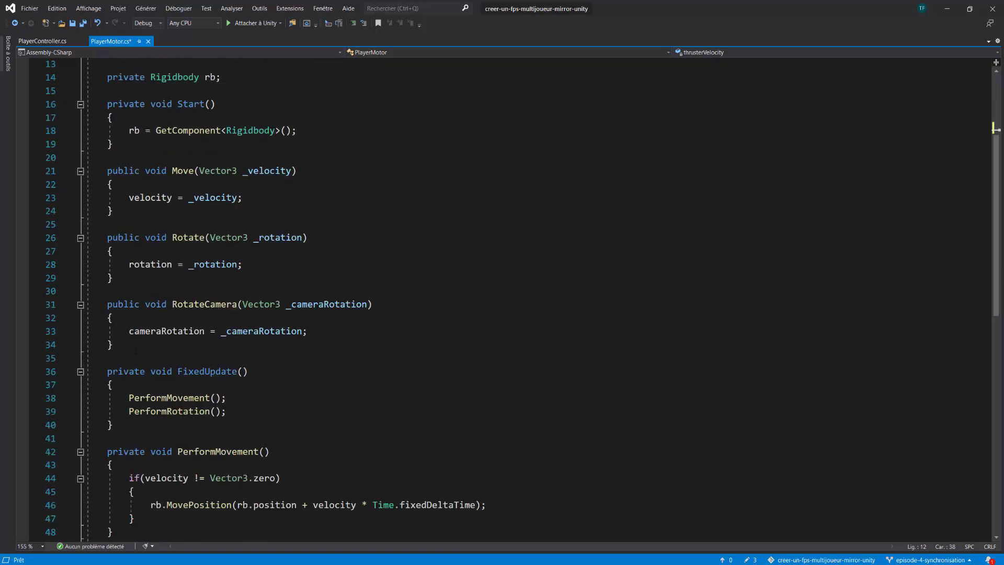
pyautogui.click(141, 345)
pyautogui.press('Return')
pyautogui.press('Return')
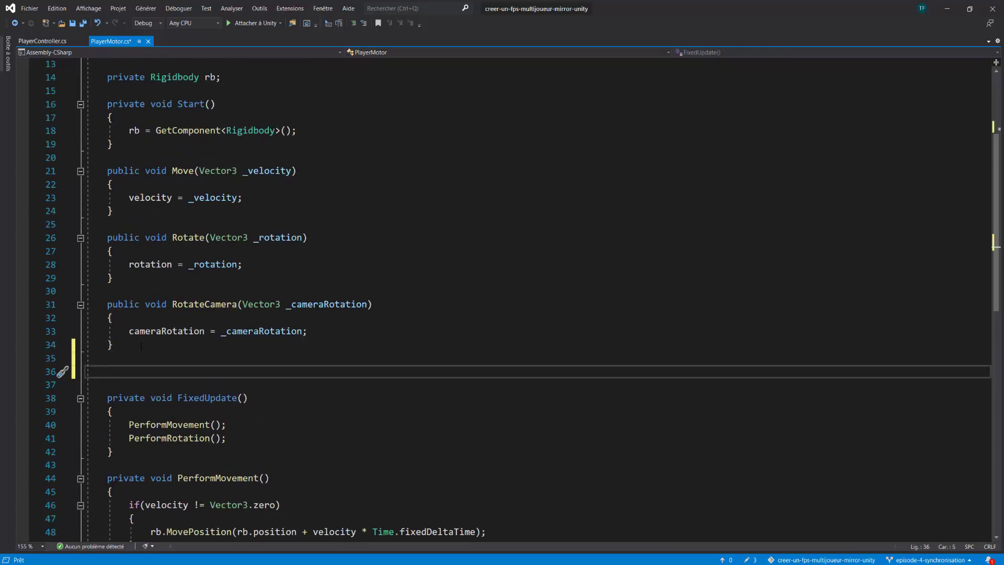
pyautogui.write('public voi')
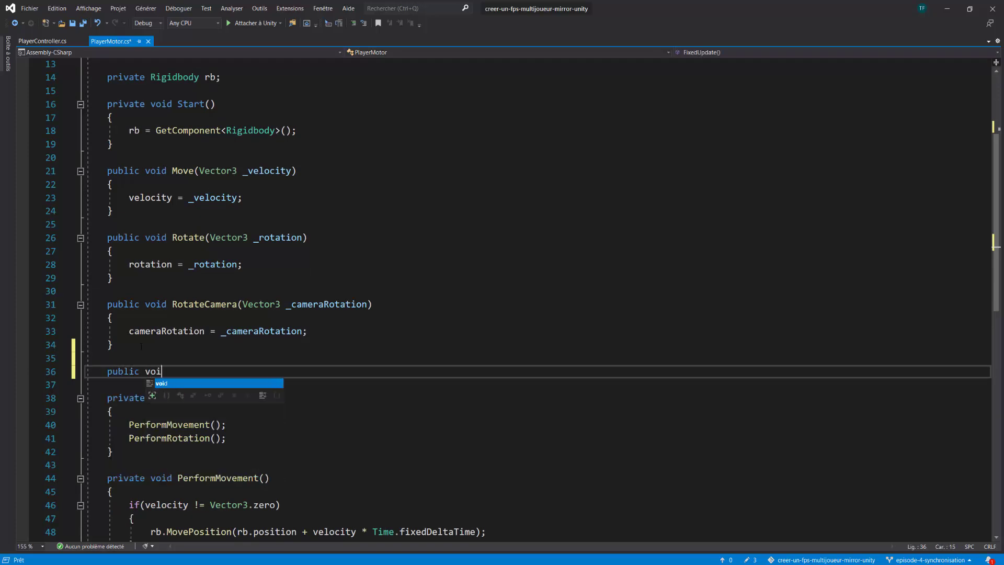
pyautogui.write('d Ap')
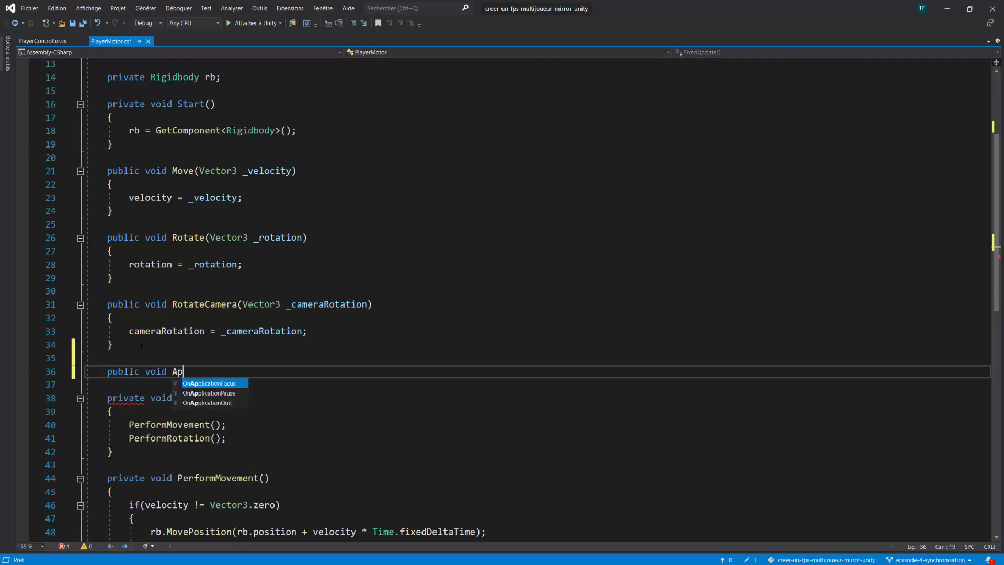
pyautogui.write('plyTrhu')
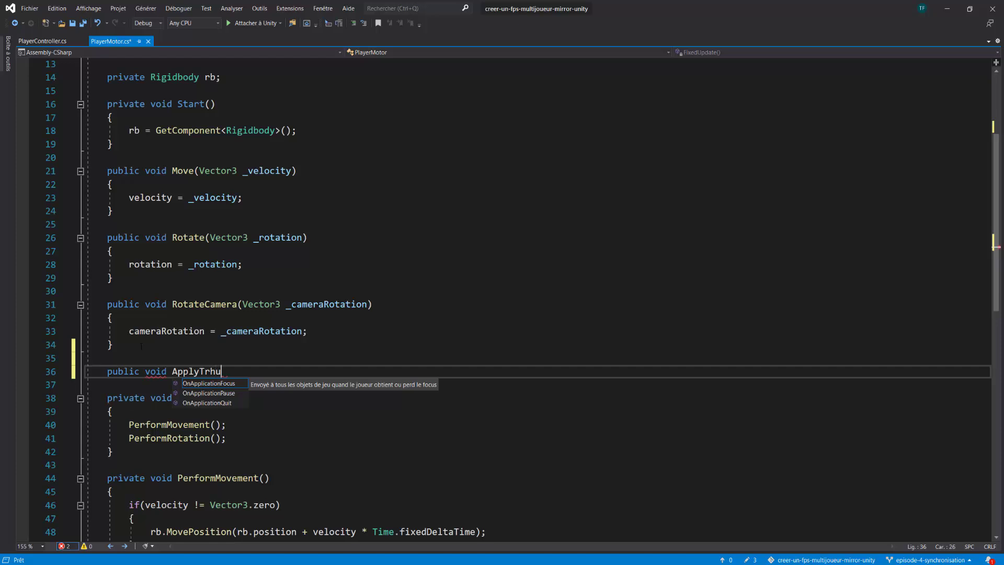
pyautogui.press('BackSpace')
pyautogui.press('BackSpace')
pyautogui.write('hrus')
pyautogui.write('ter(')
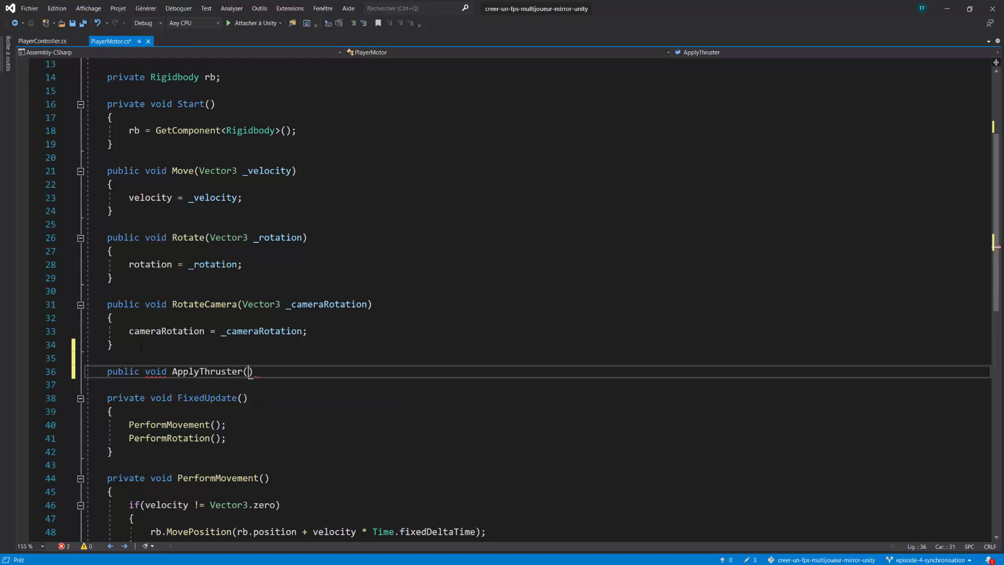
pyautogui.write('Vector')
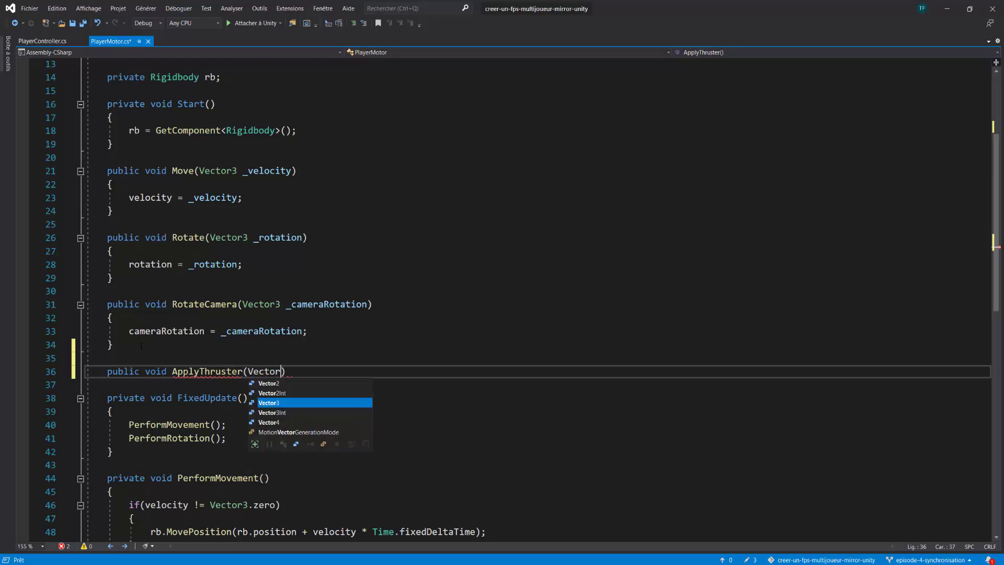
pyautogui.write('3')
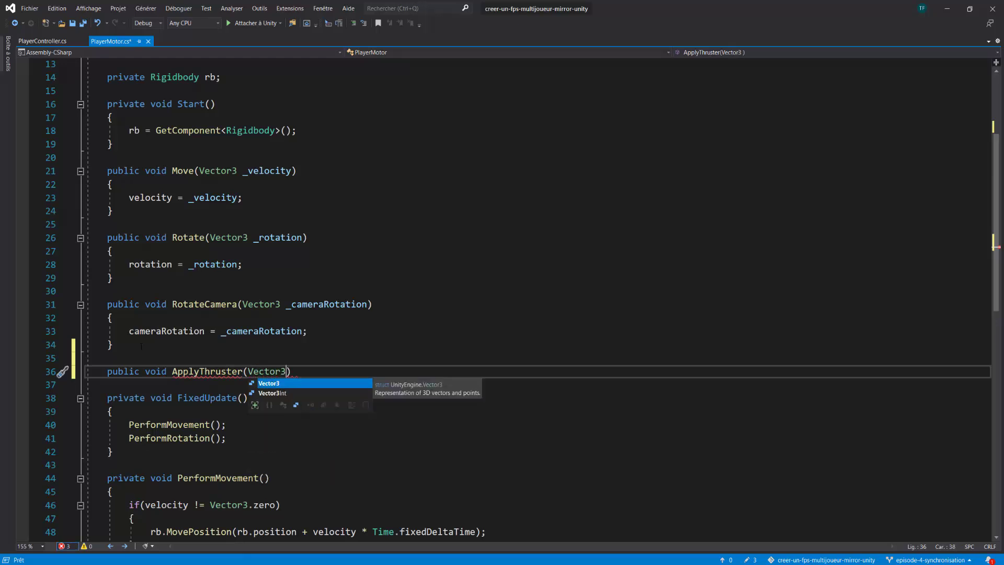
pyautogui.write(' _')
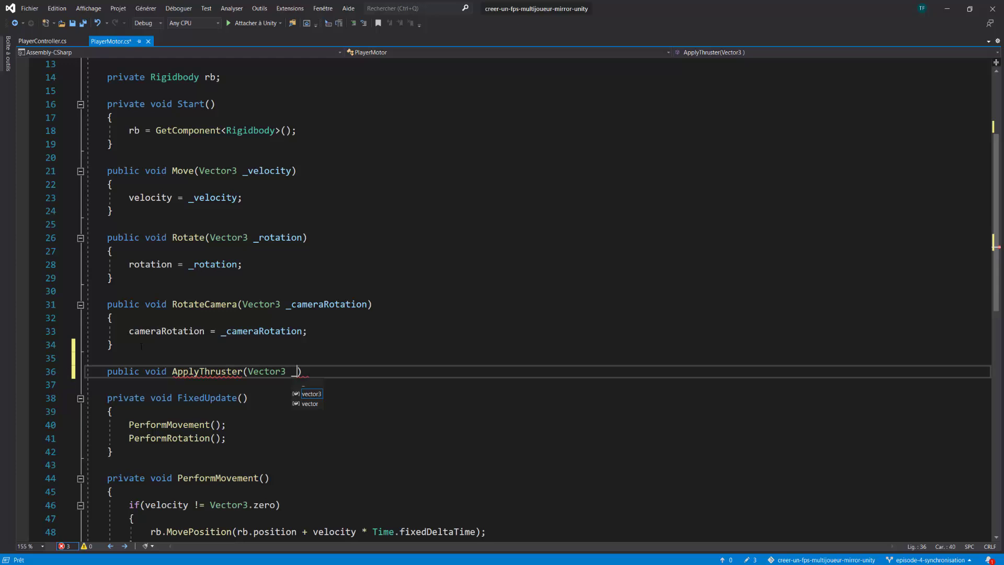
pyautogui.write('thrusterV')
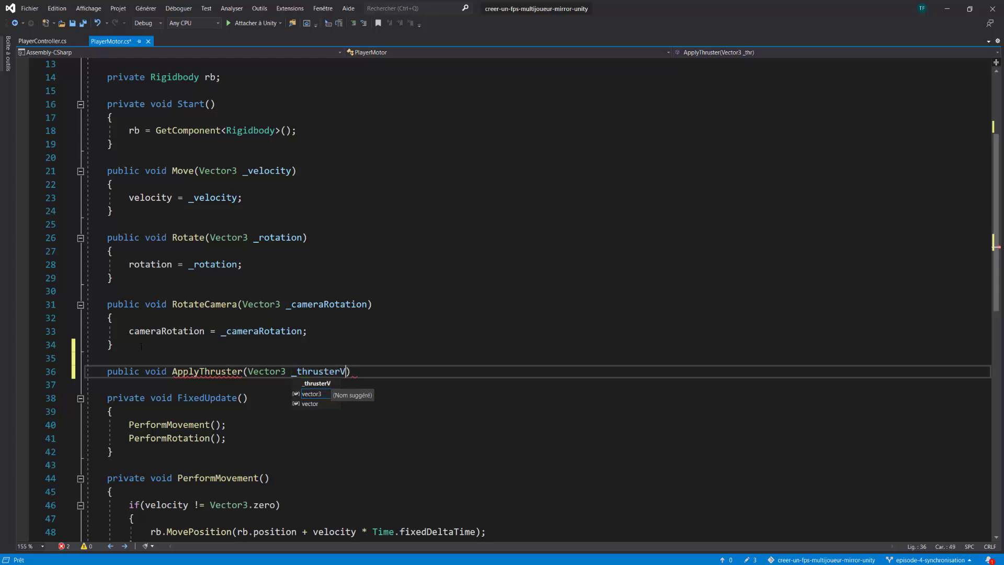
pyautogui.write('elocity')
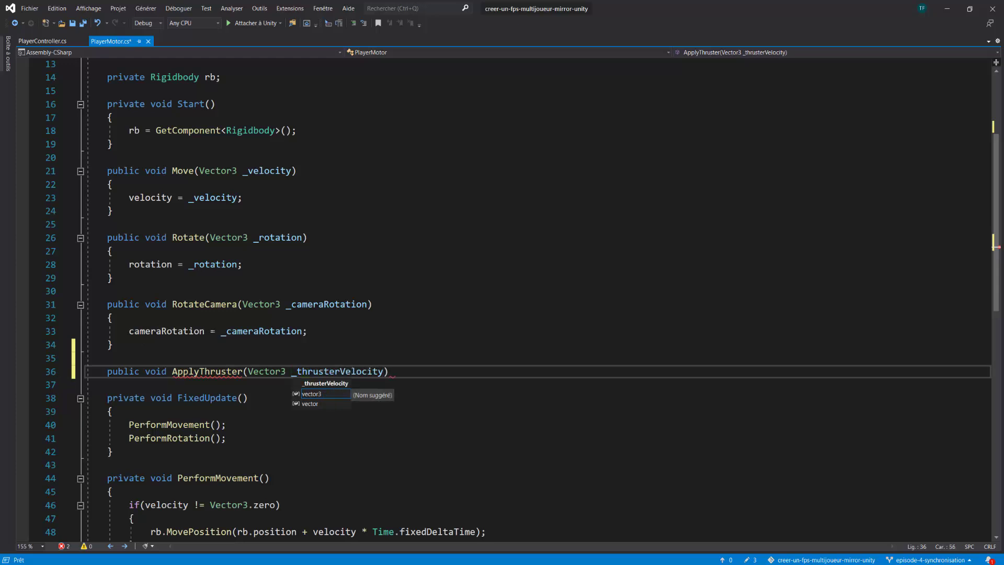
pyautogui.press('Escape')
# Give ApplyThruster the body 'thrusterVelocity = _thrusterVelocity;' and save PlayerMotor
pyautogui.press('Return')
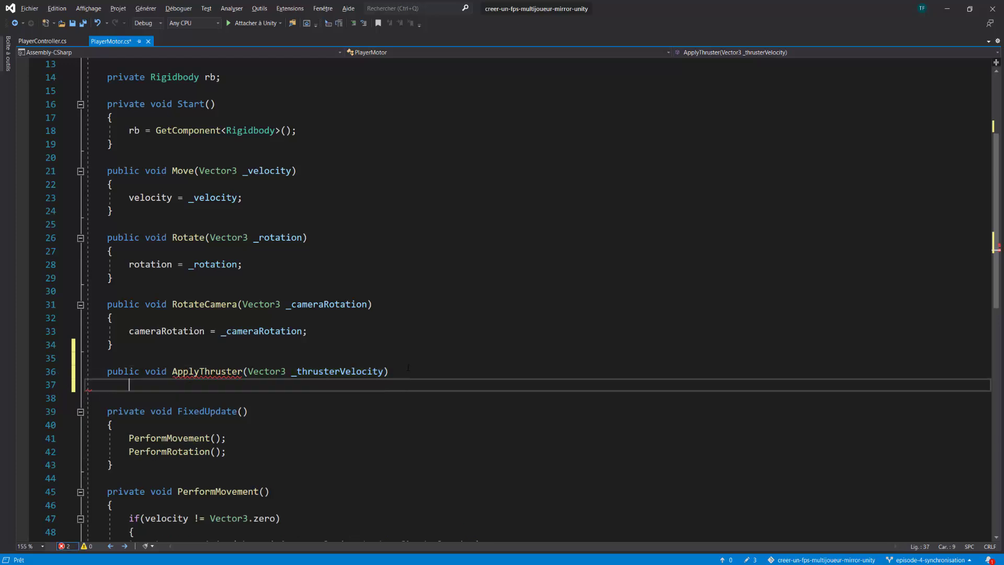
pyautogui.write('{')
pyautogui.press('Return')
pyautogui.write('t')
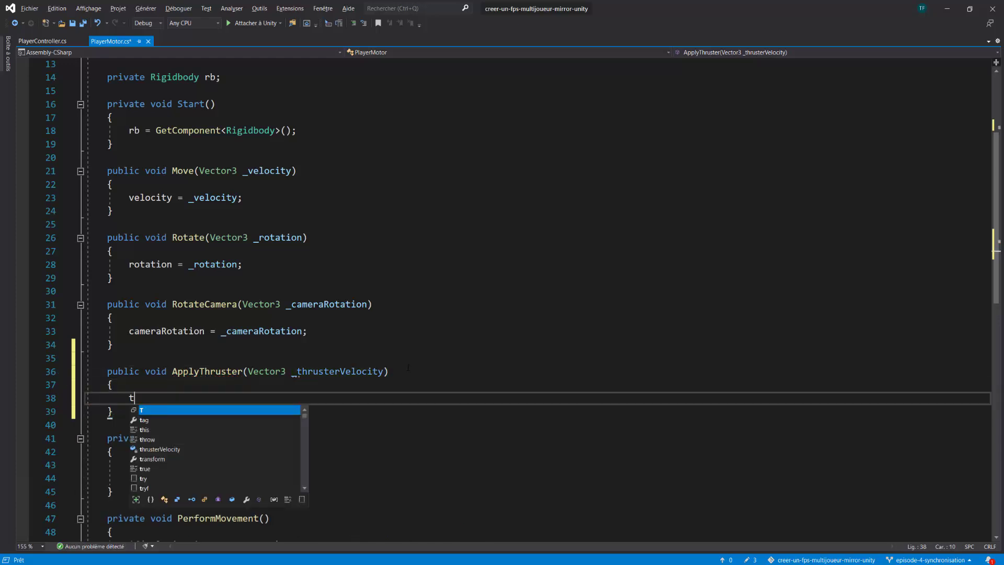
pyautogui.write('hrust')
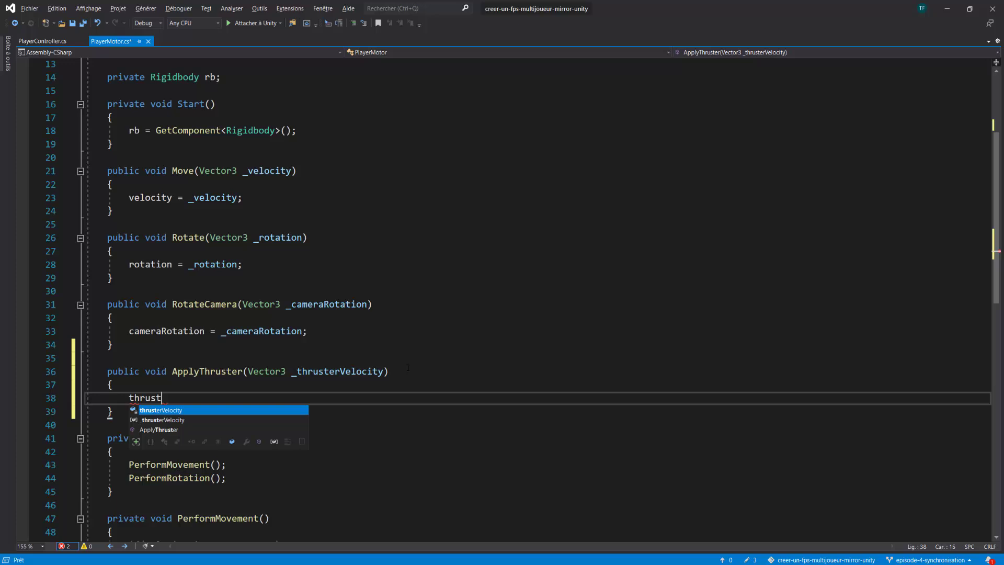
pyautogui.press('Tab')
pyautogui.write('= _')
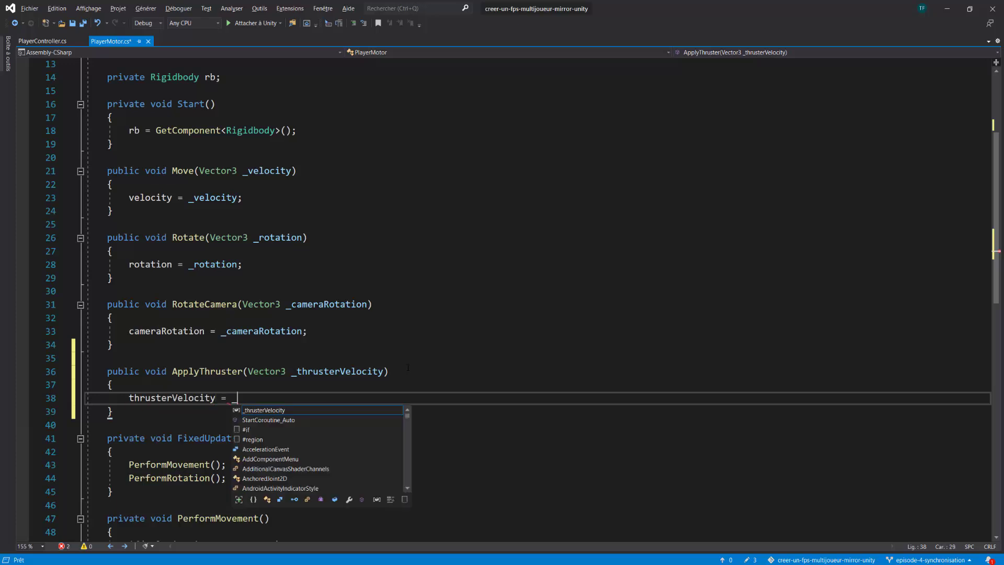
pyautogui.write('thru')
pyautogui.press('Tab')
pyautogui.write(';')
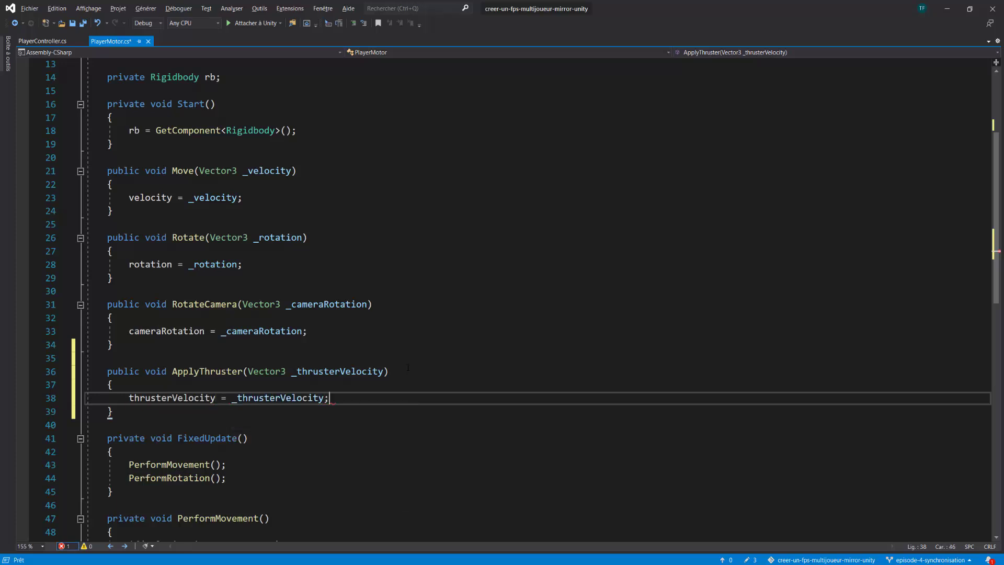
pyautogui.hotkey('ctrl', 's')
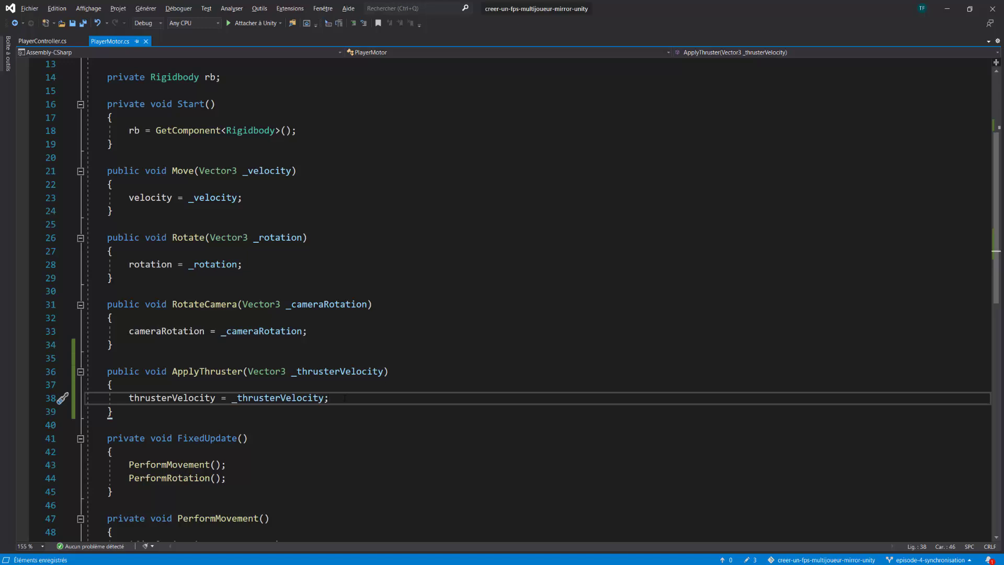
# Review the thrusterVelocity field declaration and the PerformMovement method
pyautogui.scroll(4, 297, 387)
pyautogui.click(281, 211)
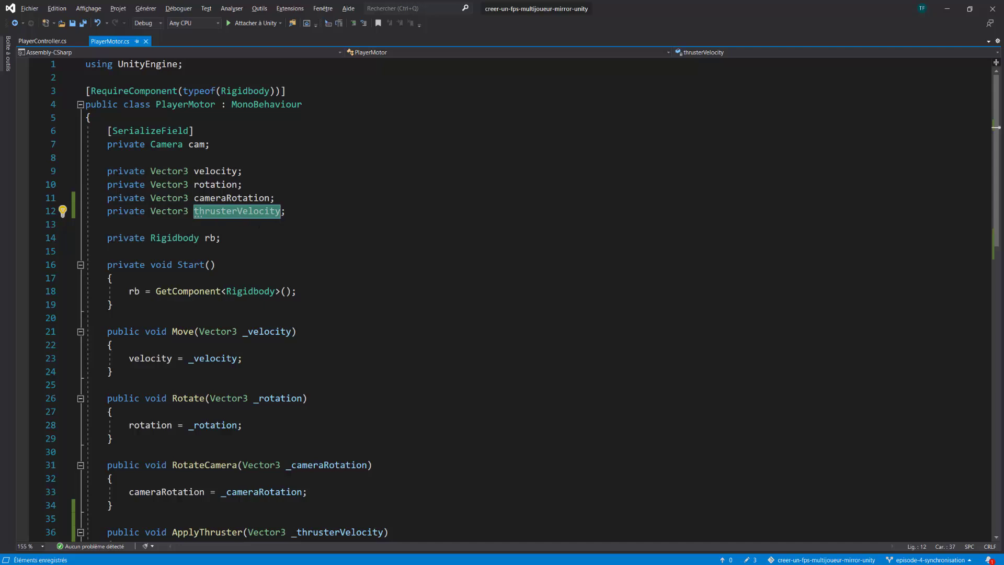
pyautogui.hotkey('ctrl', '-')
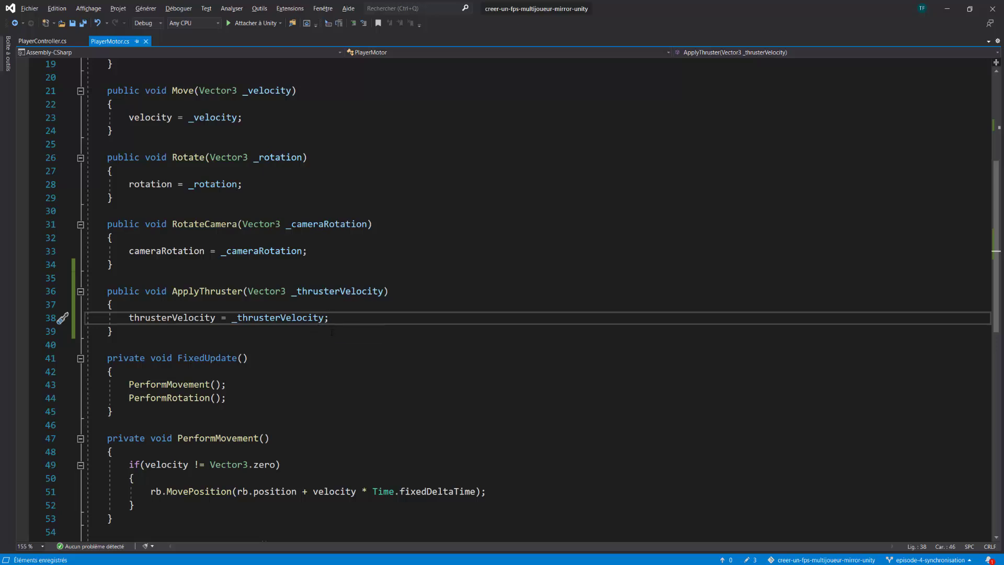
pyautogui.scroll(-1, 354, 300)
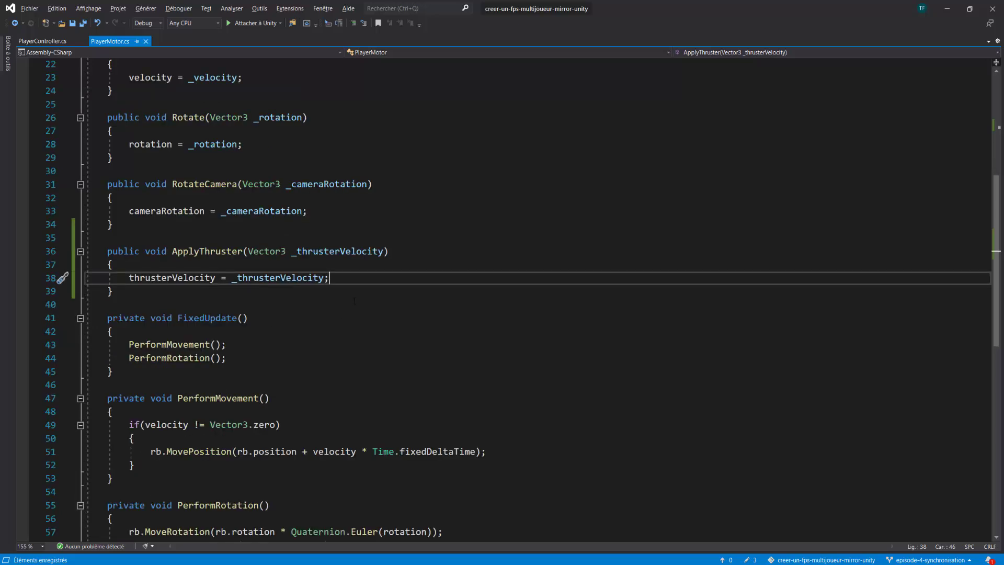
pyautogui.scroll(-1, 361, 294)
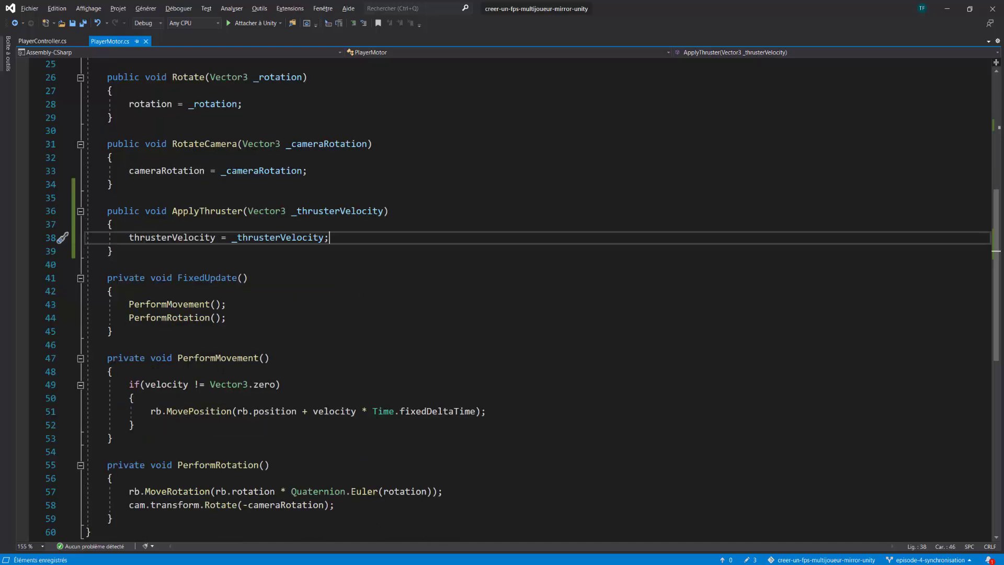
pyautogui.click(236, 358)
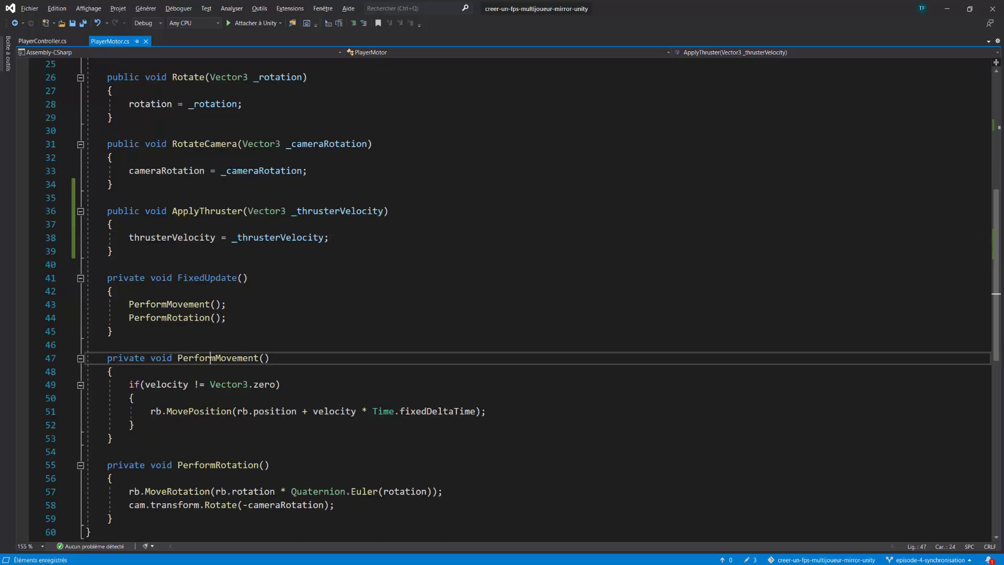
# Add an empty if(thrusterVelocity != Vector3.zero) block after the velocity check in PerformMovement
pyautogui.click(175, 421)
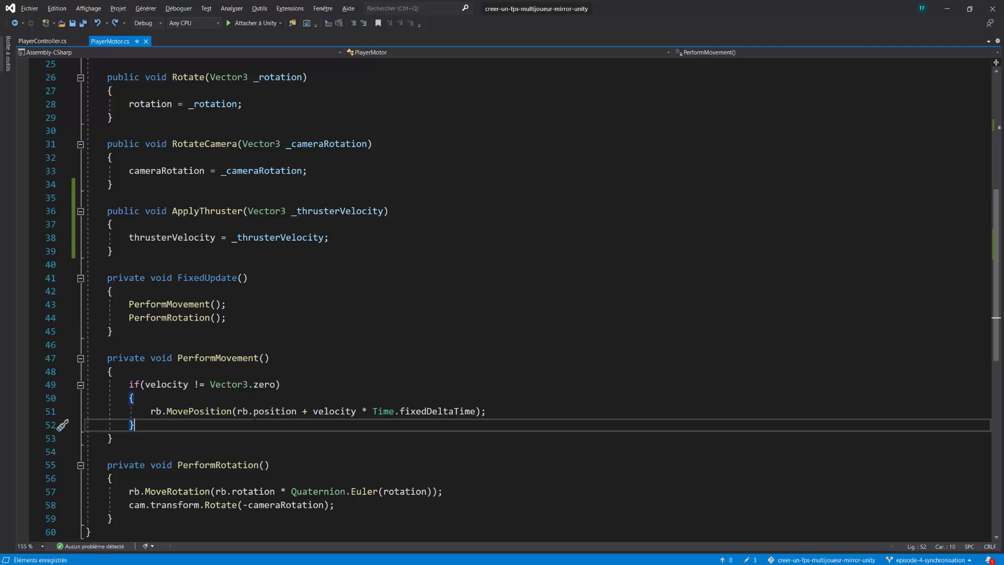
pyautogui.press('Return')
pyautogui.press('Return')
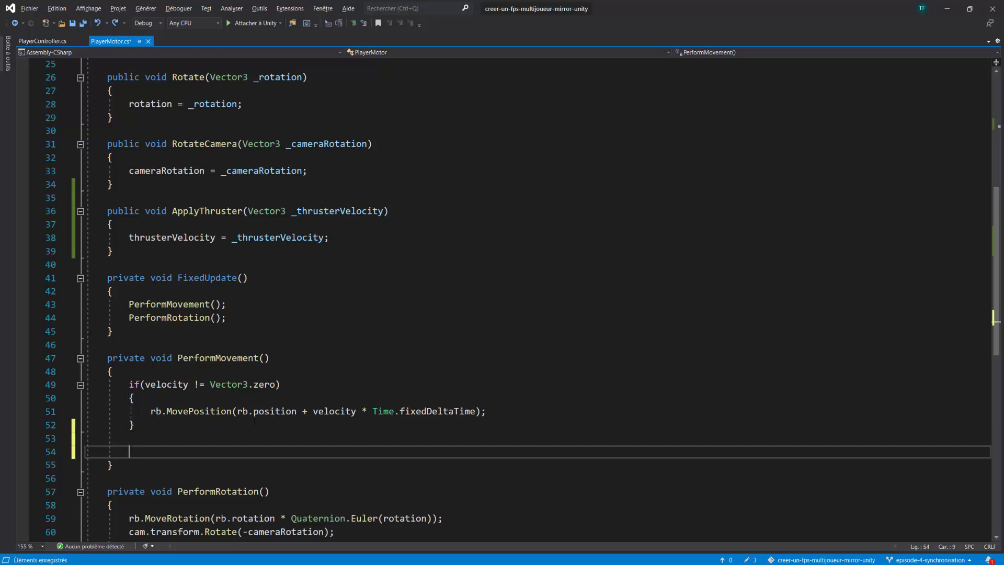
pyautogui.scroll(-1, 333, 396)
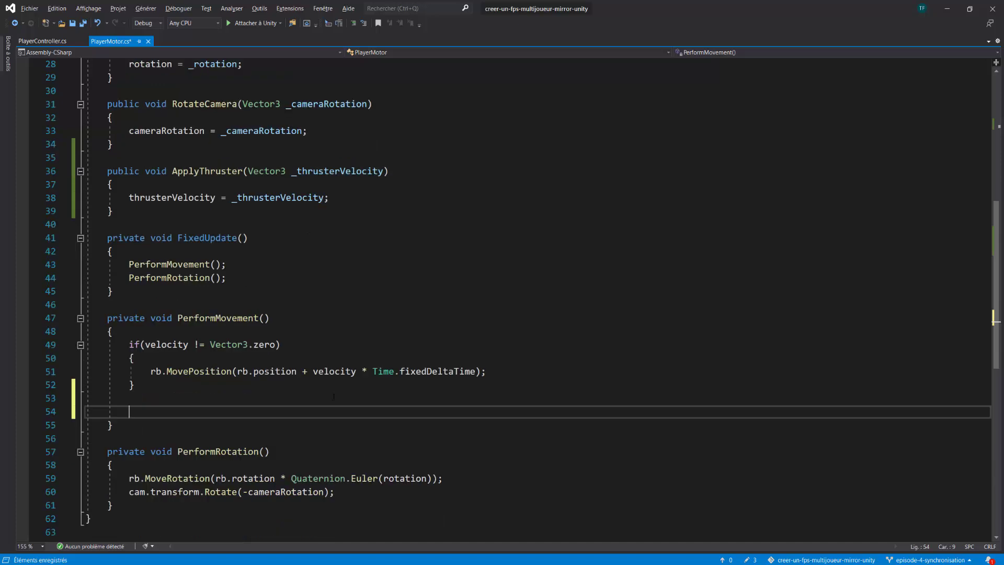
pyautogui.write('if(')
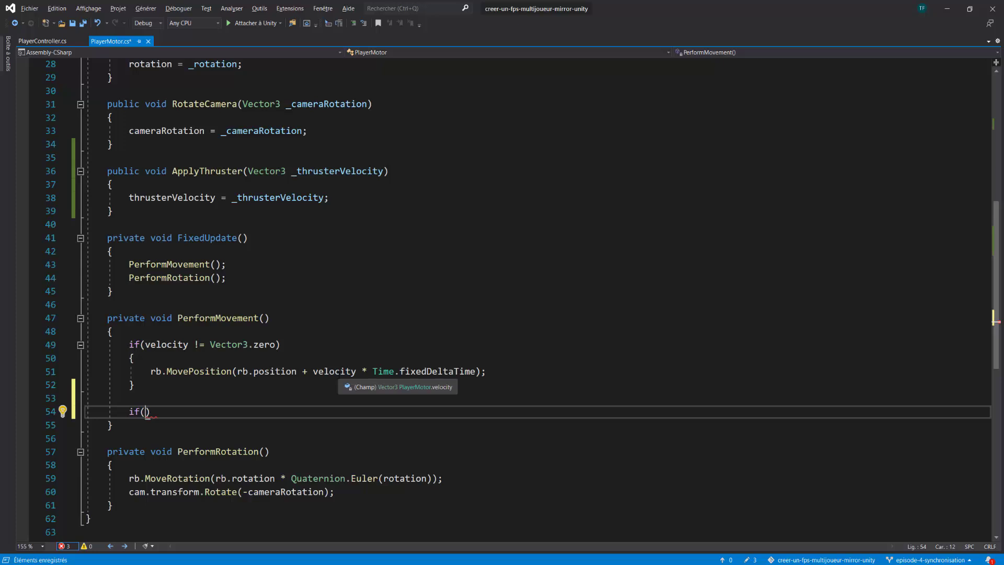
pyautogui.write('thruster')
pyautogui.press('Tab')
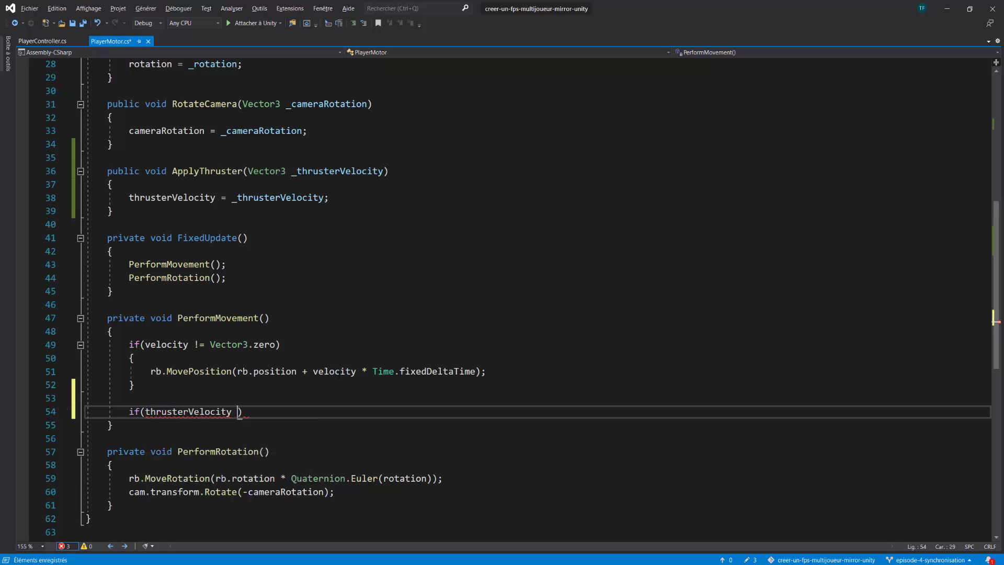
pyautogui.write('!= vecto')
pyautogui.press('Tab')
pyautogui.write('.zero)')
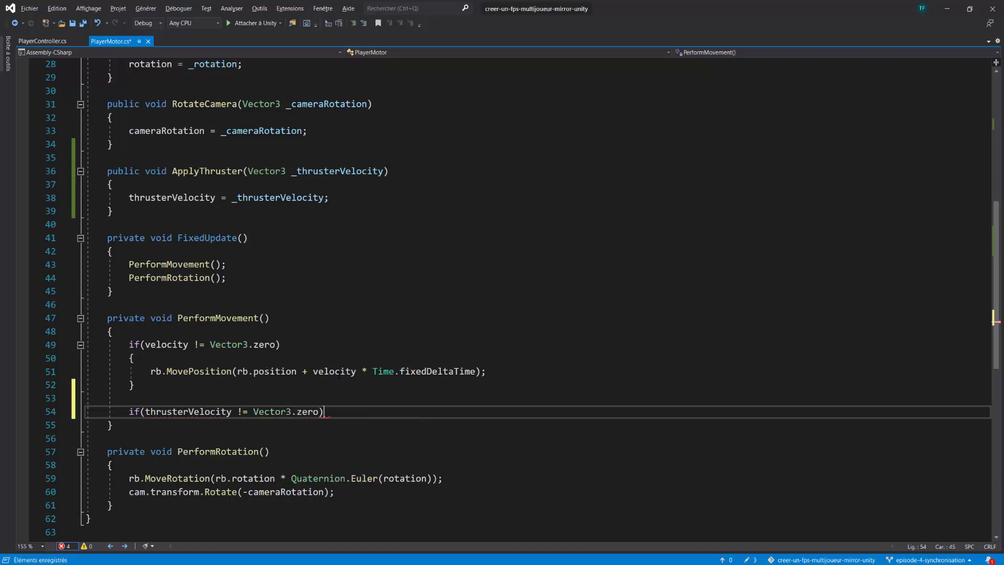
pyautogui.press('Return')
pyautogui.write('{')
pyautogui.press('Return')
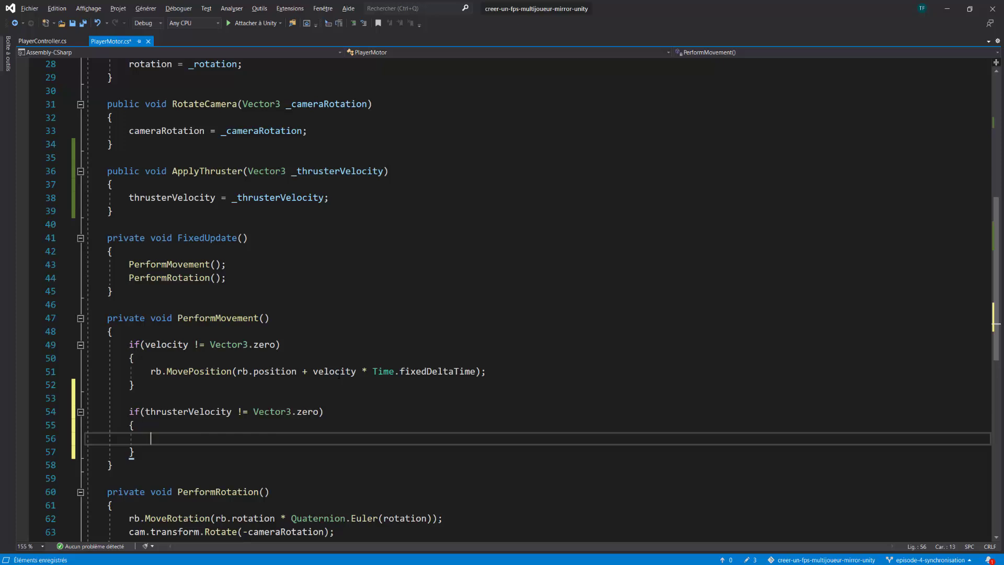
# Start the call rb.AddForce(thrusterVelocity * Time.fixedDeltaTime inside the thruster block
pyautogui.write('rb.')
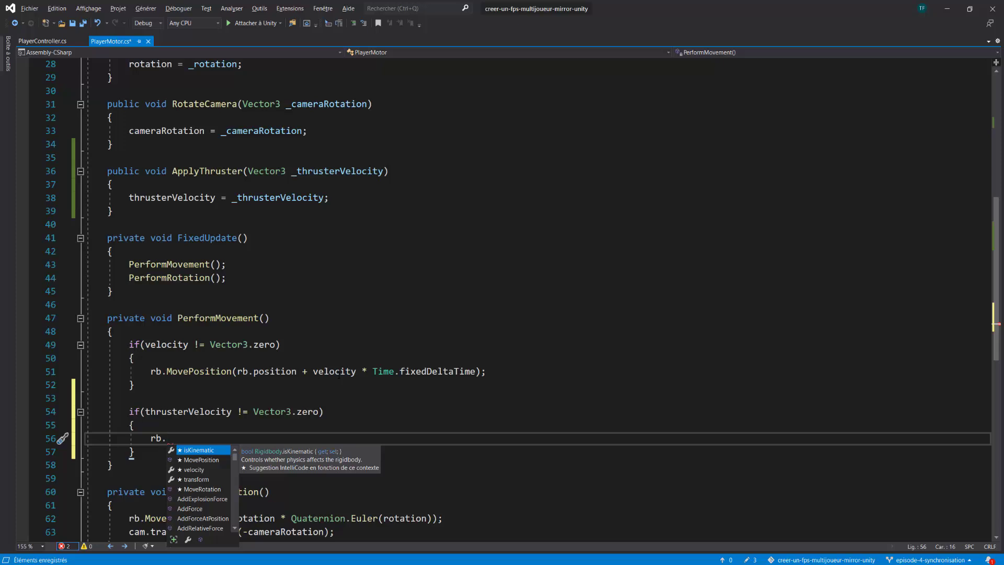
pyautogui.write('addfo')
pyautogui.press('Tab')
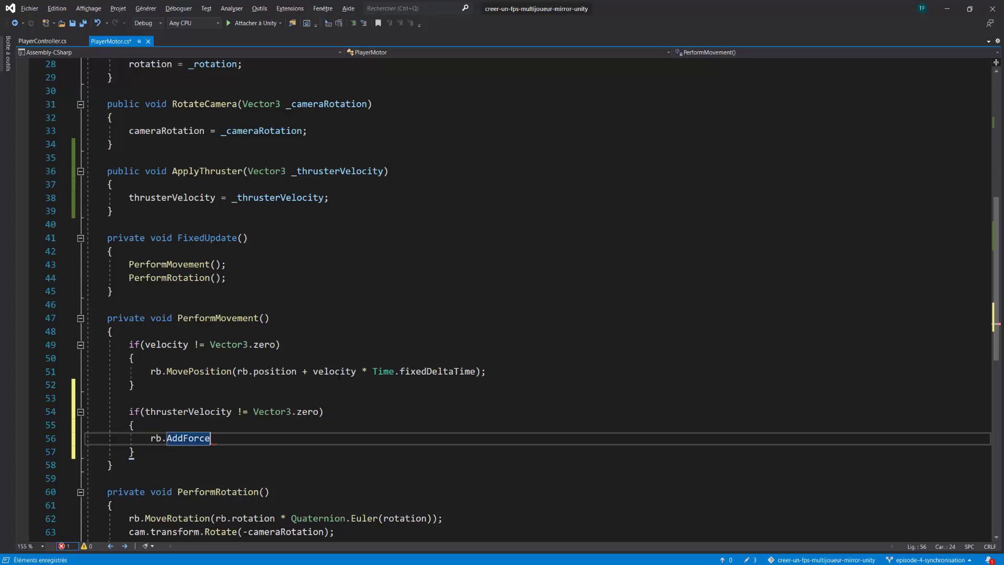
pyautogui.write('(')
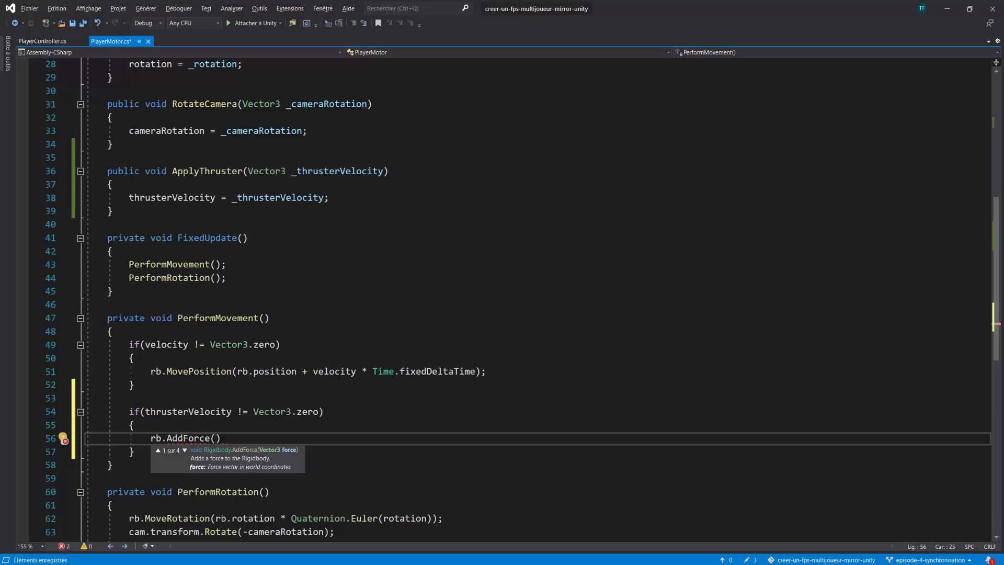
pyautogui.write('thrust')
pyautogui.press('Tab')
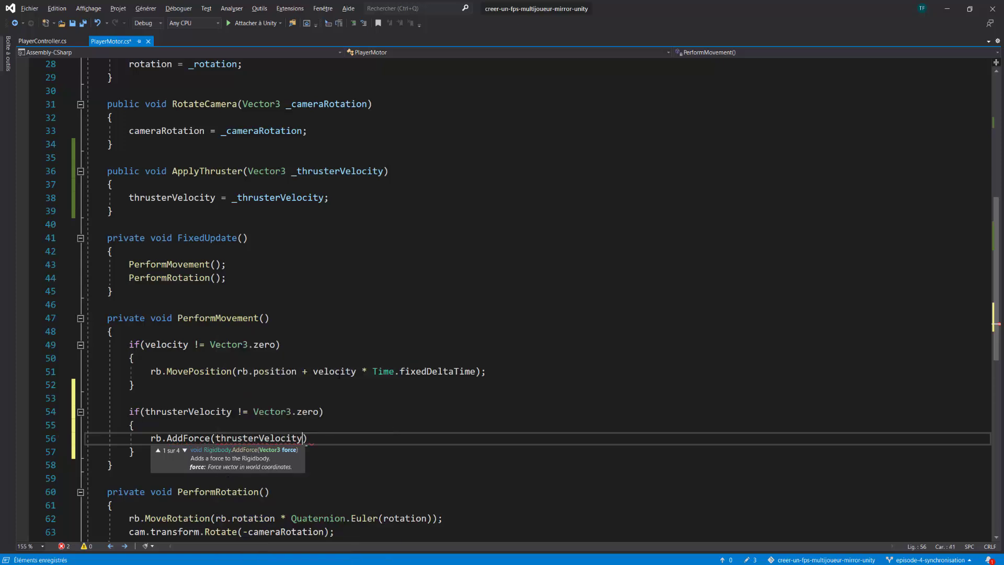
pyautogui.write('* ')
pyautogui.write('Time.del')
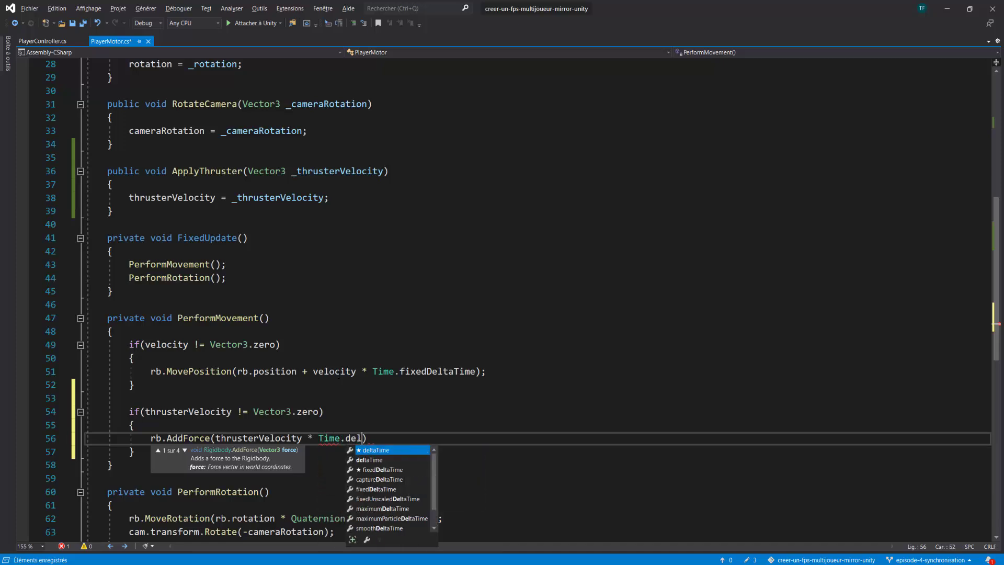
pyautogui.press('BackSpace')
pyautogui.press('BackSpace')
pyautogui.write('fixe')
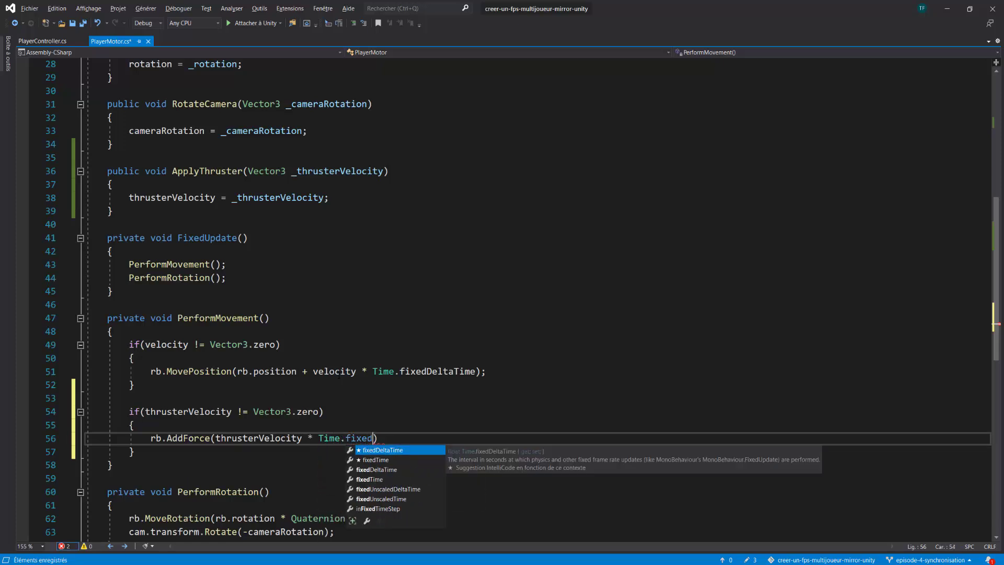
pyautogui.press('Tab')
# Pass ForceMode.Acceleration as the second argument, close the call, and save PlayerMotor
pyautogui.write(',')
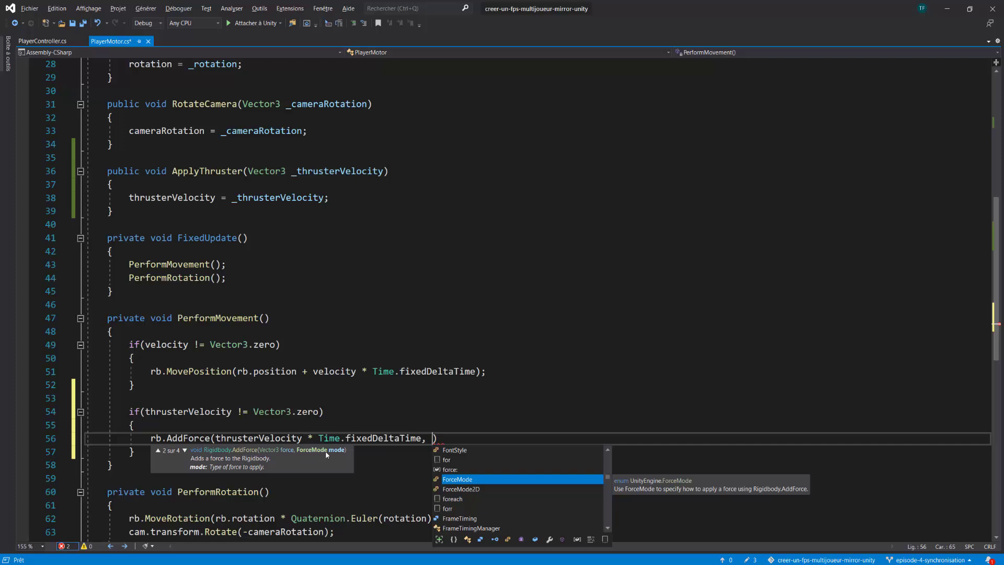
pyautogui.write('For')
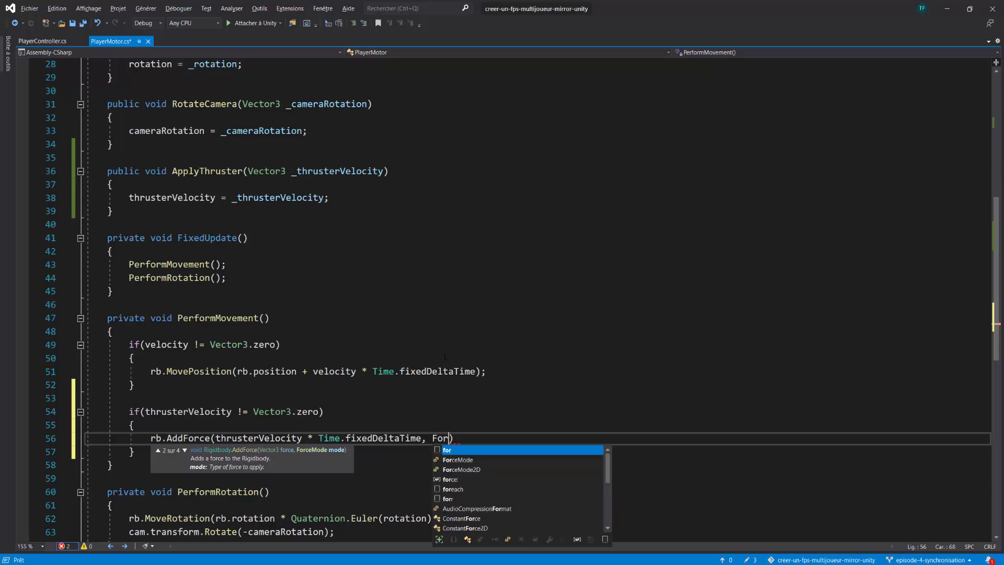
pyautogui.write('ceMode')
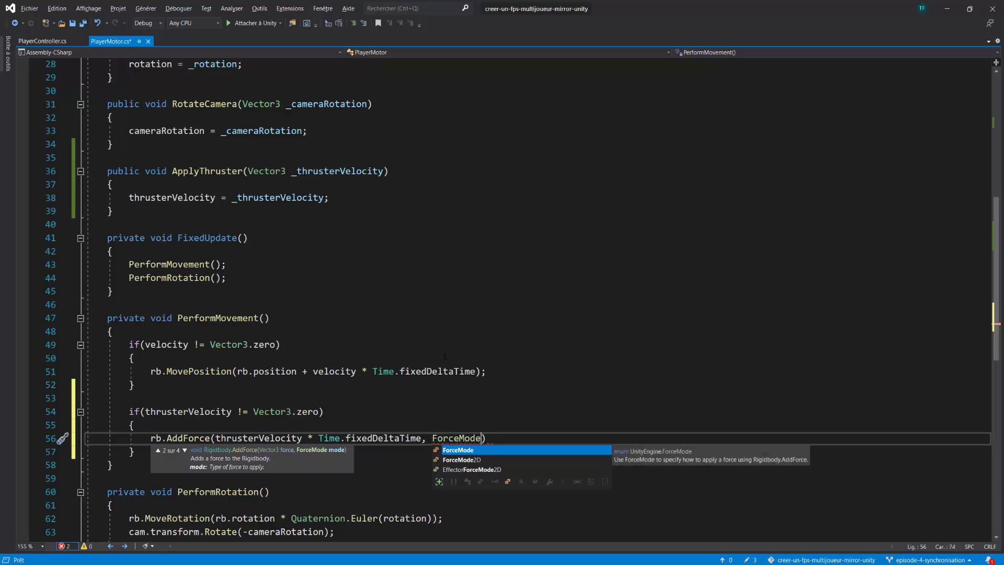
pyautogui.write('.')
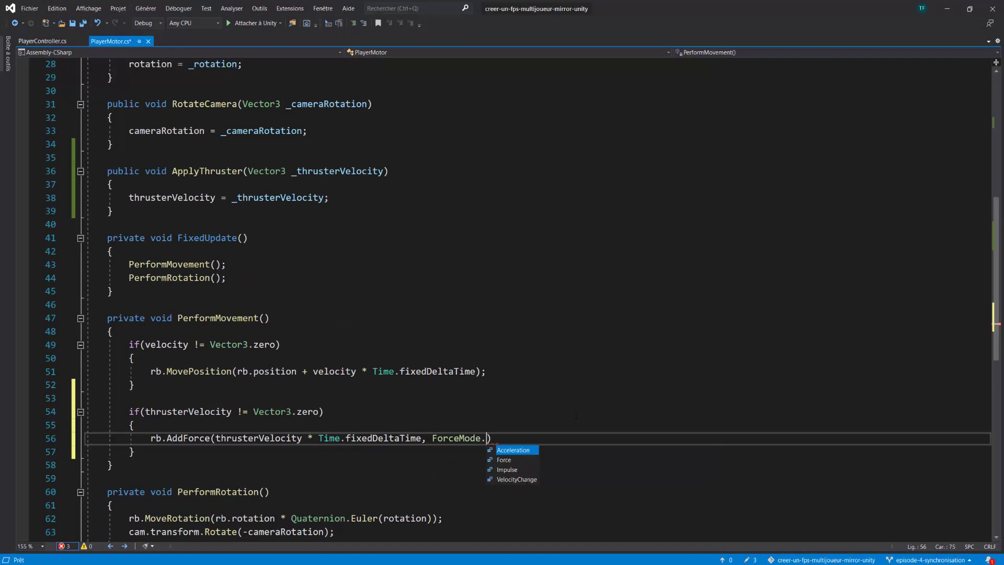
pyautogui.press('Tab')
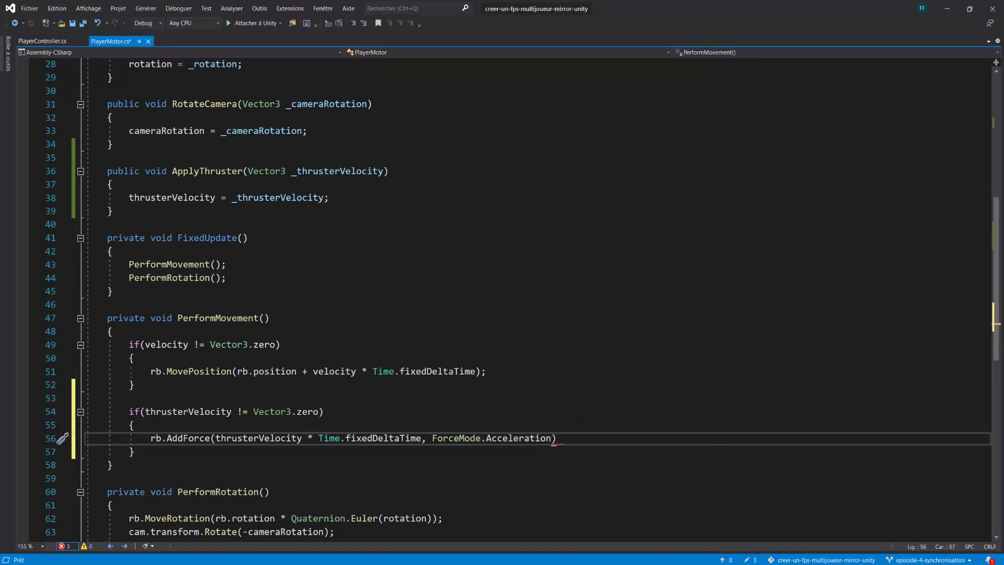
pyautogui.write(');')
pyautogui.hotkey('ctrl', 's')
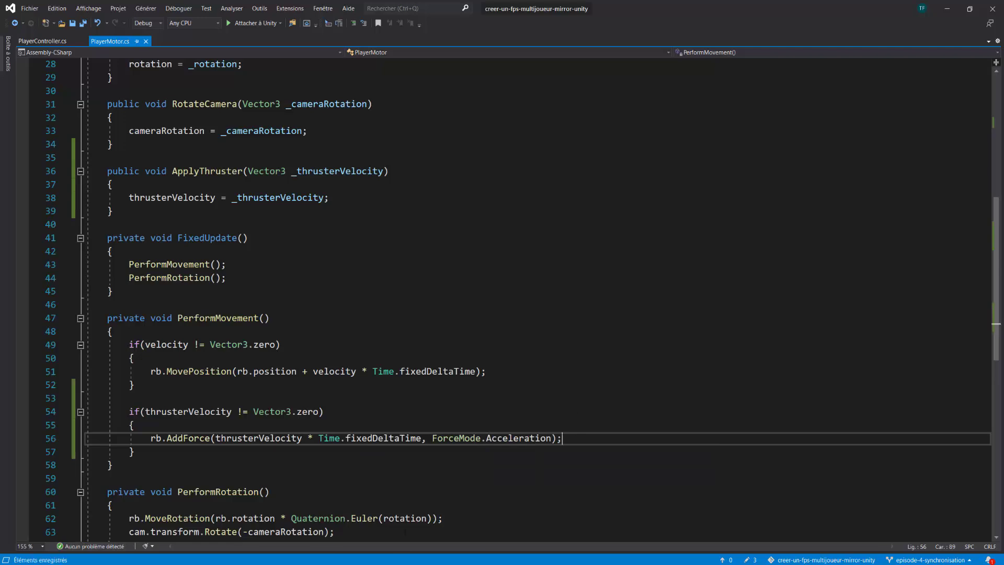
# In Unity, check the Player prefab's Thruster Force of 1000 and enter Play mode
pyautogui.hotkey('alt', 'Tab')
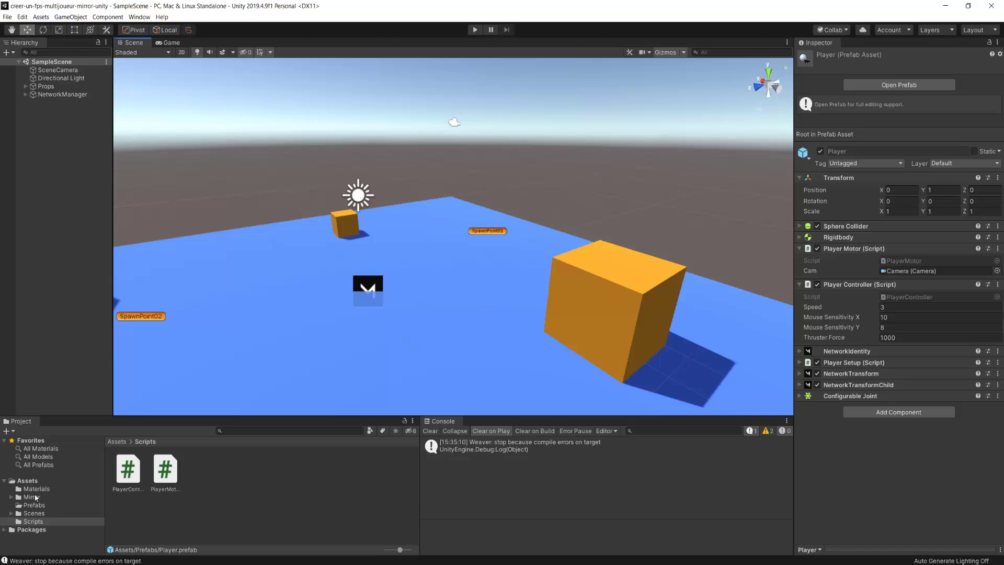
pyautogui.click(33, 505)
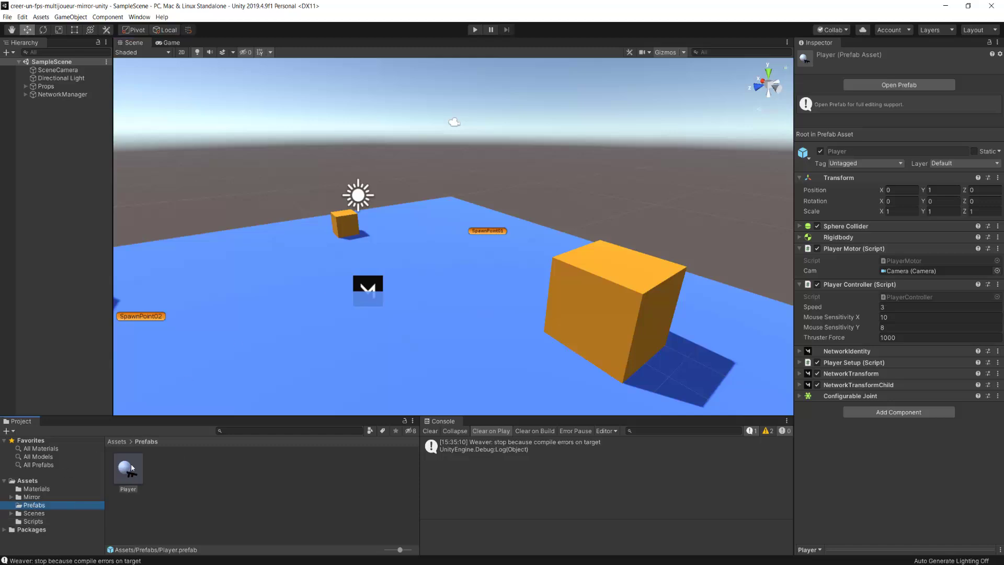
pyautogui.click(914, 337)
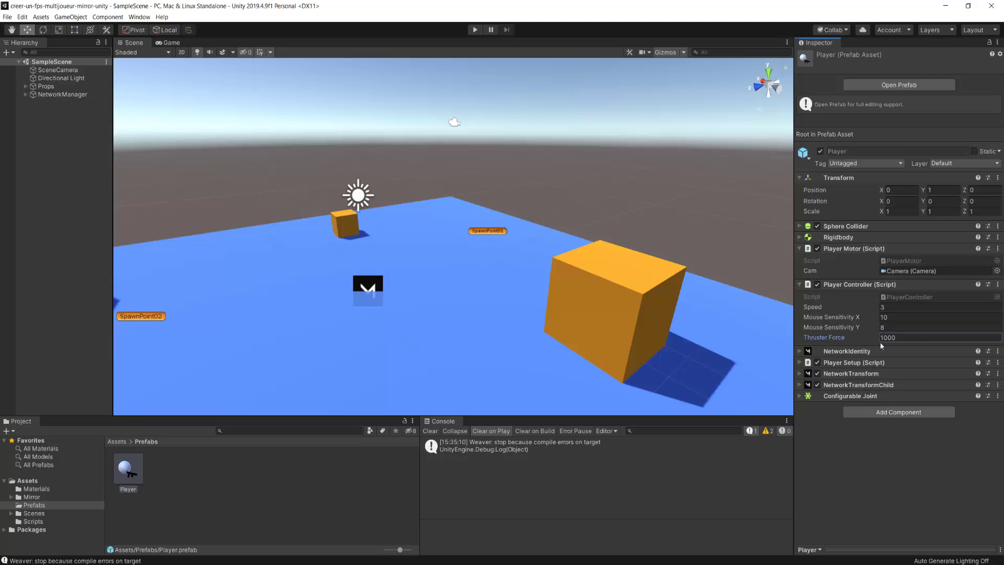
pyautogui.click(474, 30)
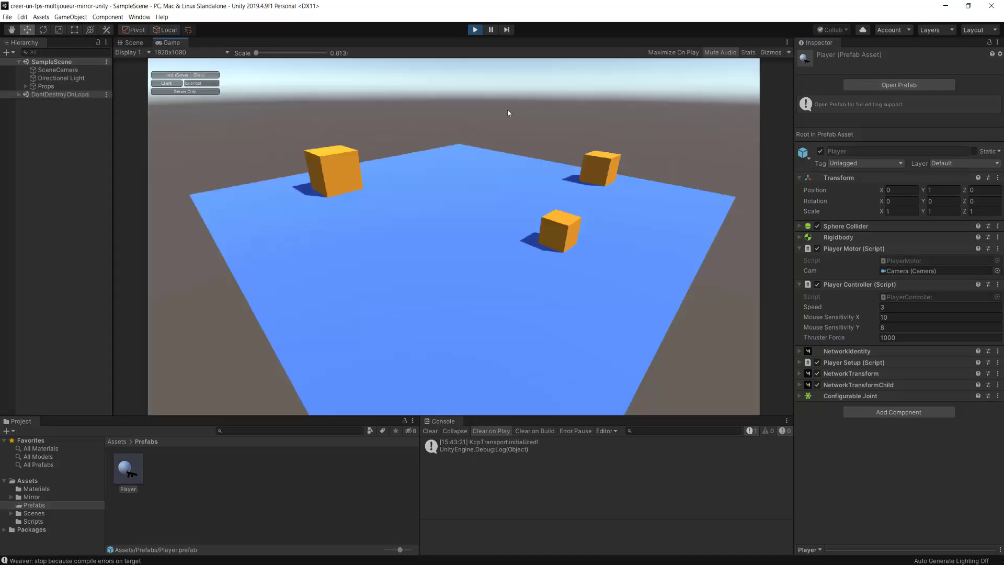
# Host the game and move the player around the cubes, flying upward with the thruster
pyautogui.click(199, 77)
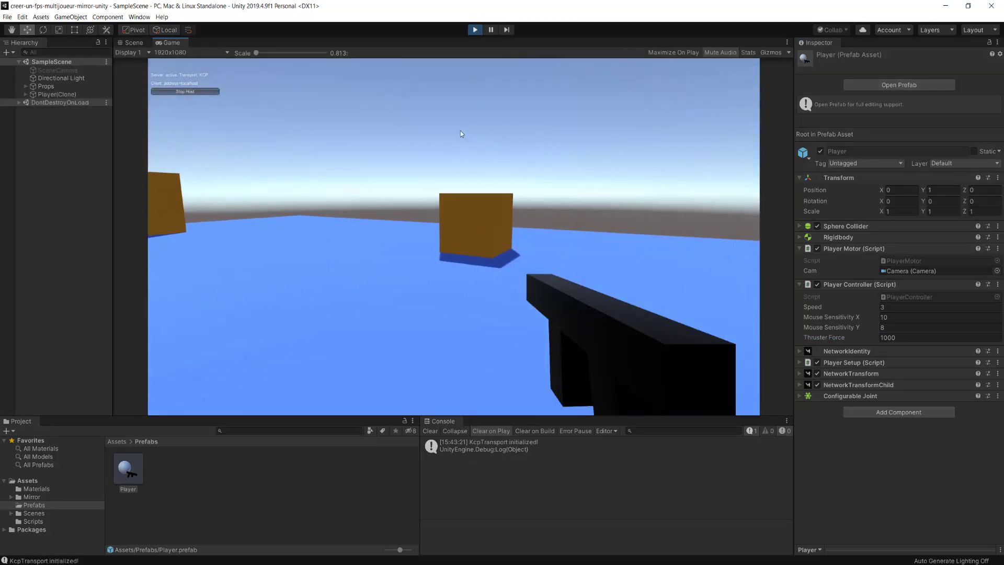
pyautogui.press('w')
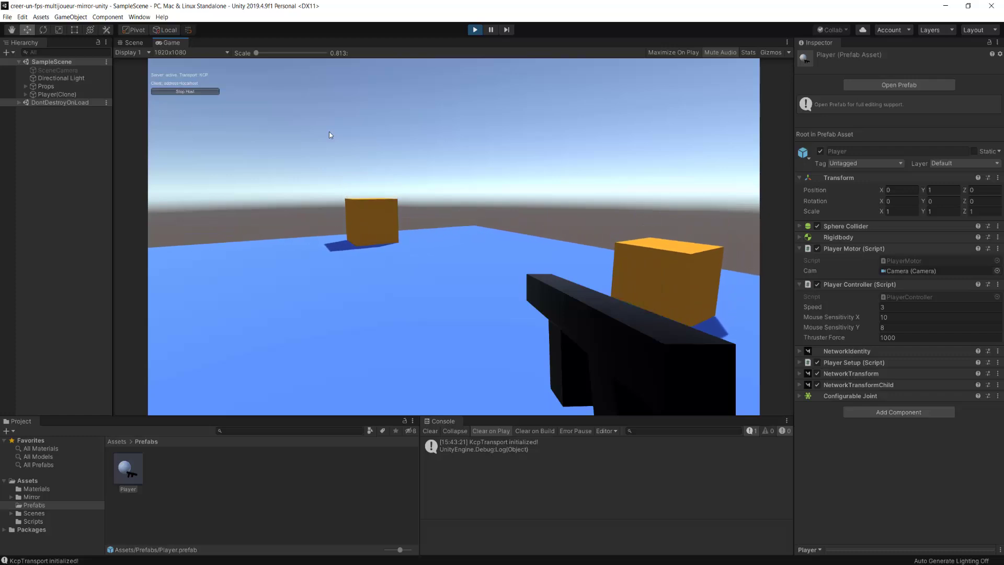
pyautogui.press('w')
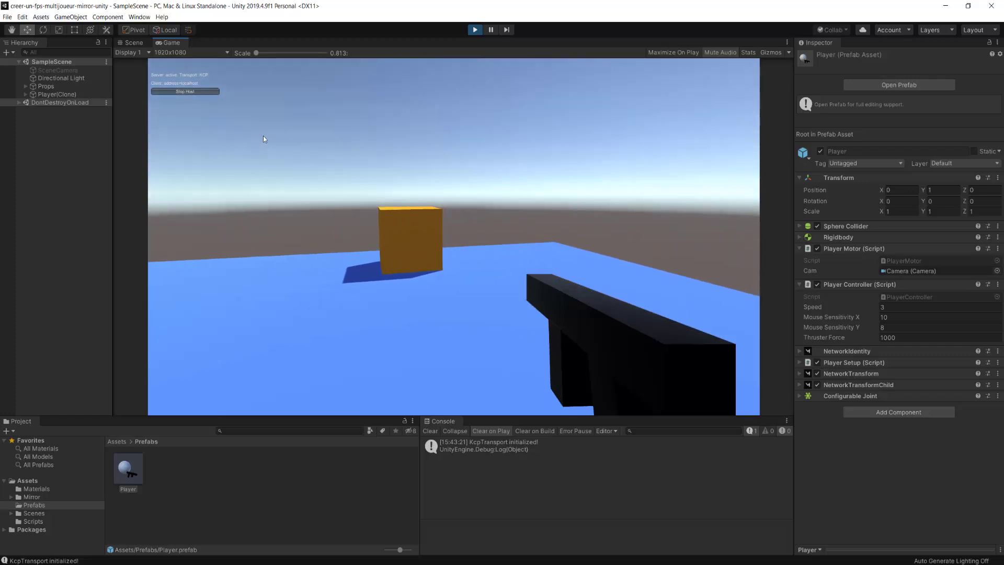
pyautogui.press('w')
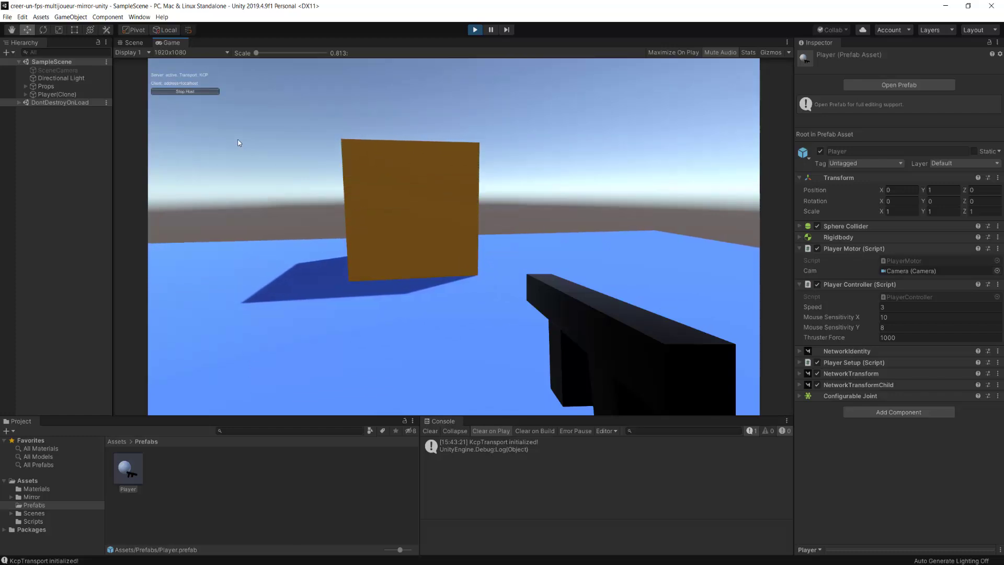
pyautogui.press('w')
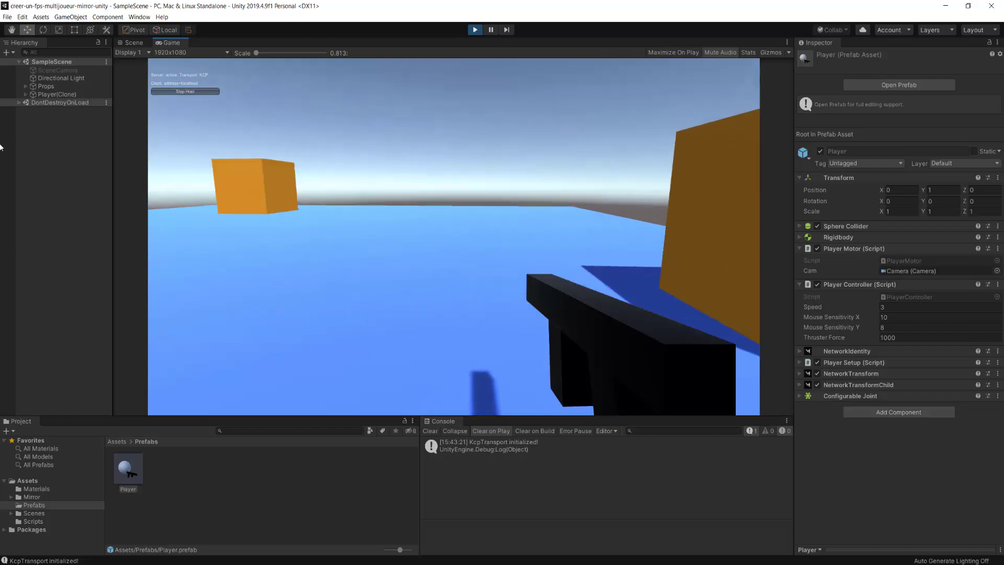
pyautogui.press('s')
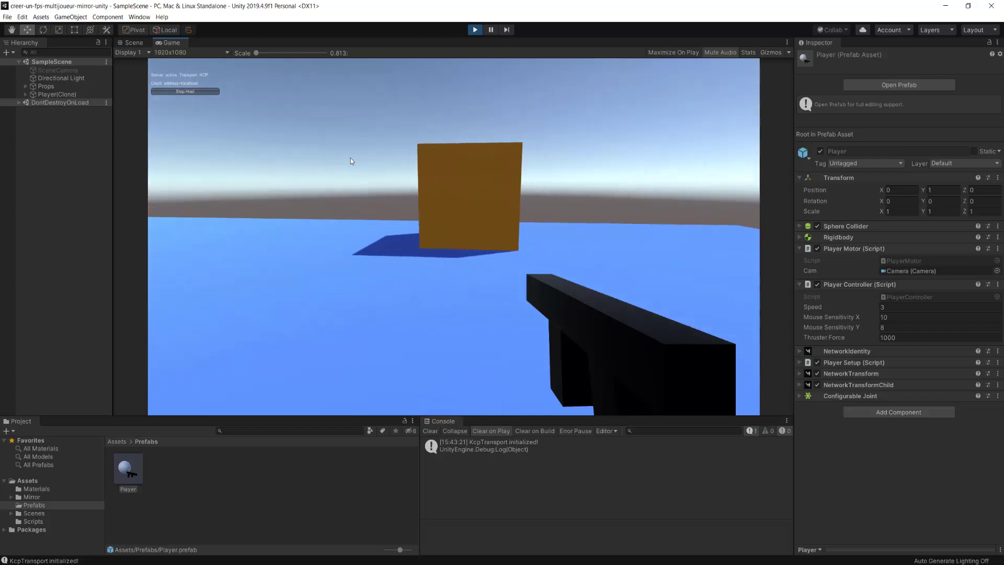
pyautogui.press('w')
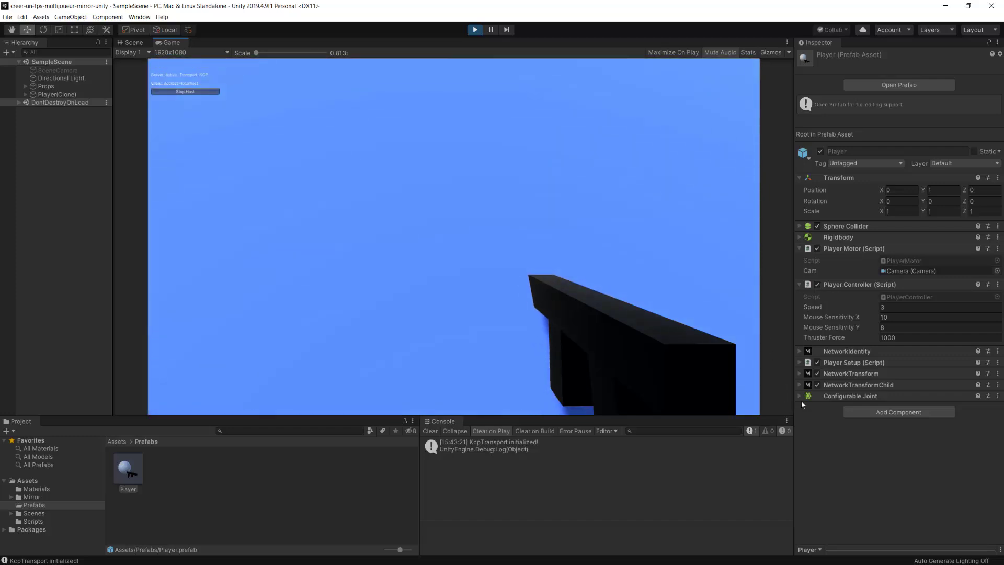
# Expand the Player's Configurable Joint settings in the Inspector and scroll through them
pyautogui.click(803, 396)
pyautogui.scroll(-5, 836, 366)
pyautogui.scroll(-5, 887, 173)
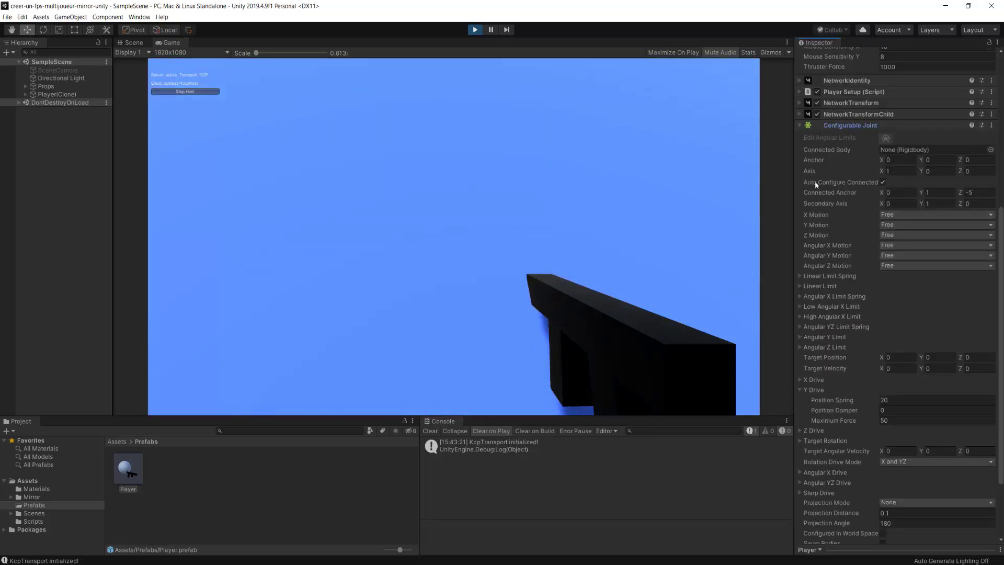
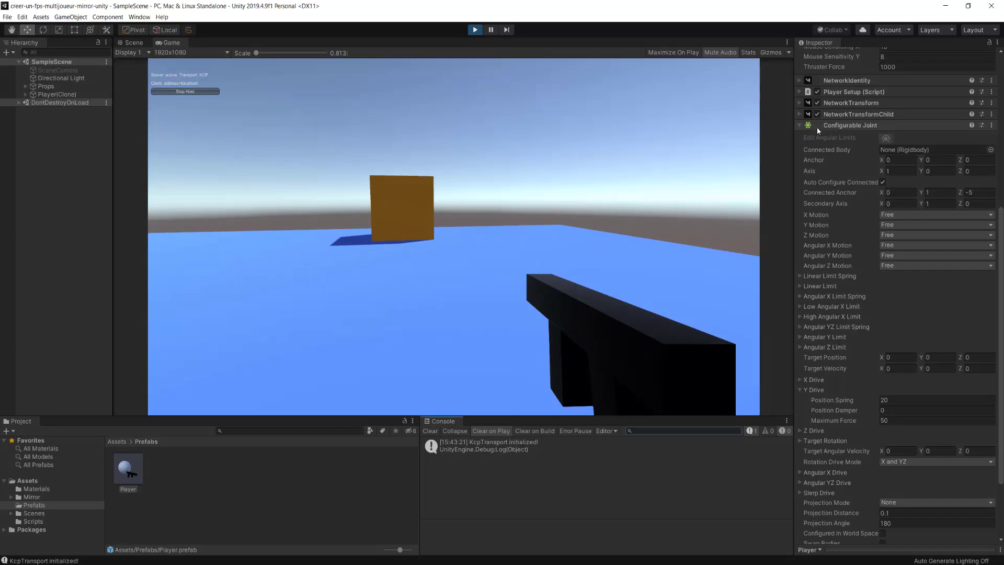
# Look over the Player's Inspector components, then exit Play mode to end the multiplayer test
pyautogui.scroll(3, 830, 220)
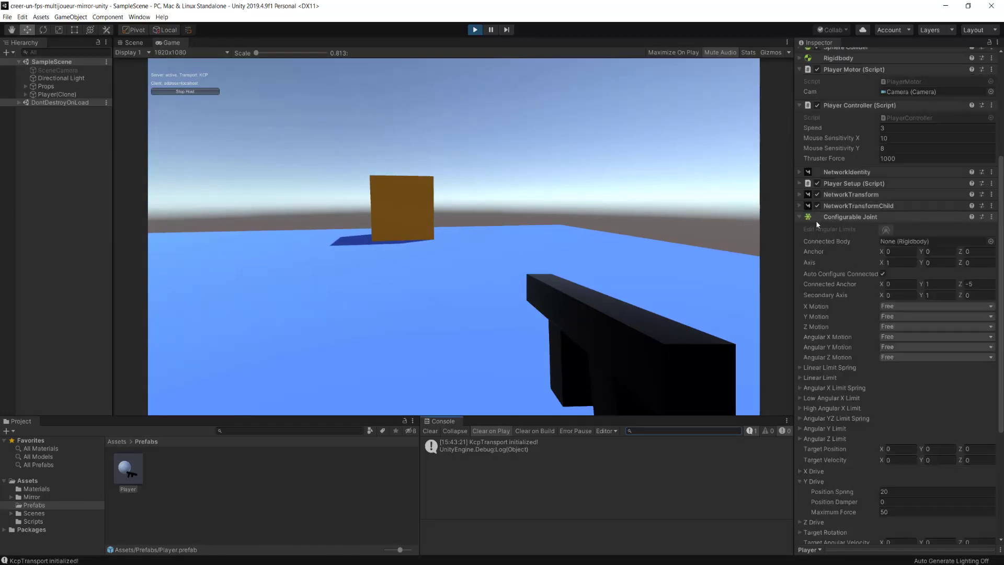
pyautogui.scroll(3, 818, 222)
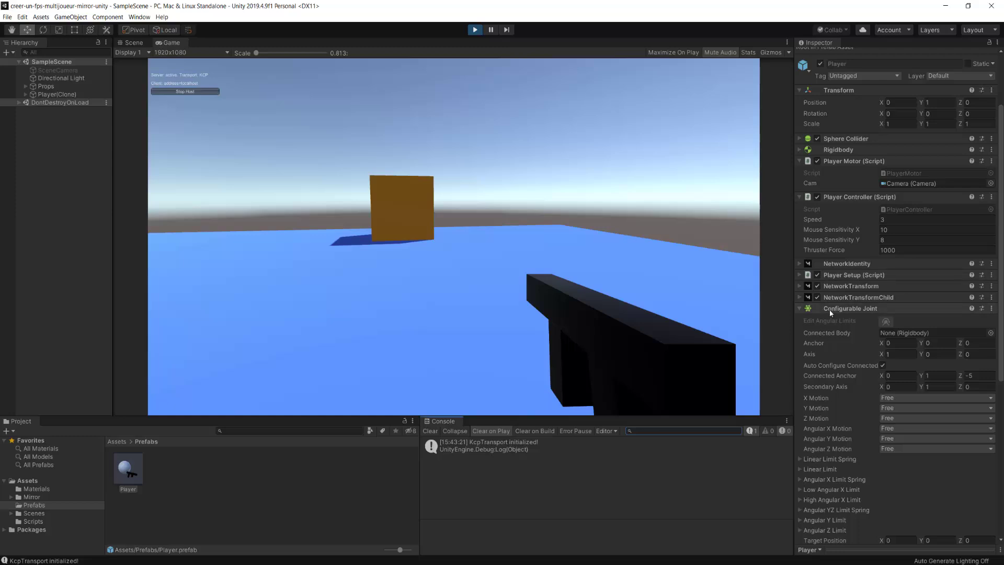
pyautogui.scroll(-3, 834, 315)
pyautogui.scroll(-3, 844, 329)
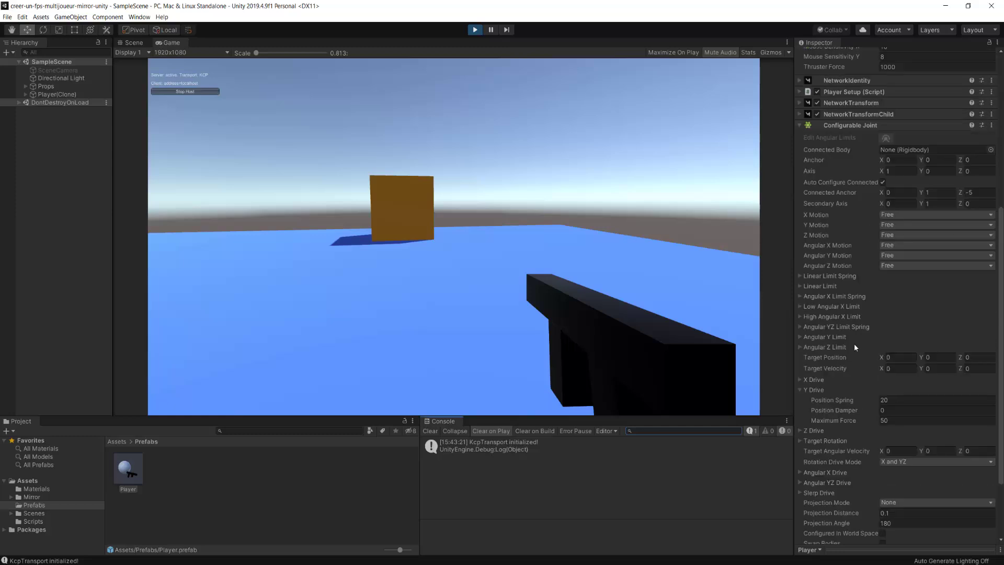
pyautogui.scroll(3, 880, 256)
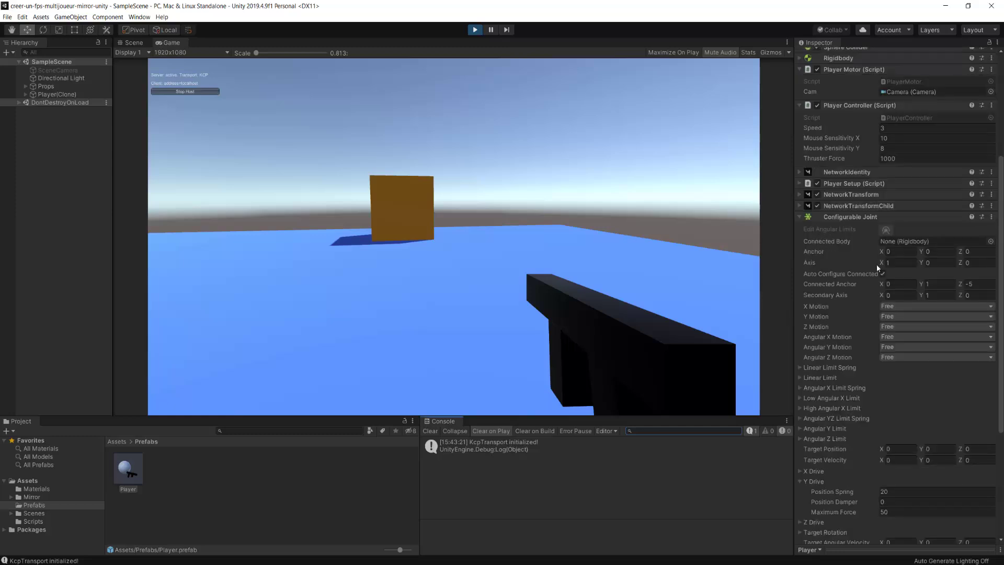
pyautogui.click(475, 30)
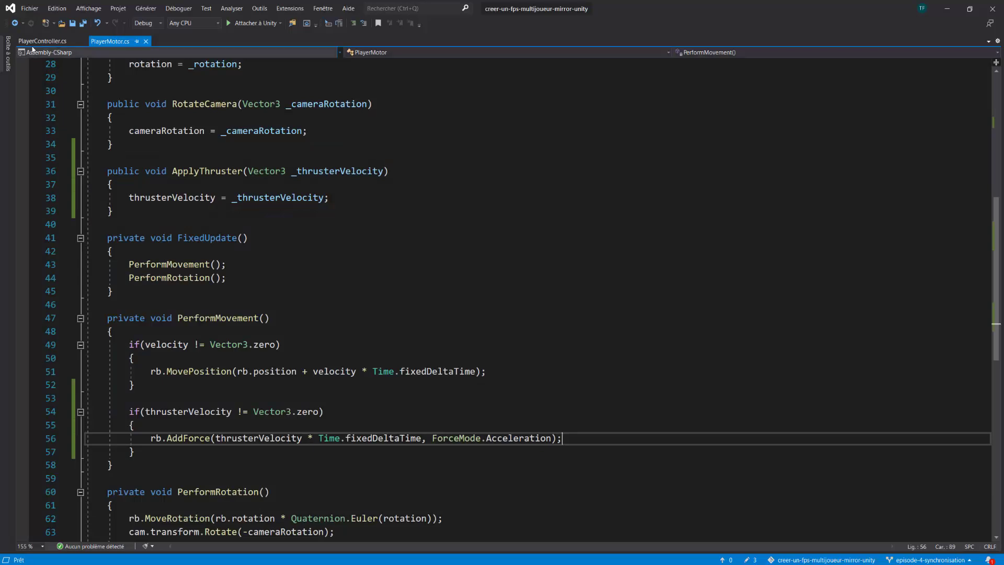
# In PlayerController.cs, duplicate the RequireComponent(typeof(PlayerMotor)) line
pyautogui.click(31, 42)
pyautogui.scroll(3, 314, 397)
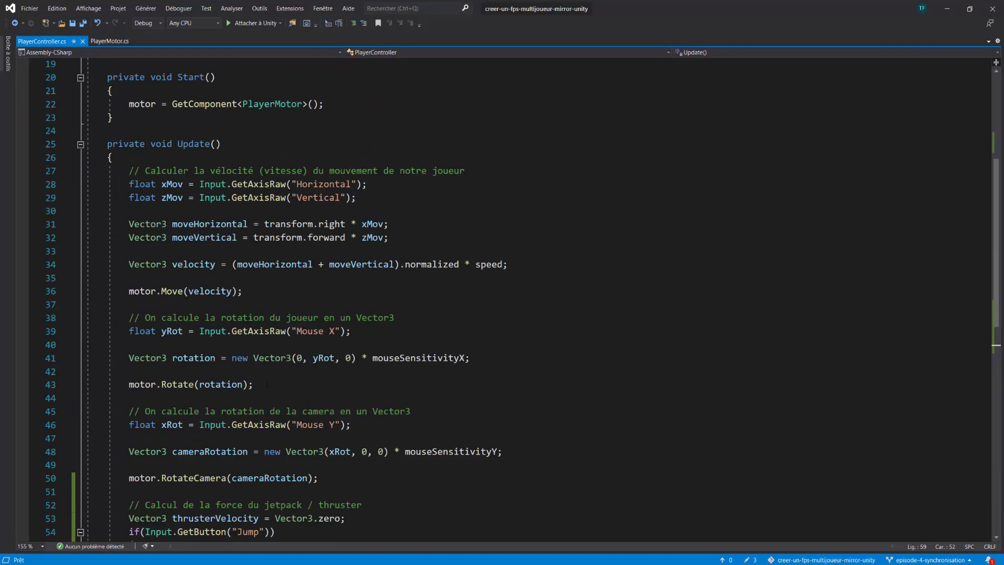
pyautogui.scroll(6, 267, 383)
pyautogui.click(310, 91)
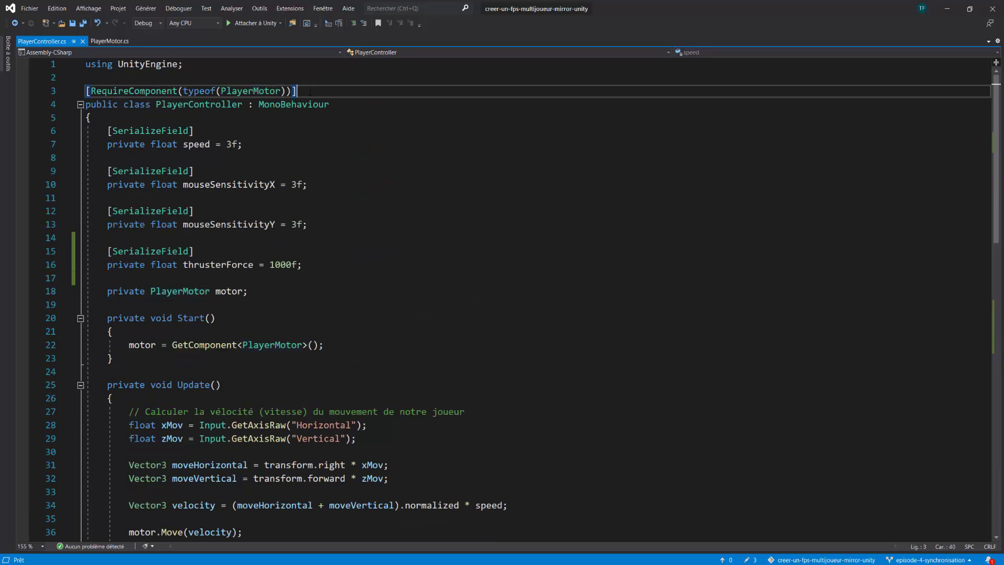
pyautogui.hotkey('shift', 'Home')
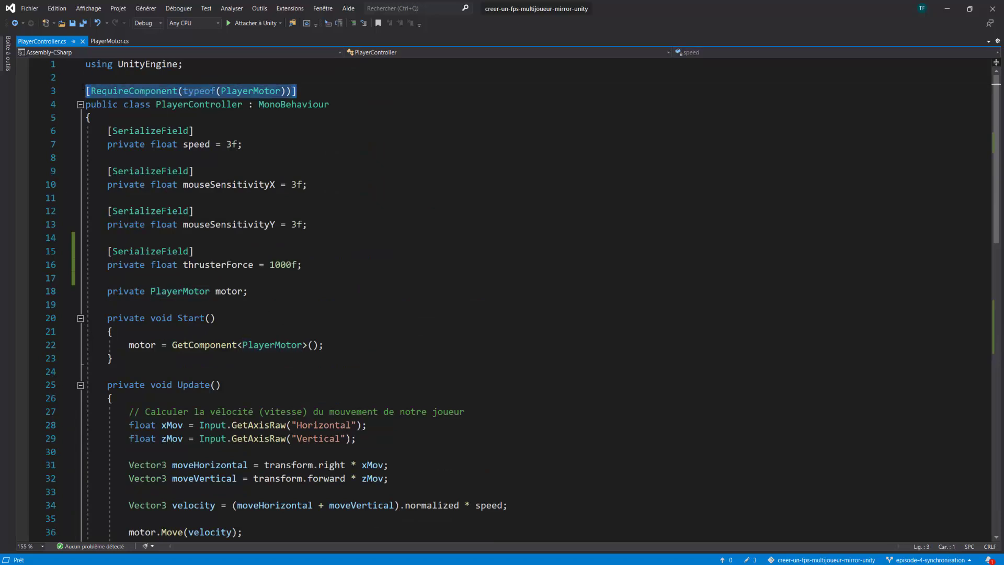
pyautogui.hotkey('ctrl', 'd')
# Change the duplicated RequireComponent type from PlayerMotor to ConfigurableJoint
pyautogui.click(242, 104)
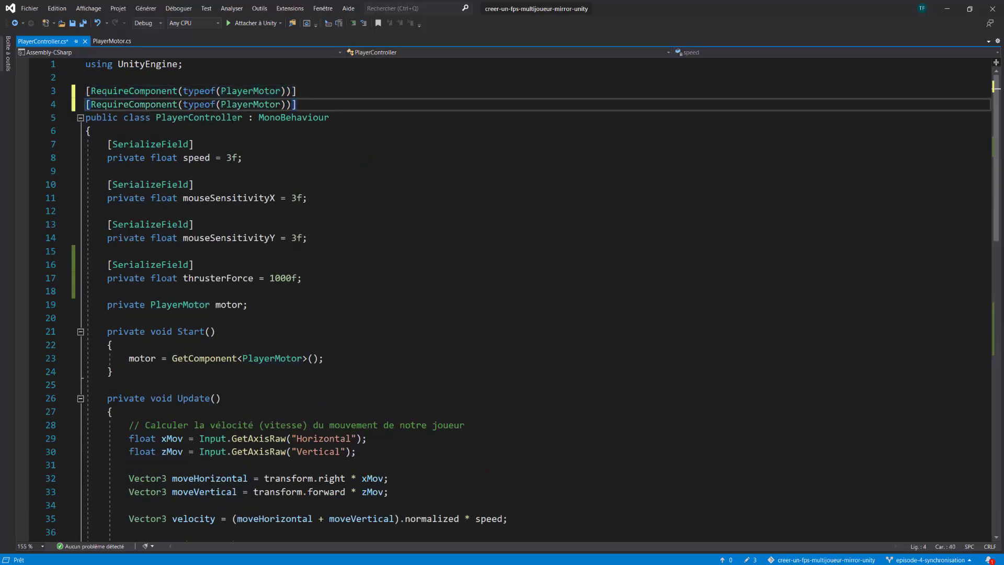
pyautogui.doubleClick(242, 104)
pyautogui.write('Conf')
pyautogui.write('igur')
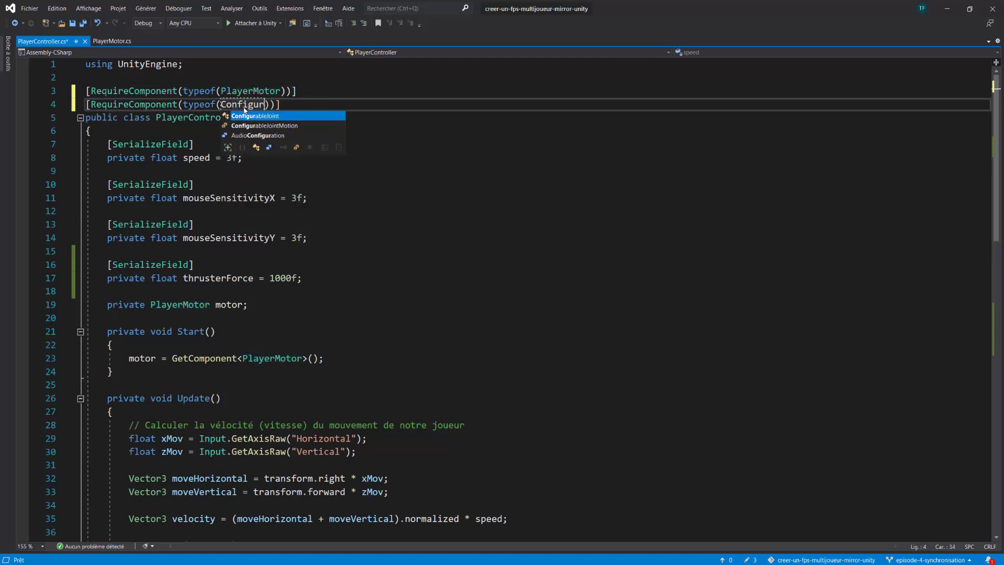
pyautogui.press('Tab')
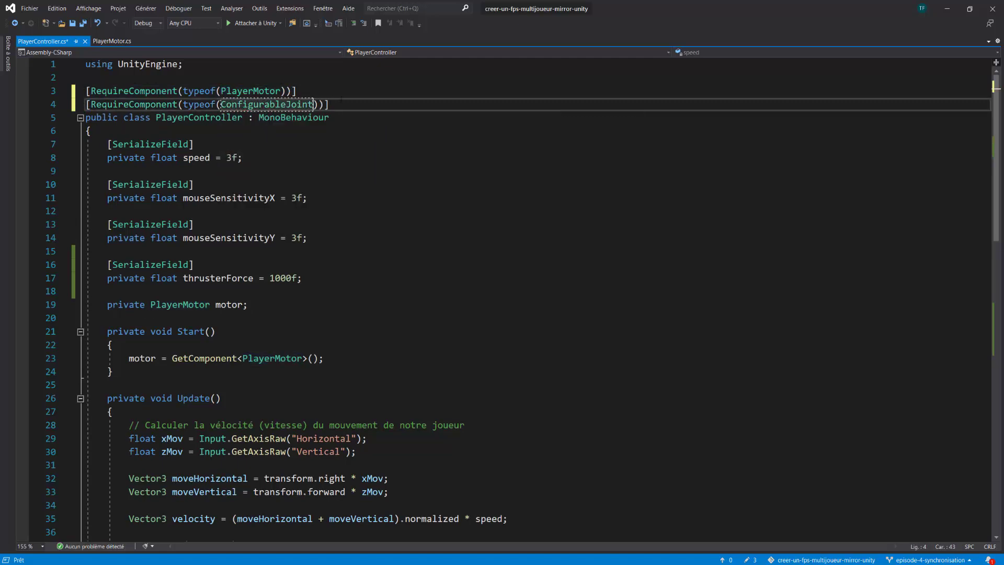
pyautogui.hotkey('shift', 'Up')
pyautogui.hotkey('shift', 'Home')
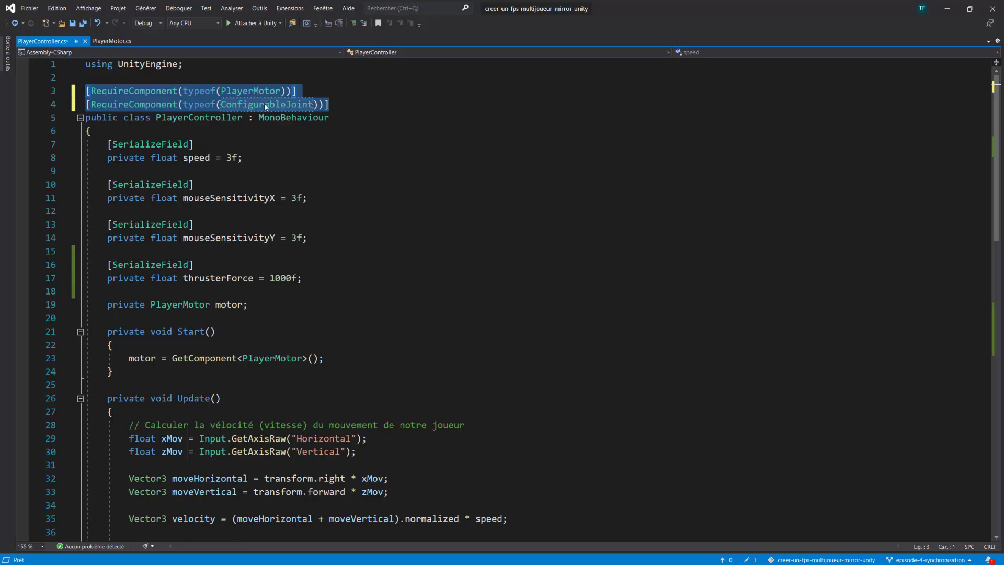
pyautogui.click(256, 306)
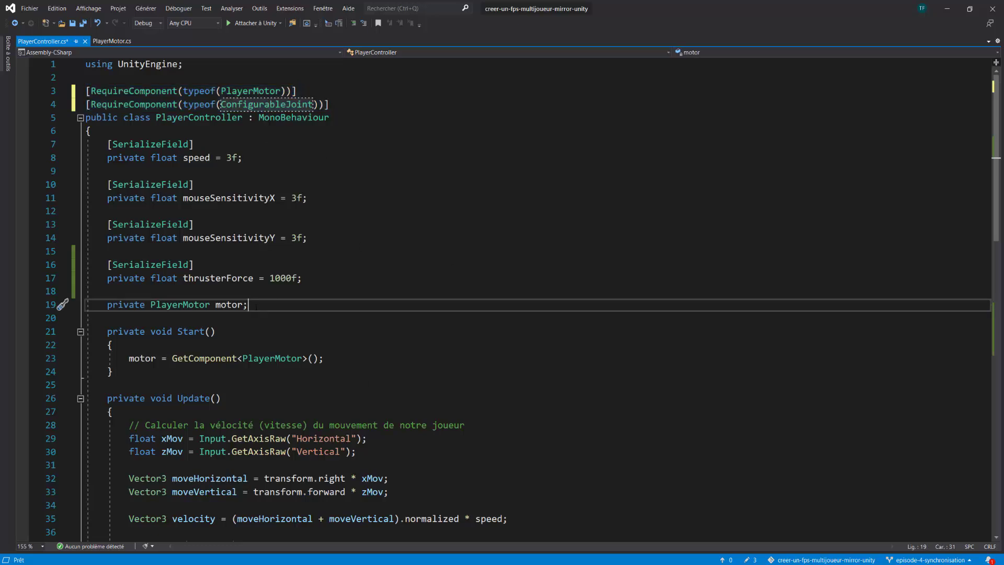
# Declare a private ConfigurableJoint joint field below the motor field
pyautogui.press('Return')
pyautogui.write('pri')
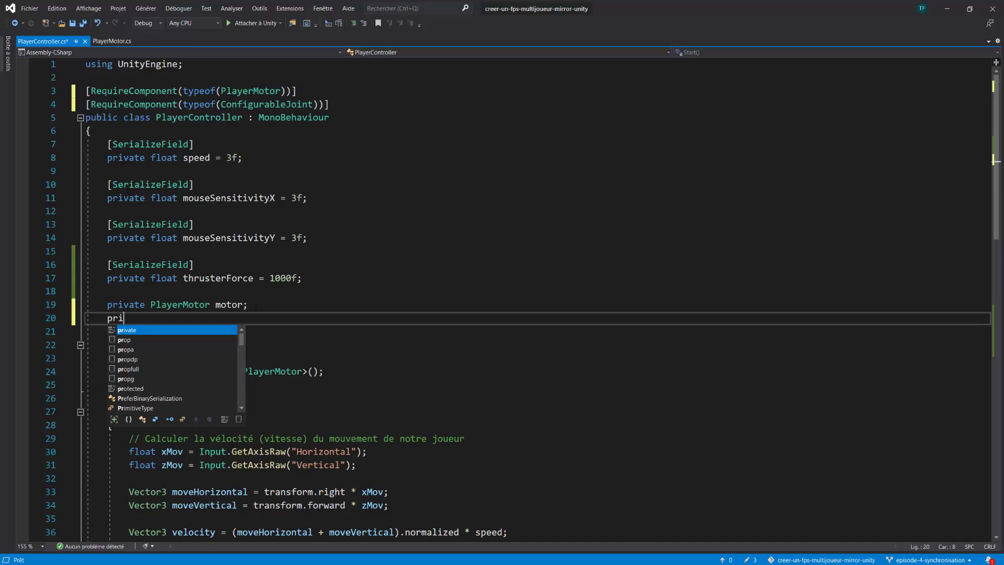
pyautogui.write('vate Configur')
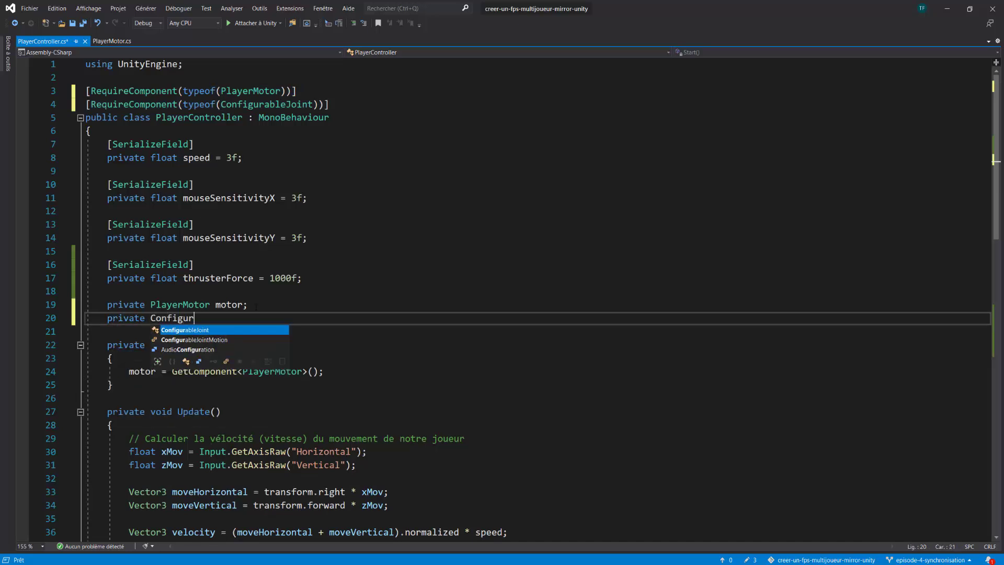
pyautogui.press('Tab')
pyautogui.write('joint')
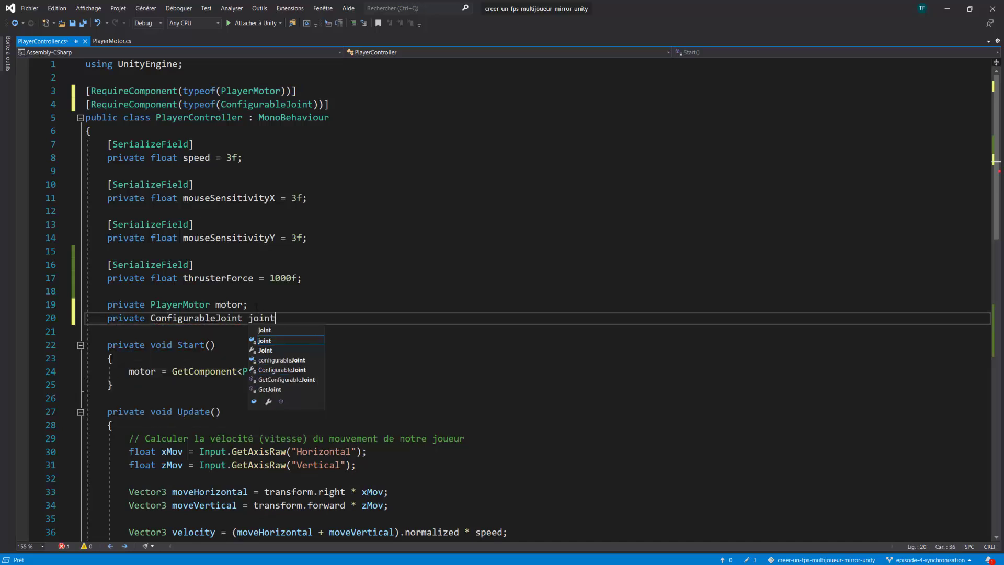
pyautogui.write(';')
# Assign joint = GetComponent<ConfigurableJoint>(); in Start and save the script
pyautogui.click(346, 371)
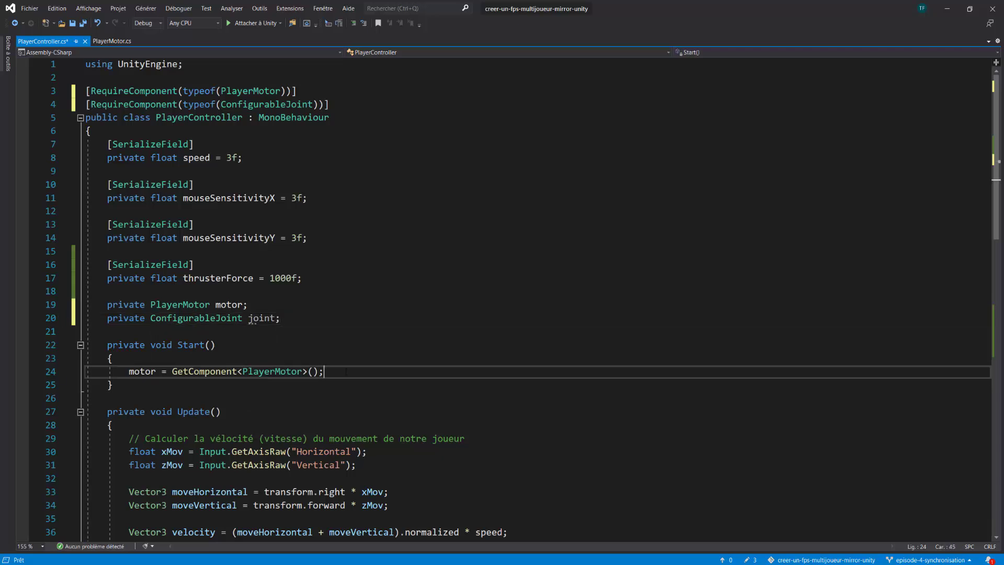
pyautogui.press('Return')
pyautogui.write('joint')
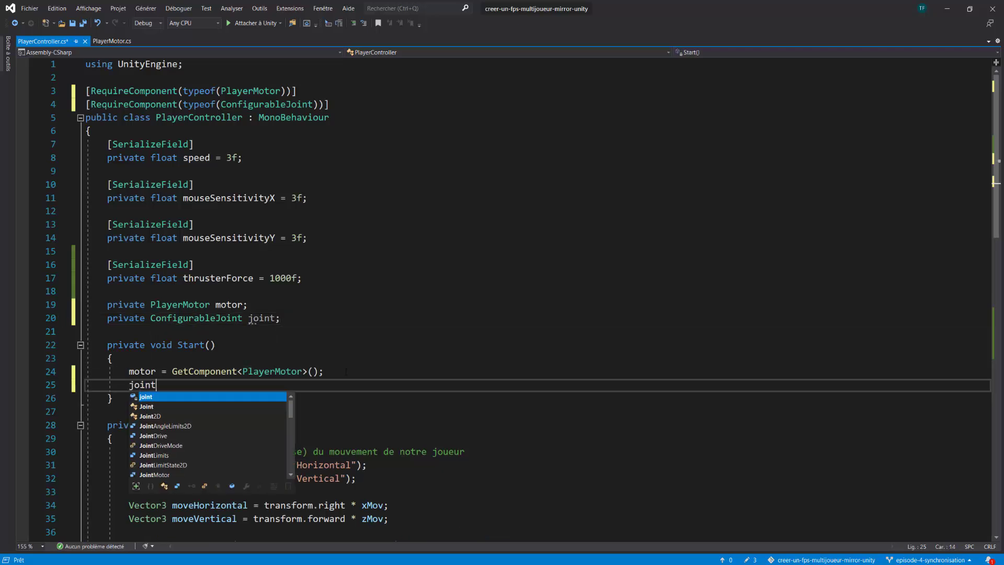
pyautogui.write(' = GetCom')
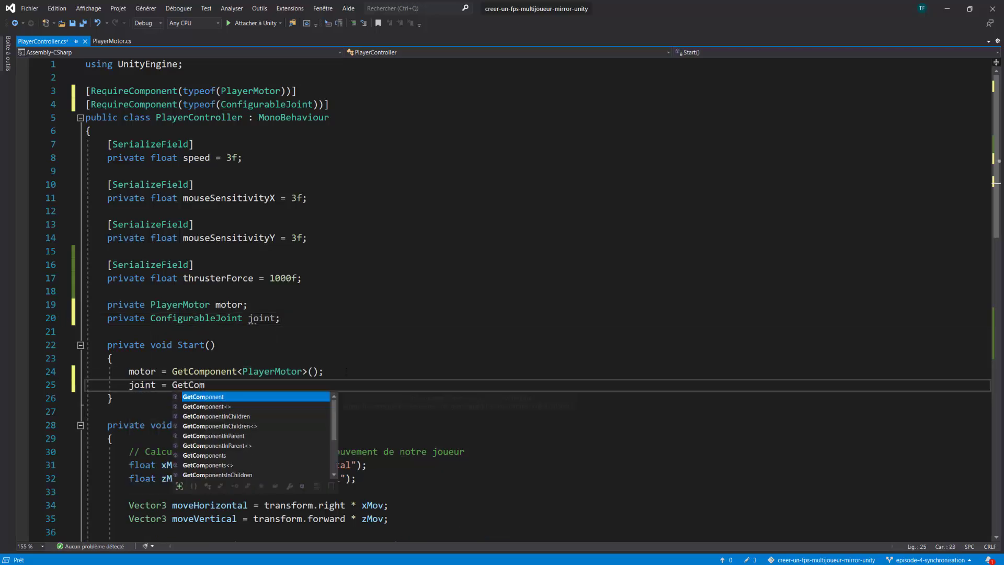
pyautogui.write('ponent<Configu>')
pyautogui.press('Tab')
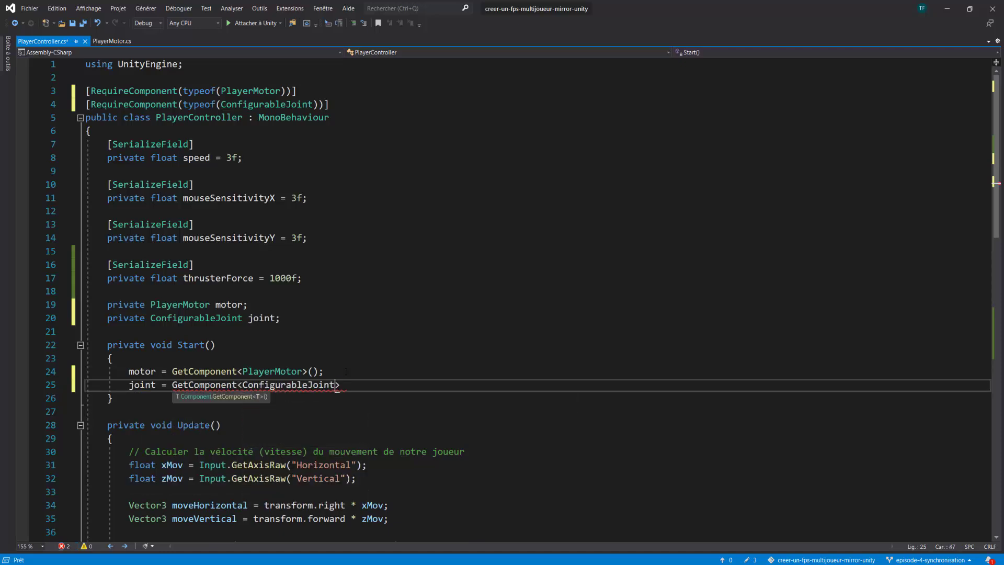
pyautogui.write('>()')
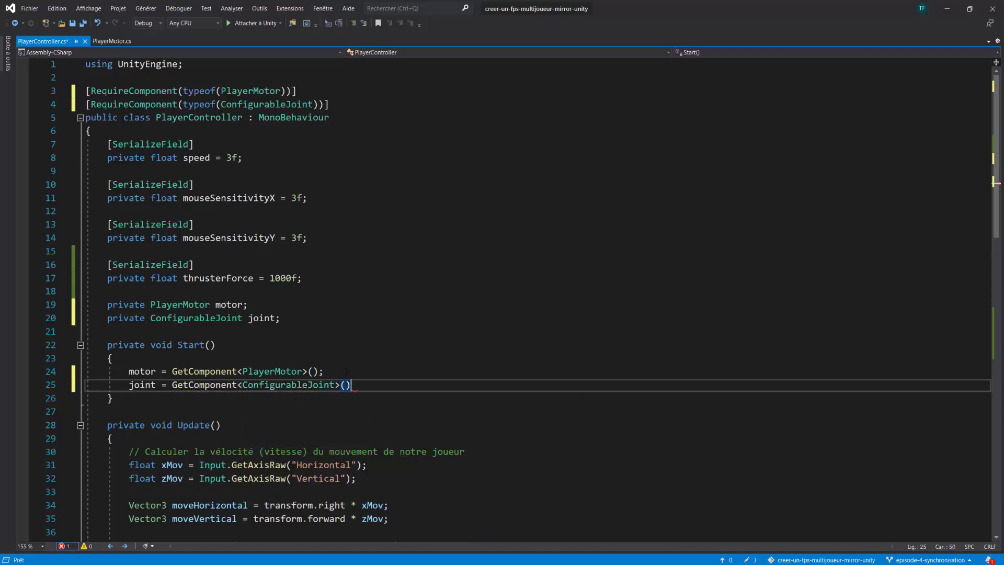
pyautogui.write(';')
pyautogui.hotkey('ctrl', 's')
pyautogui.doubleClick(143, 386)
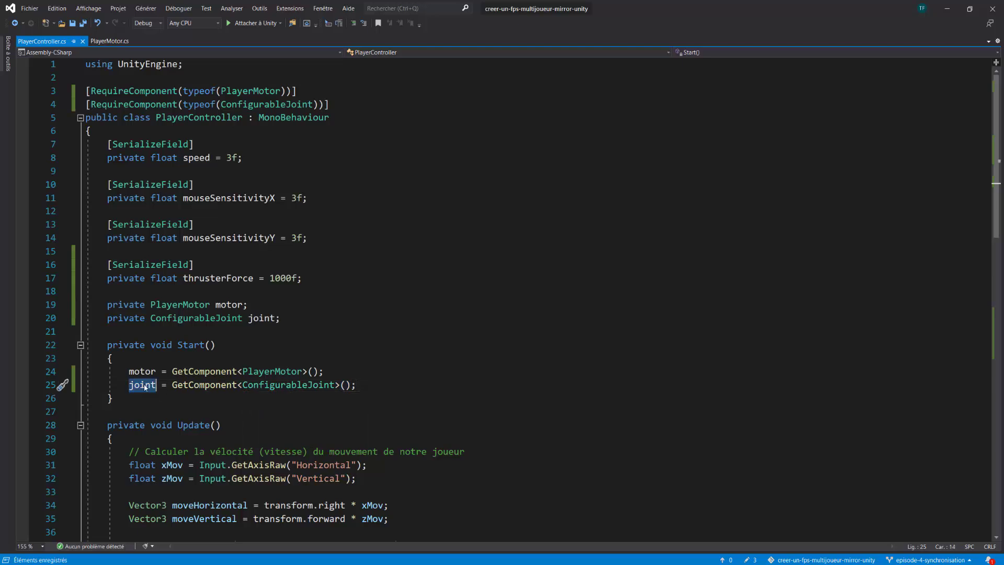
pyautogui.scroll(-1, 394, 388)
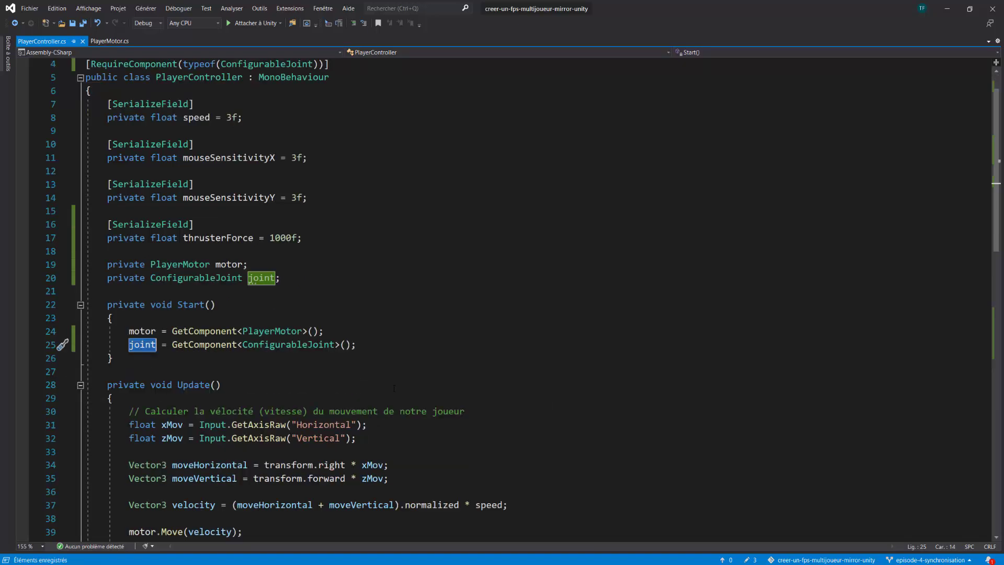
pyautogui.click(390, 341)
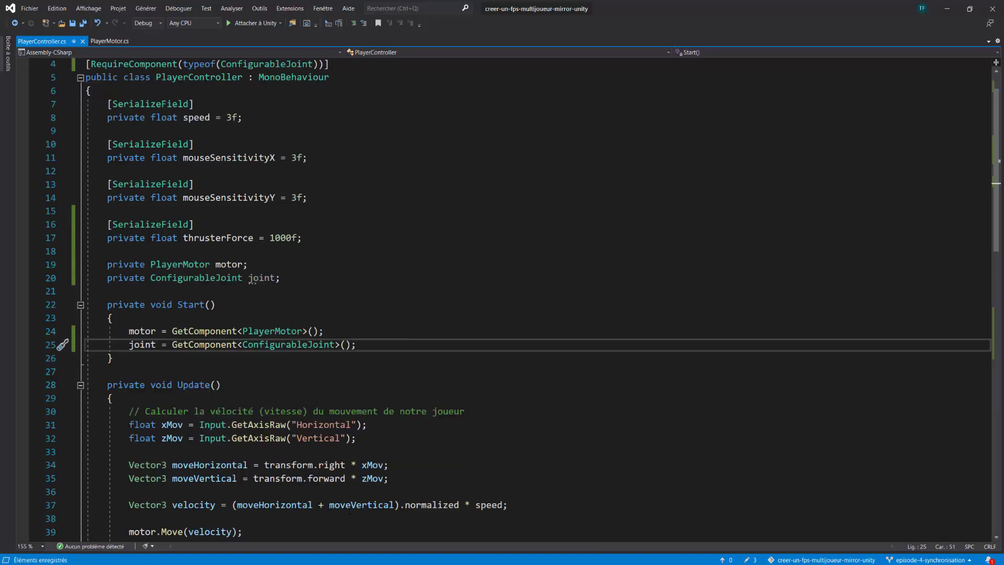
# Check the Configurable Joint Y Drive in Unity: Position Spring 20, Maximum Force 50
pyautogui.hotkey('alt', 'Tab')
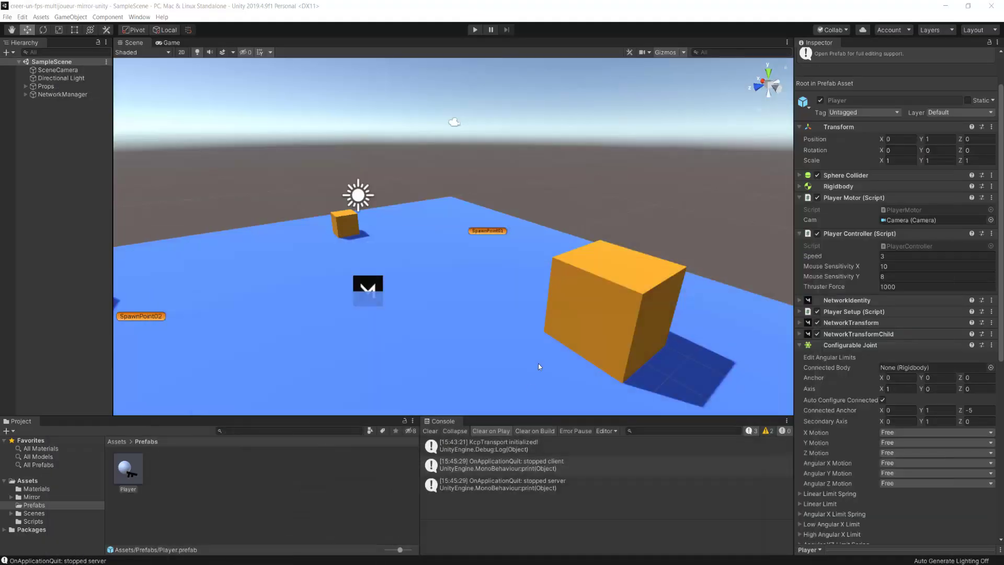
pyautogui.scroll(-5, 883, 444)
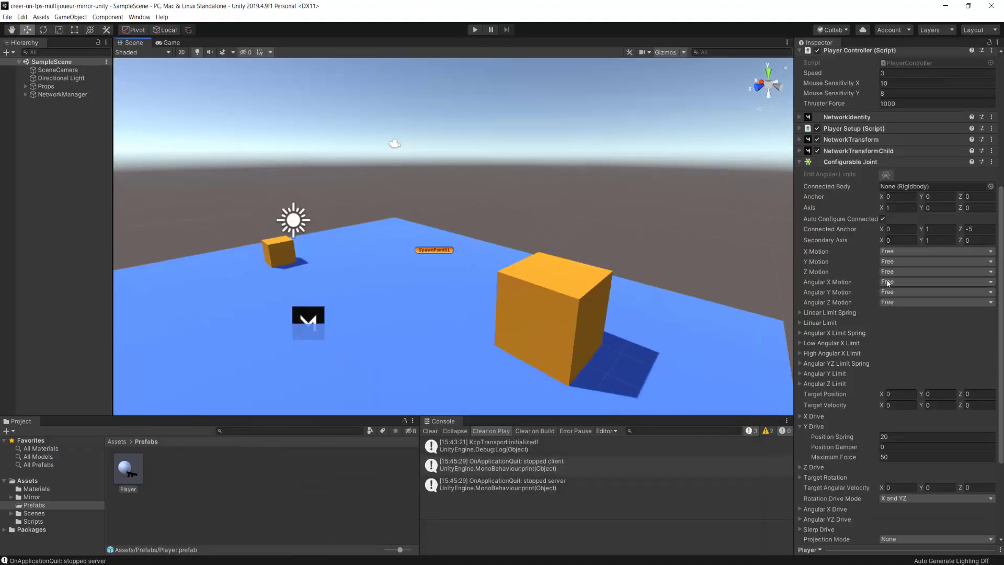
pyautogui.scroll(-3, 869, 222)
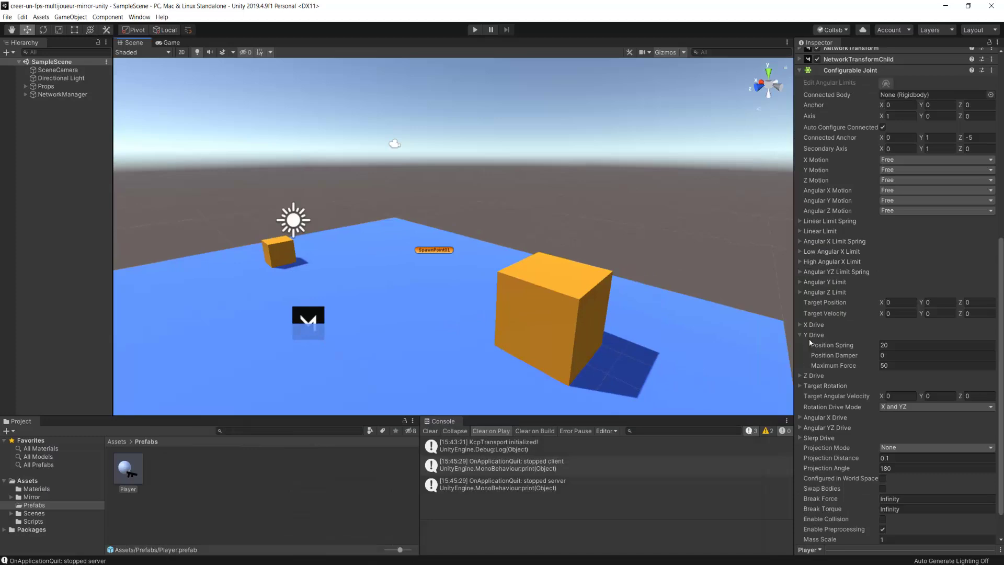
pyautogui.click(830, 345)
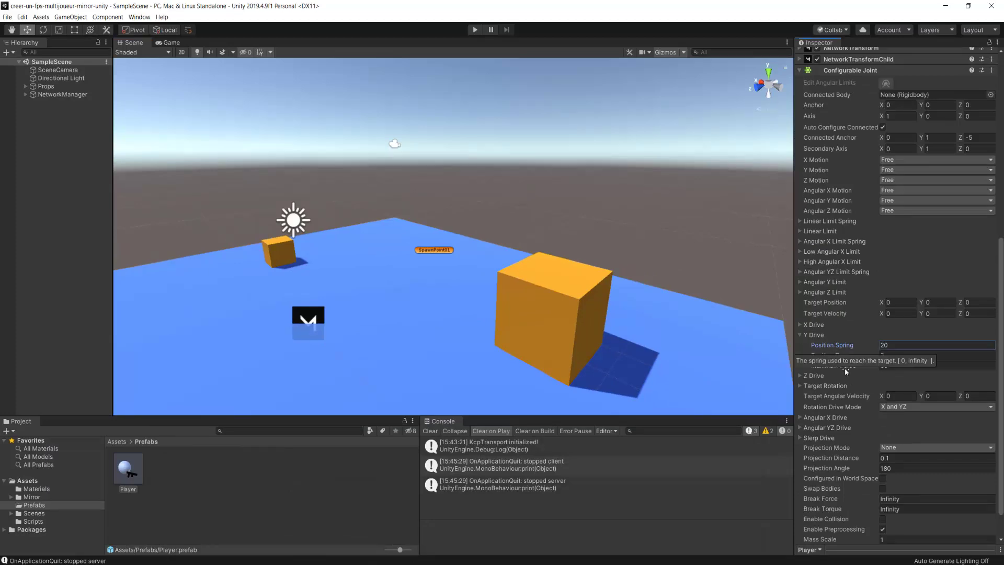
pyautogui.click(906, 362)
pyautogui.write('50')
pyautogui.click(828, 365)
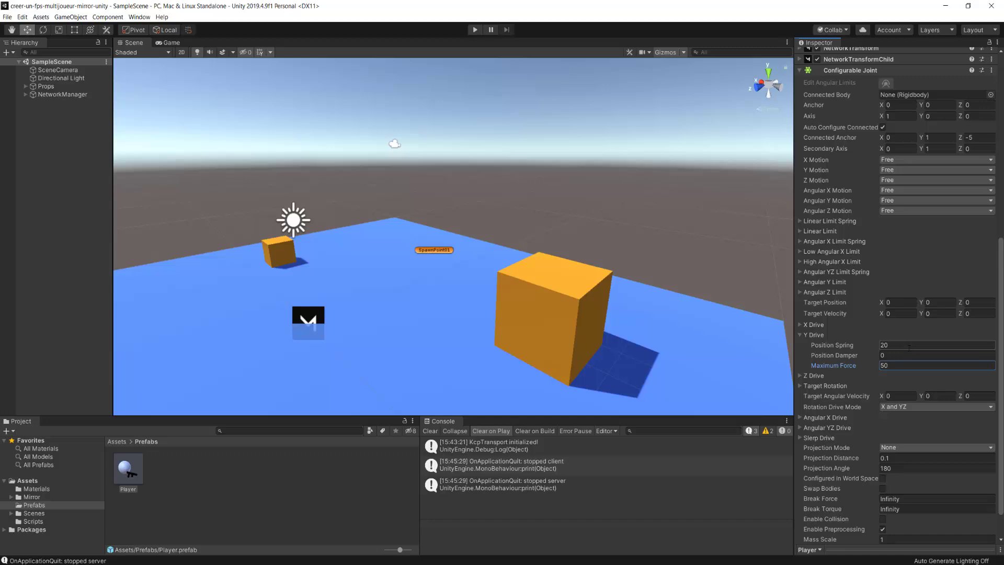
pyautogui.click(841, 348)
pyautogui.click(841, 366)
pyautogui.scroll(1, 897, 332)
pyautogui.scroll(1, 896, 339)
pyautogui.scroll(1, 894, 361)
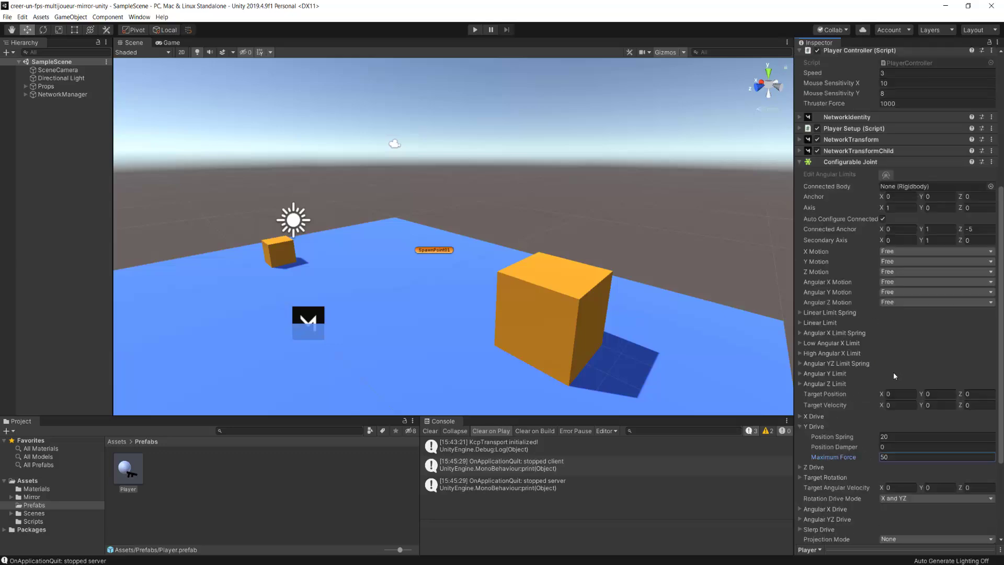
pyautogui.scroll(-3, 893, 374)
pyautogui.hotkey('alt', 'Tab')
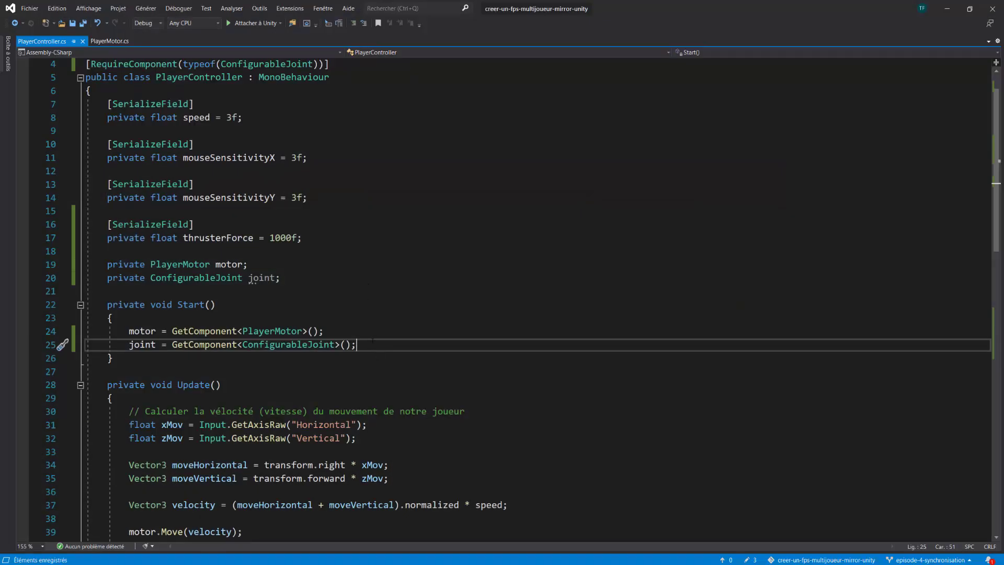
# Add [SerializeField] private float jointSpring; below thrusterForce
pyautogui.click(219, 251)
pyautogui.press('Return')
pyautogui.press('Return')
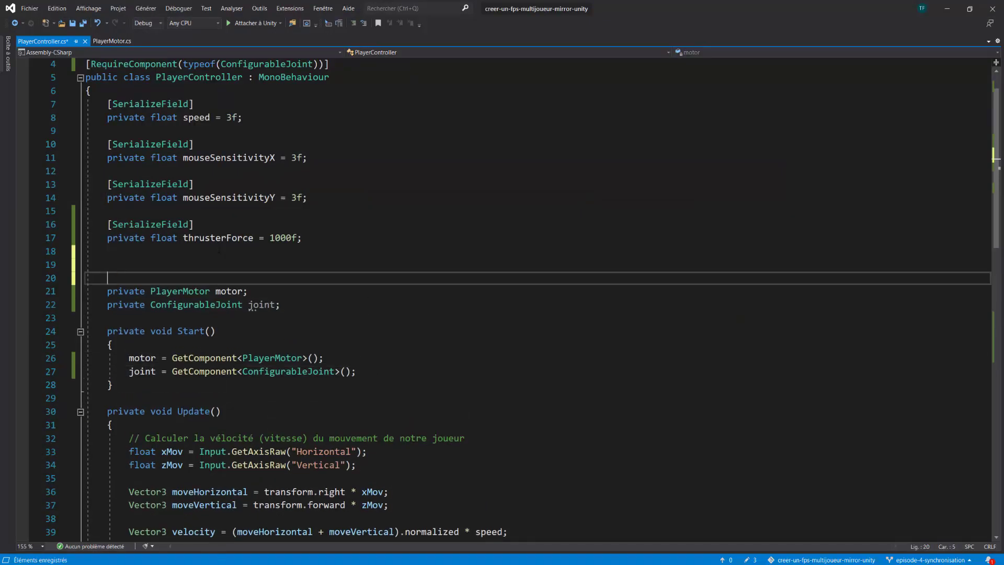
pyautogui.press('Up')
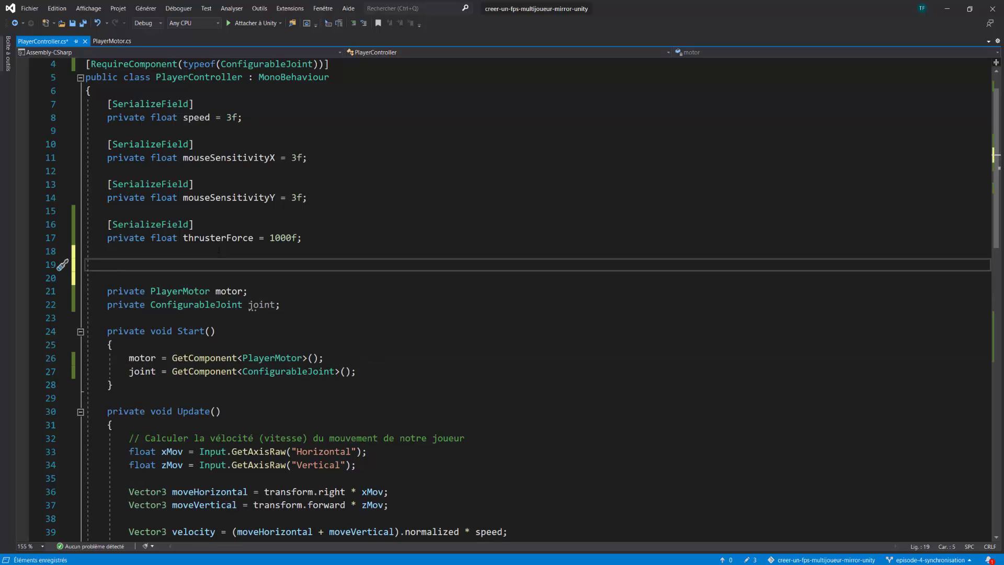
pyautogui.write('[seria')
pyautogui.press('Tab')
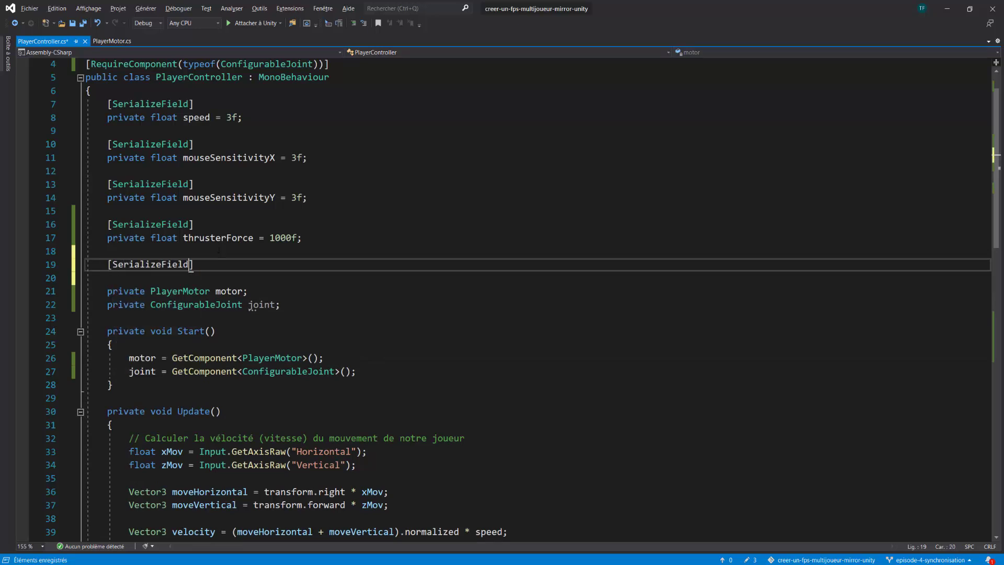
pyautogui.write(']')
pyautogui.press('Return')
pyautogui.write('private ')
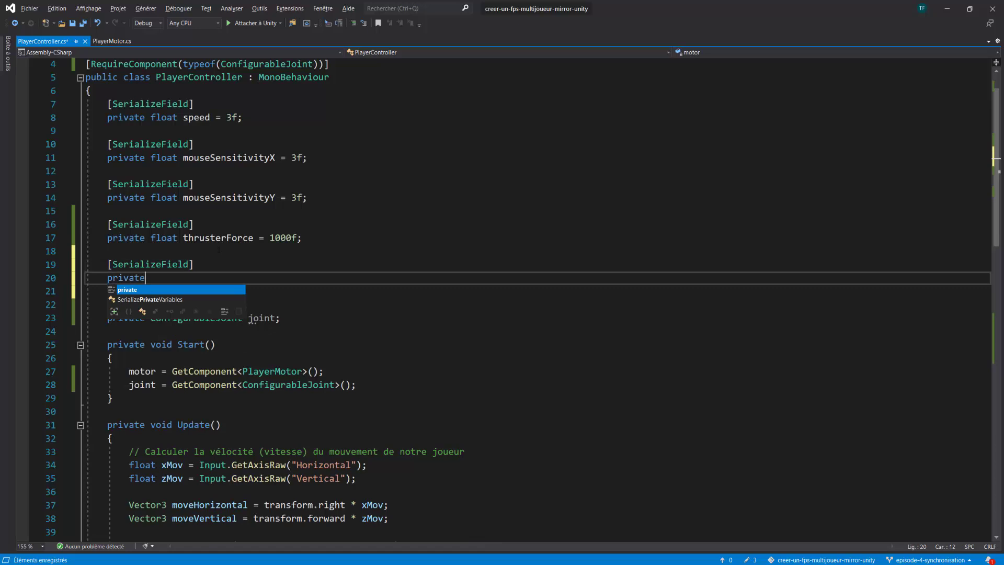
pyautogui.write('float ')
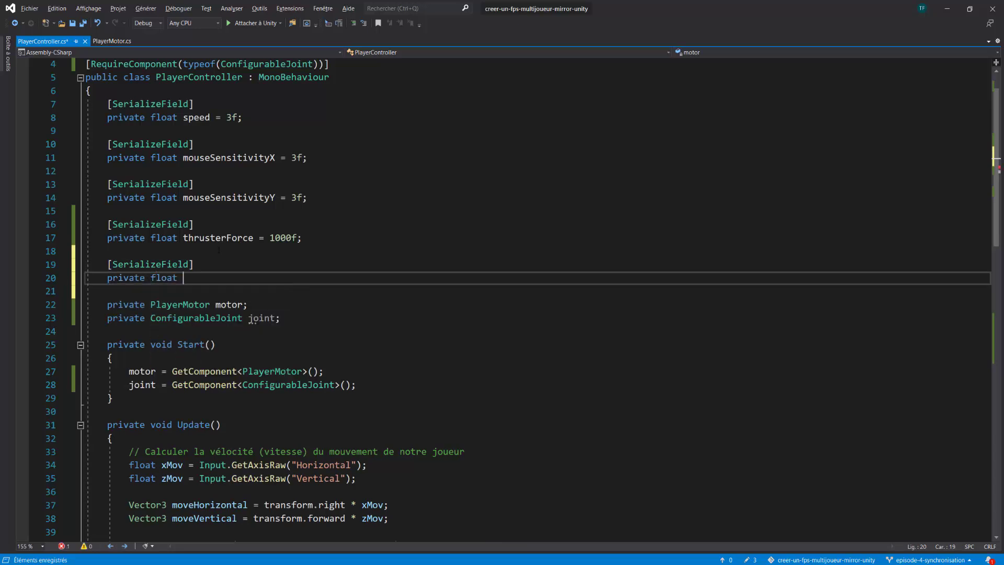
pyautogui.write('jointS')
pyautogui.write('pring;')
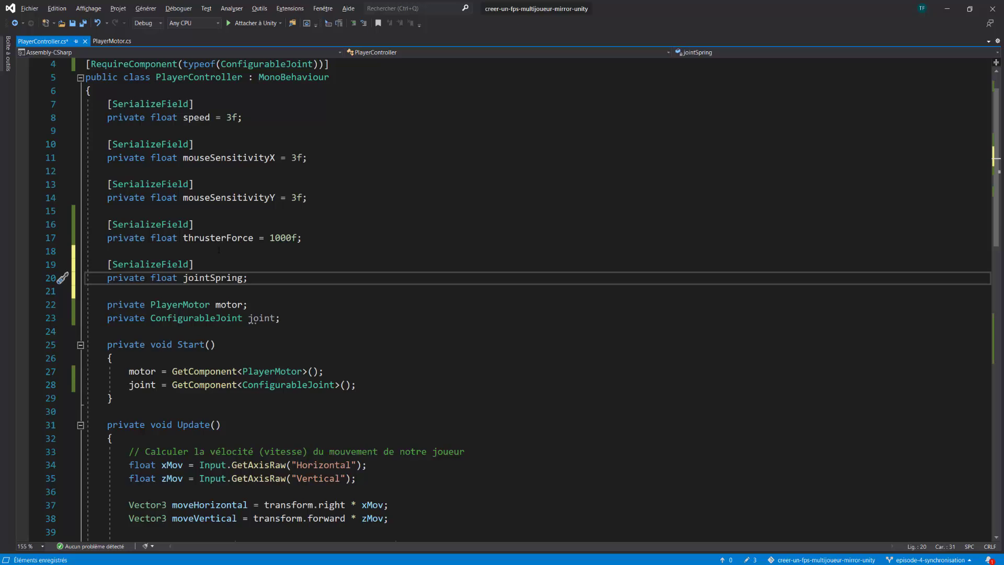
# Add [SerializeField] private float jointMaxForce; beneath jointSpring
pyautogui.press('Return')
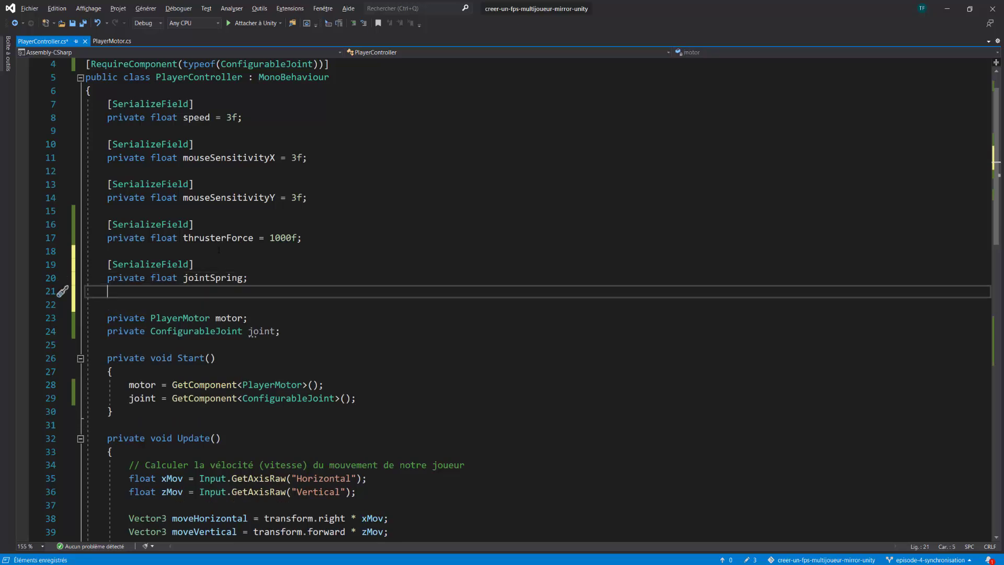
pyautogui.write('[seriali')
pyautogui.press('Tab')
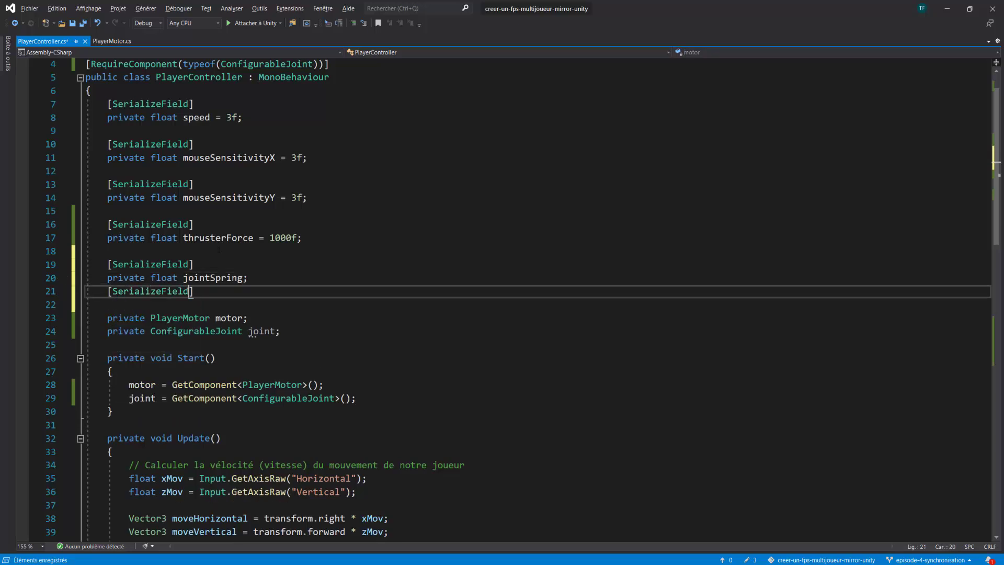
pyautogui.write(']')
pyautogui.press('Return')
pyautogui.write('private ')
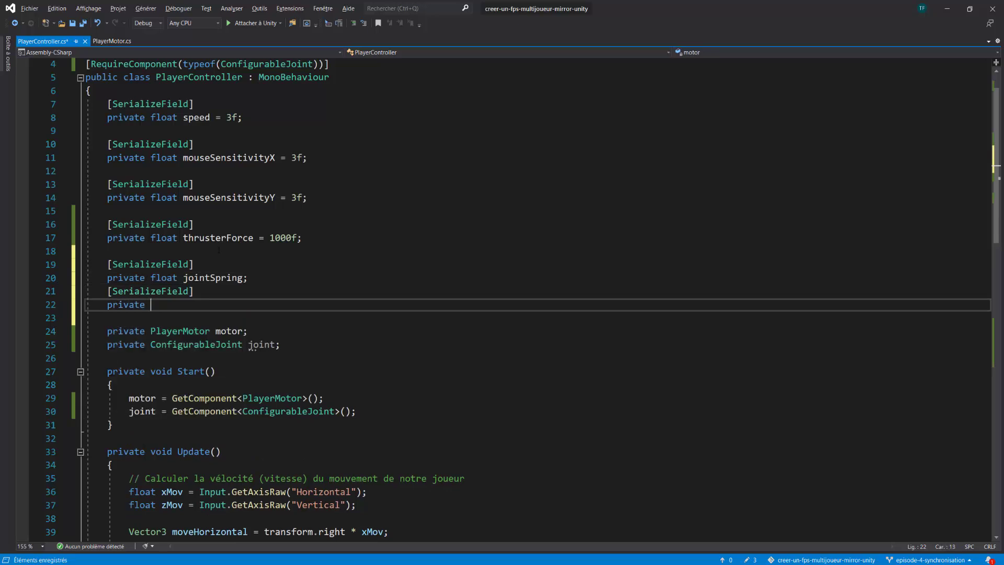
pyautogui.write('float ')
pyautogui.write('jointMaxF')
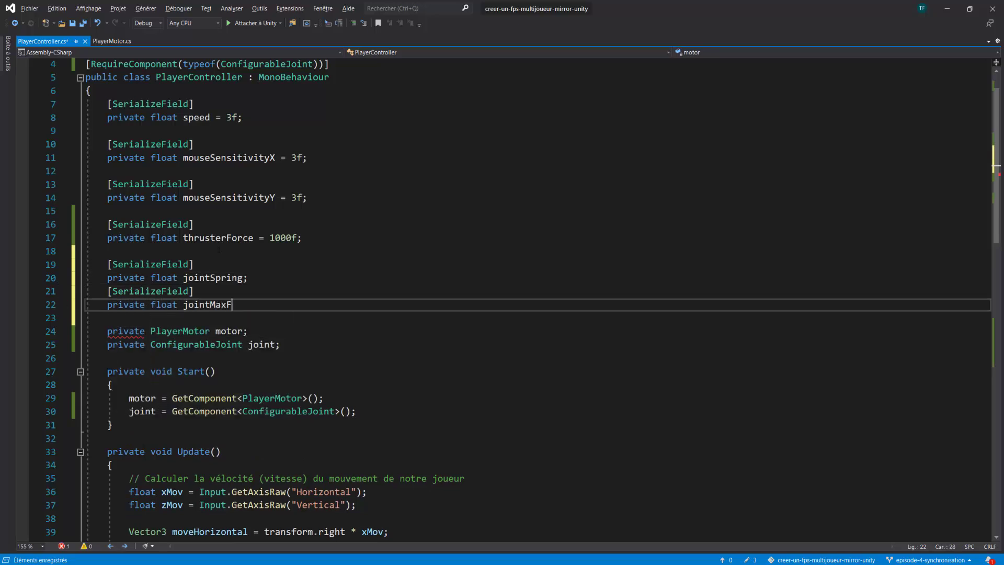
pyautogui.write('orce;')
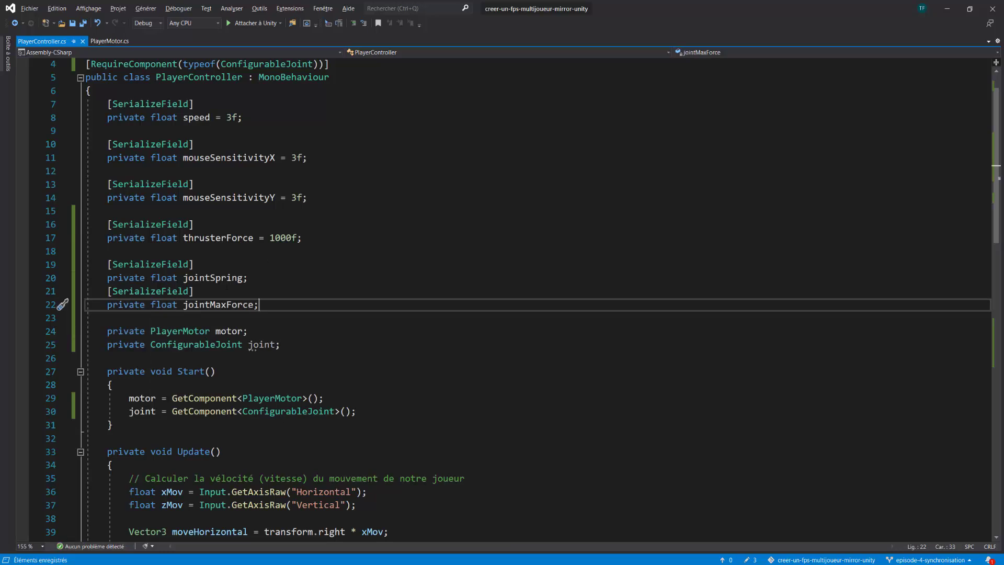
# Put a [Header("Joint Options")] attribute above the joint fields and save
pyautogui.click(216, 252)
pyautogui.press('Return')
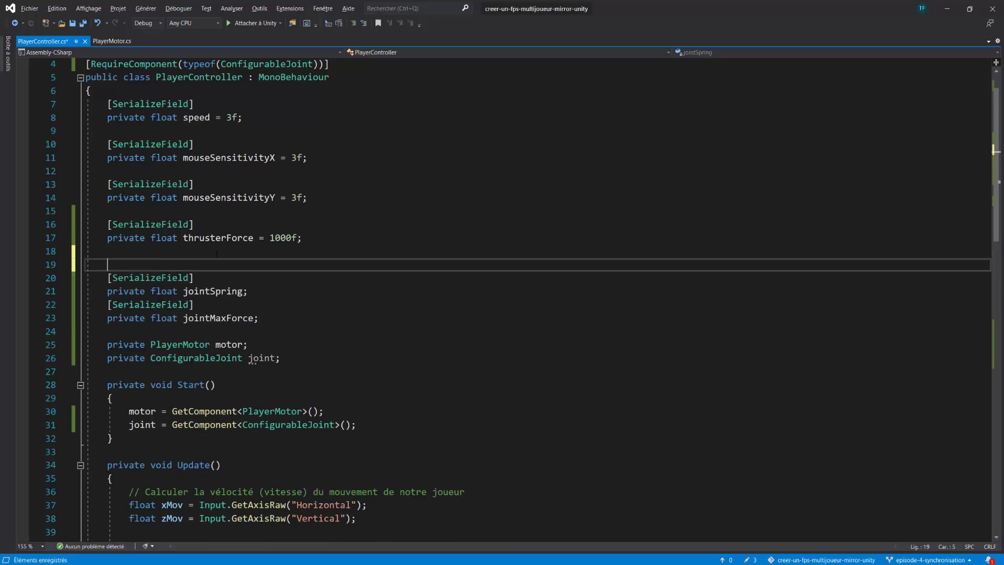
pyautogui.write('[')
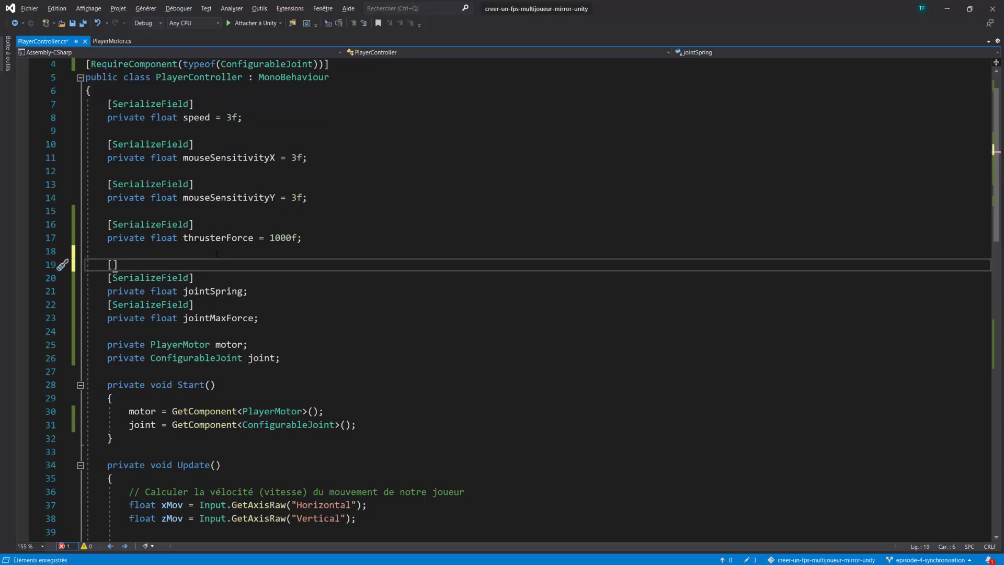
pyautogui.write('Header(')
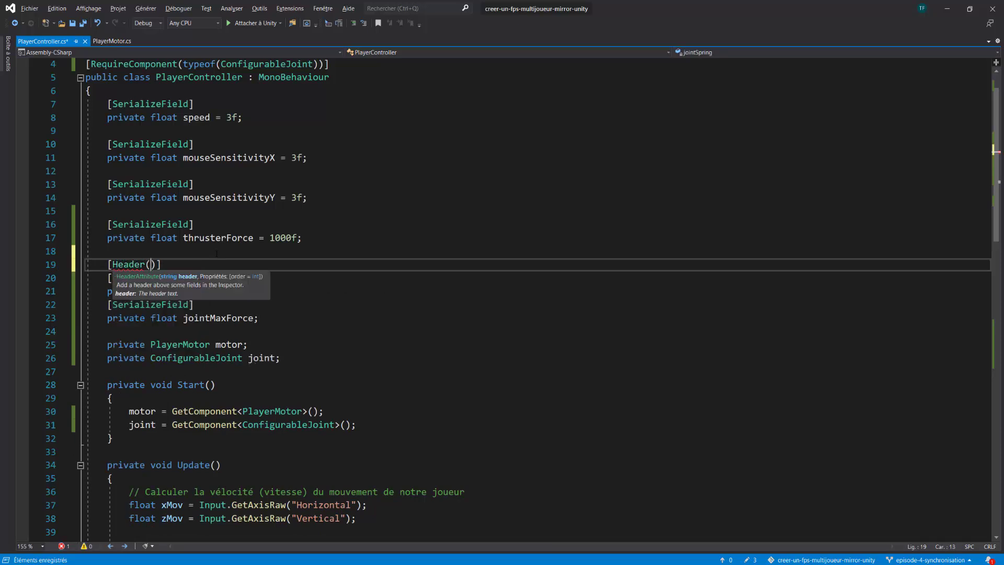
pyautogui.write('"')
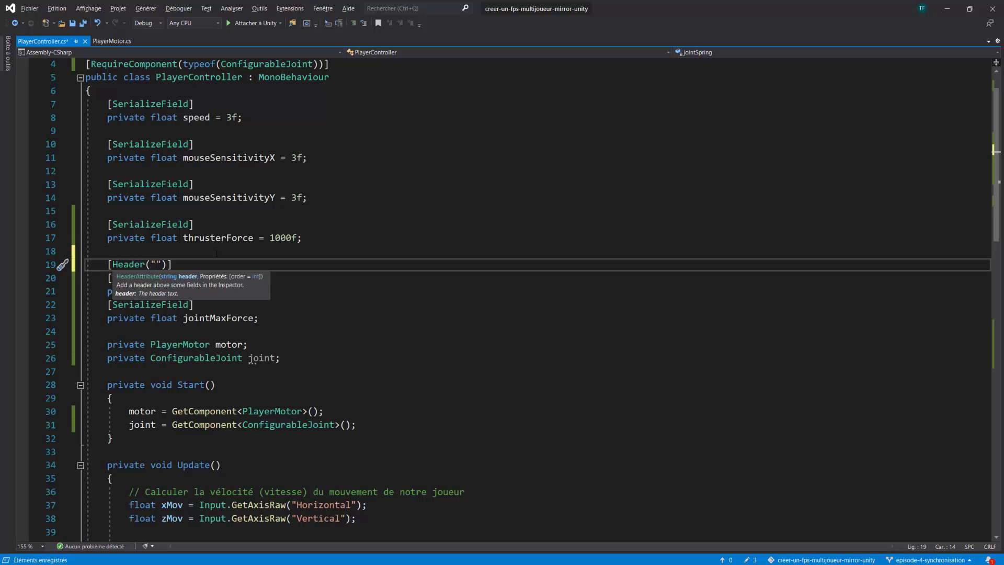
pyautogui.write('Joint Op')
pyautogui.write('tions')
pyautogui.hotkey('ctrl', 's')
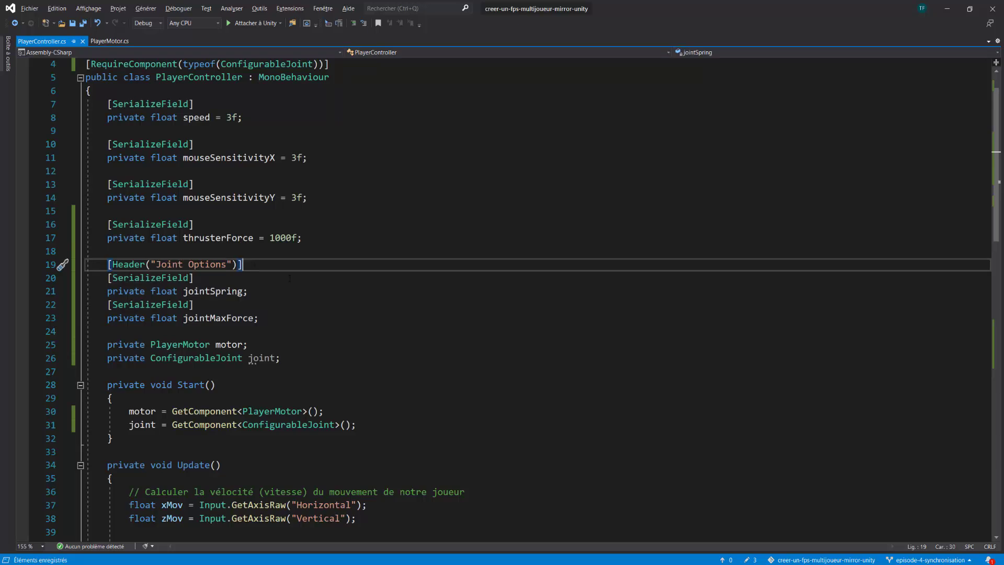
pyautogui.press('End')
pyautogui.hotkey('alt', 'Tab')
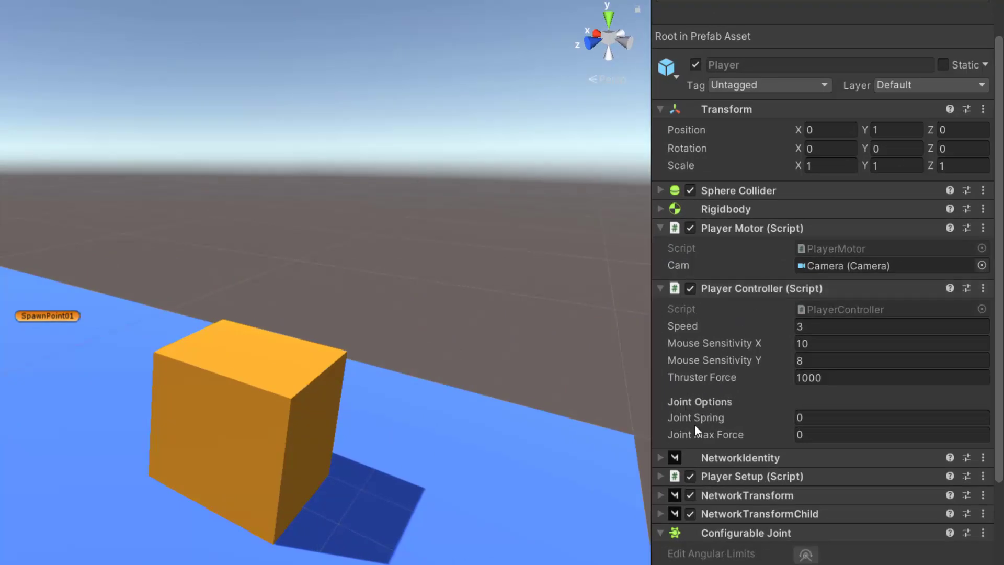
# Compare the new Joint Spring and Joint Max Force fields with the joint's Y Drive values
pyautogui.click(713, 434)
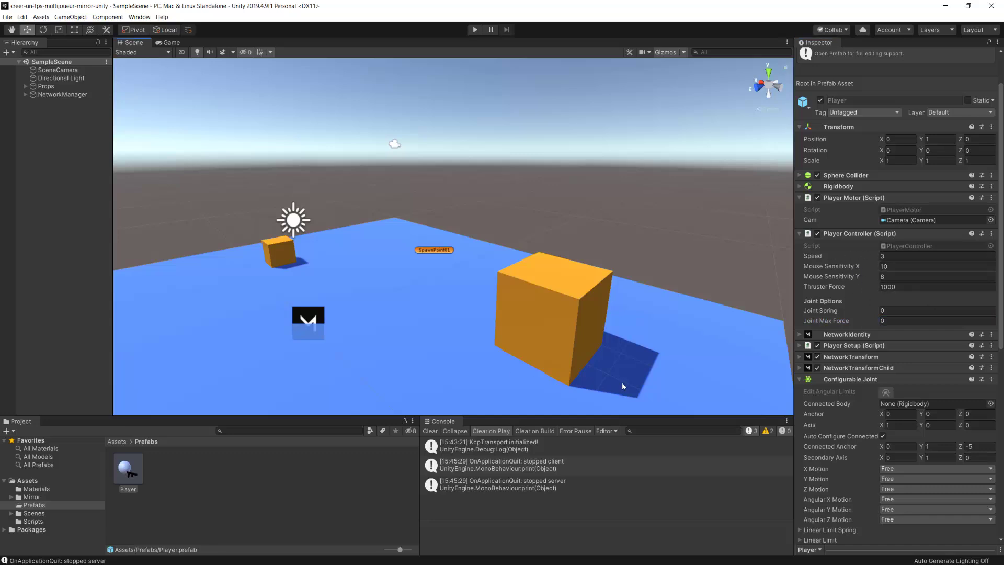
pyautogui.click(825, 312)
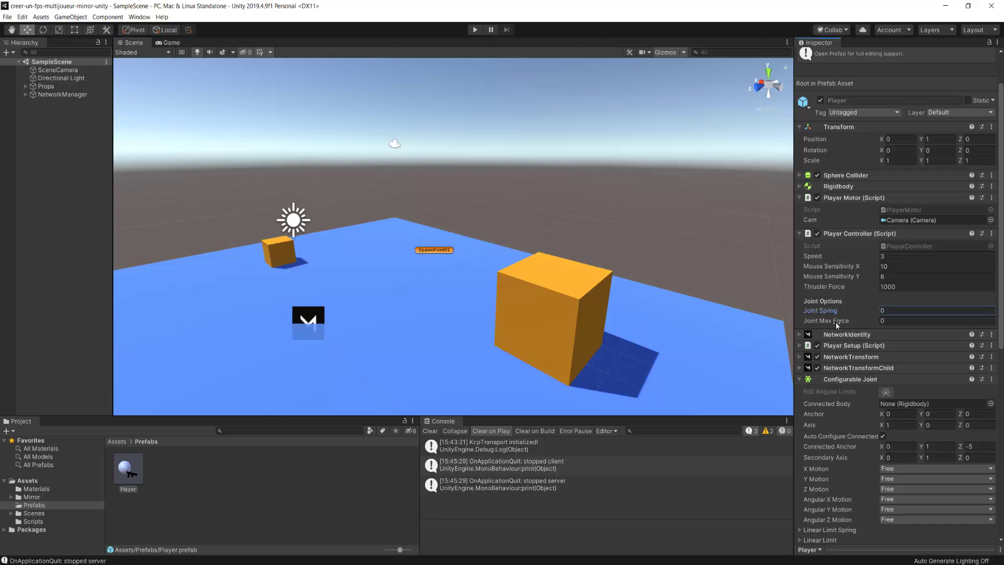
pyautogui.click(835, 322)
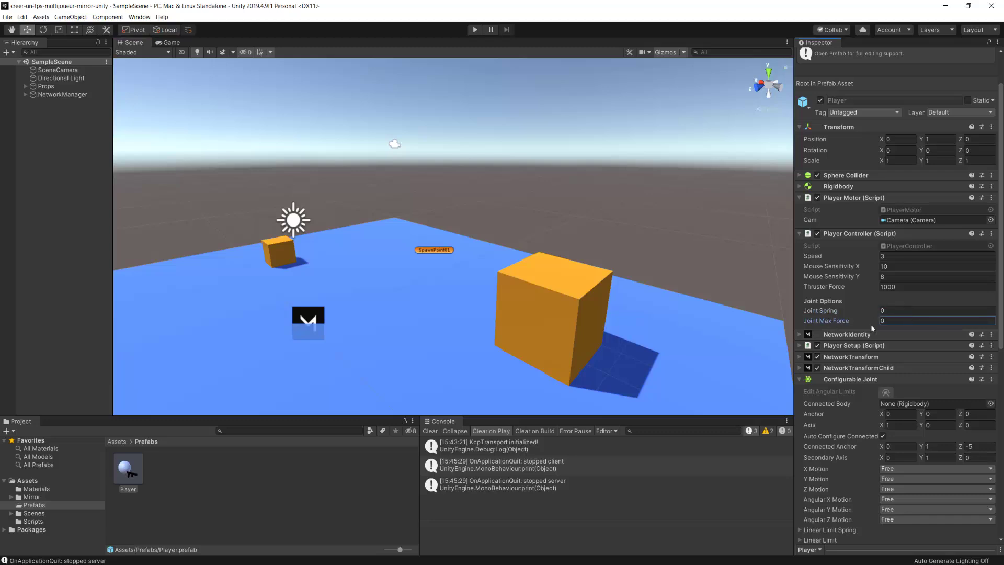
pyautogui.scroll(-5, 860, 366)
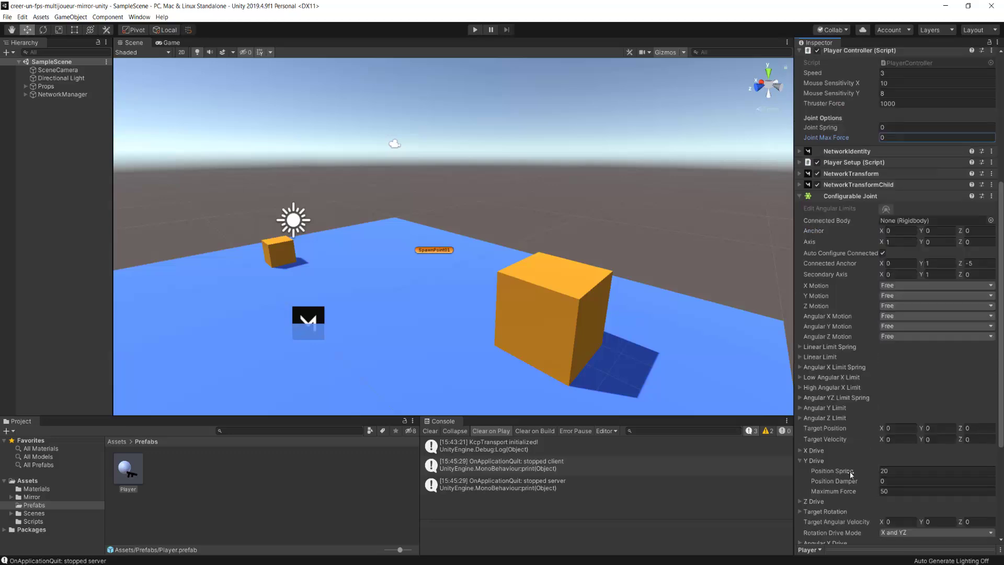
pyautogui.click(836, 473)
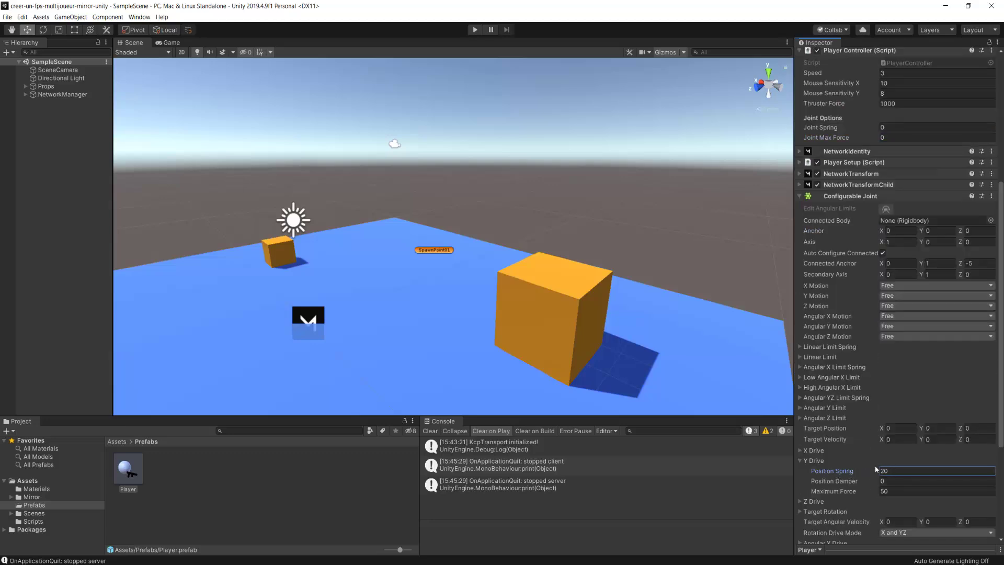
pyautogui.click(849, 491)
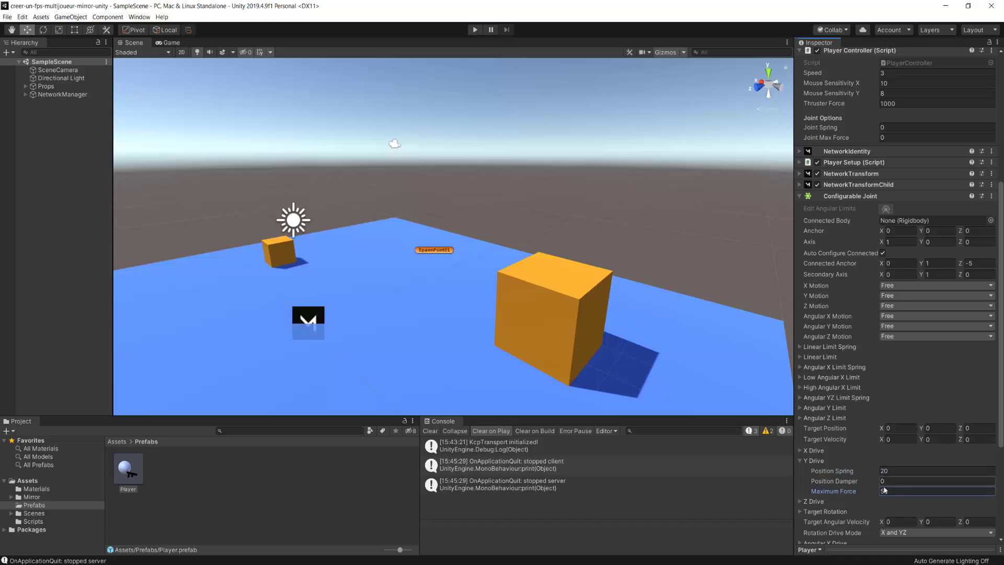
# Set Joint Spring to 20 and Joint Max Force to 50 in the Player Controller
pyautogui.click(890, 128)
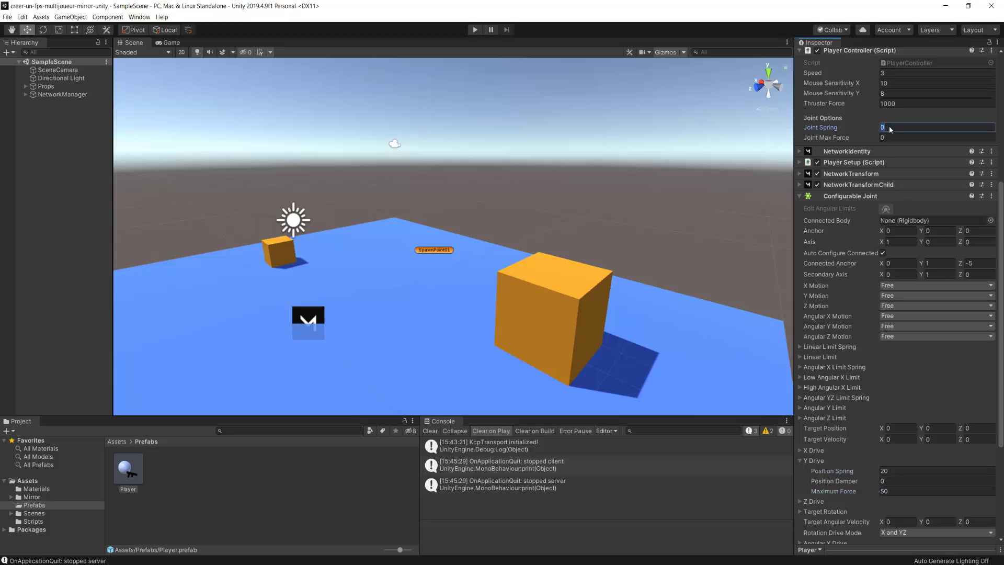
pyautogui.write('20')
pyautogui.click(893, 137)
pyautogui.write('50')
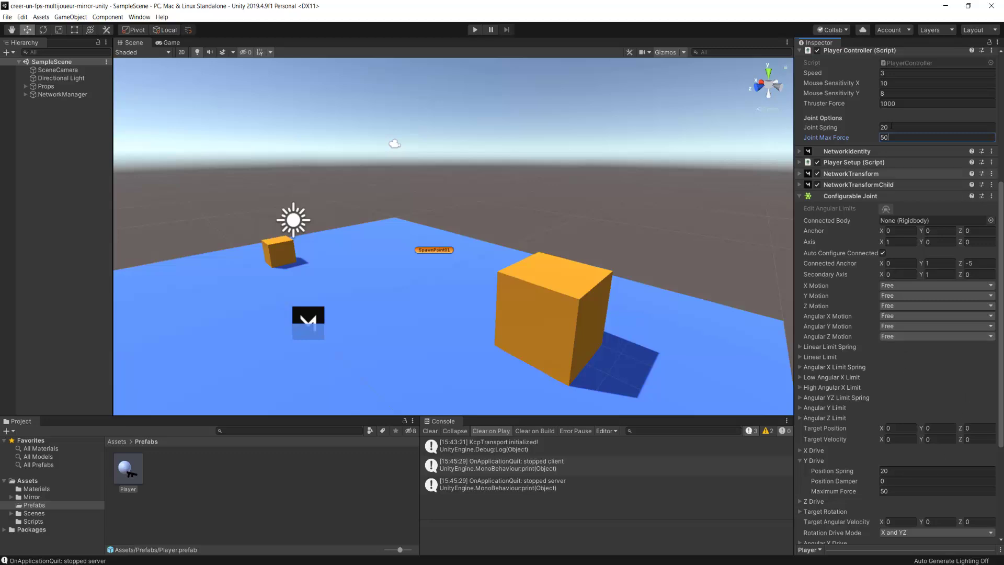
pyautogui.scroll(3, 874, 309)
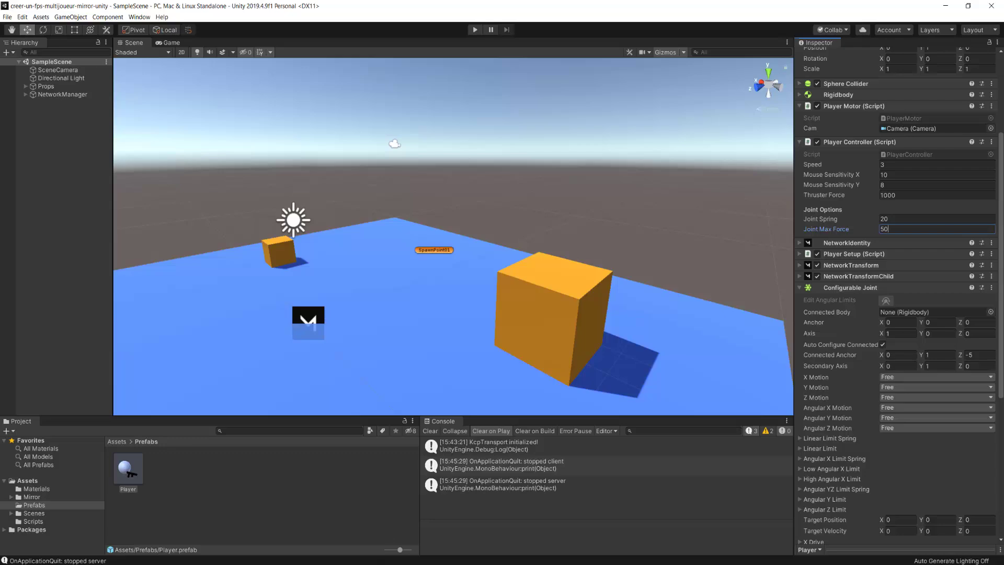
pyautogui.hotkey('alt', 'Tab')
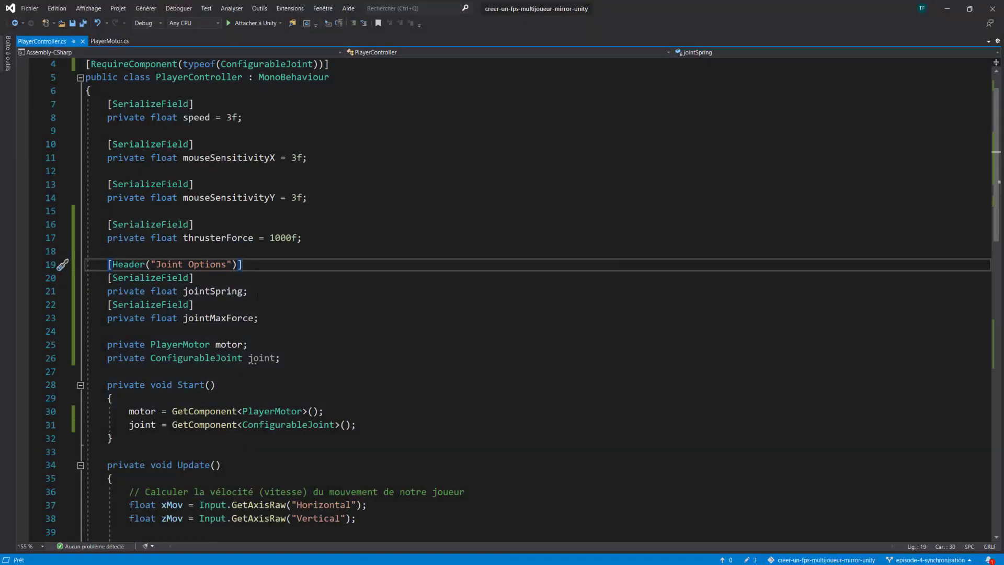
# Default jointSpring to 20 and jointMaxForce to 50f in code, save, and let Unity recompile
pyautogui.press('Down')
pyautogui.press('Down')
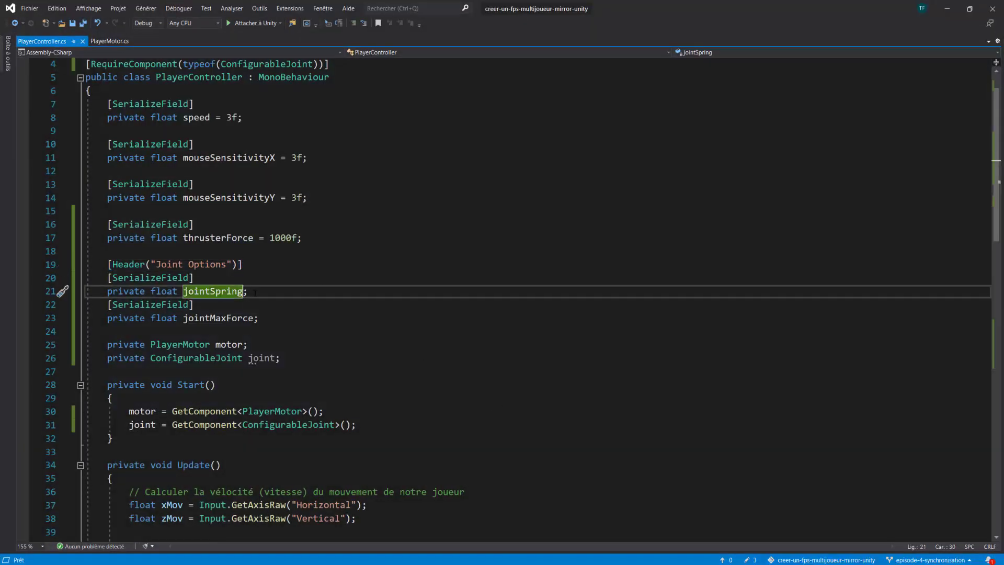
pyautogui.write('= ')
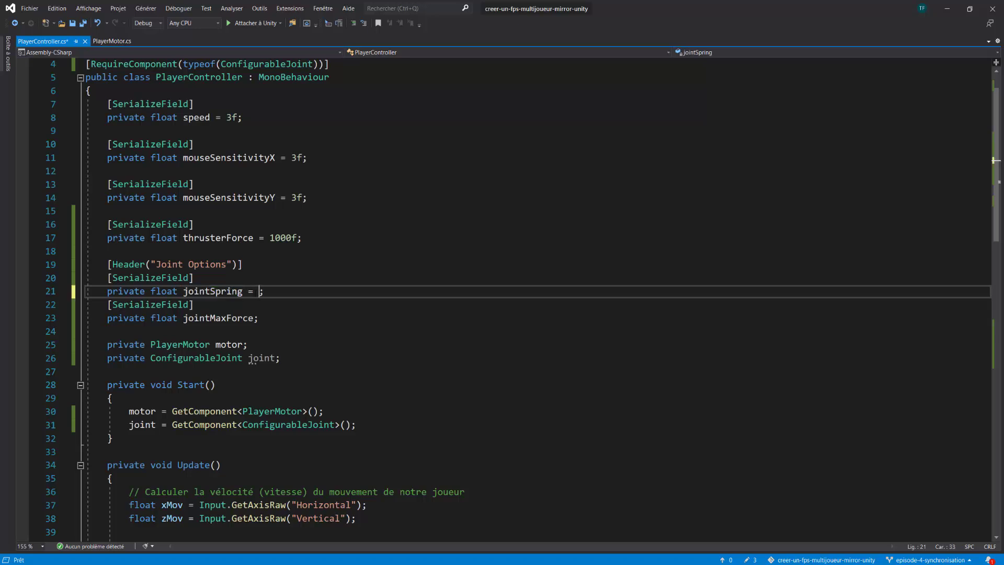
pyautogui.write('20')
pyautogui.press('Down')
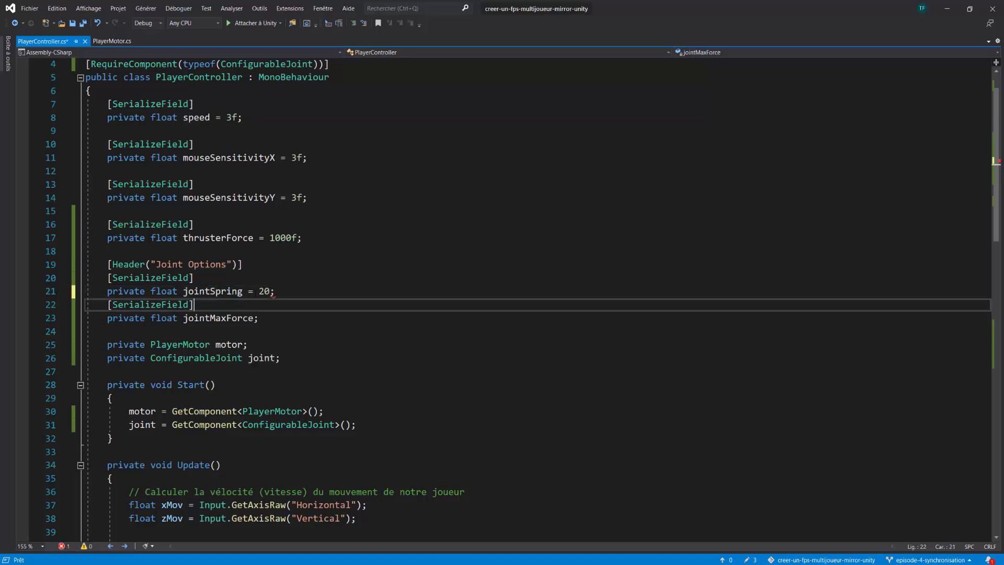
pyautogui.press('Down')
pyautogui.press('Left')
pyautogui.write('= ')
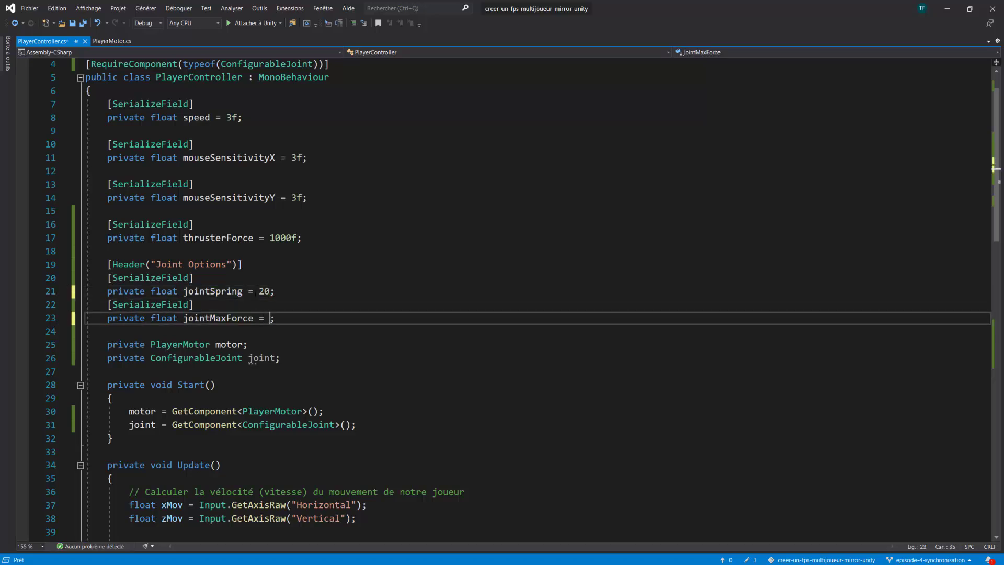
pyautogui.write('50f')
pyautogui.press('Up')
pyautogui.press('Up')
pyautogui.press('Left')
pyautogui.write('f')
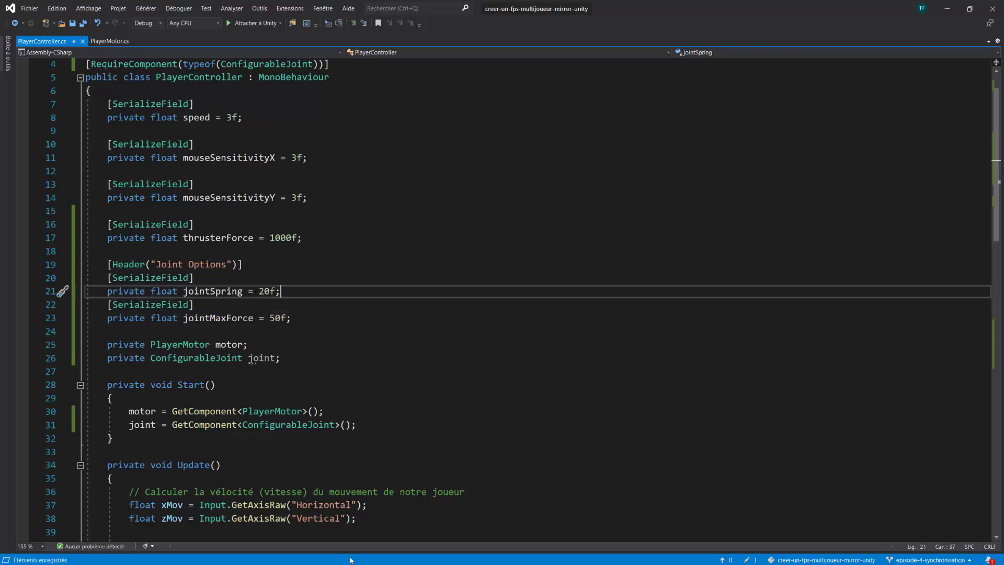
pyautogui.hotkey('ctrl', 's')
pyautogui.hotkey('alt', 'Tab')
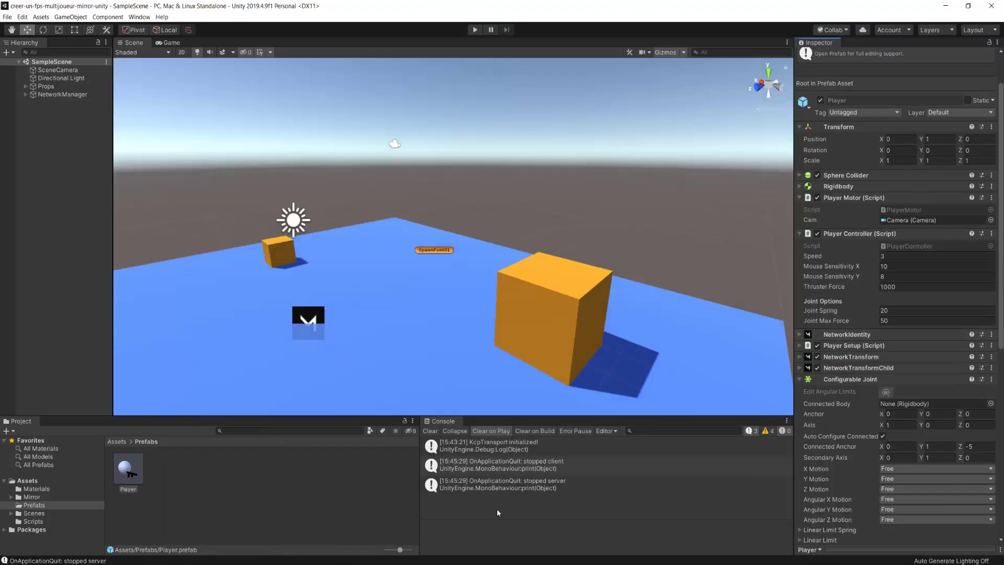
pyautogui.hotkey('alt', 'Tab')
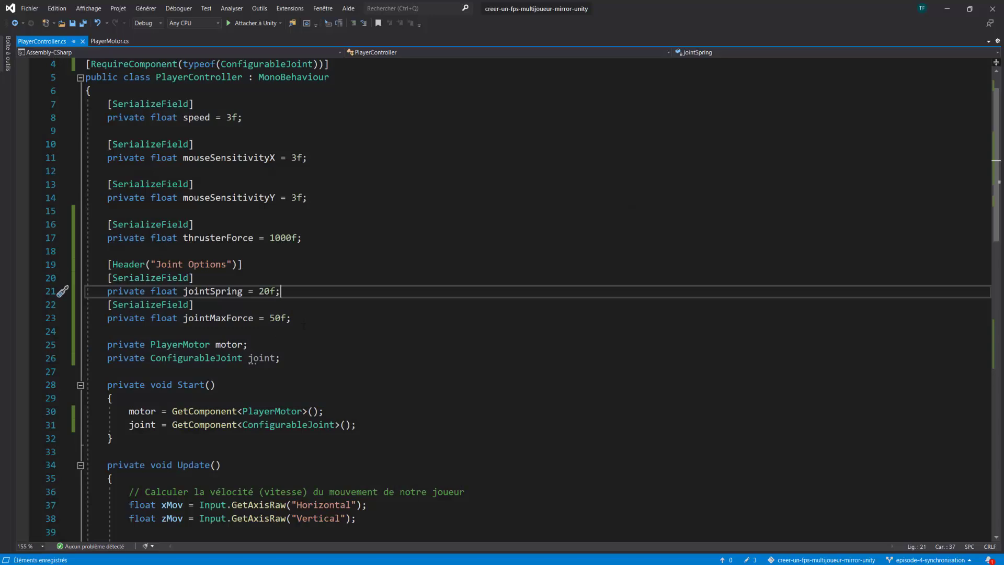
pyautogui.scroll(-3, 299, 316)
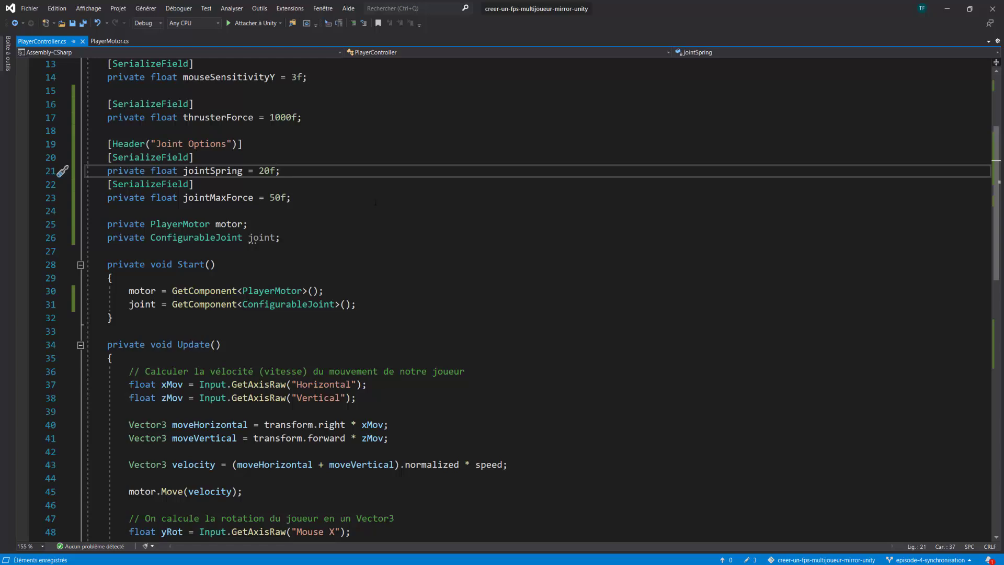
# Add a private void SetJointSettings() method below Update
pyautogui.scroll(-12, 395, 208)
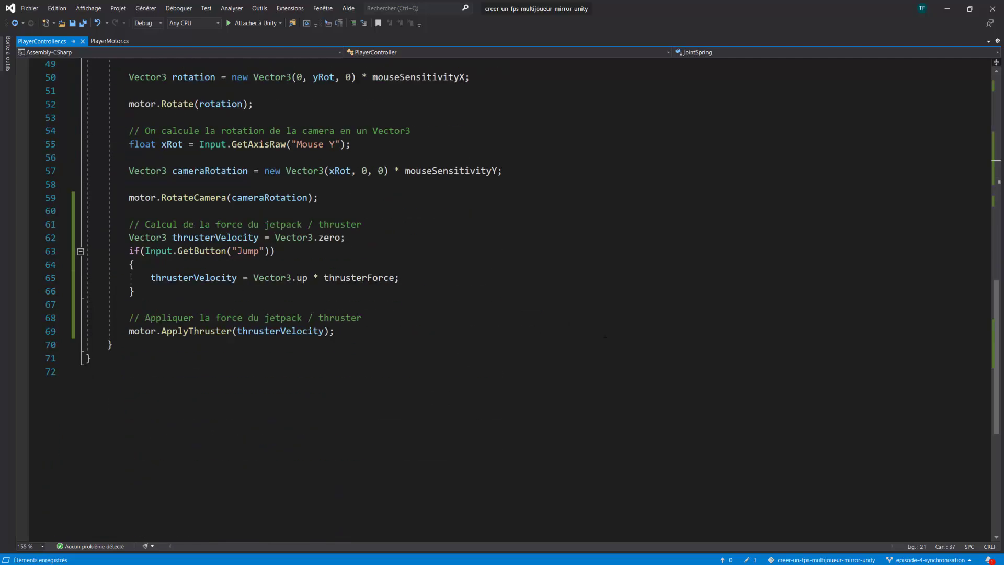
pyautogui.scroll(-2, 160, 266)
pyautogui.click(161, 266)
pyautogui.press('Return')
pyautogui.press('Return')
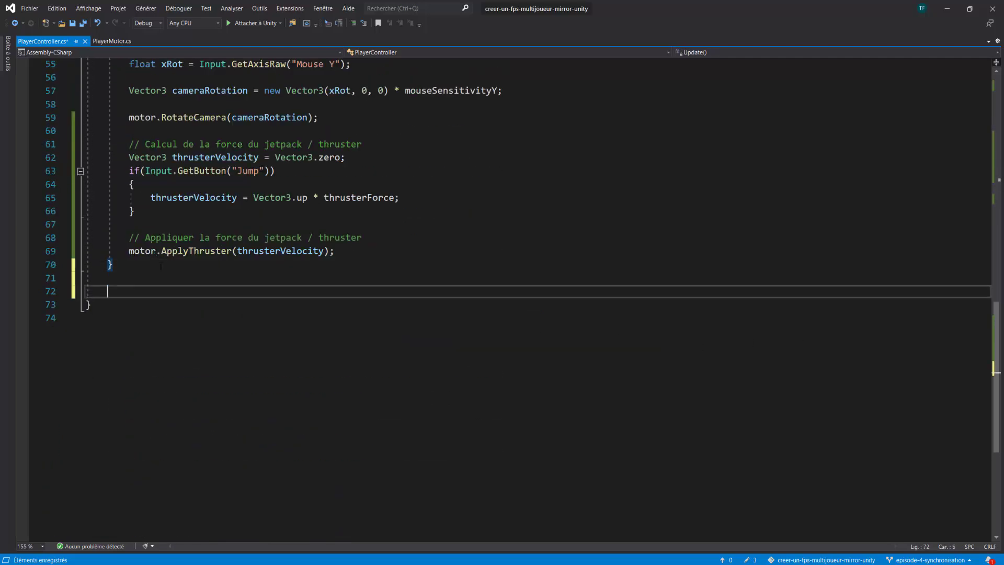
pyautogui.scroll(6, 160, 265)
pyautogui.scroll(5, 160, 265)
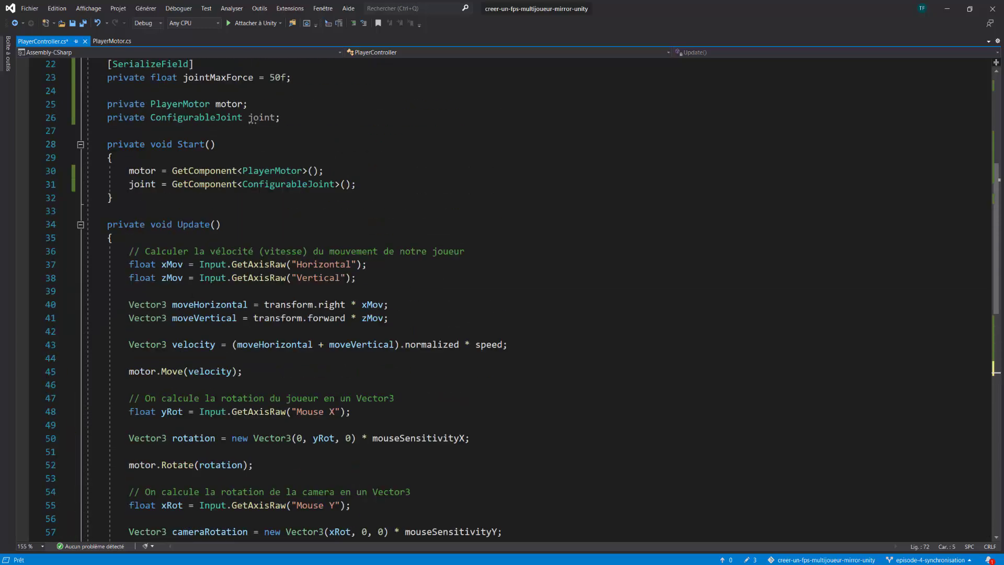
pyautogui.scroll(-7, 252, 120)
pyautogui.scroll(-3, 210, 313)
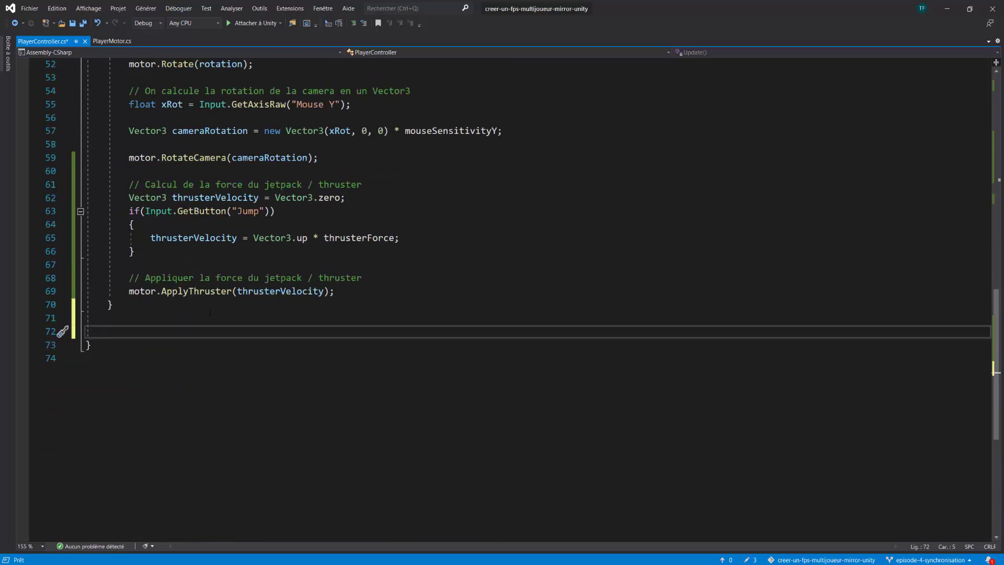
pyautogui.write('private void ')
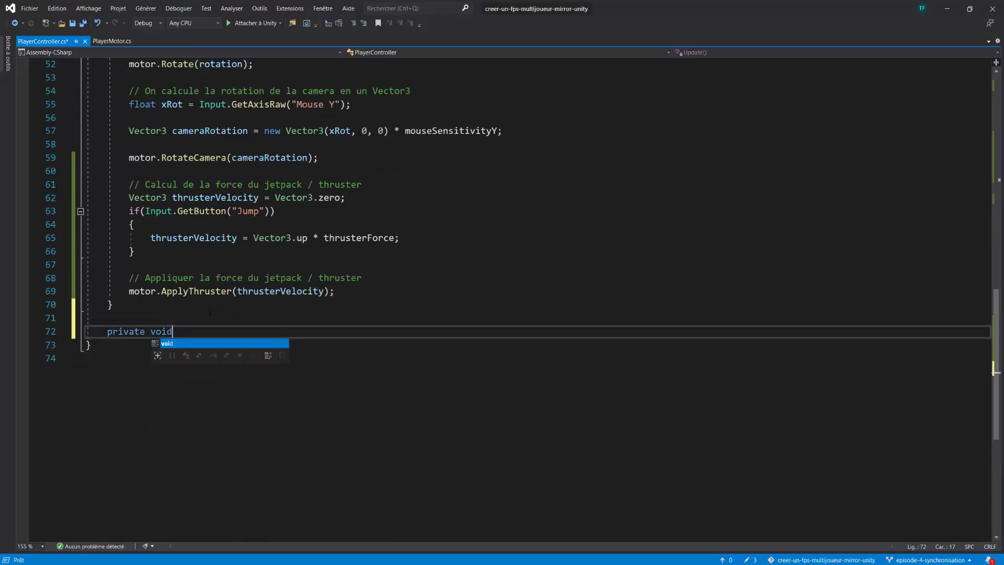
pyautogui.write('SetJ')
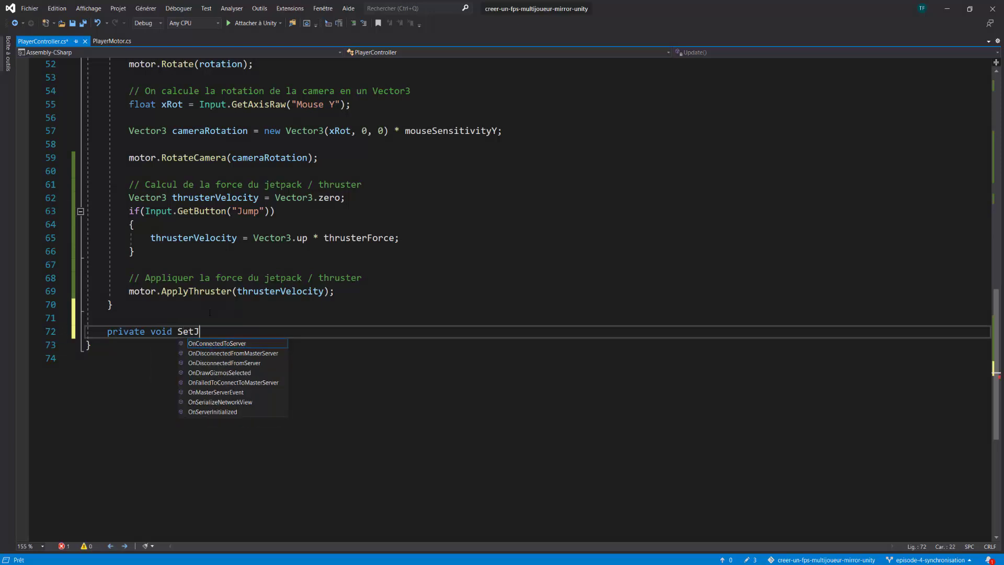
pyautogui.write('ointSetti')
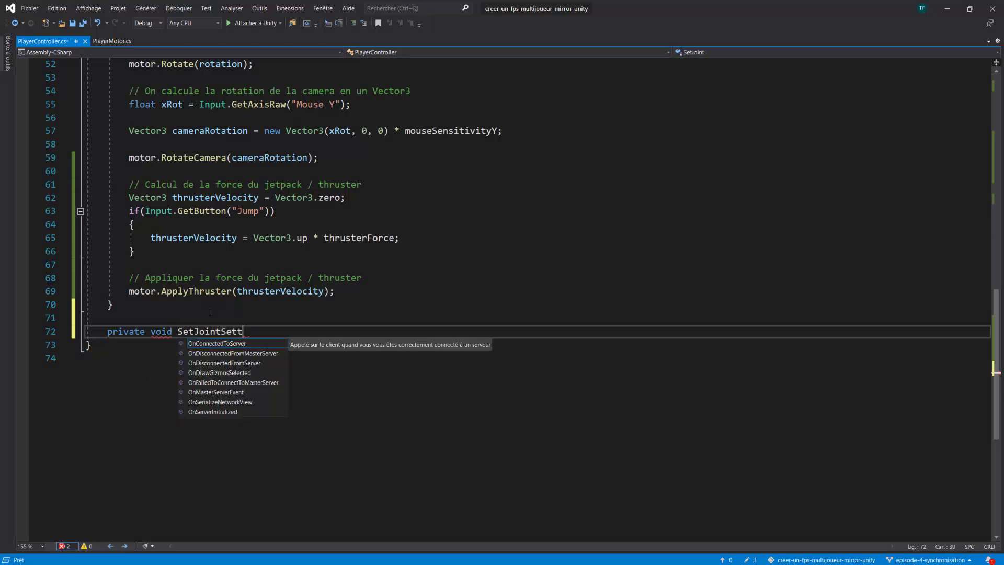
pyautogui.write('ngs()')
pyautogui.press('Return')
pyautogui.write('{')
pyautogui.press('Return')
# Write joint.yDrive.maximumForce = 50f; inside the method
pyautogui.write('joi')
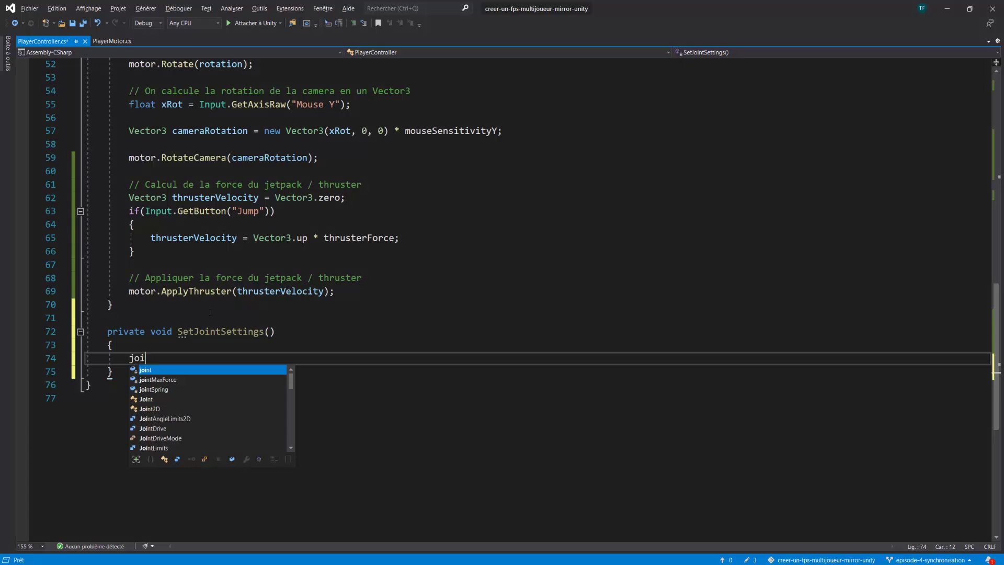
pyautogui.write('nt.ydr')
pyautogui.scroll(1, 189, 398)
pyautogui.press('Tab')
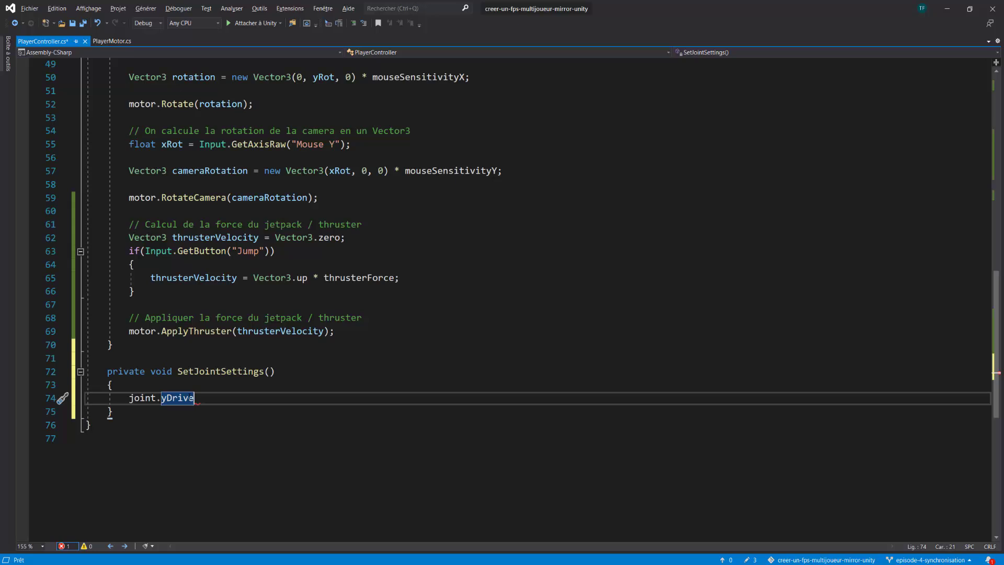
pyautogui.write('.')
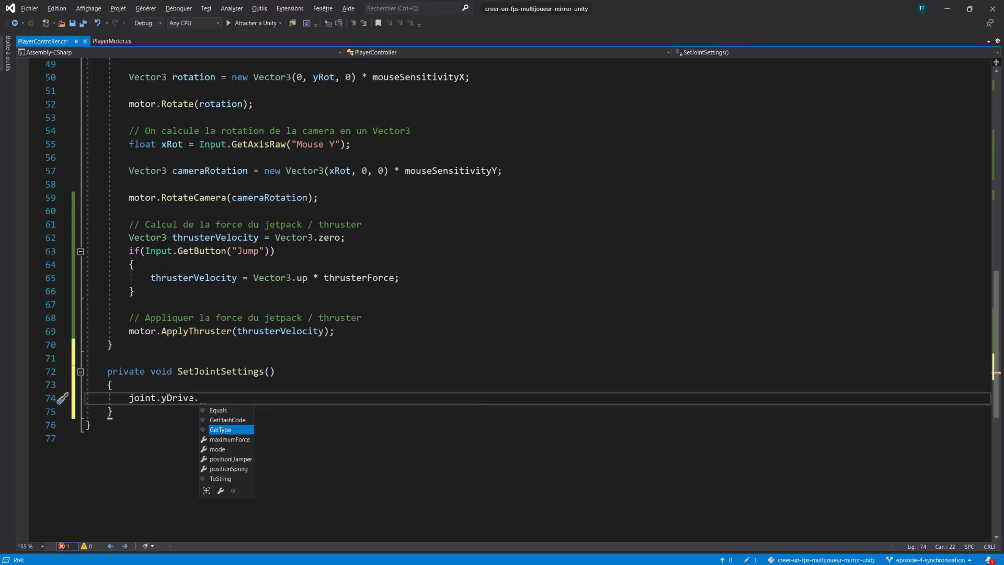
pyautogui.write('m')
pyautogui.press('Tab')
pyautogui.write('=')
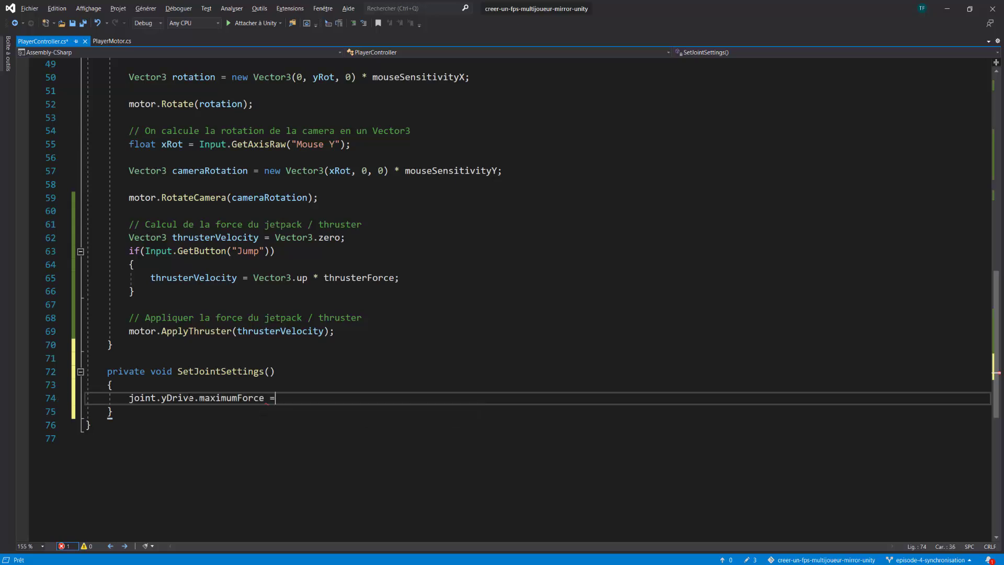
pyautogui.write(' 50f;')
# Replace that assignment with joint.yDrive = new JointDrive {
pyautogui.moveTo(162, 397)
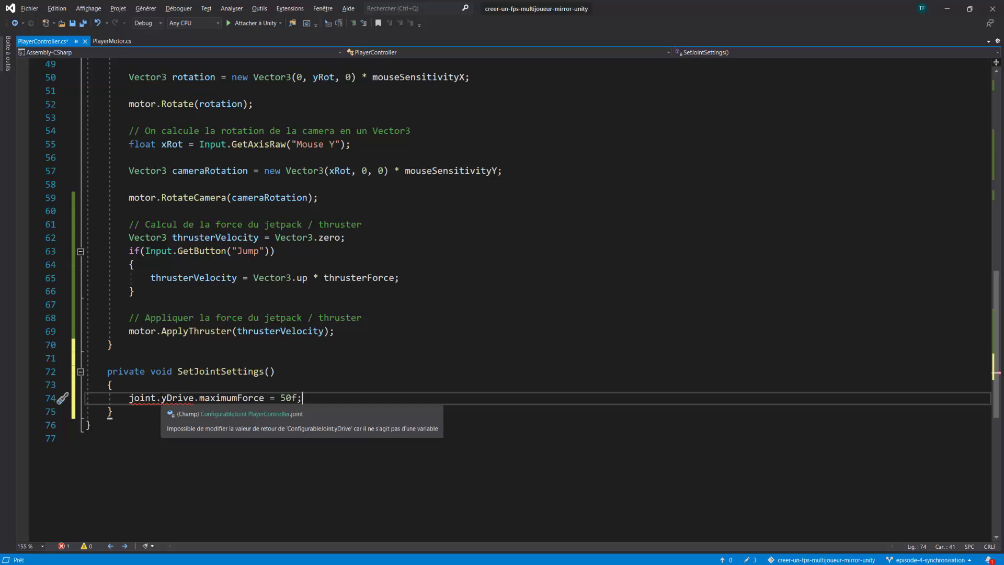
pyautogui.moveTo(193, 398); pyautogui.dragTo(302, 398)
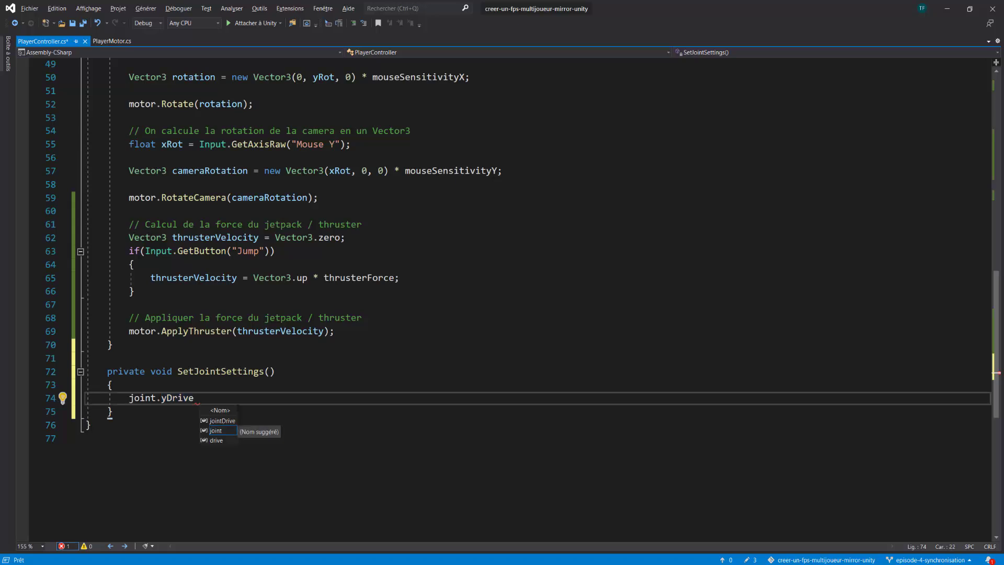
pyautogui.write('= new ')
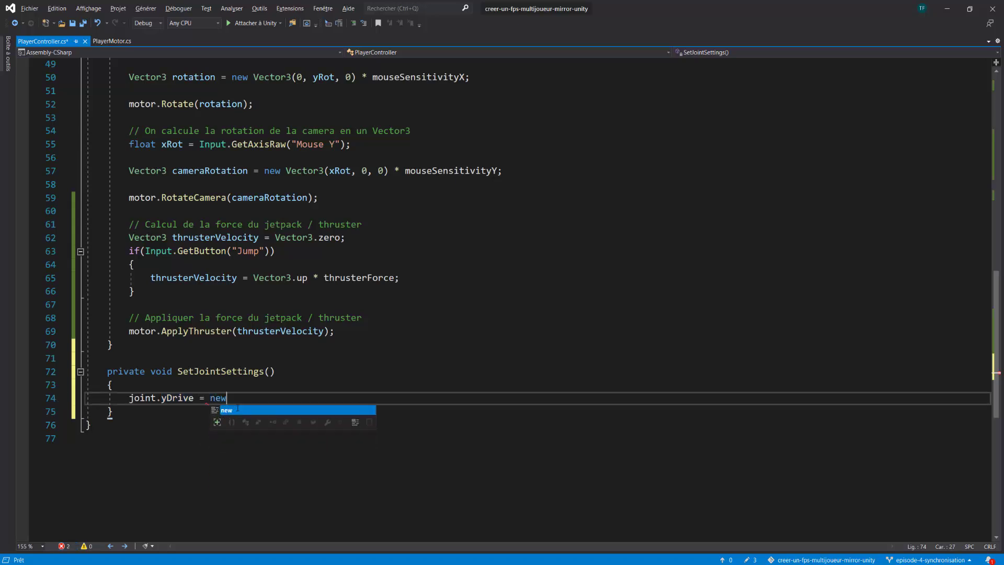
pyautogui.write('JointDr')
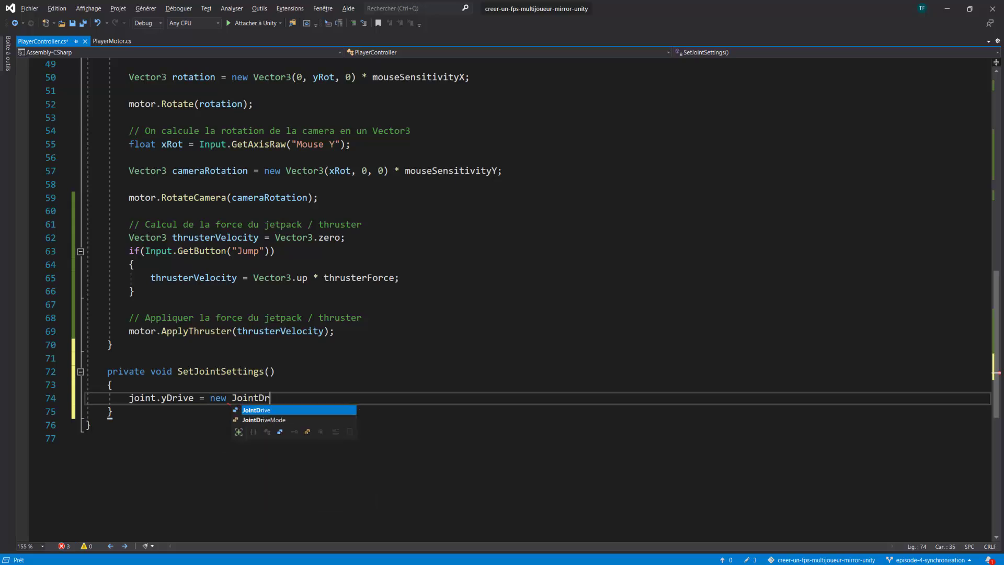
pyautogui.press('Tab')
pyautogui.write('{')
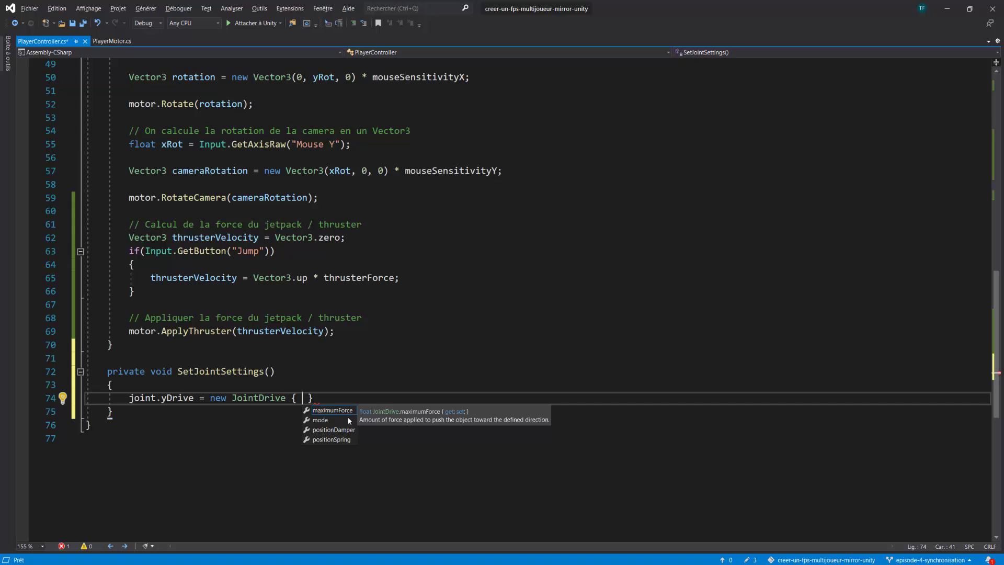
# Fill the initializer with positionSpring = jointSpring, maximumForce = jointMaxForce, then save
pyautogui.write('posit')
pyautogui.write('ionS')
pyautogui.press('Tab')
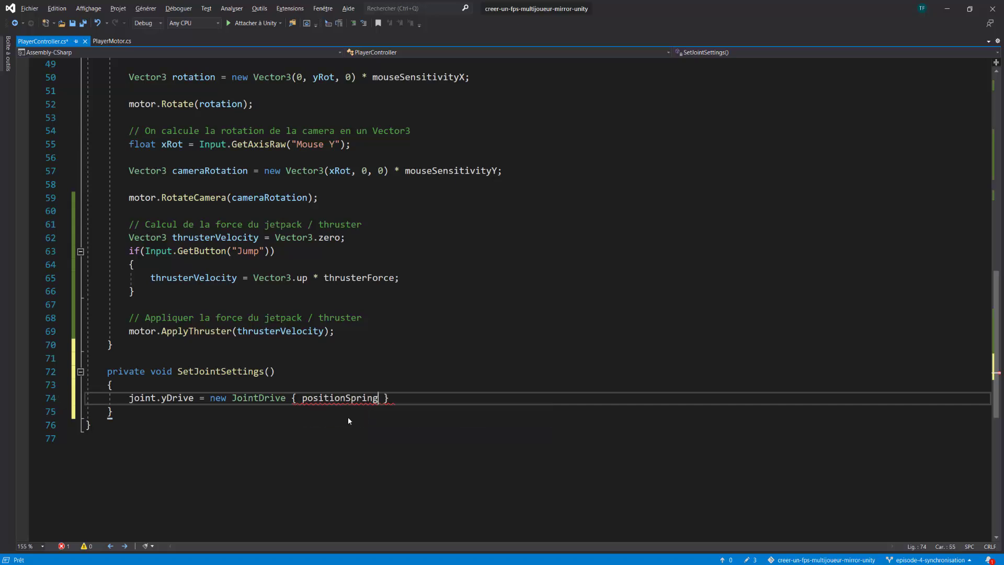
pyautogui.write('= joi ')
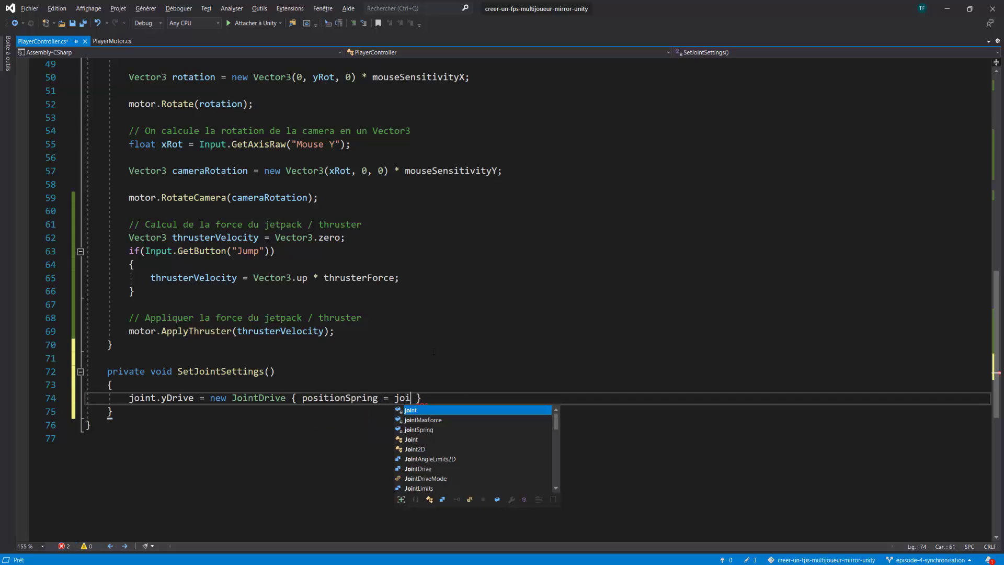
pyautogui.write('nts')
pyautogui.press('Tab')
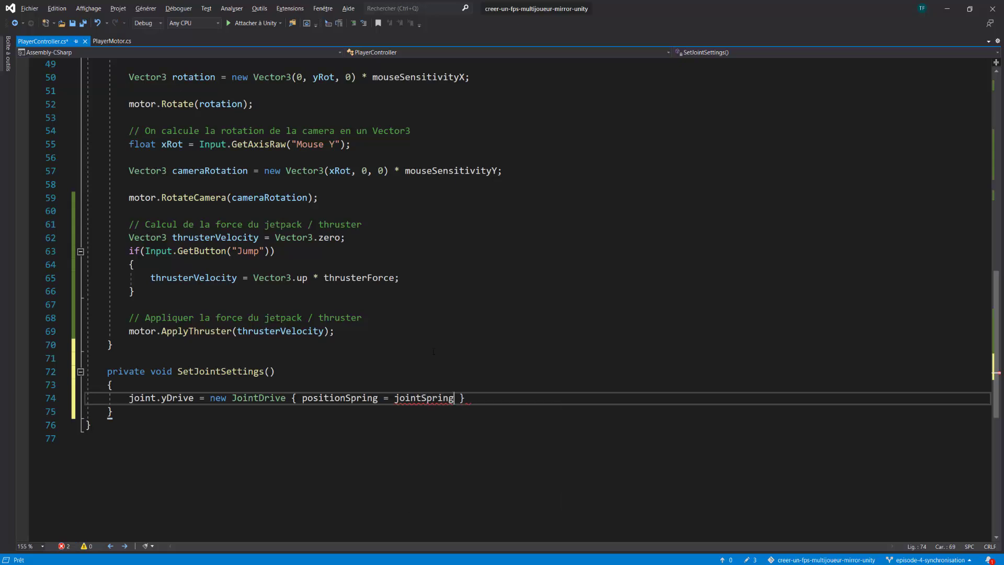
pyautogui.write(',')
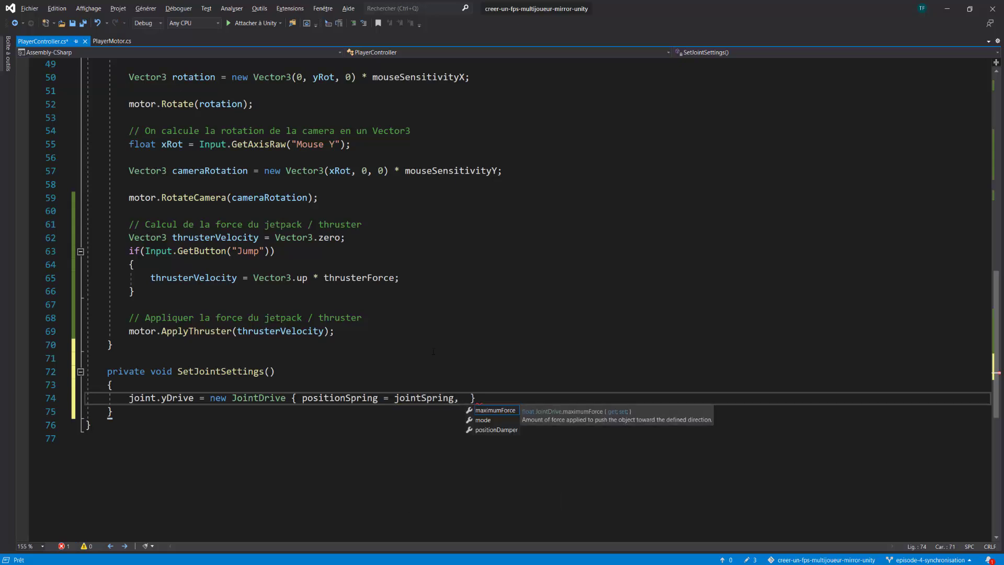
pyautogui.press('Tab')
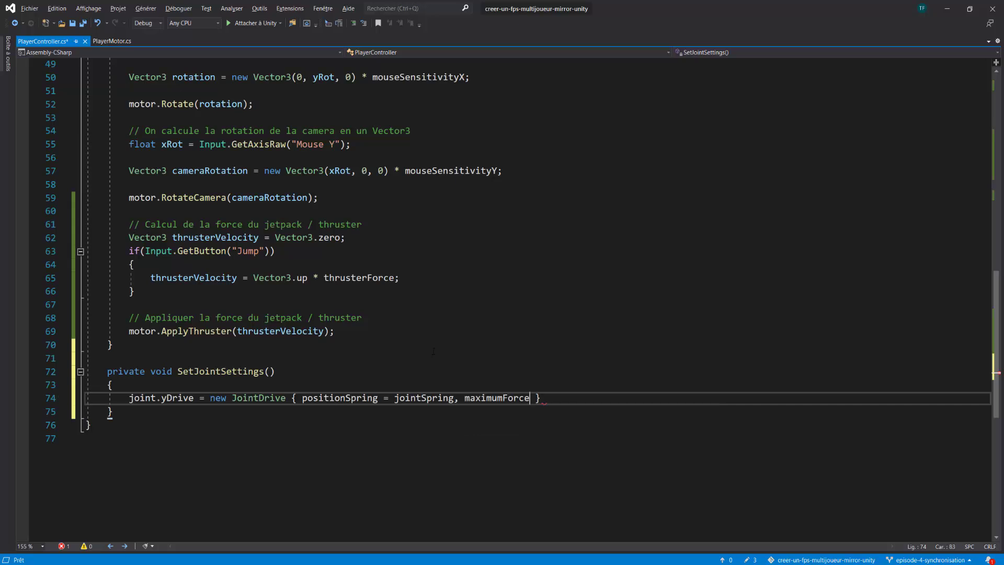
pyautogui.write('= ')
pyautogui.write('jointM')
pyautogui.press('Tab')
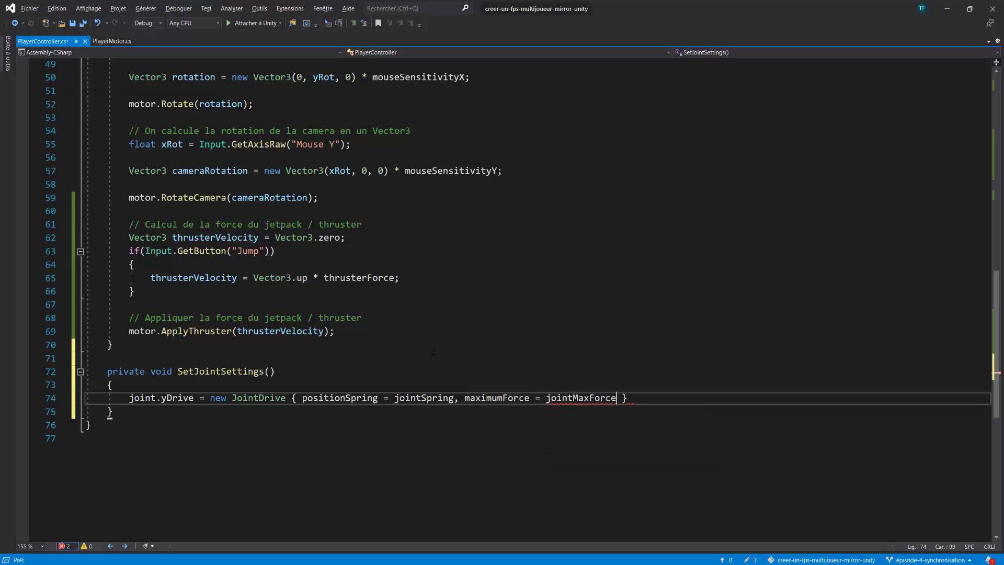
pyautogui.press('End')
pyautogui.write(';')
pyautogui.hotkey('ctrl', 's')
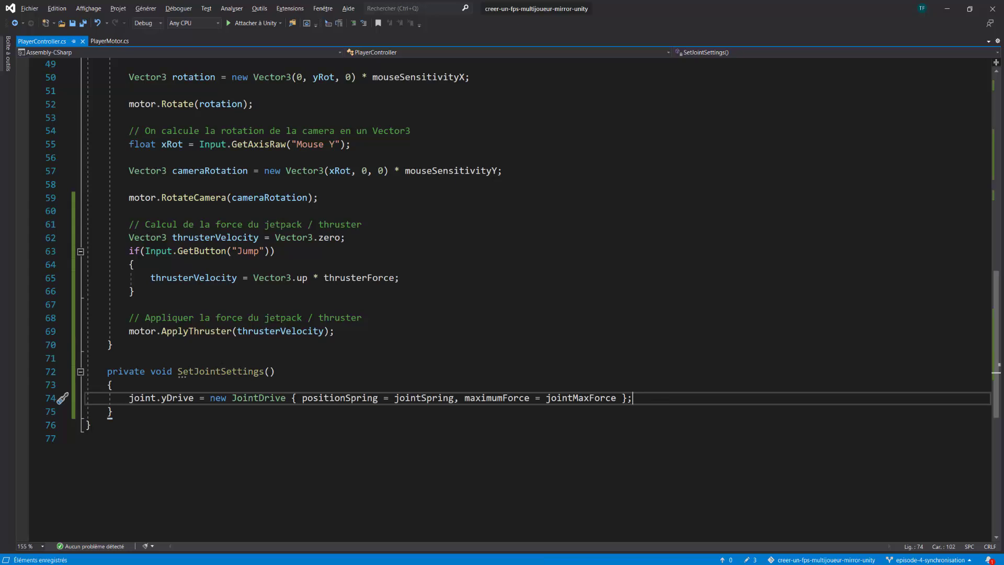
# Review the SetJointSettings yDrive assignment, highlighting positionSpring and jointSpring
pyautogui.doubleClick(225, 371)
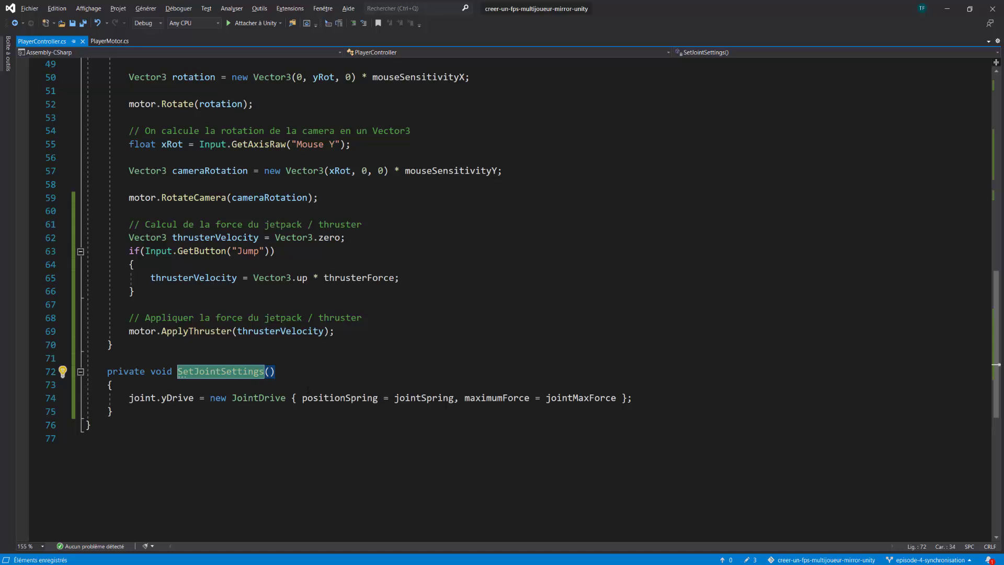
pyautogui.moveTo(302, 397); pyautogui.dragTo(617, 398)
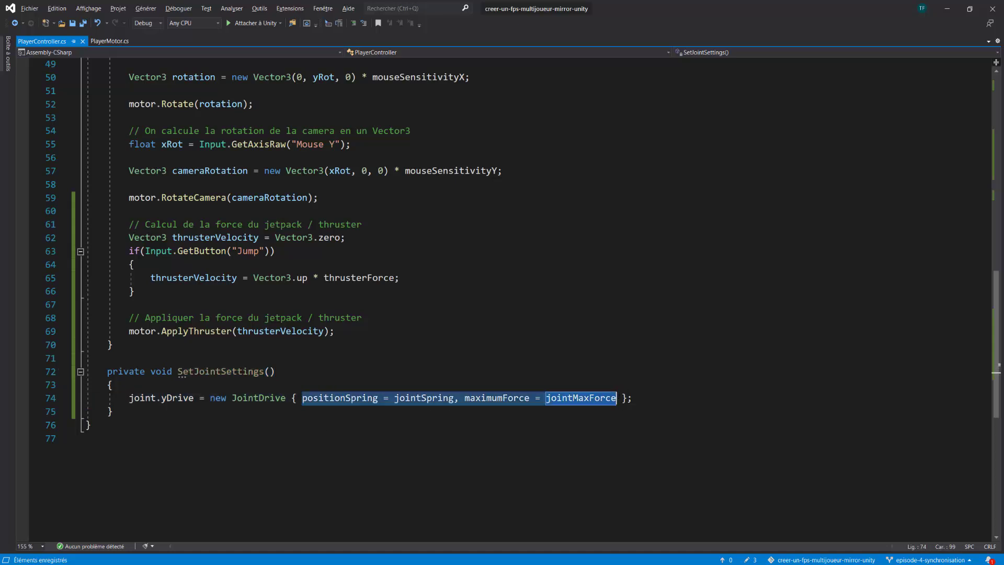
pyautogui.click(670, 396)
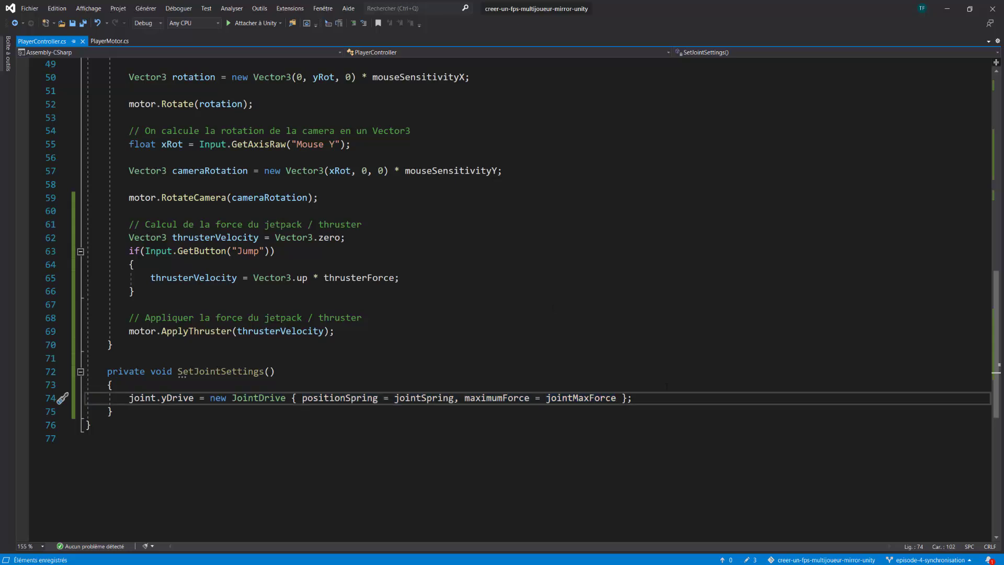
pyautogui.doubleClick(421, 397)
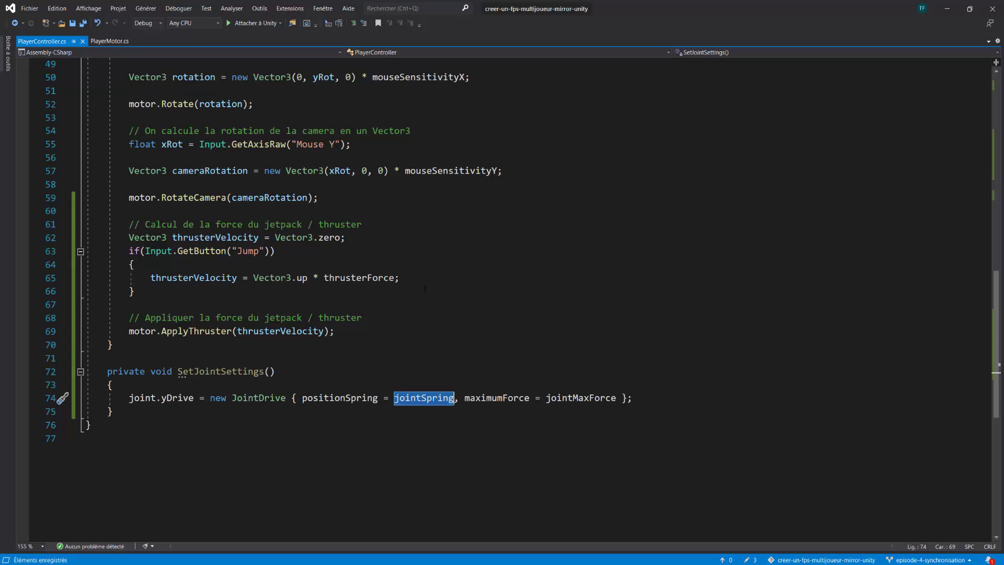
pyautogui.scroll(4, 421, 366)
pyautogui.scroll(6, 415, 311)
pyautogui.scroll(1, 415, 311)
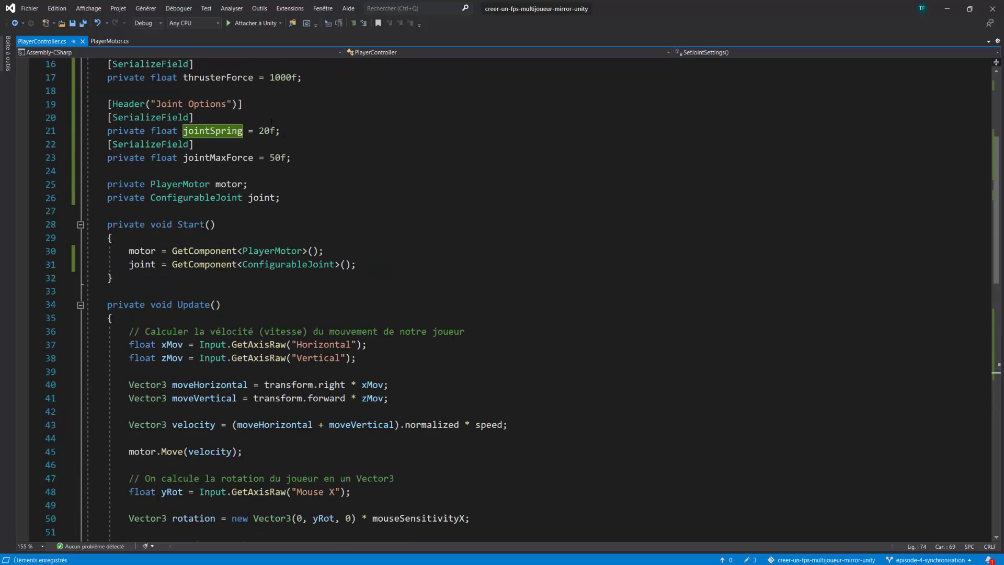
pyautogui.scroll(-11, 429, 308)
pyautogui.scroll(-1, 458, 370)
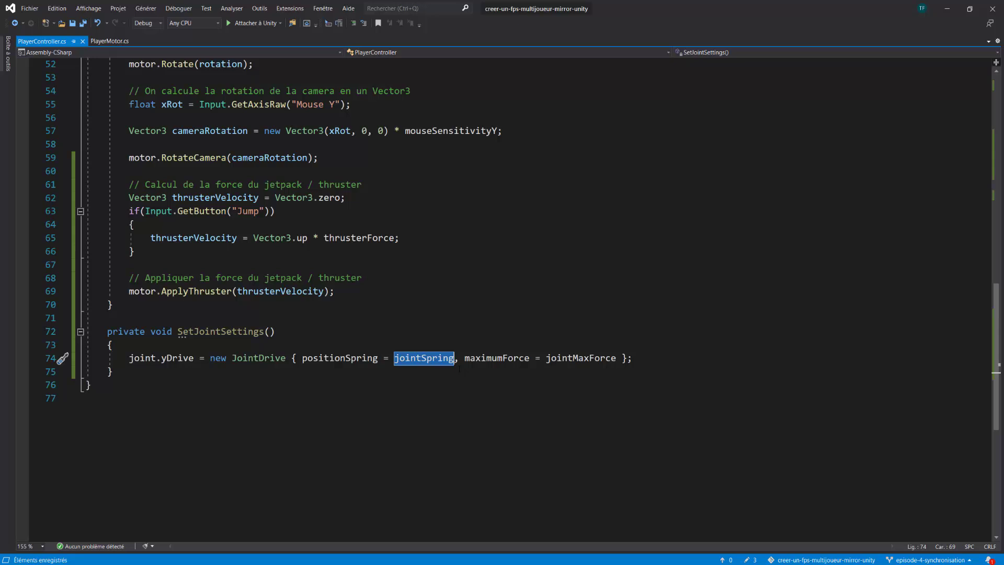
pyautogui.doubleClick(340, 358)
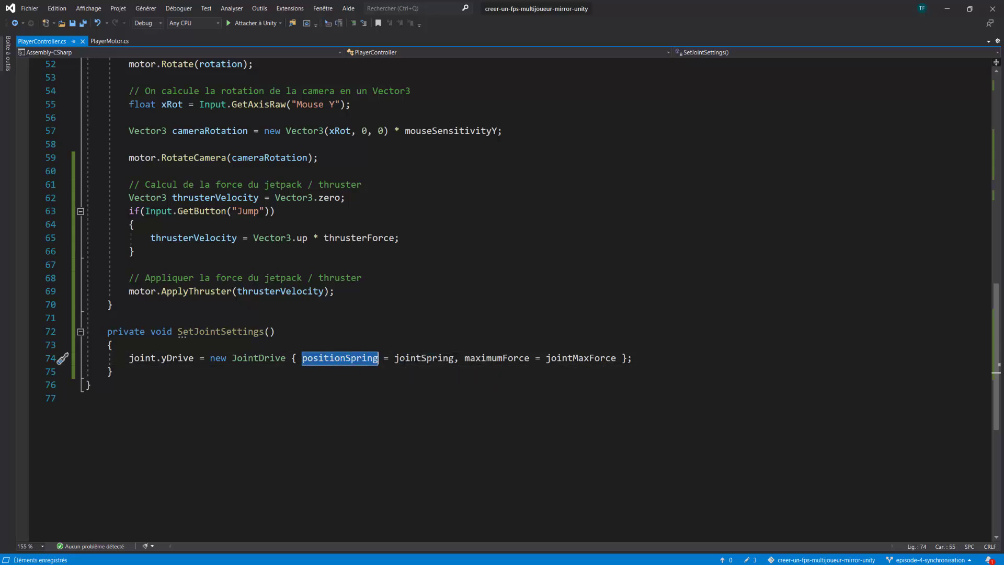
pyautogui.click(421, 358)
pyautogui.doubleClick(420, 359)
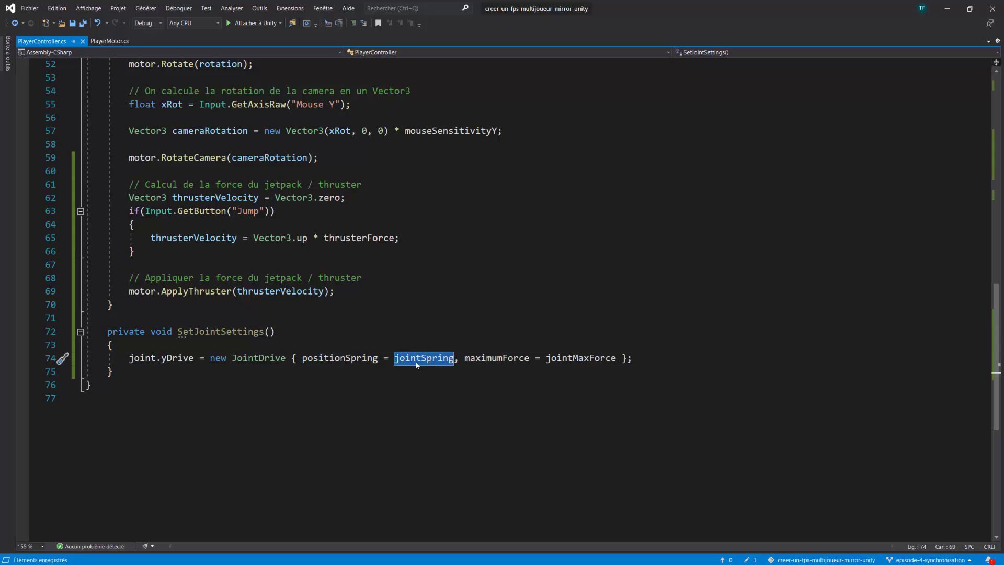
# Add a float _jointSpring parameter to the SetJointSettings method
pyautogui.doubleClick(340, 358)
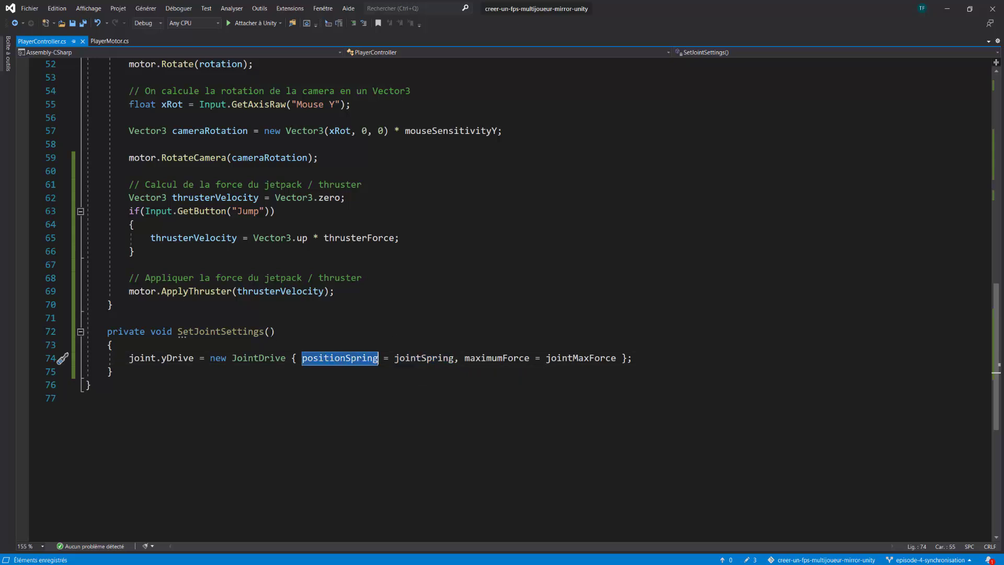
pyautogui.press('Up')
pyautogui.press('Up')
pyautogui.write('_')
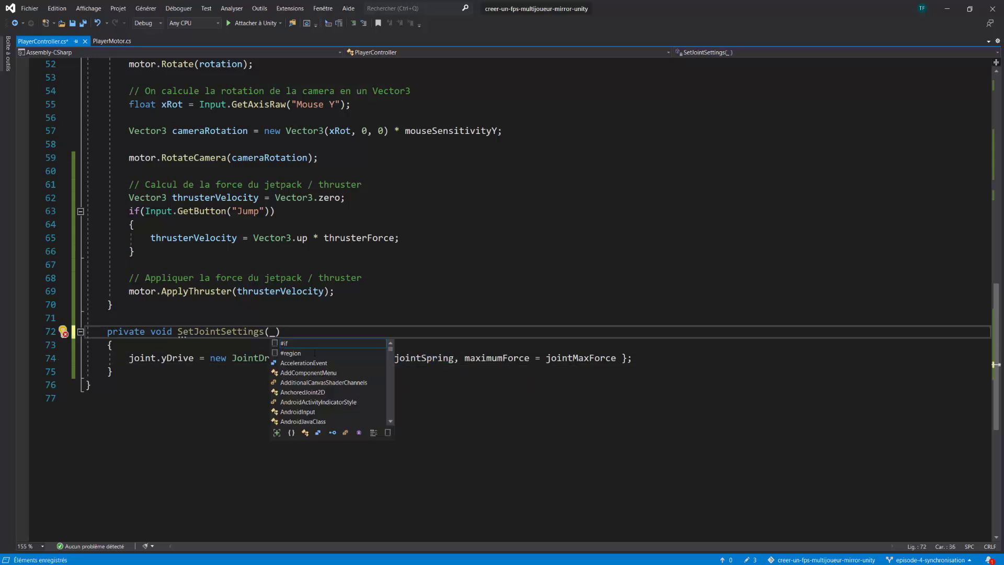
pyautogui.write('jointSpring')
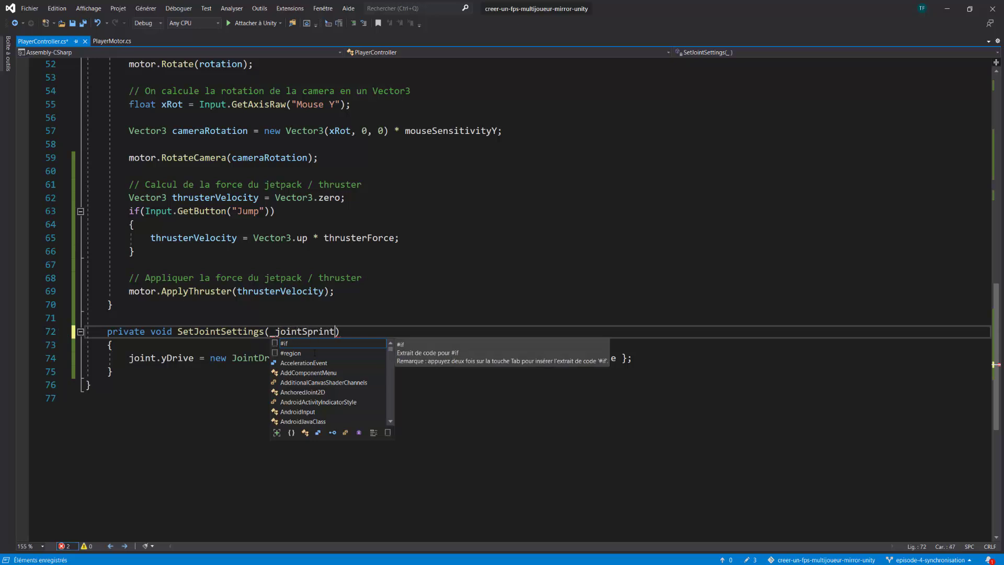
pyautogui.press('Escape')
pyautogui.press('Up')
pyautogui.press('Up')
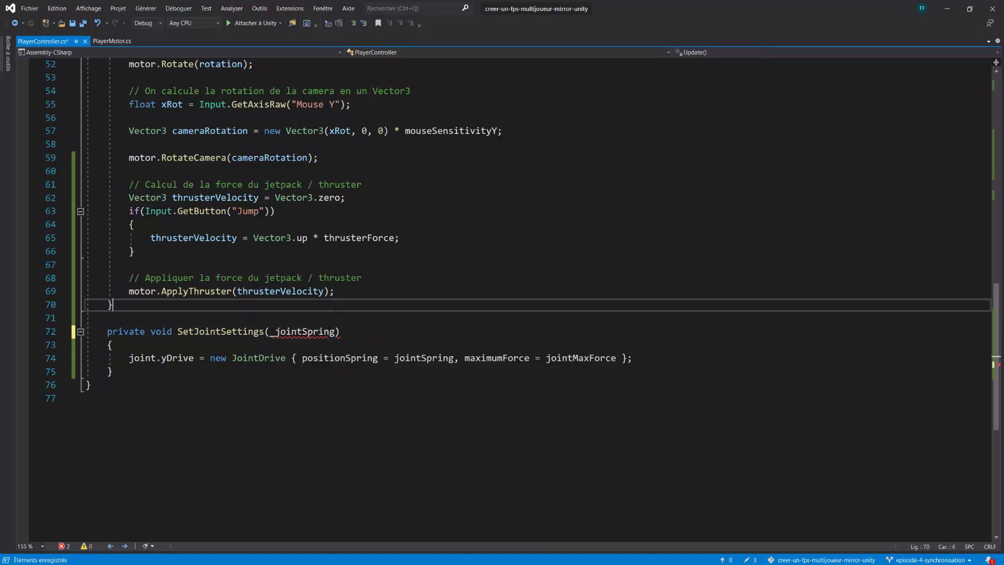
pyautogui.click(270, 331)
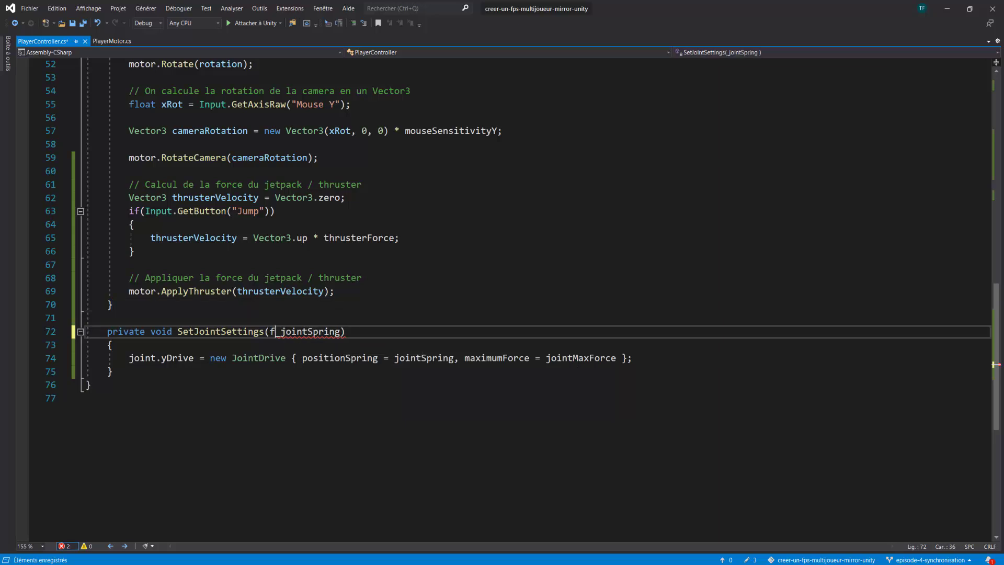
pyautogui.write('float')
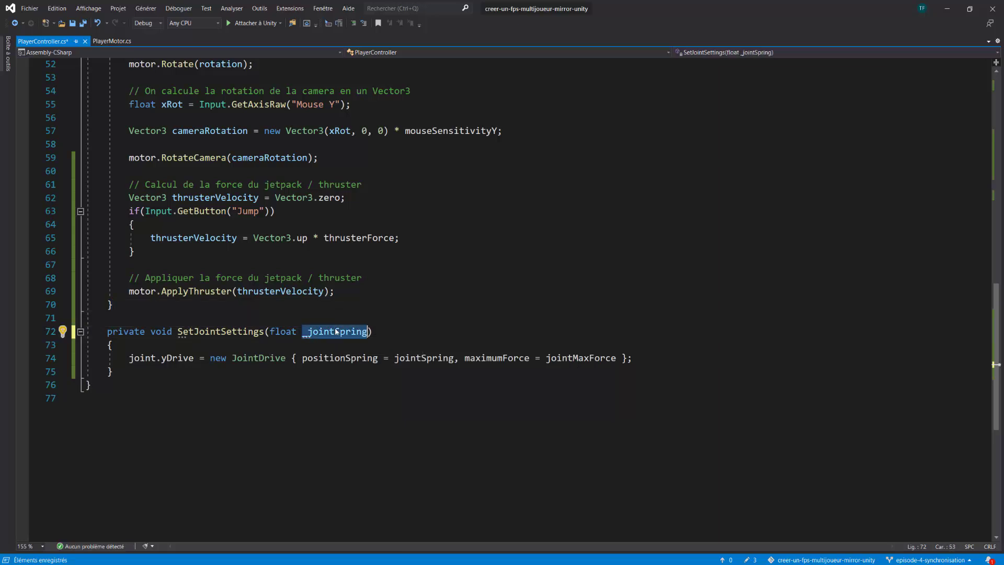
# Replace jointSpring with _jointSpring in the yDrive positionSpring assignment
pyautogui.doubleClick(411, 360)
pyautogui.write('_')
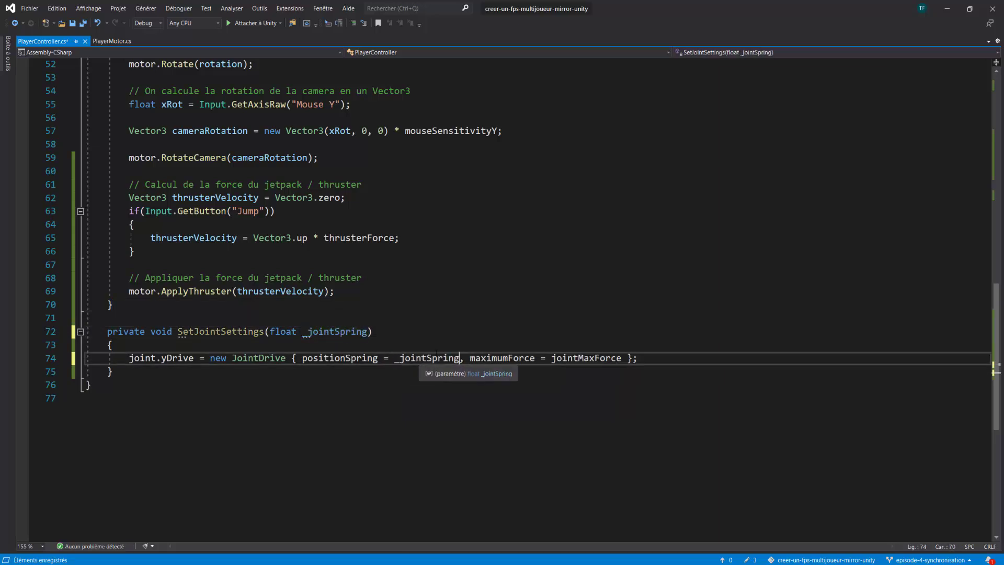
pyautogui.press('Tab')
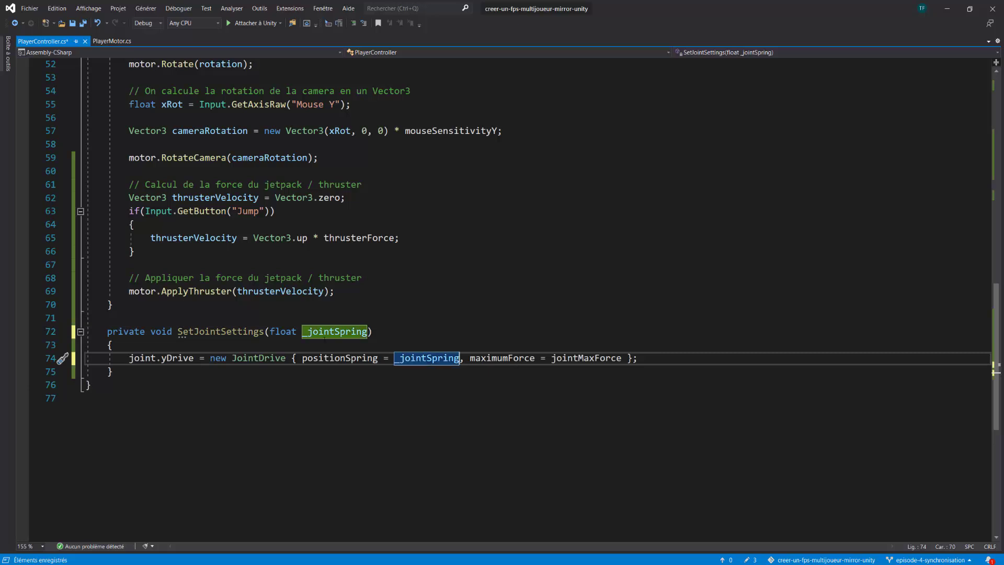
pyautogui.click(386, 331)
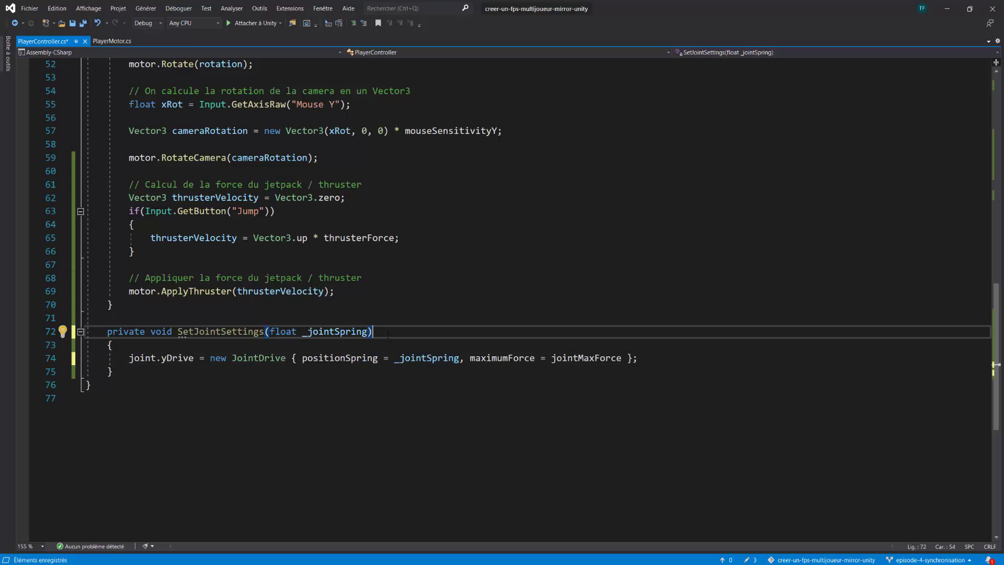
pyautogui.scroll(1, 398, 305)
pyautogui.scroll(1, 454, 387)
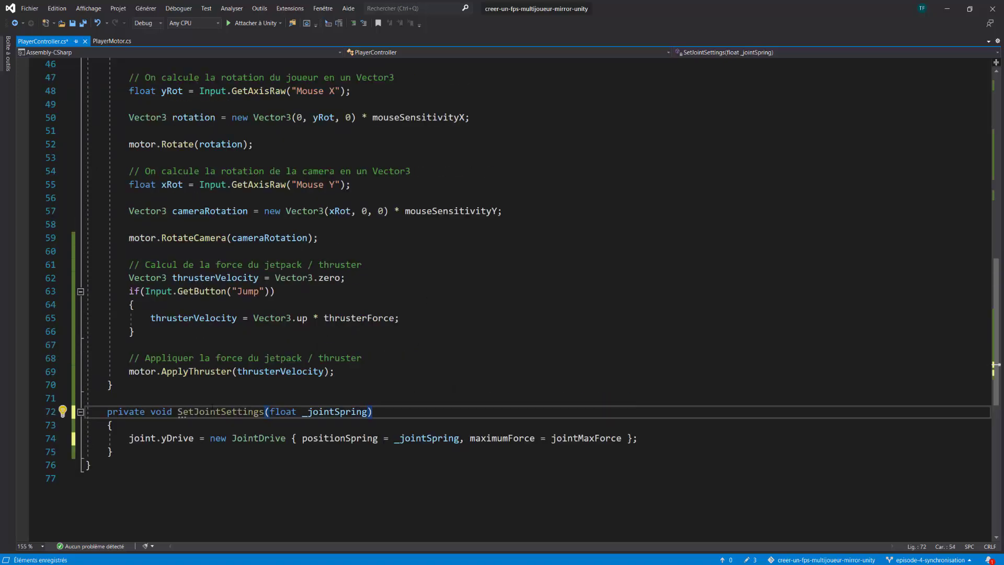
pyautogui.doubleClick(211, 411)
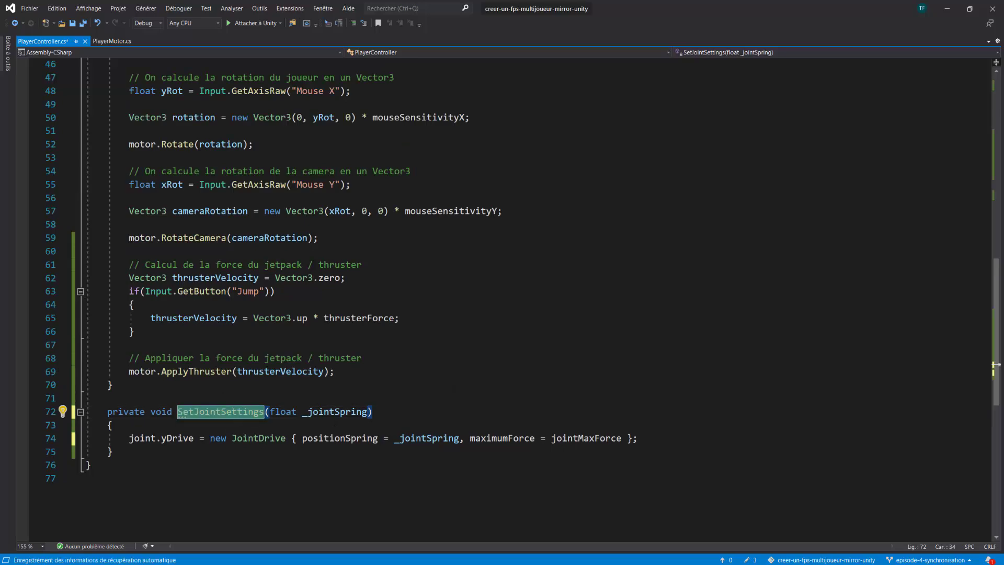
pyautogui.click(373, 411)
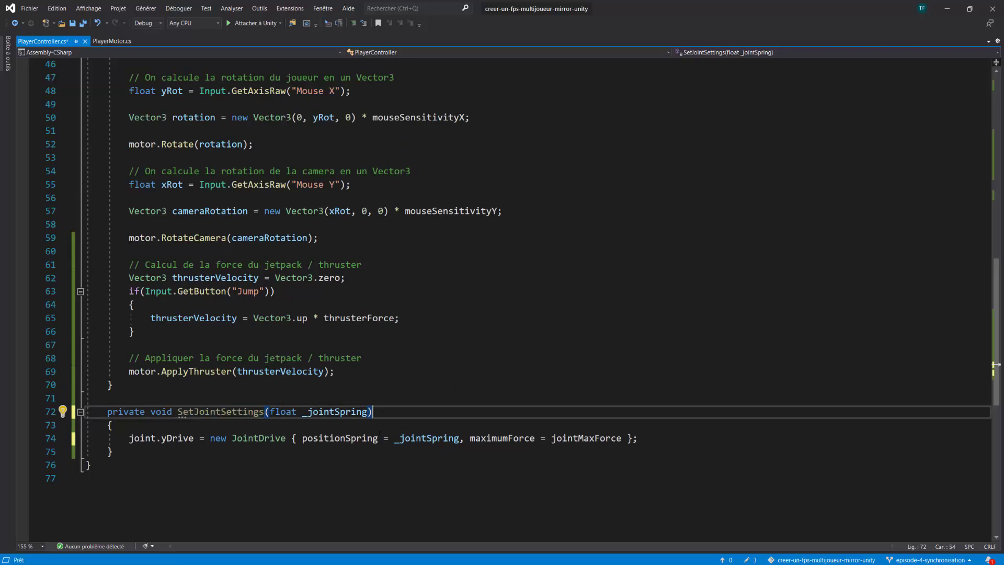
pyautogui.scroll(3, 449, 414)
# Call SetJointSettings(jointSpring); after the joint GetComponent line in Start and save
pyautogui.scroll(6, 449, 414)
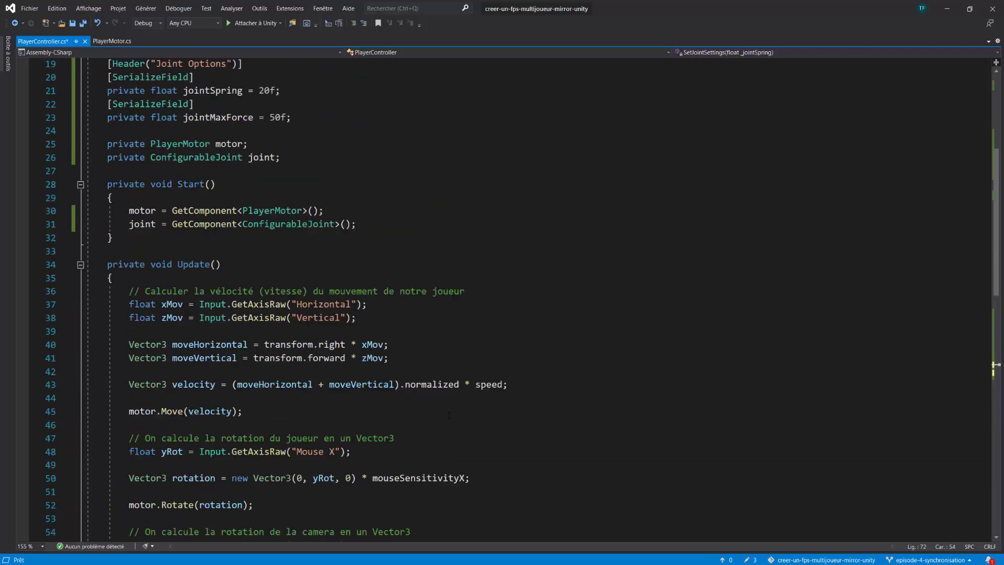
pyautogui.scroll(3, 449, 414)
pyautogui.click(369, 349)
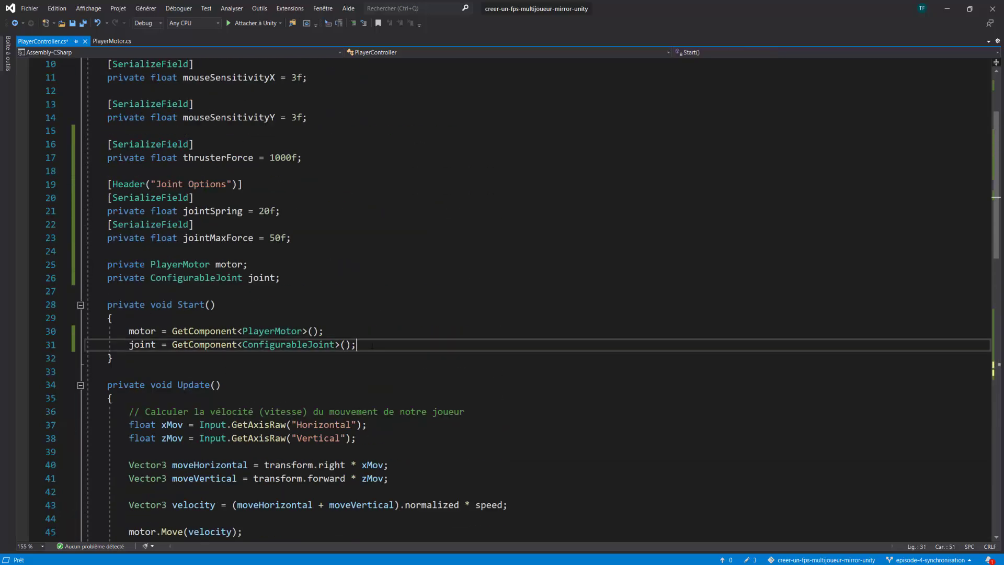
pyautogui.press('Return')
pyautogui.moveTo(128, 344); pyautogui.dragTo(358, 344)
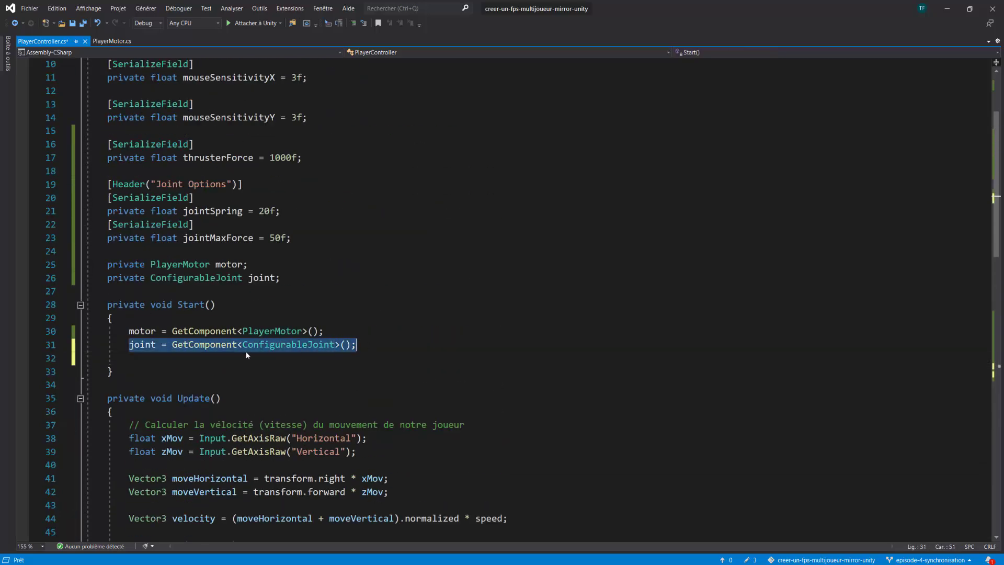
pyautogui.click(183, 357)
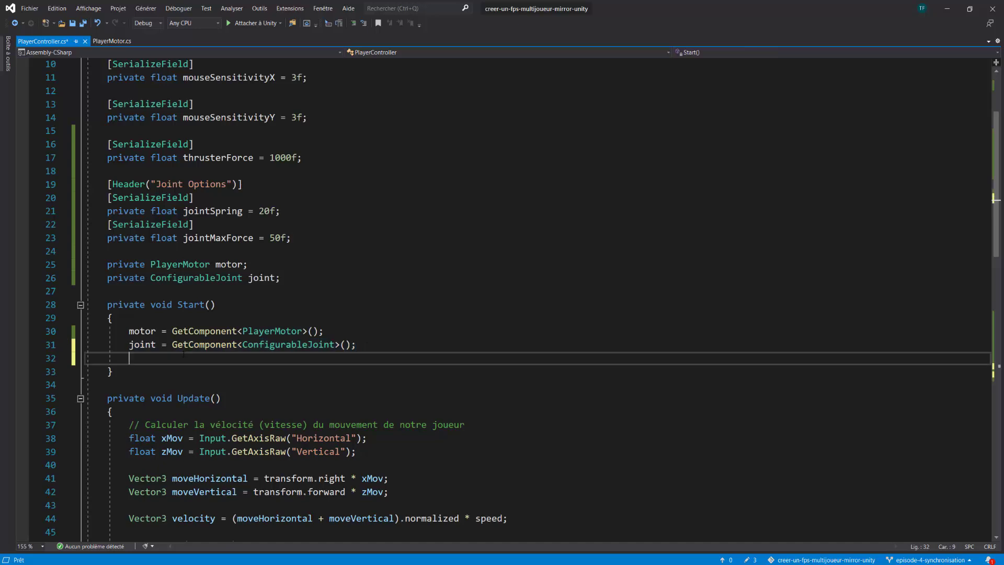
pyautogui.write('SetJointSettings')
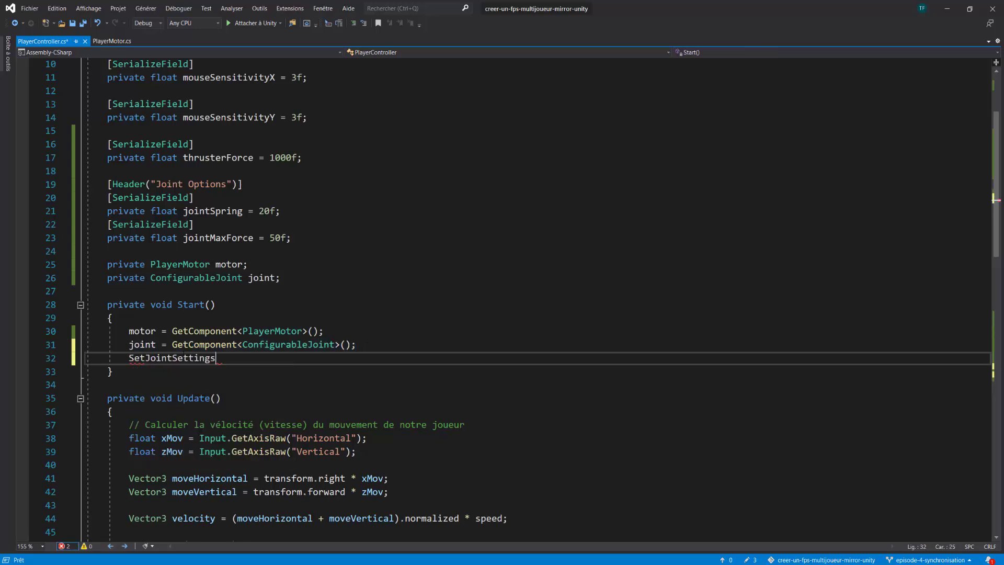
pyautogui.write('(')
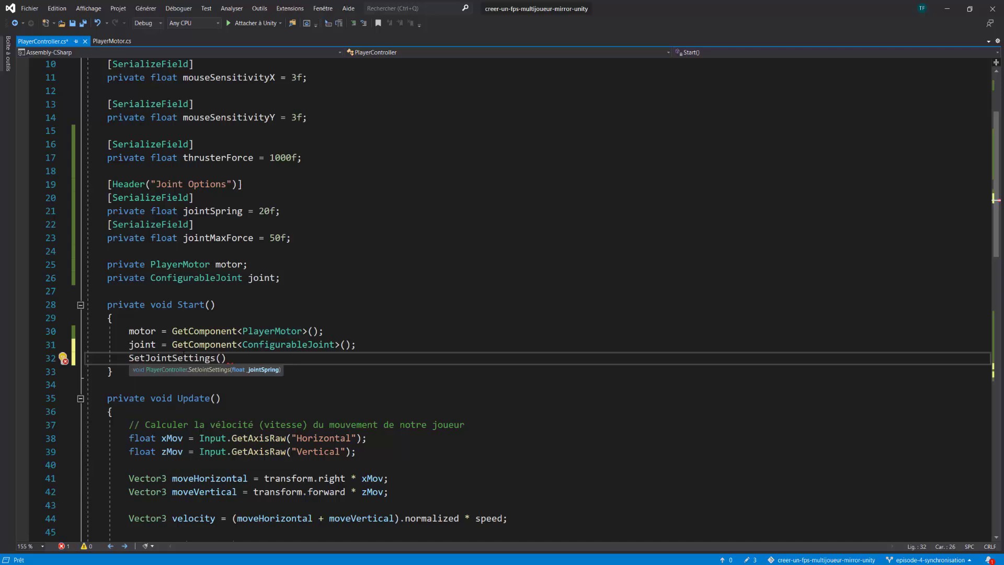
pyautogui.write('joint')
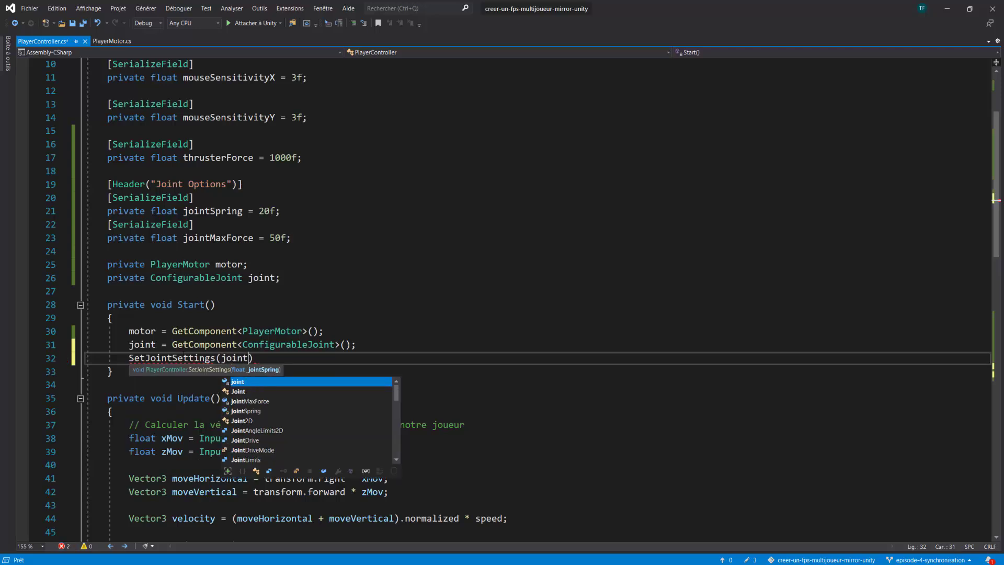
pyautogui.write('spr')
pyautogui.press('Tab')
pyautogui.write(';')
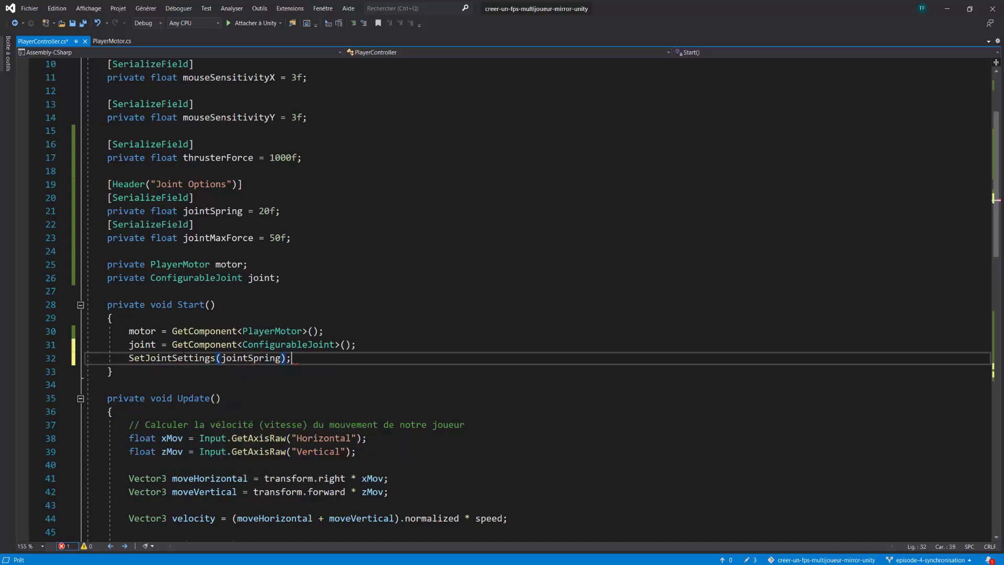
pyautogui.hotkey('ctrl', 's')
# Review the jointSpring field declaration and the new SetJointSettings call
pyautogui.scroll(2, 426, 360)
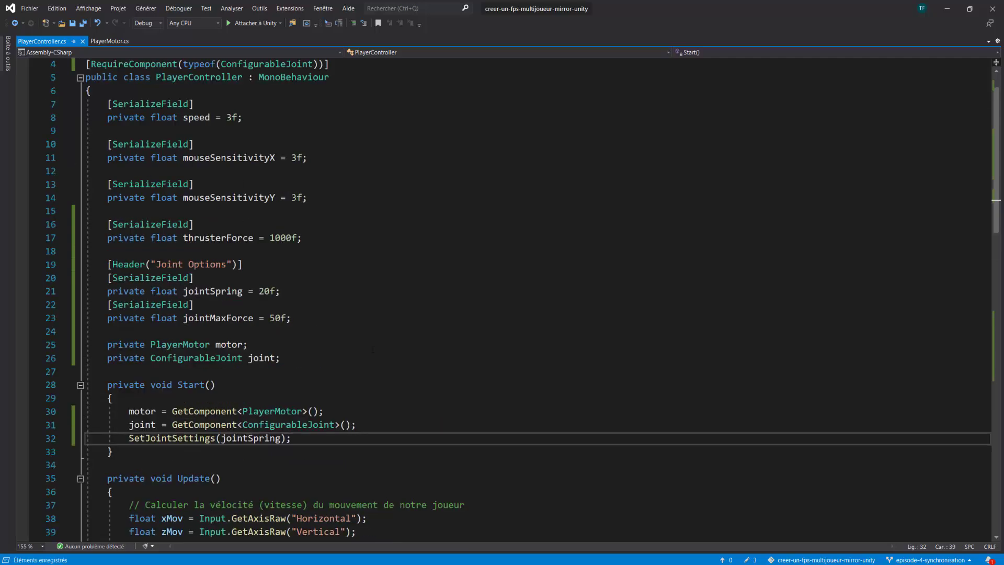
pyautogui.click(220, 292)
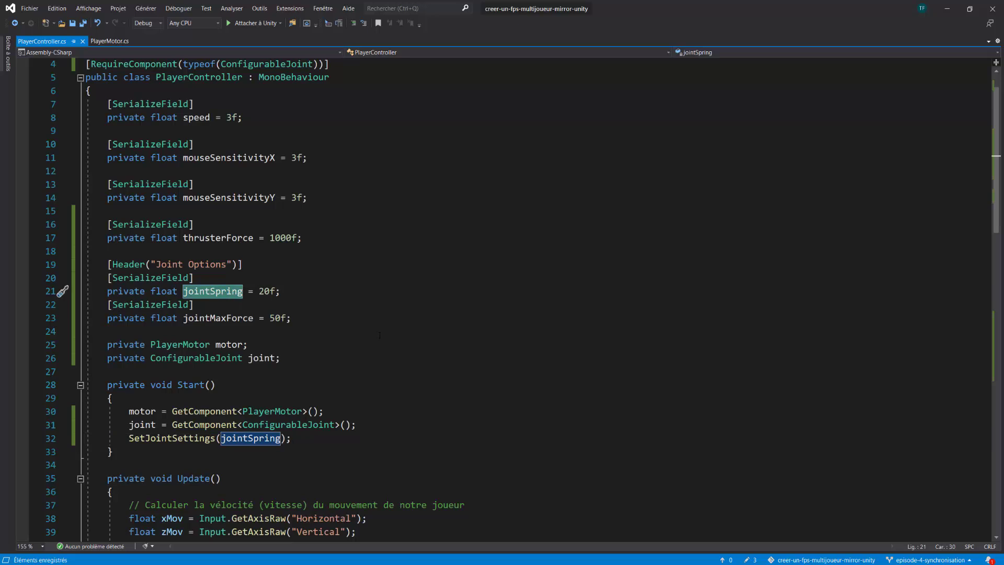
pyautogui.click(177, 438)
pyautogui.doubleClick(178, 438)
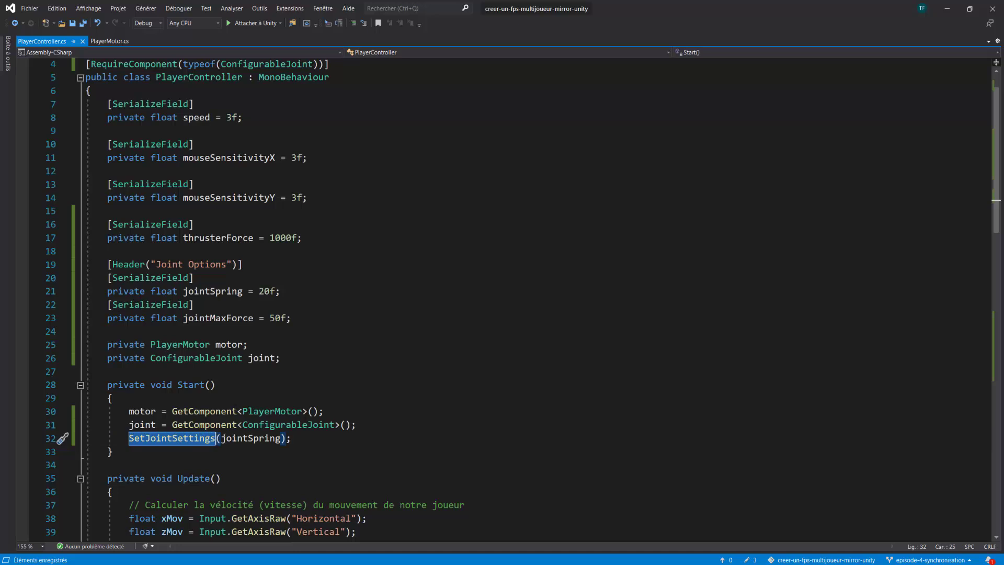
pyautogui.scroll(-1, 501, 298)
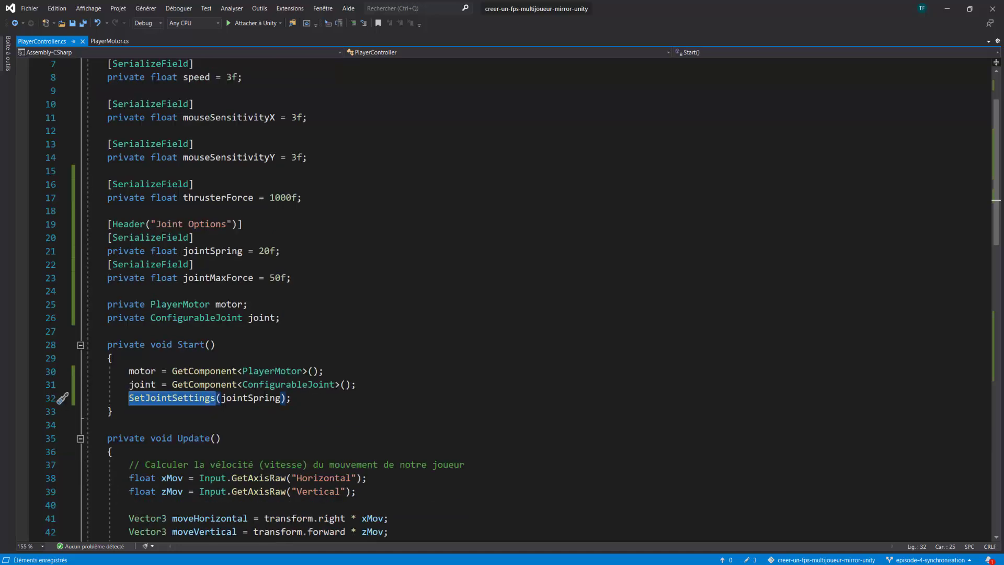
pyautogui.click(345, 396)
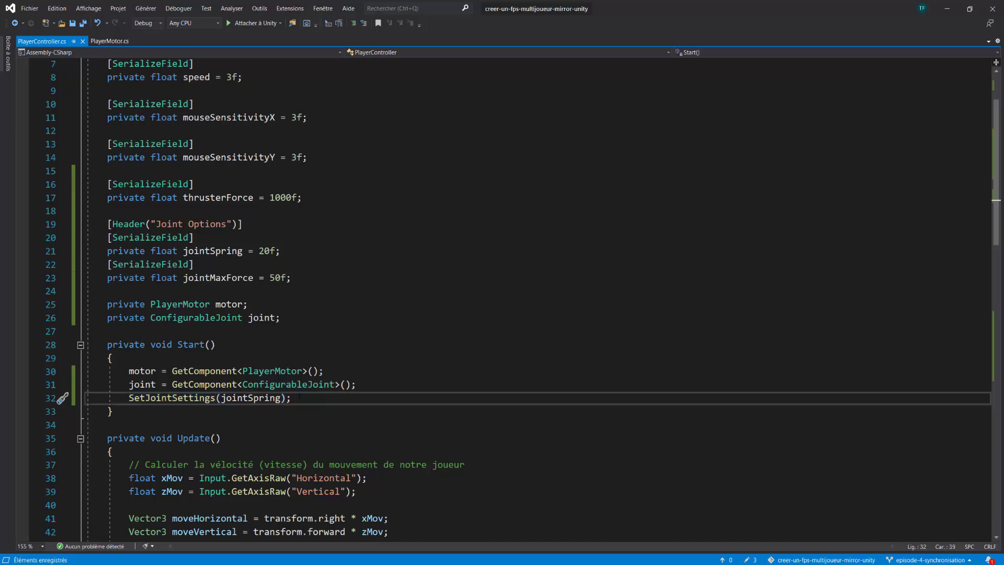
pyautogui.scroll(-1, 305, 385)
pyautogui.scroll(-2, 305, 386)
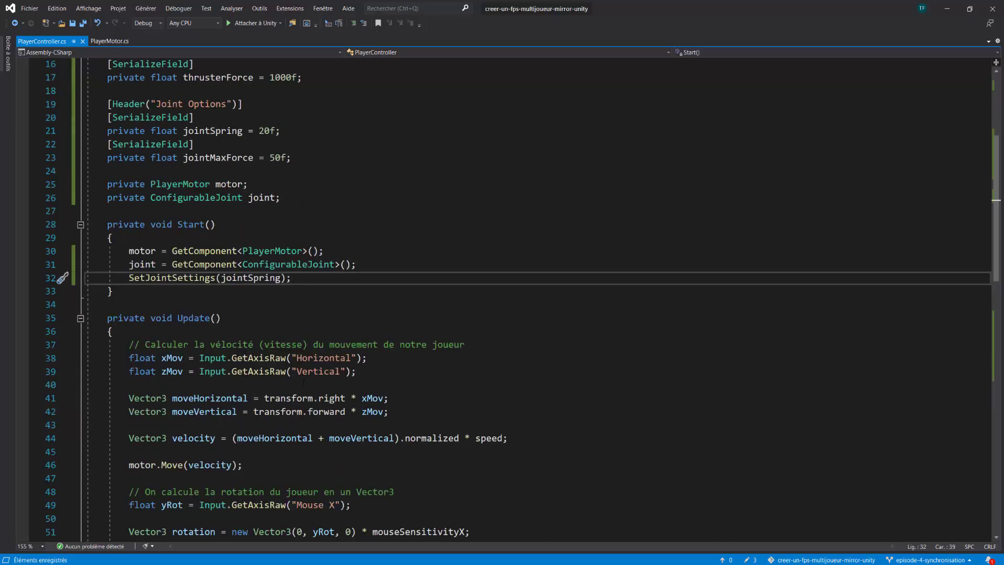
pyautogui.scroll(-2, 304, 386)
pyautogui.scroll(-3, 304, 386)
pyautogui.scroll(-2, 304, 383)
pyautogui.scroll(-1, 304, 382)
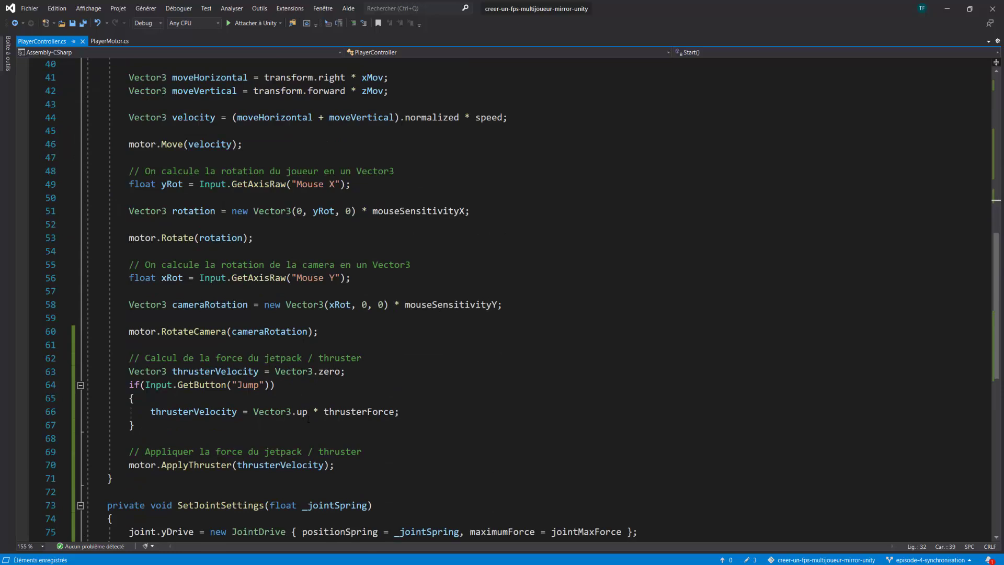
pyautogui.scroll(-1, 303, 383)
pyautogui.hotkey('shift', 'Up')
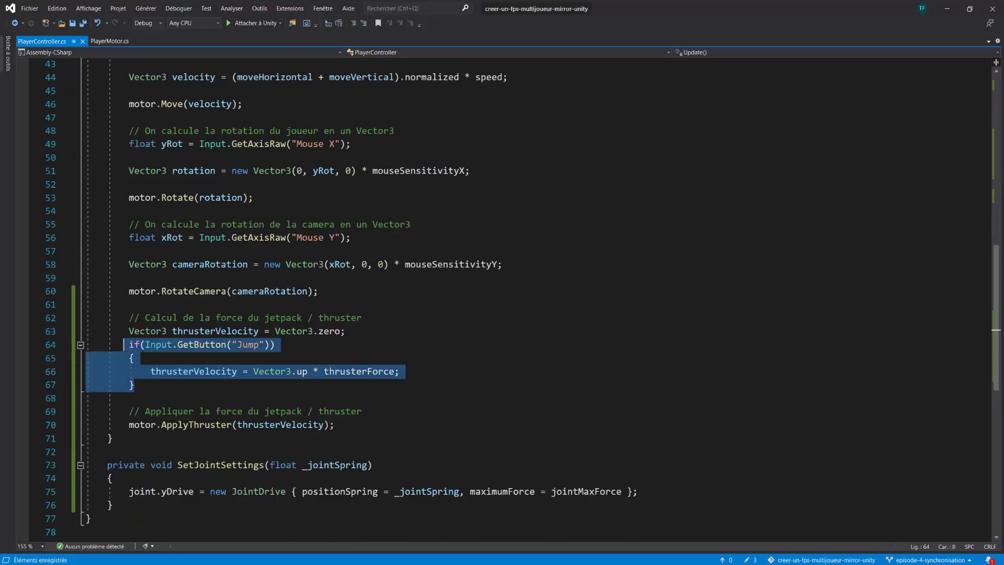
pyautogui.click(222, 360)
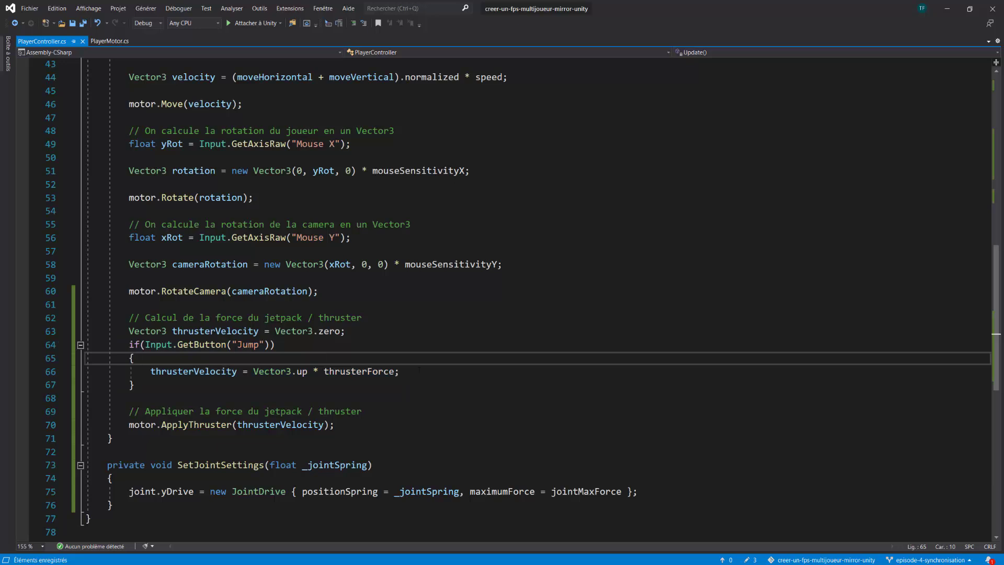
# Add SetJointSettings(0f); after the thrusterVelocity assignment in the Jump block and save
pyautogui.click(404, 371)
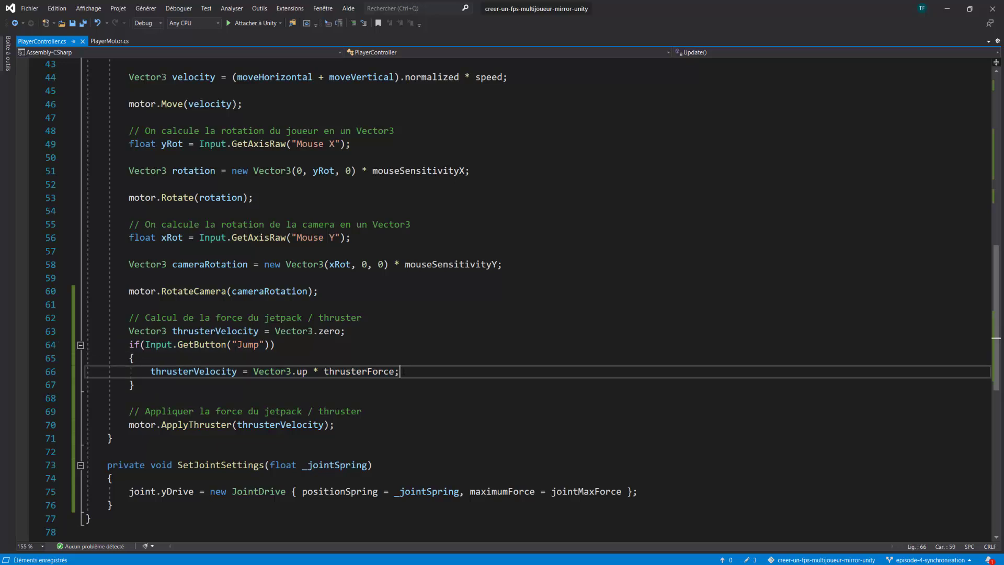
pyautogui.press('Return')
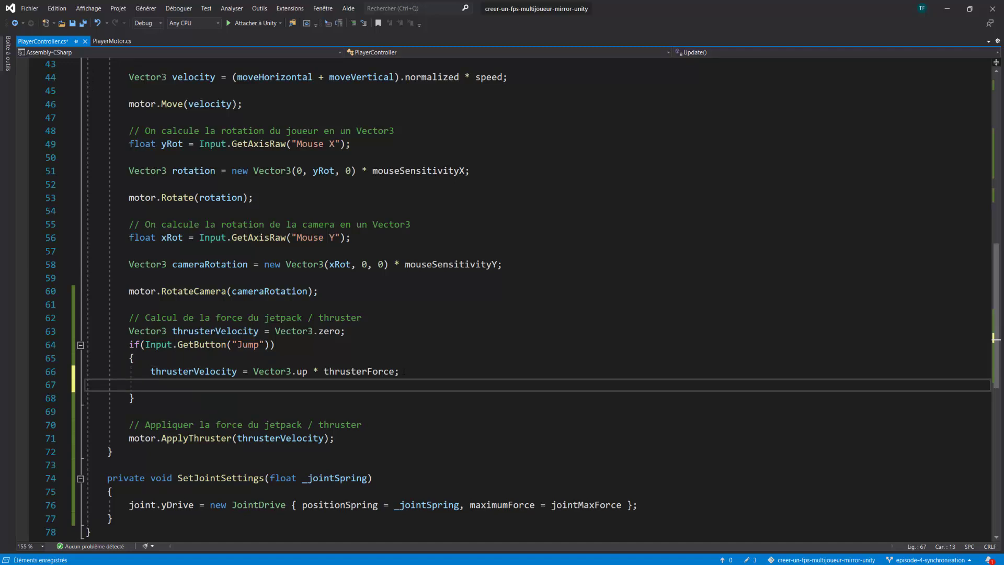
pyautogui.write('s')
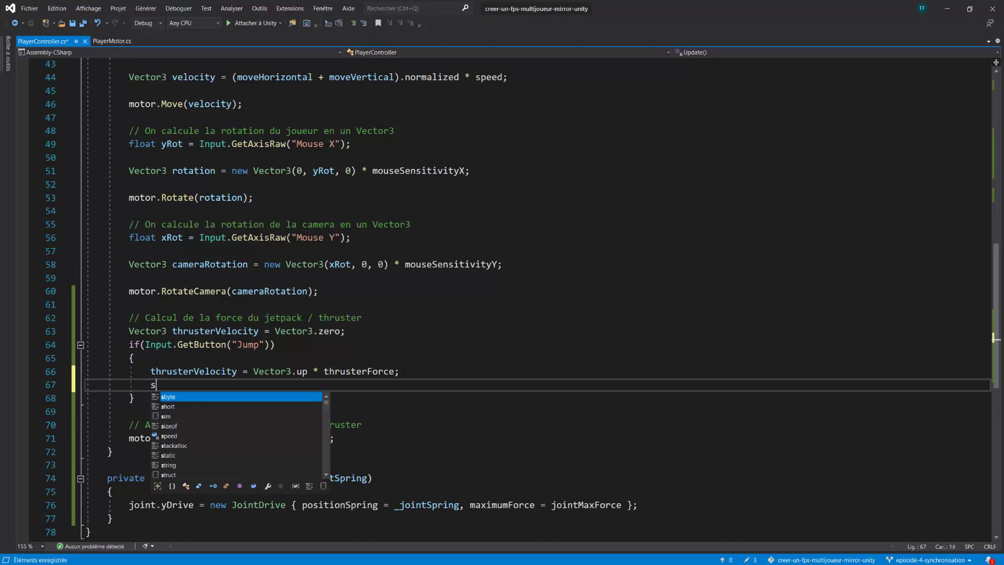
pyautogui.write('etjo')
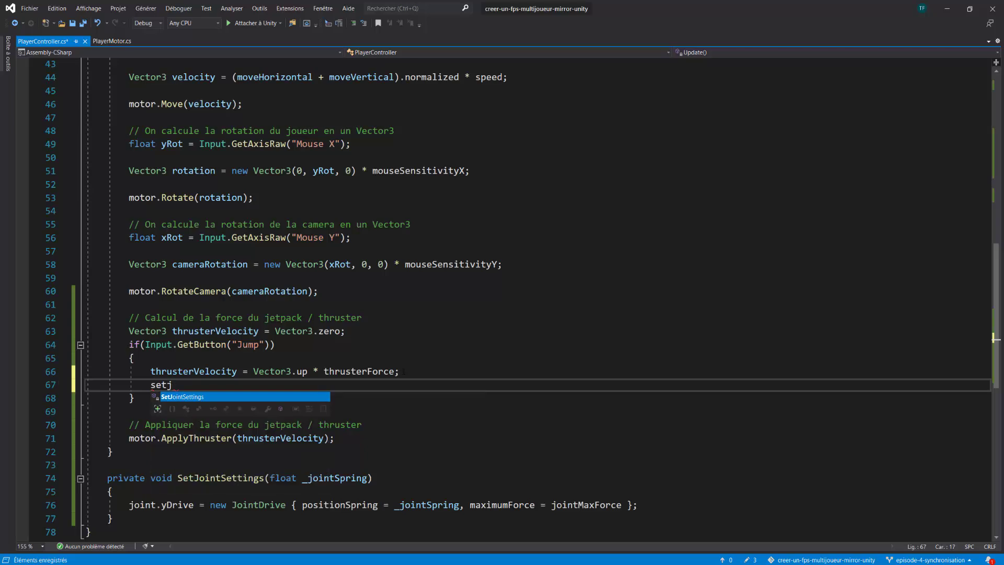
pyautogui.press('Tab')
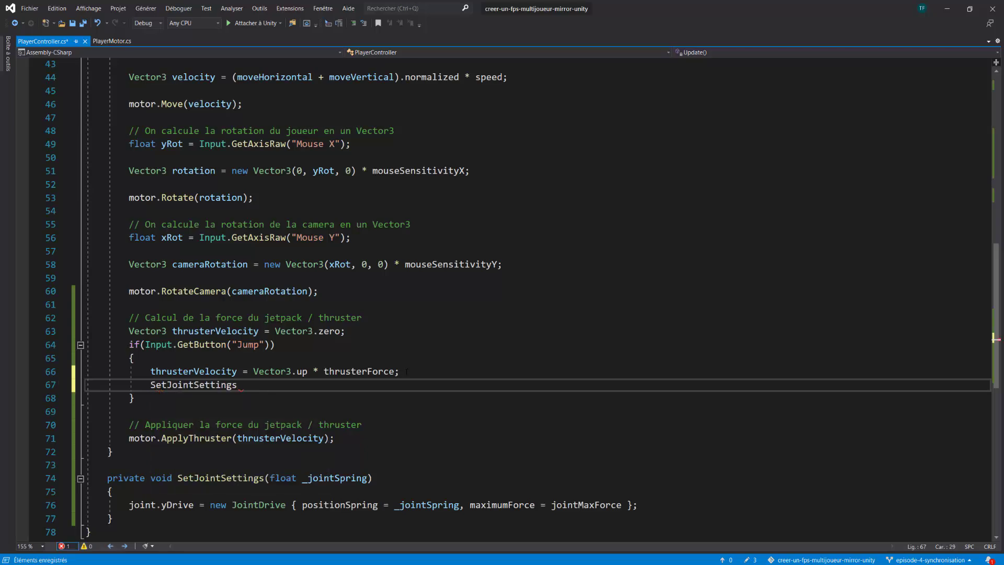
pyautogui.scroll(-2, 407, 371)
pyautogui.write('(0')
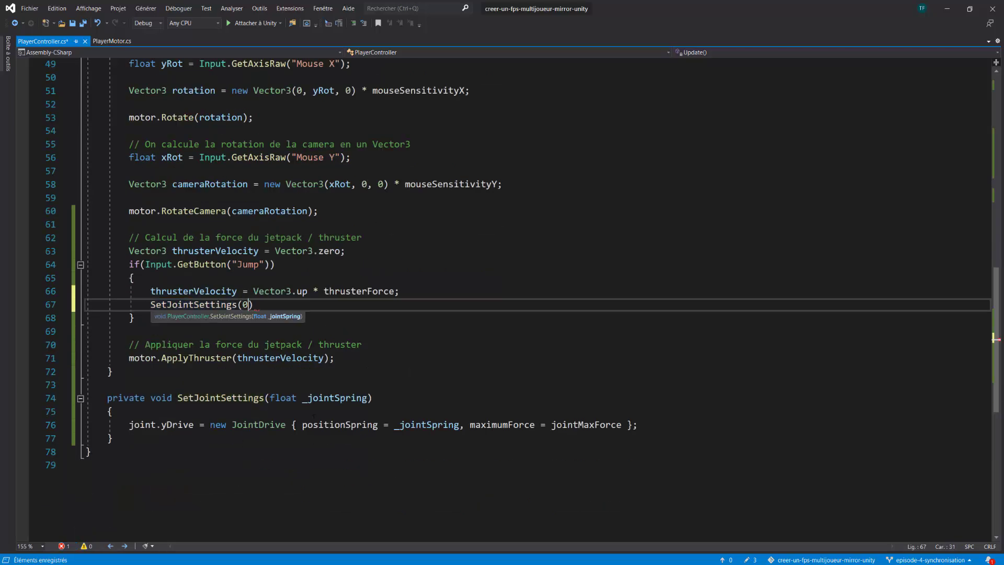
pyautogui.write('f);')
pyautogui.hotkey('ctrl', 's')
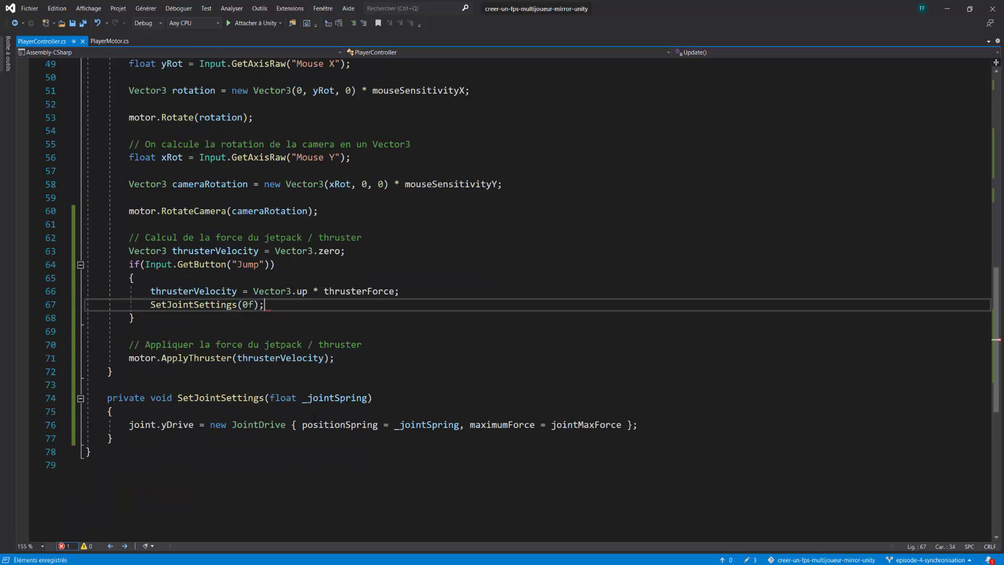
# Select the new SetJointSettings(0f) call to check it
pyautogui.scroll(1, 313, 317)
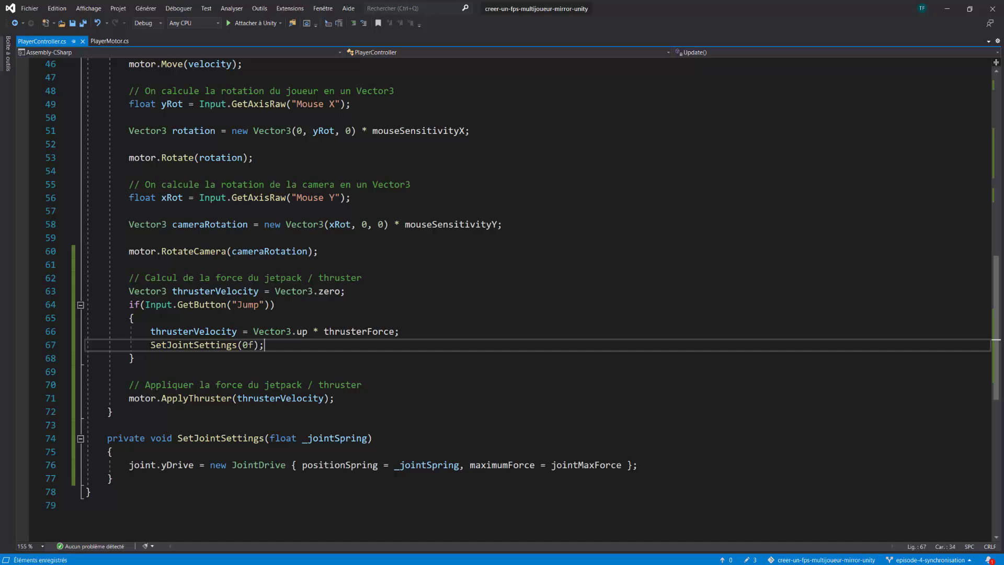
pyautogui.moveTo(151, 345); pyautogui.dragTo(275, 343)
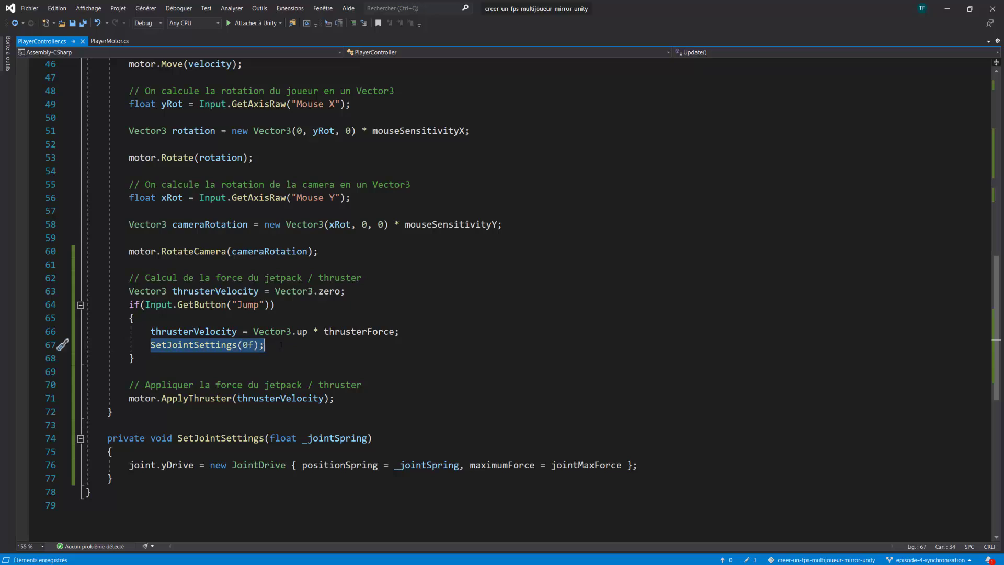
pyautogui.doubleClick(202, 351)
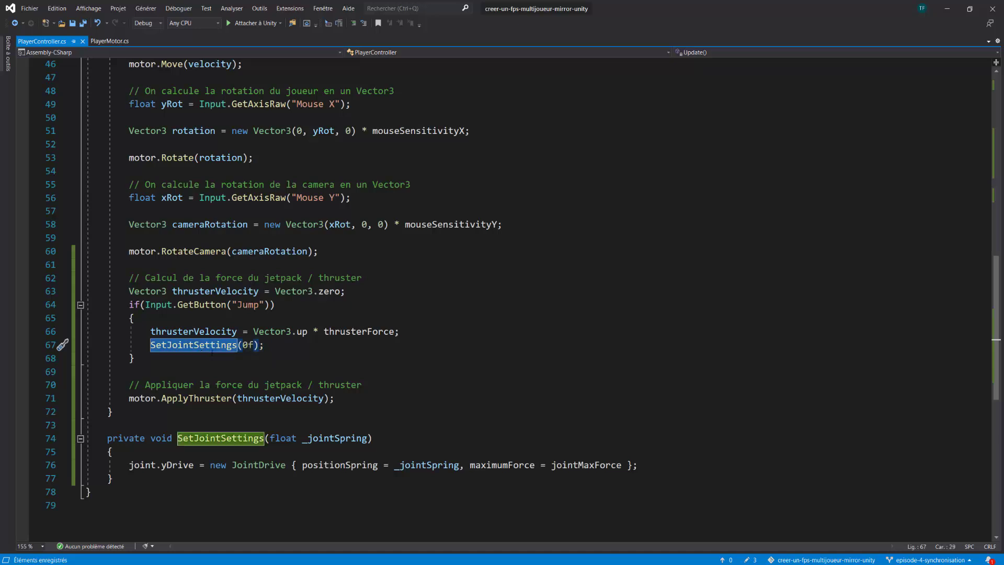
# Add else { SetJointSettings(jointSpring); } after the Jump block, save, and return to Unity
pyautogui.press('Down')
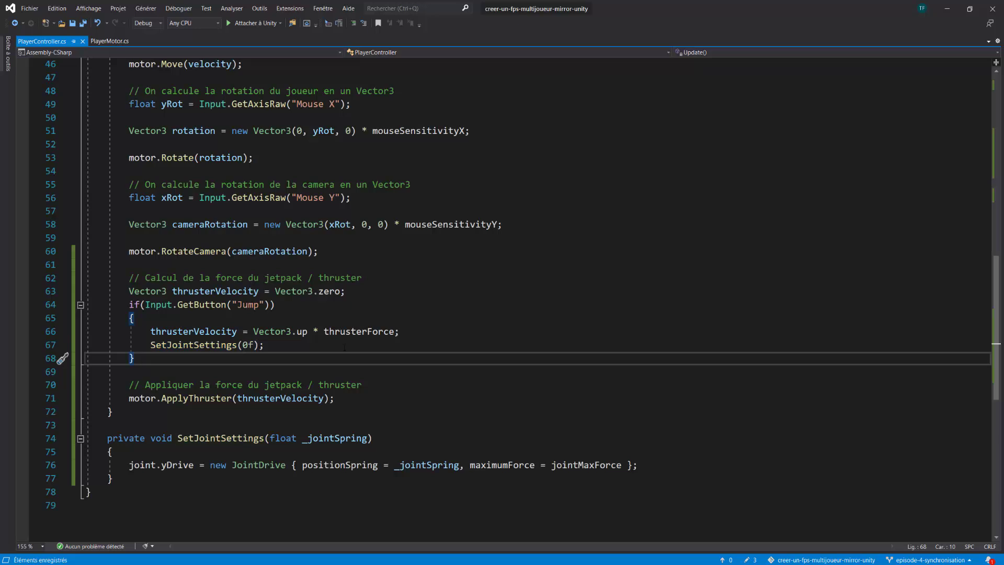
pyautogui.press('Return')
pyautogui.write('else')
pyautogui.press('Return')
pyautogui.write('{')
pyautogui.press('Return')
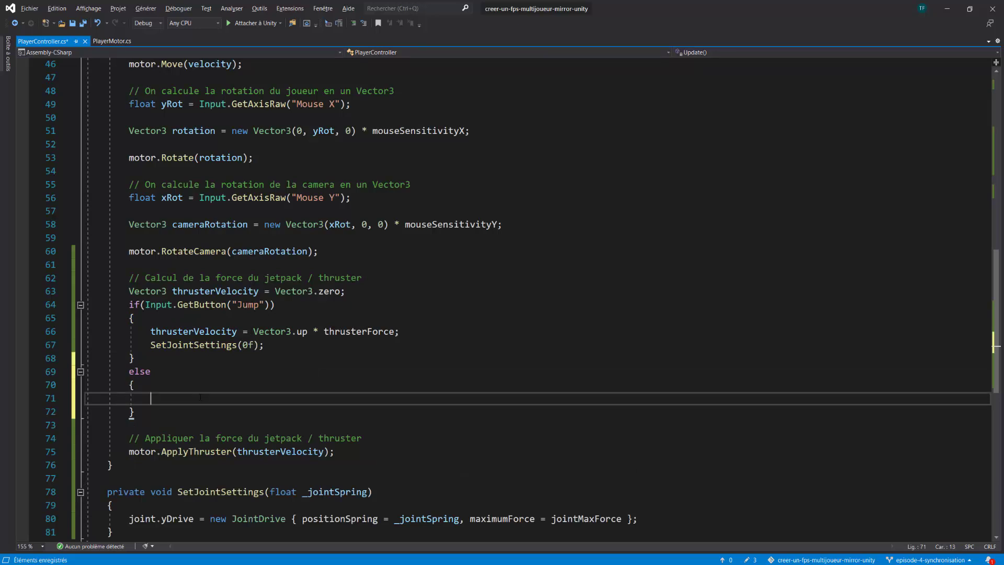
pyautogui.write('setjoin')
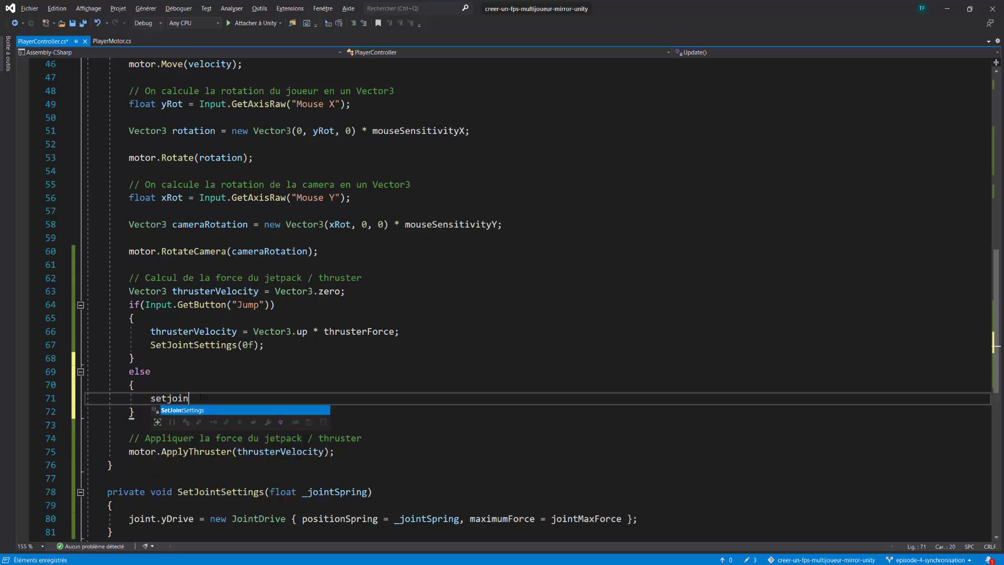
pyautogui.press('Tab')
pyautogui.write('(')
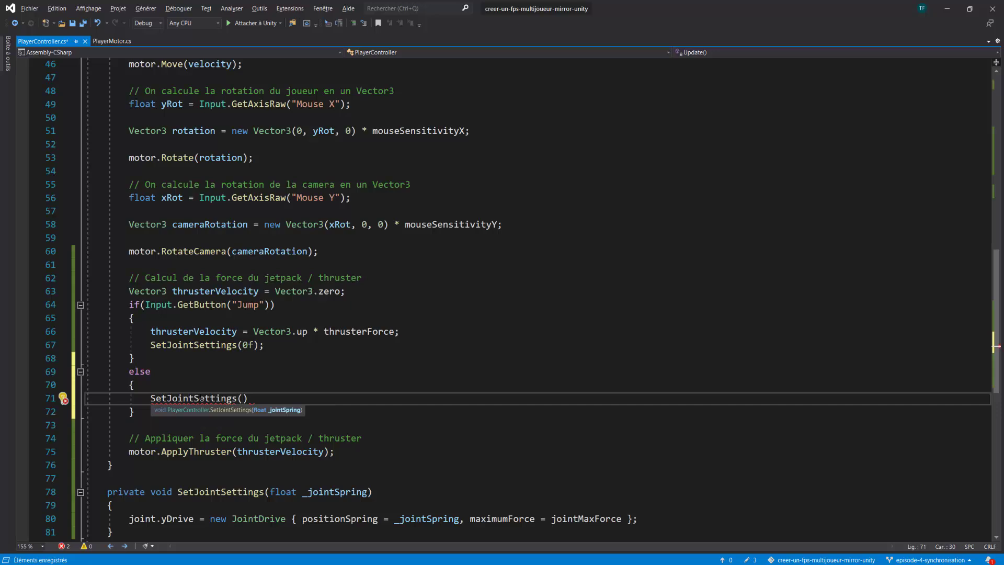
pyautogui.write('jointsp')
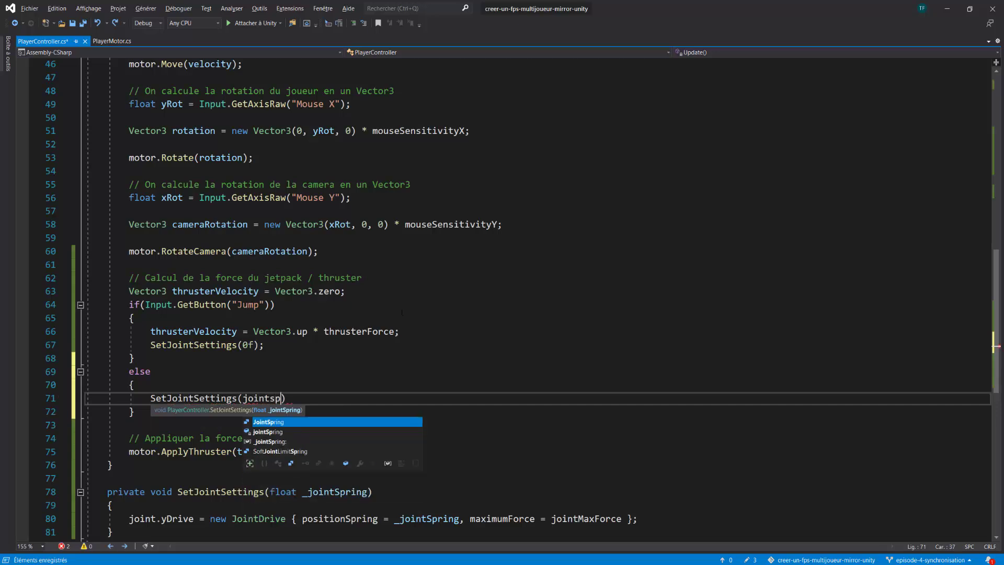
pyautogui.press('Down')
pyautogui.press('Tab')
pyautogui.write(')')
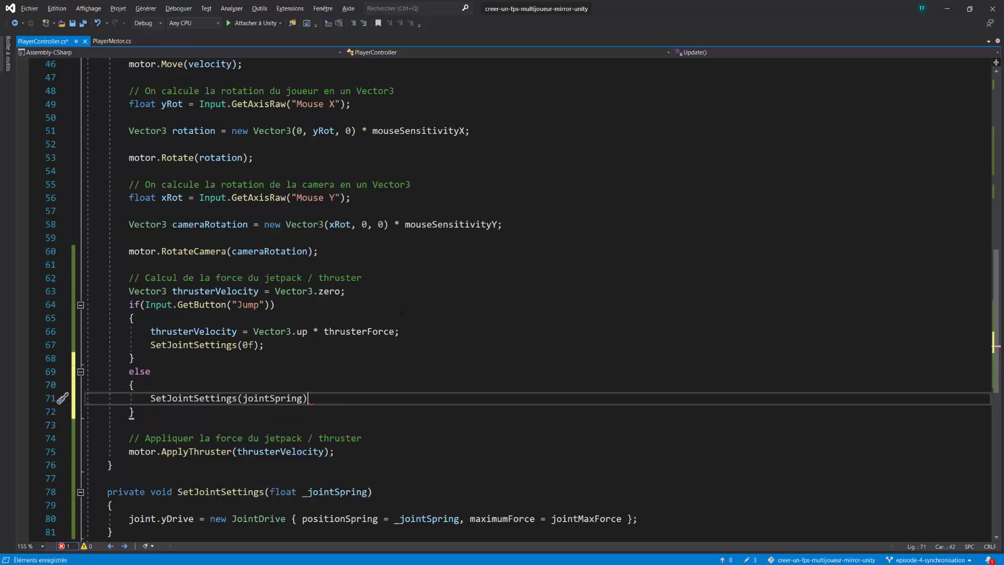
pyautogui.write(';')
pyautogui.hotkey('ctrl', 's')
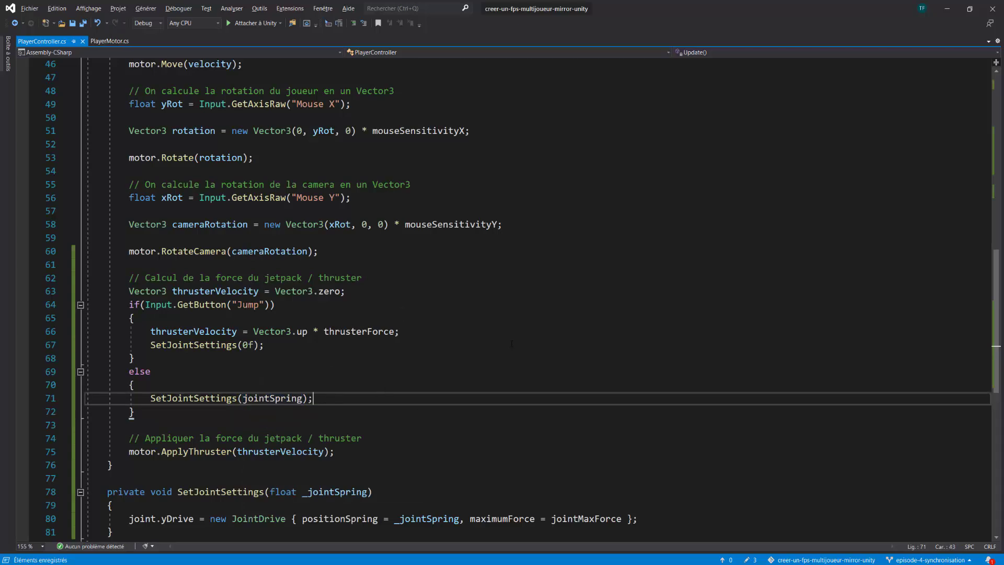
pyautogui.hotkey('alt', 'Tab')
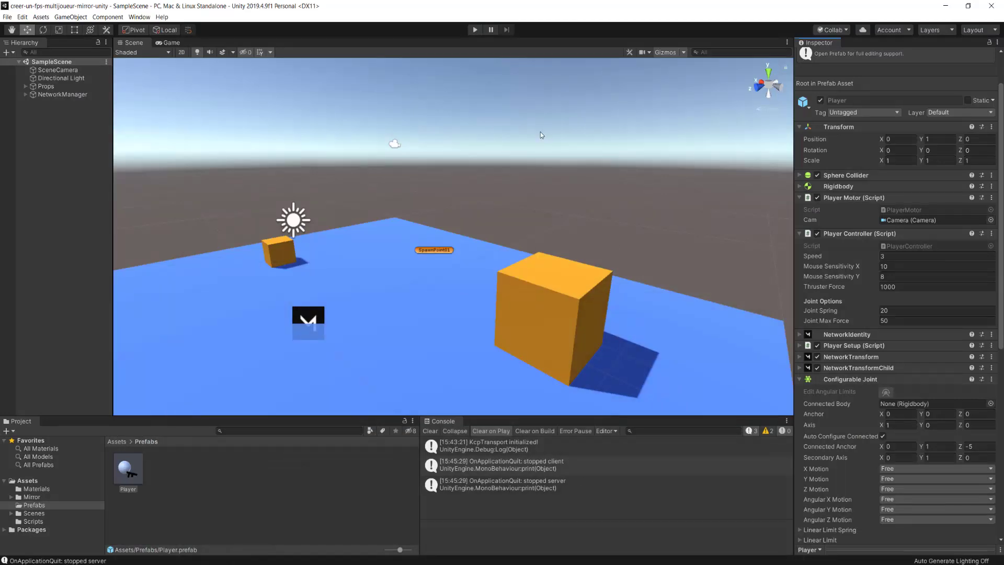
# Enter Play mode, start a Host session, and hold Space to fire the jetpack
pyautogui.click(474, 30)
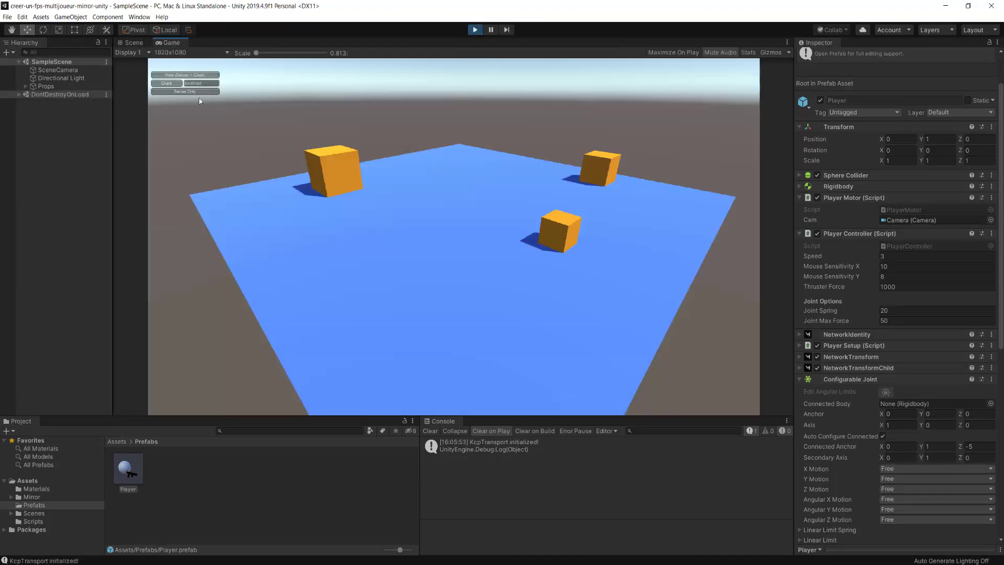
pyautogui.click(188, 75)
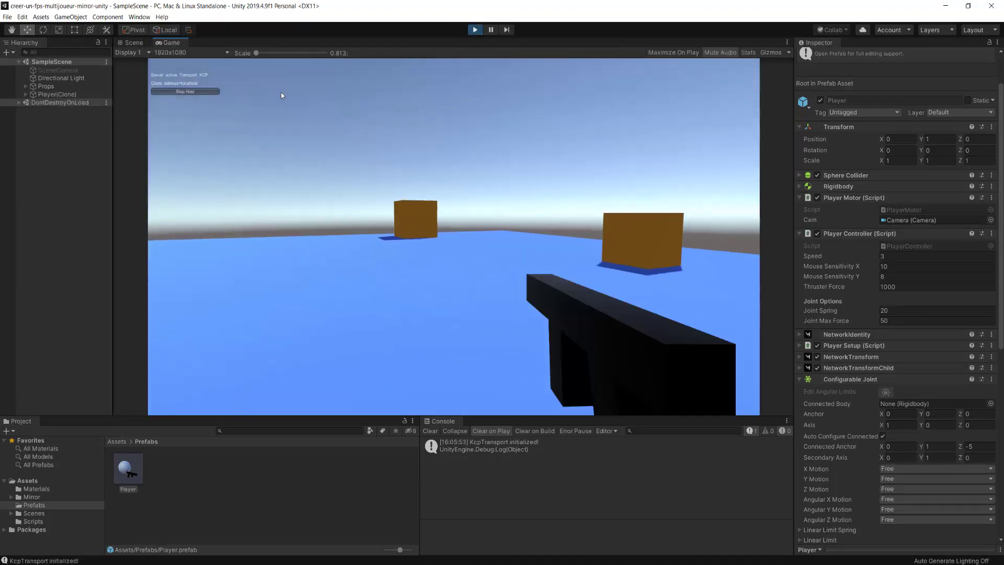
pyautogui.press('space')
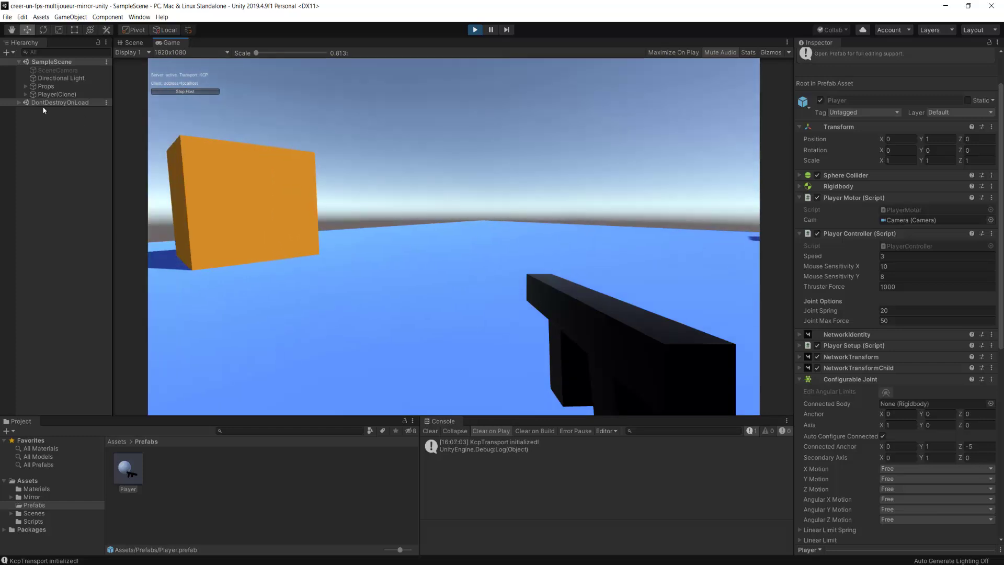
# Inspect Player(Clone)'s components, then hold Space in the game to fly upward
pyautogui.click(57, 95)
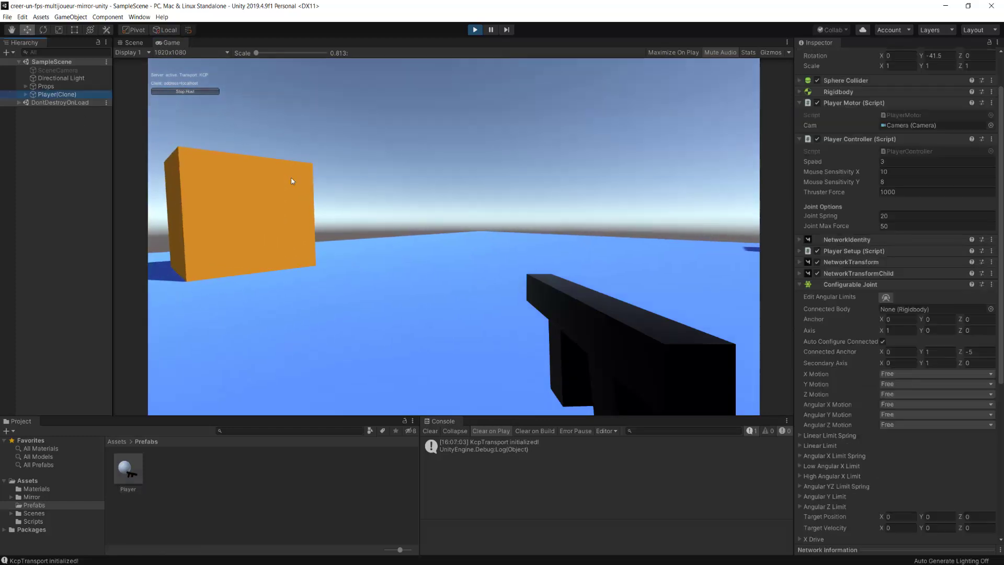
pyautogui.scroll(-5, 852, 272)
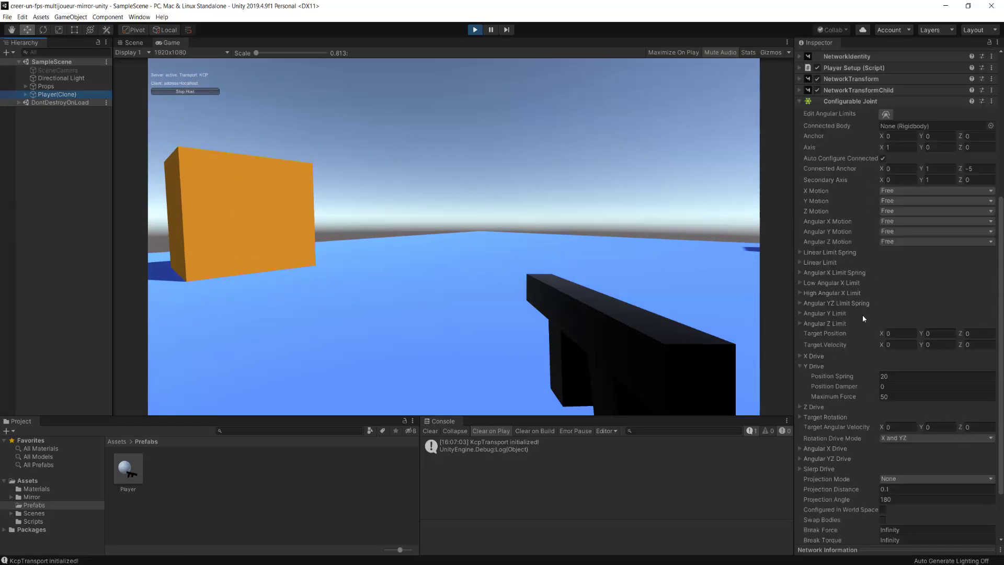
pyautogui.scroll(6, 887, 313)
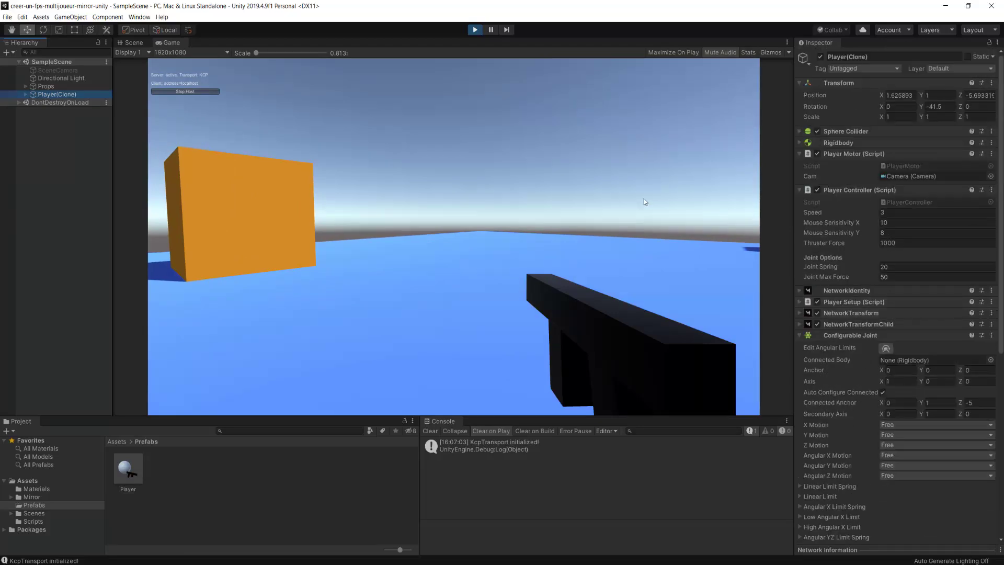
pyautogui.click(830, 244)
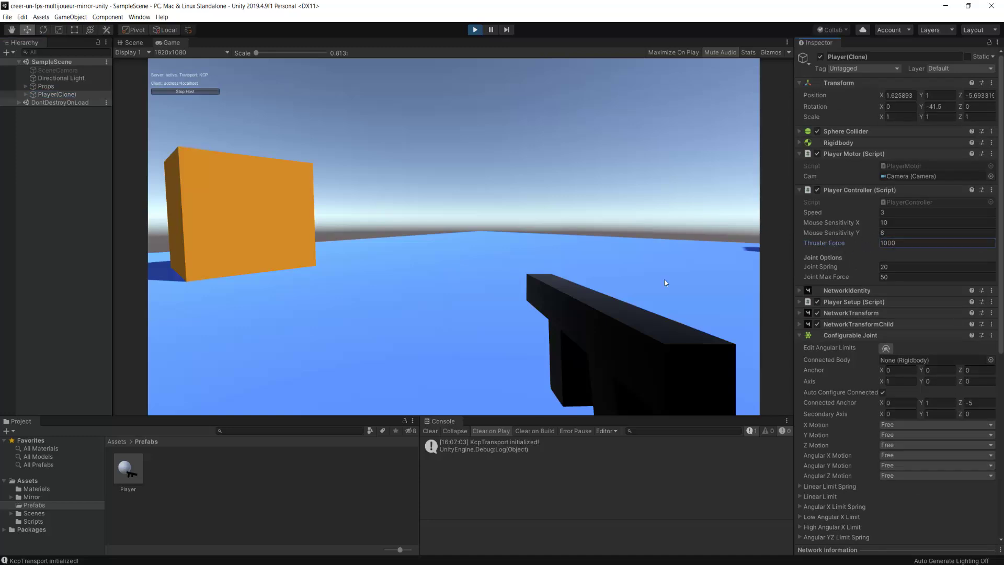
pyautogui.click(591, 301)
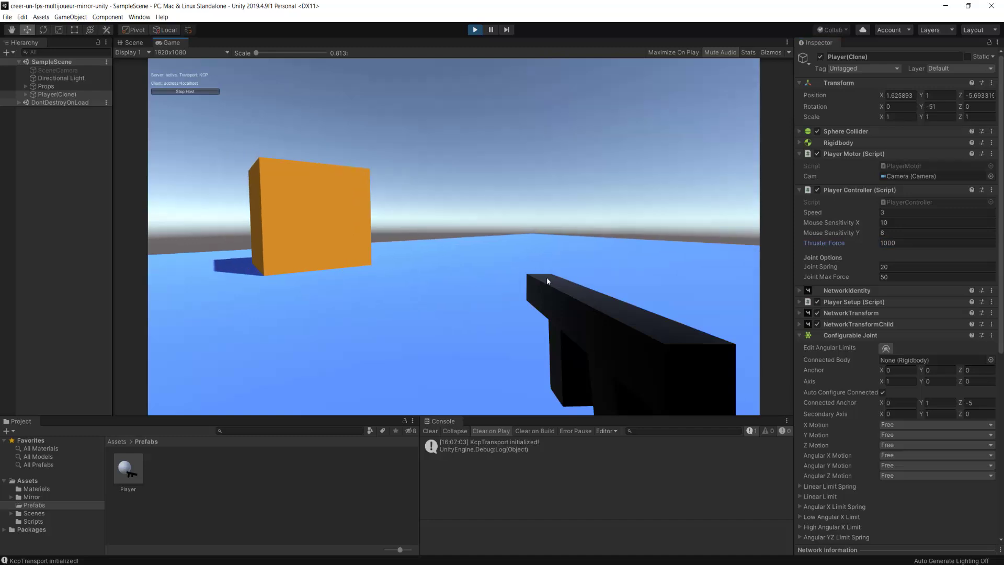
pyautogui.press('space')
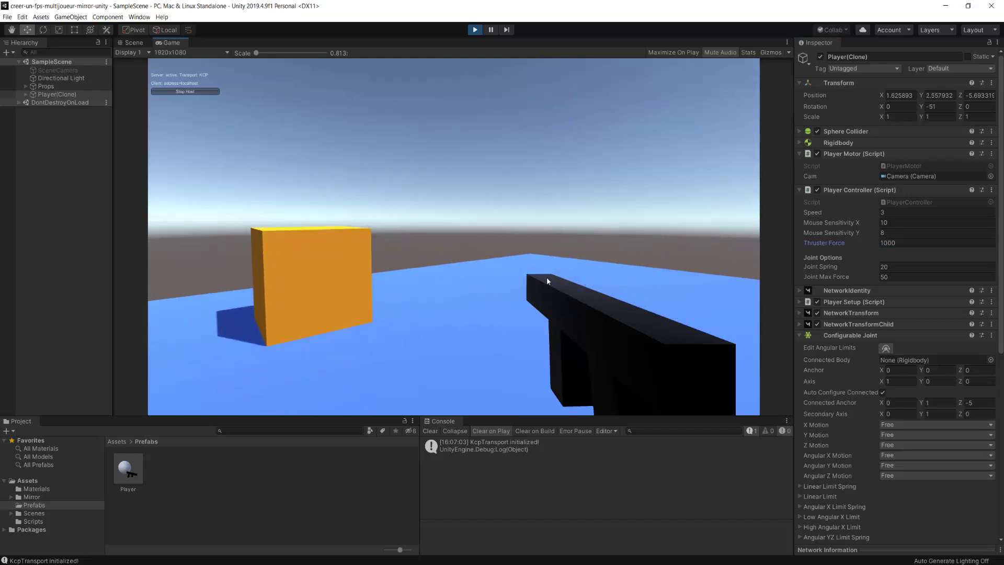
# Raise Thruster Force to 5000 and test-fly with Space
pyautogui.click(903, 243)
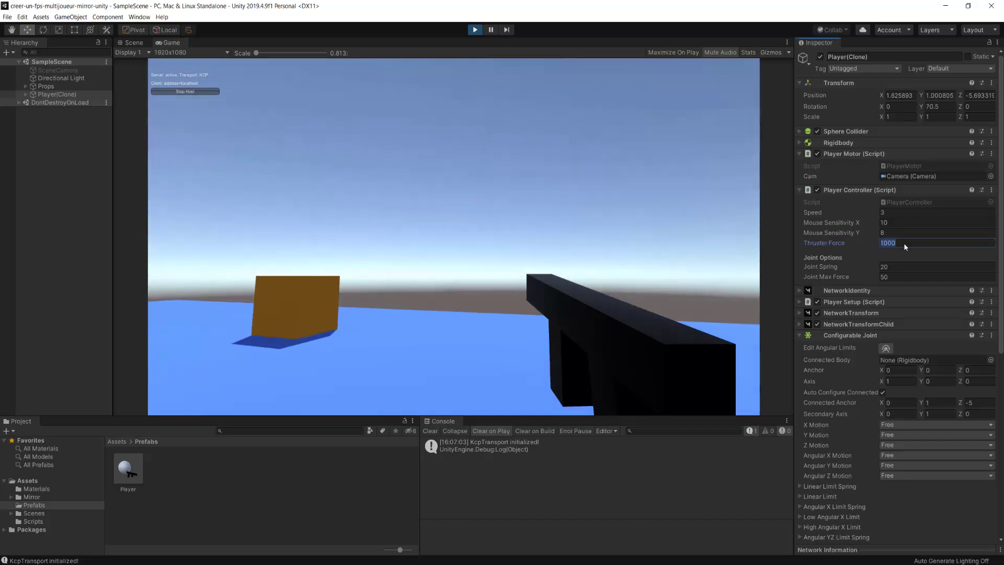
pyautogui.write('50')
pyautogui.click(580, 241)
pyautogui.press('space')
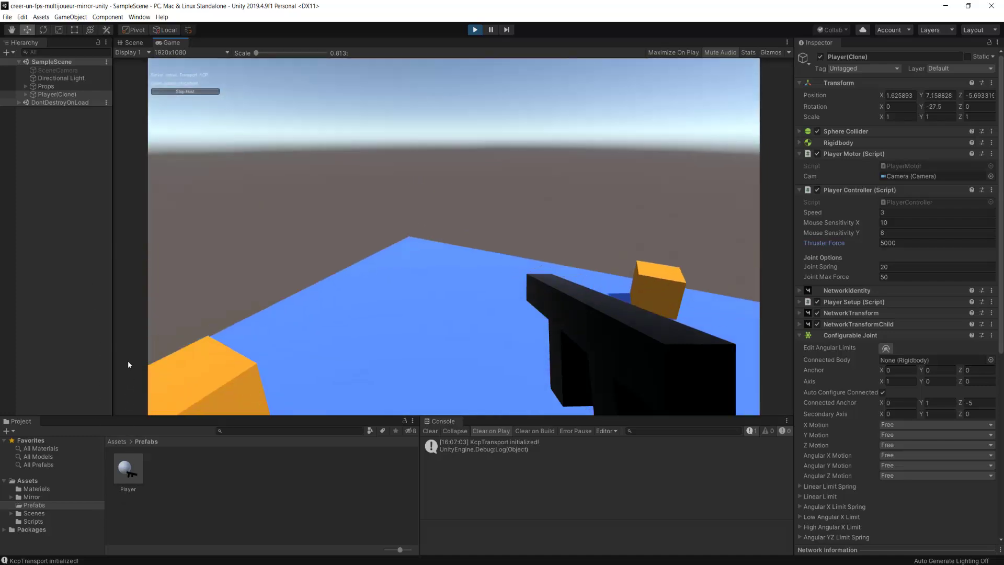
# Set Thruster Force back to 1000
pyautogui.moveTo(476, 287)
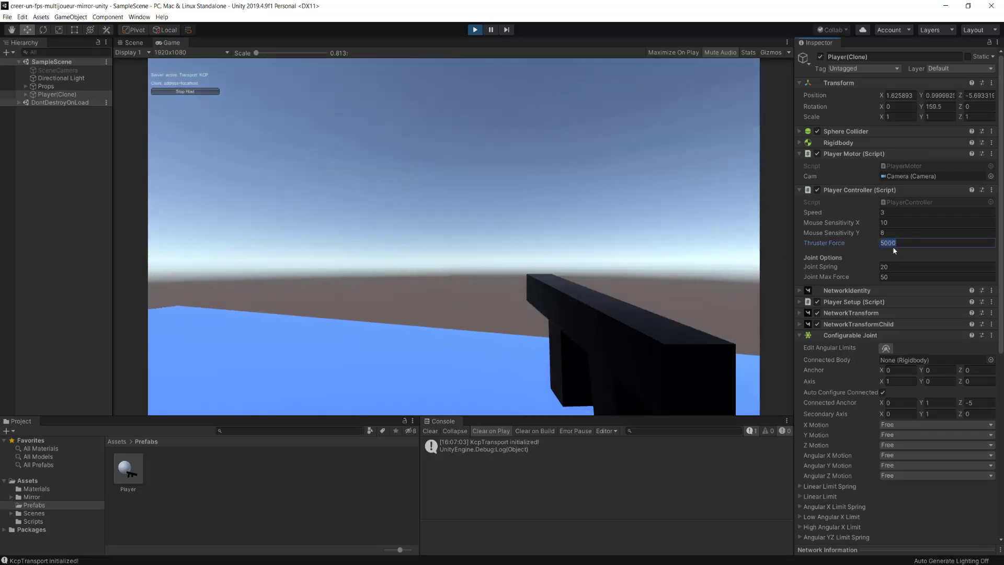
pyautogui.write('100')
pyautogui.click(670, 242)
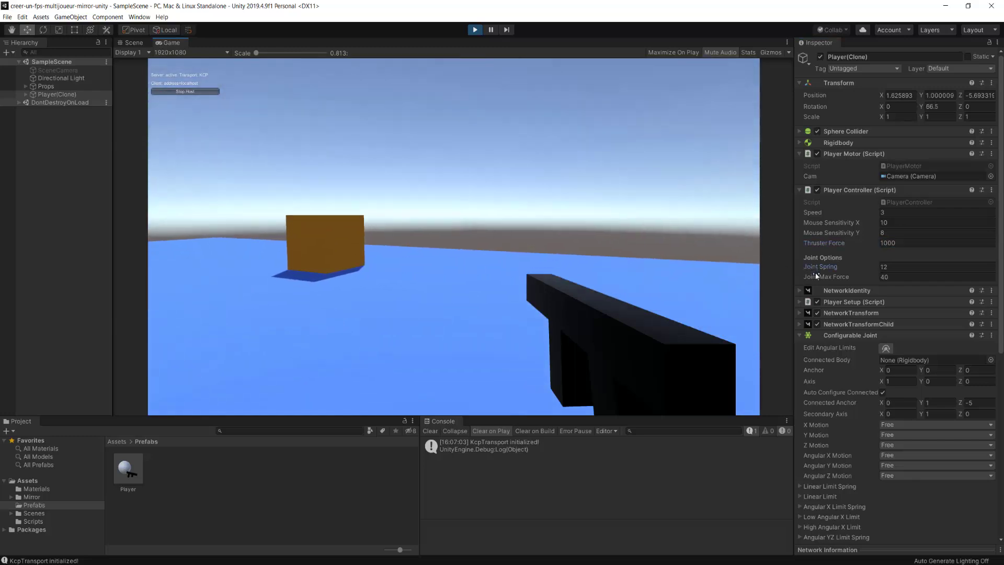
# Set Joint Spring to 20 and Joint Max Force to 50 while the game runs
pyautogui.click(828, 243)
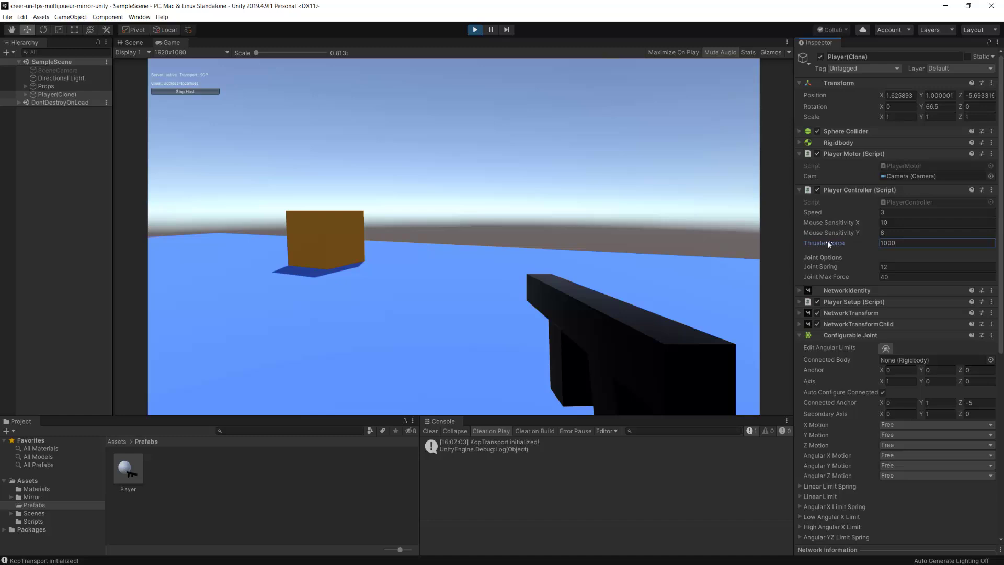
pyautogui.click(660, 258)
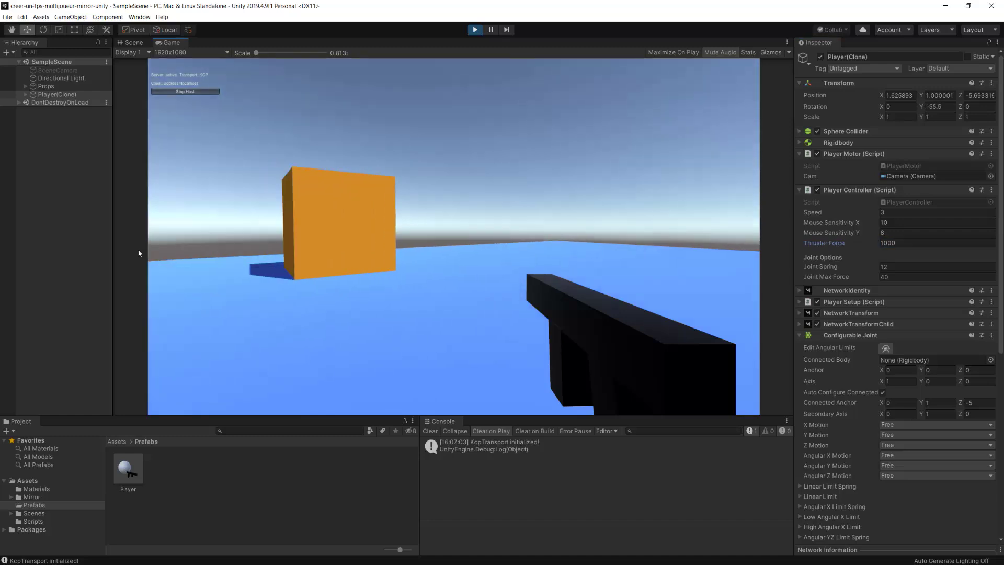
pyautogui.press('w')
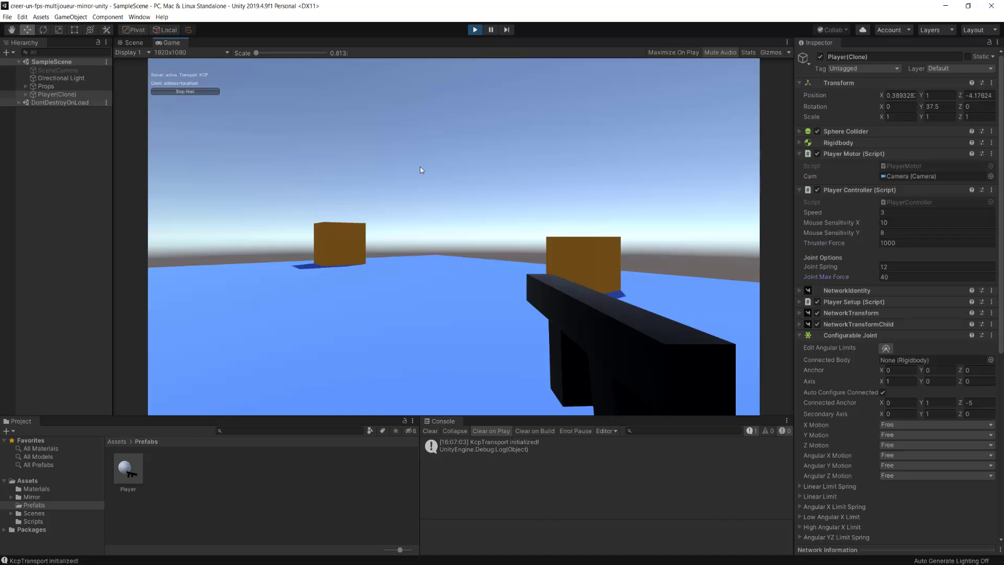
pyautogui.click(845, 244)
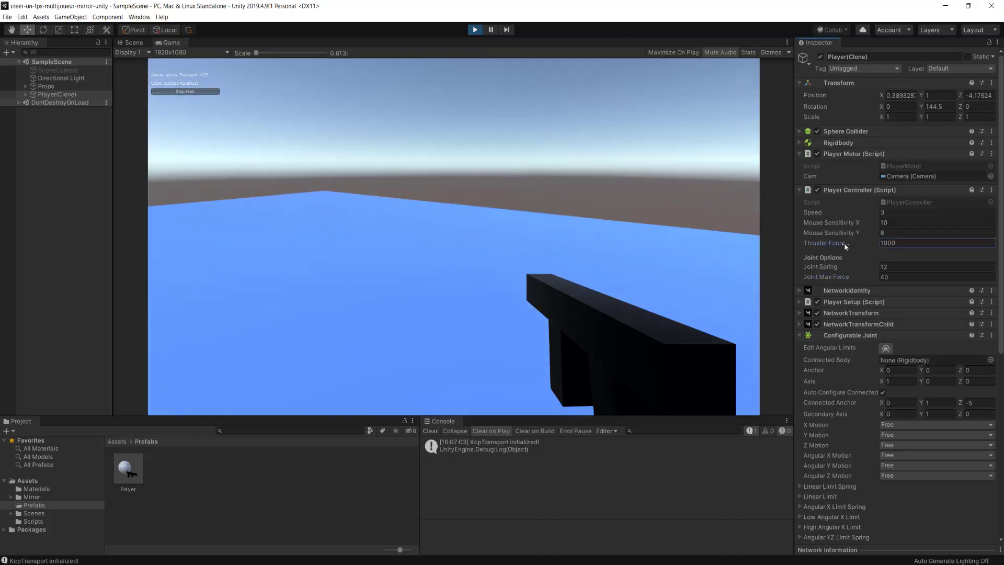
pyautogui.click(895, 268)
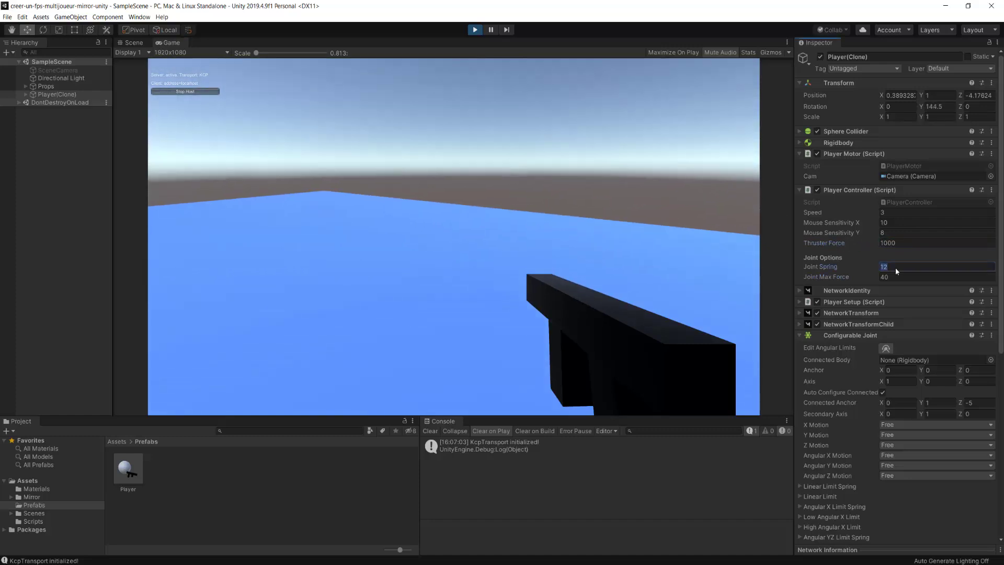
pyautogui.write('20')
pyautogui.click(896, 277)
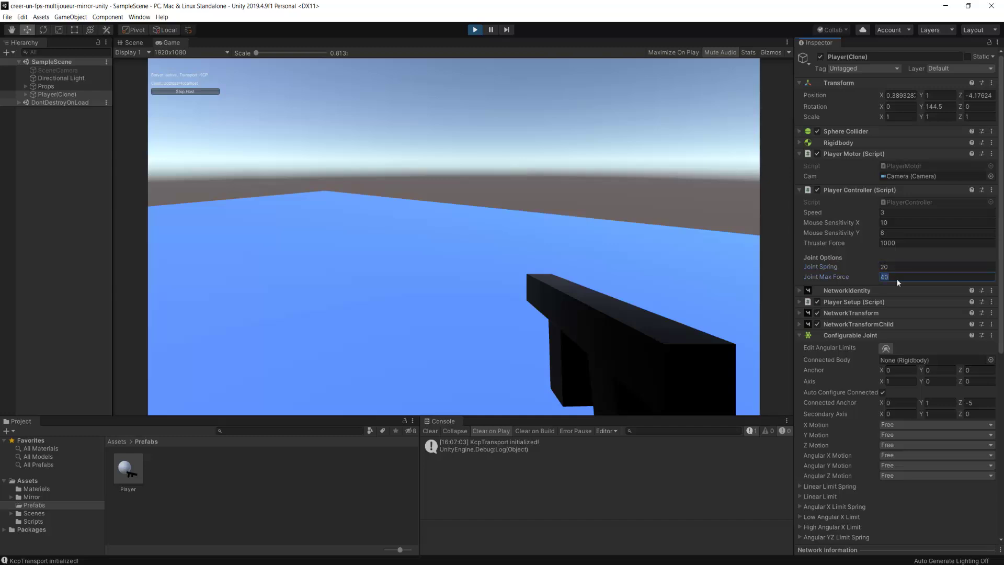
pyautogui.write('50')
pyautogui.press('Return')
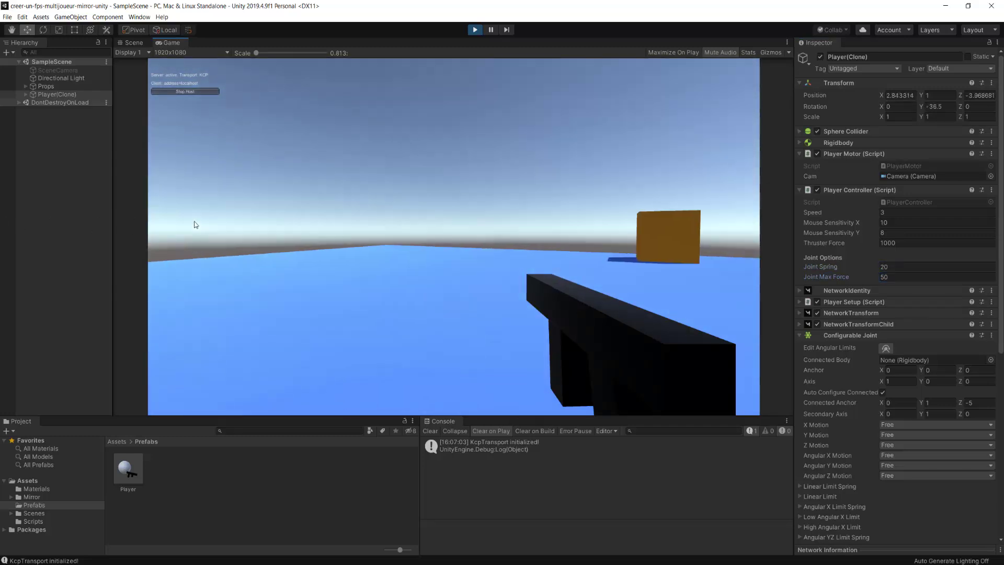
# Walk the player to the cube and jump onto it
pyautogui.press('a')
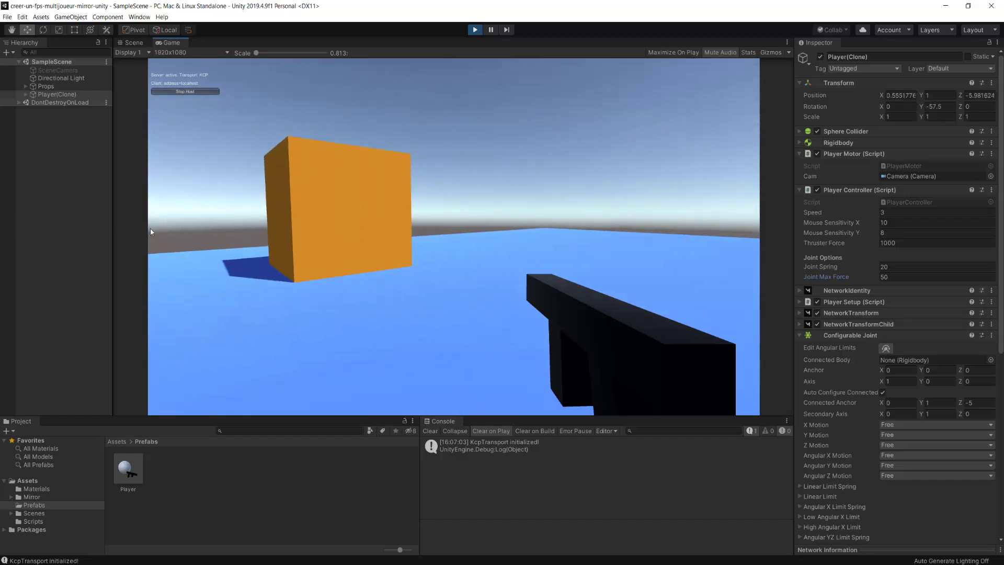
pyautogui.press('w')
pyautogui.press('space')
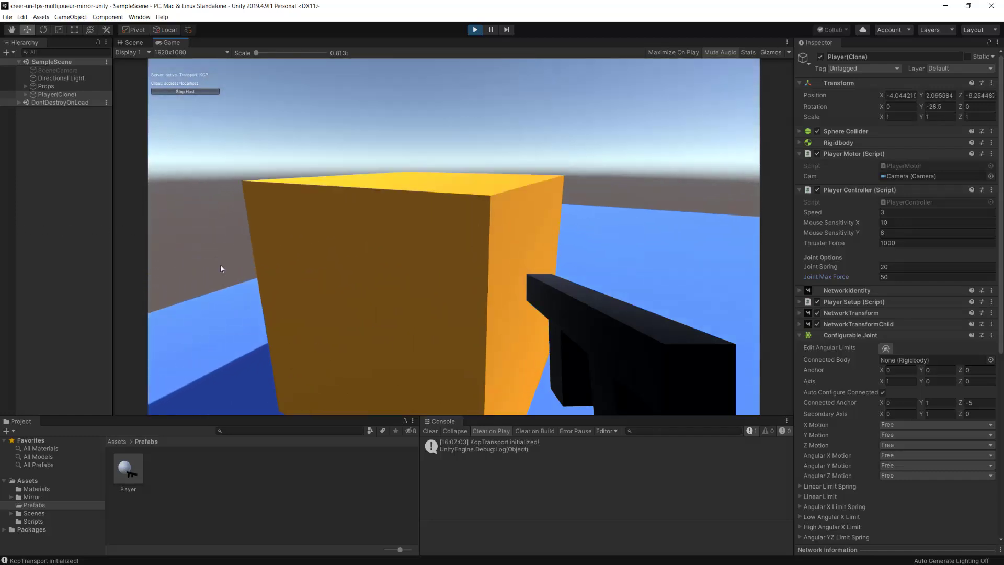
pyautogui.press('w')
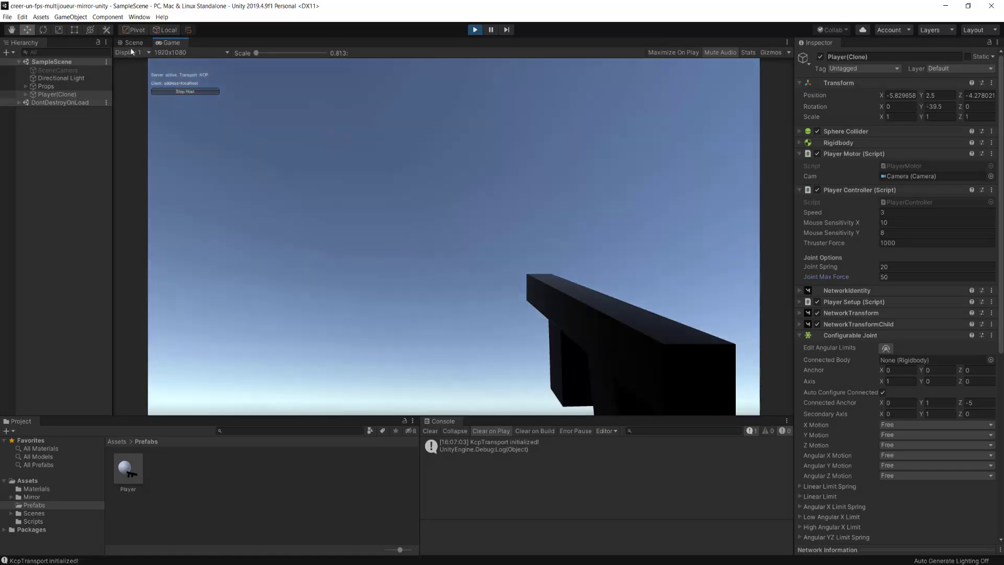
# Inspect the player in the Scene view, walk around, then stop Play mode
pyautogui.click(133, 43)
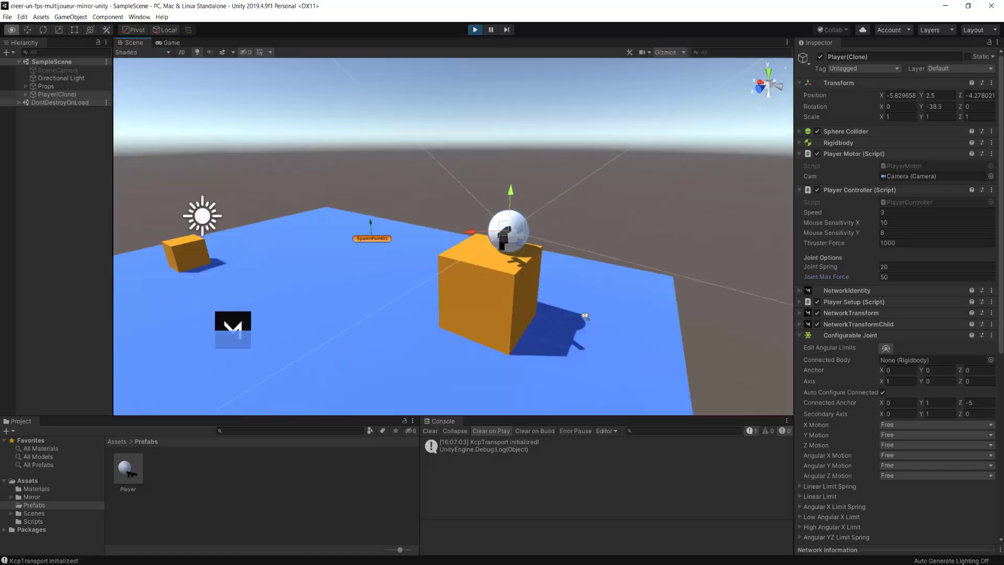
pyautogui.moveTo(452, 257)
pyautogui.keyDown('alt'); pyautogui.mouseDown()
pyautogui.moveTo(347, 246)
pyautogui.moveTo(518, 229)
pyautogui.mouseUp(); pyautogui.keyUp('alt')
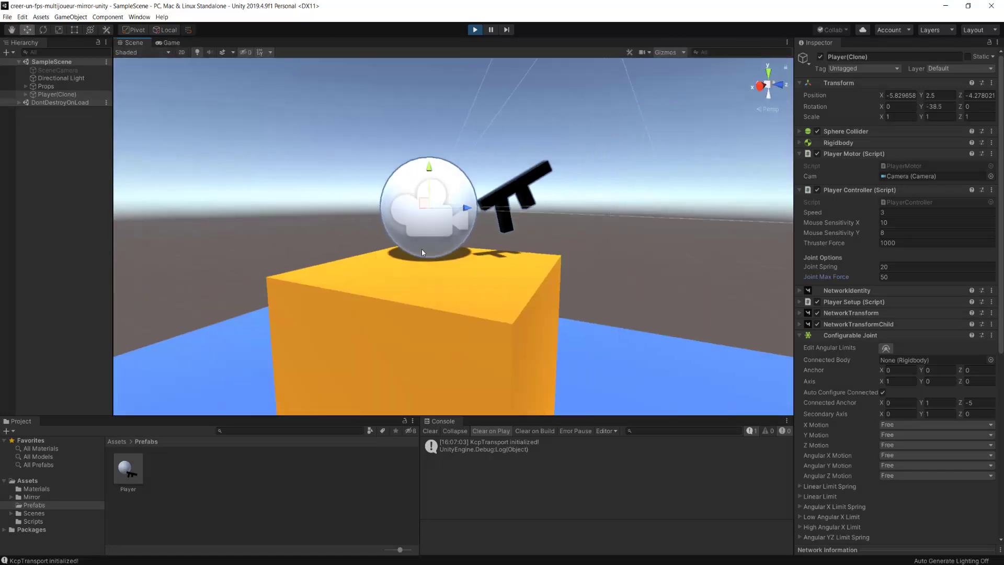
pyautogui.hotkey('ctrl', '2')
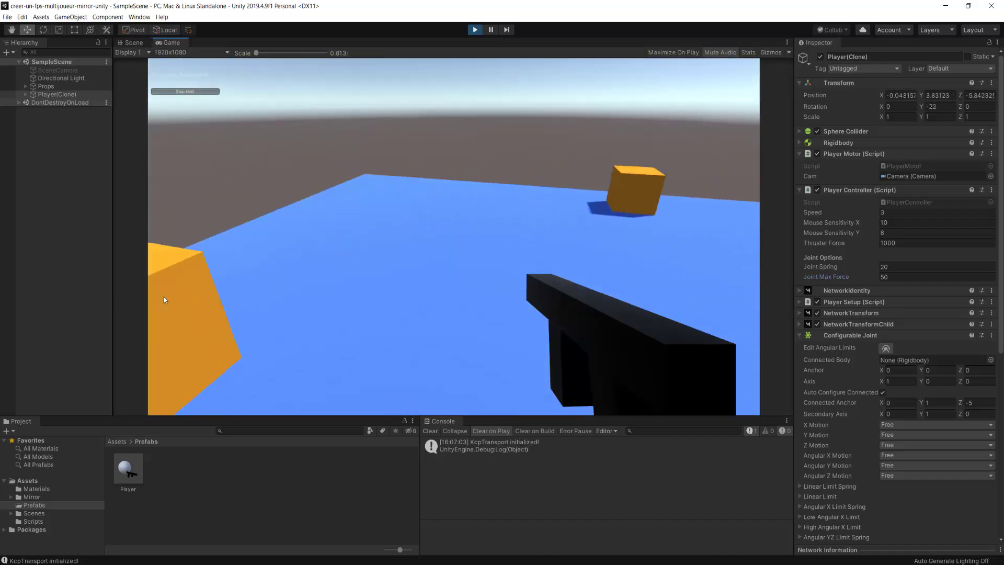
pyautogui.press('w')
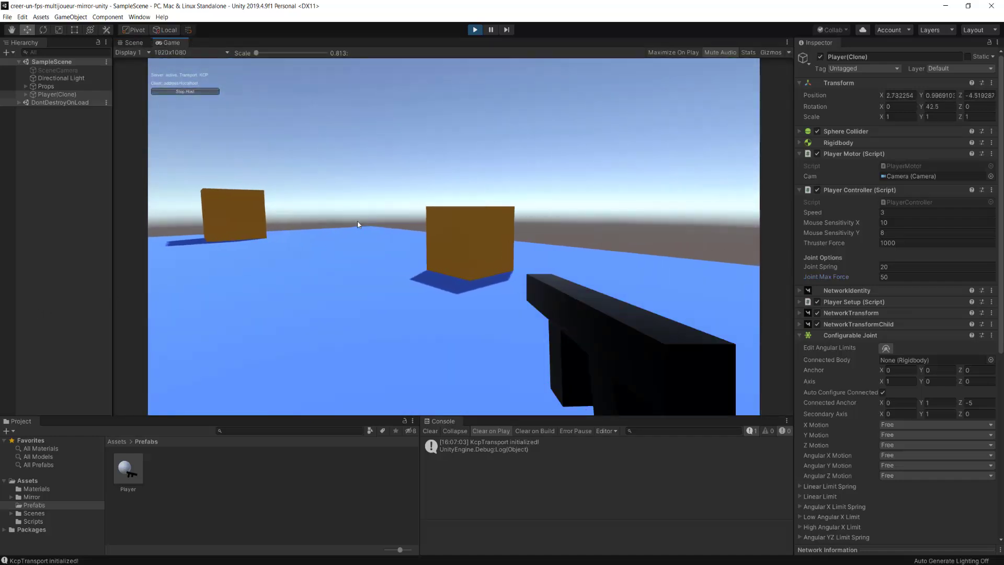
pyautogui.press('w')
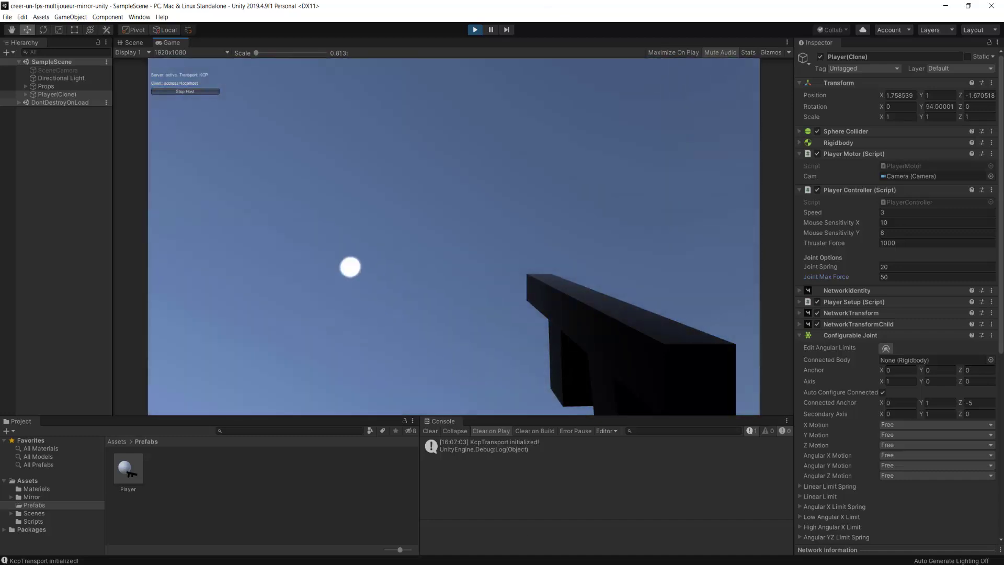
pyautogui.press('s')
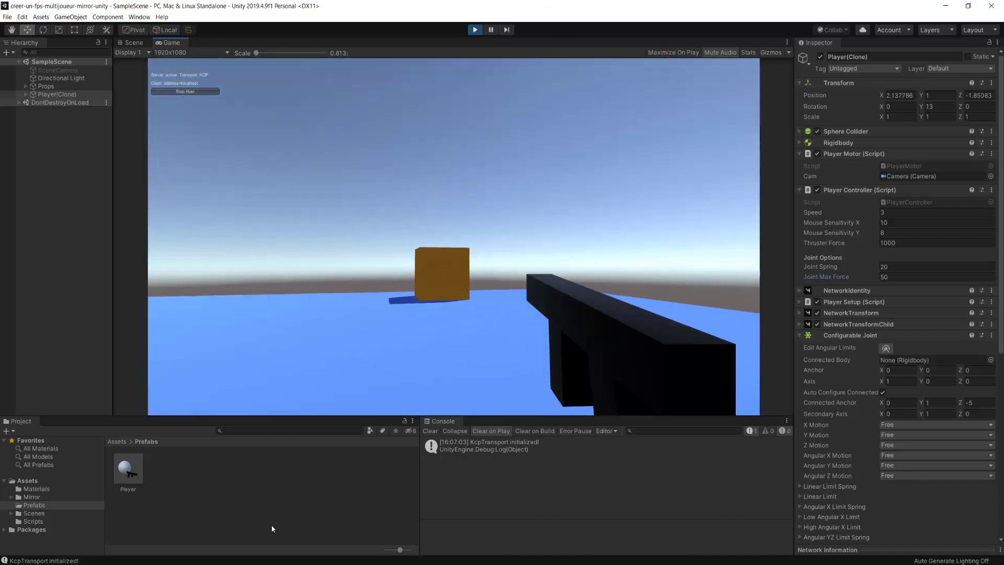
pyautogui.press('s')
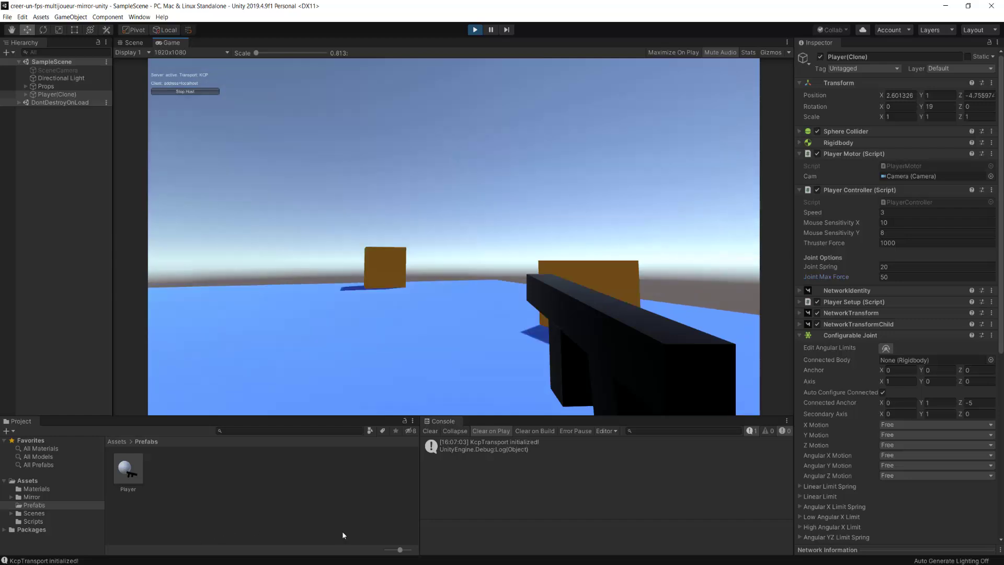
pyautogui.hotkey('ctrl', 'p')
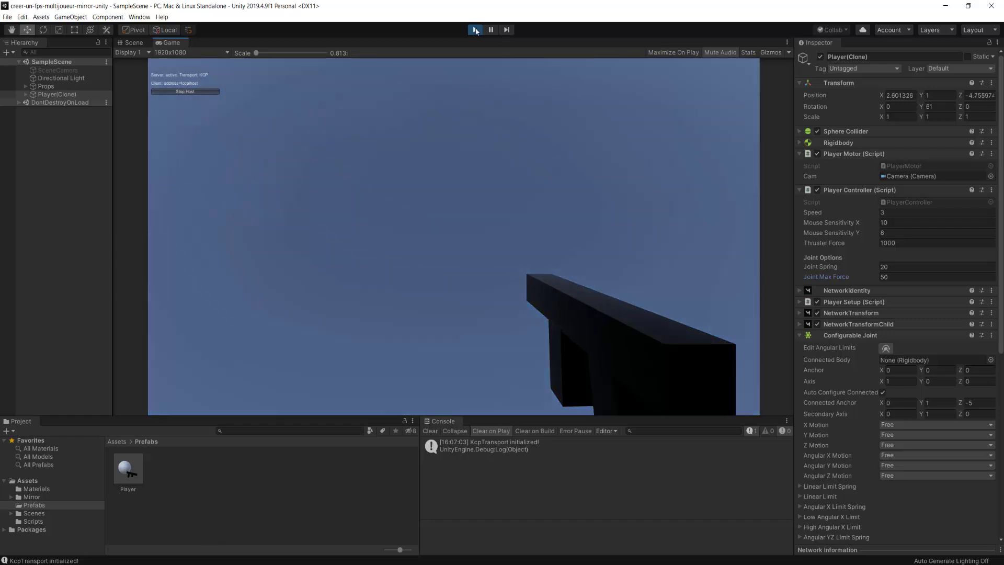
pyautogui.moveTo(520, 279)
pyautogui.mouseDown(button='right')
pyautogui.moveTo(587, 315)
pyautogui.moveTo(333, 152)
pyautogui.mouseUp(button='right')
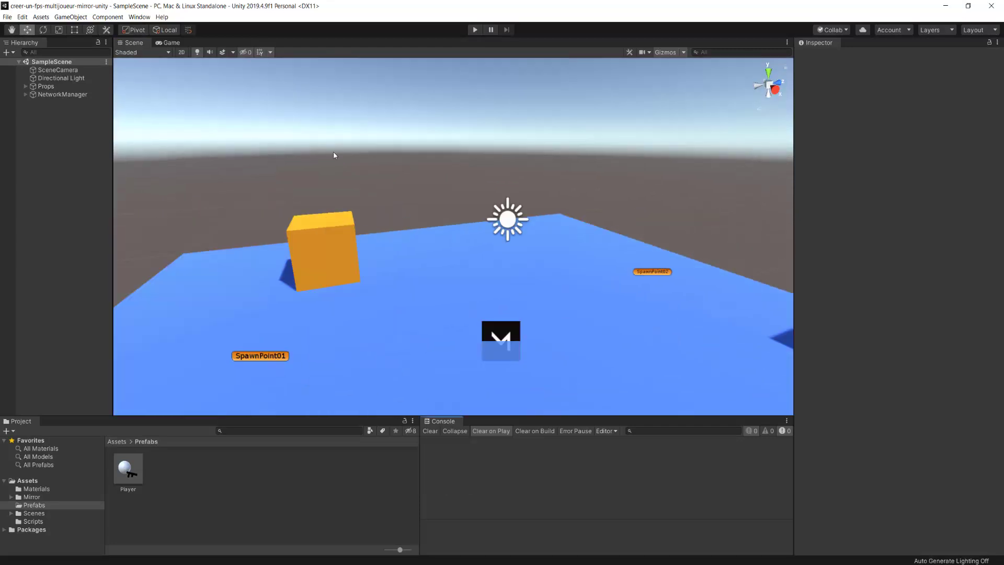
# Check Thruster Force, Joint Spring 20 and Joint Max Force 50 on the Player prefab, then switch to PlayerMotor.cs
pyautogui.click(129, 469)
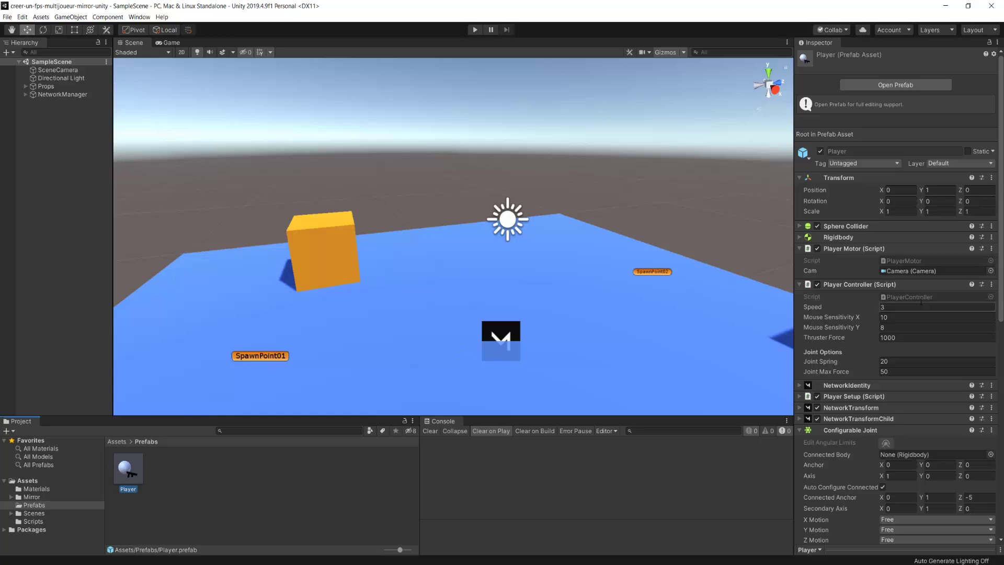
pyautogui.click(834, 337)
pyautogui.click(824, 363)
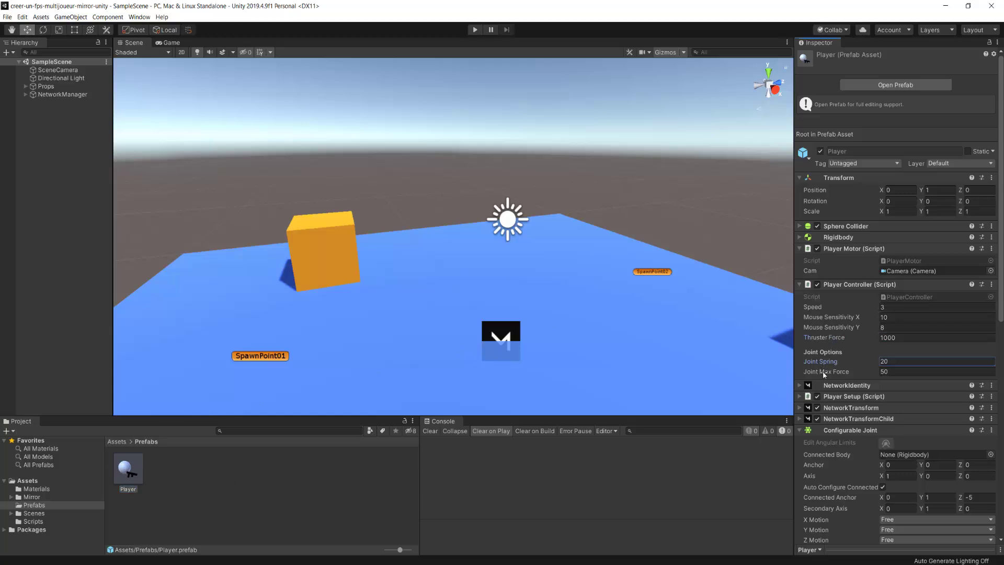
pyautogui.click(823, 371)
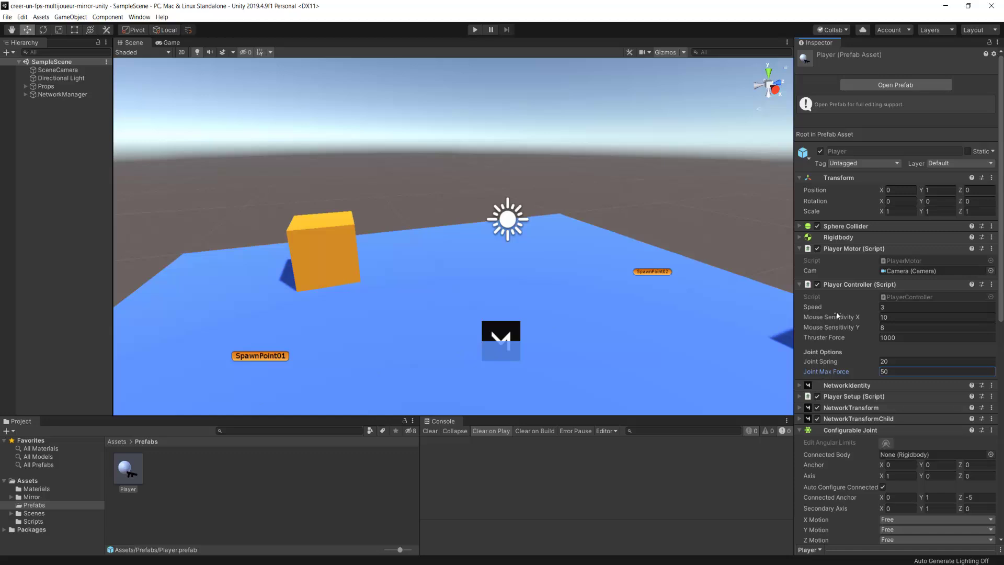
pyautogui.click(823, 336)
pyautogui.click(827, 364)
pyautogui.click(828, 373)
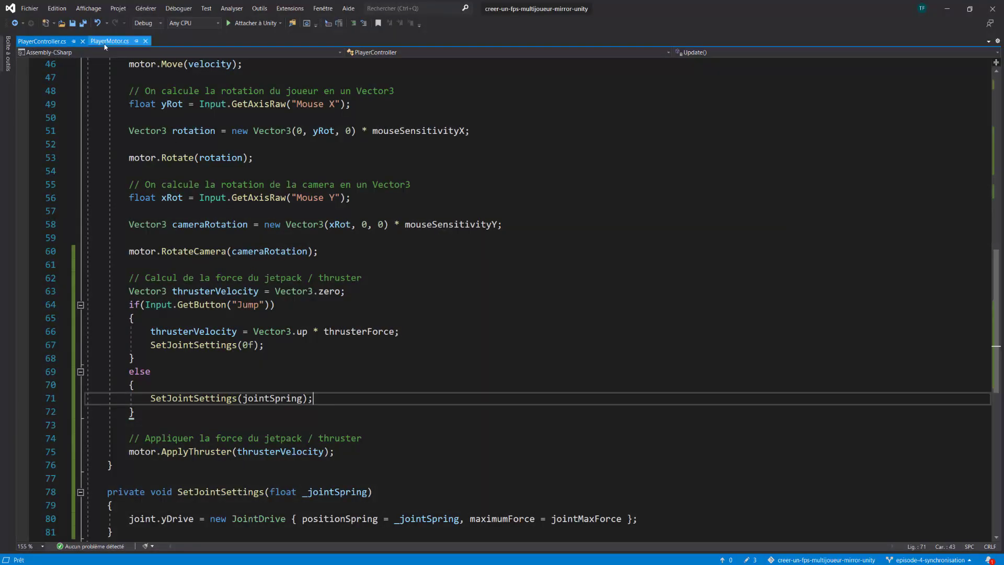
pyautogui.click(110, 41)
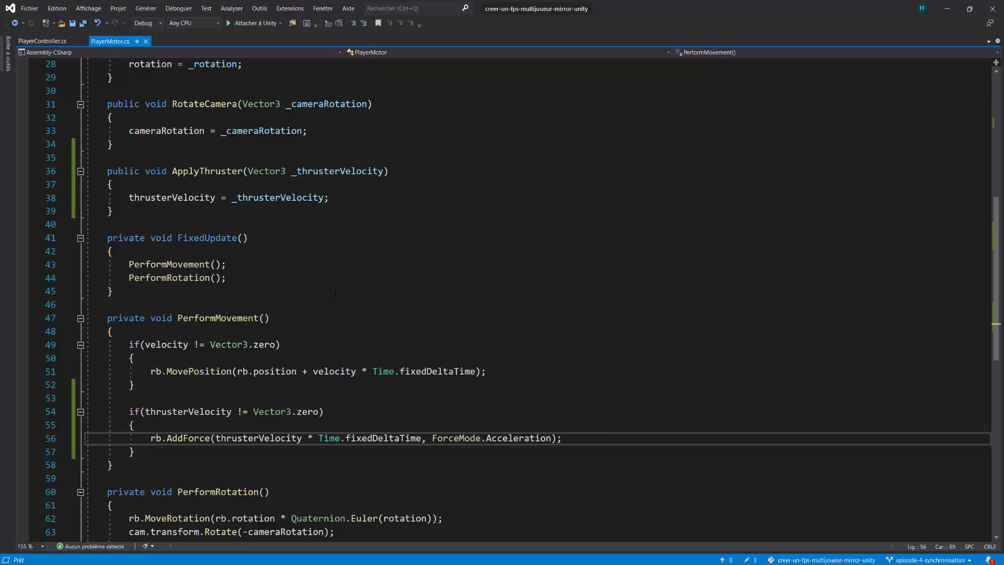
pyautogui.scroll(1, 320, 305)
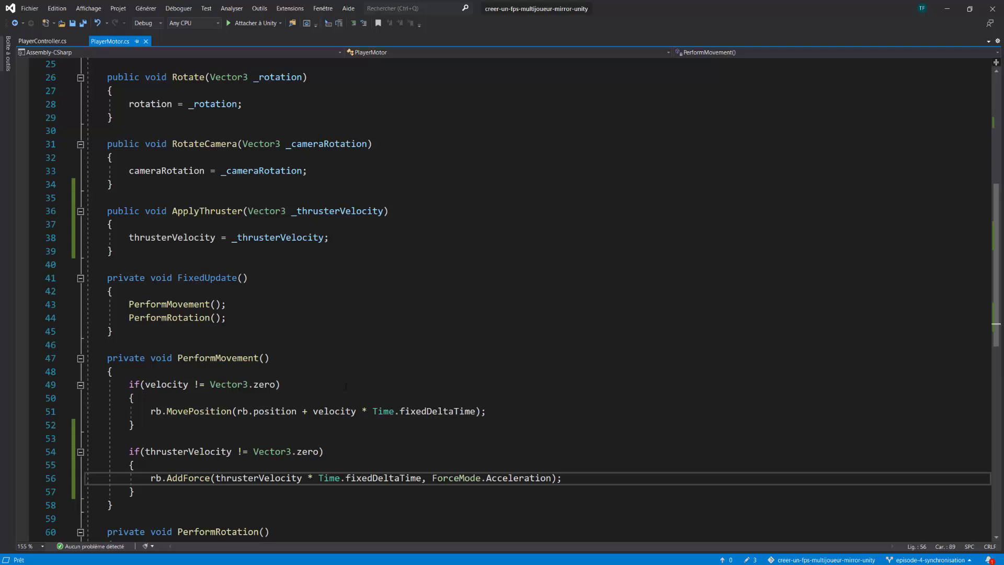
pyautogui.scroll(3, 297, 417)
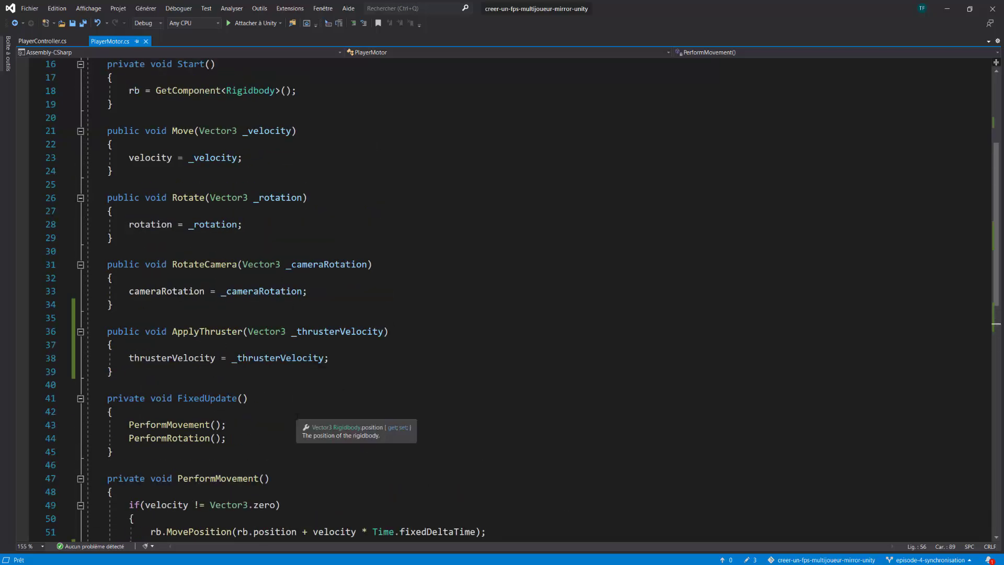
pyautogui.scroll(5, 297, 418)
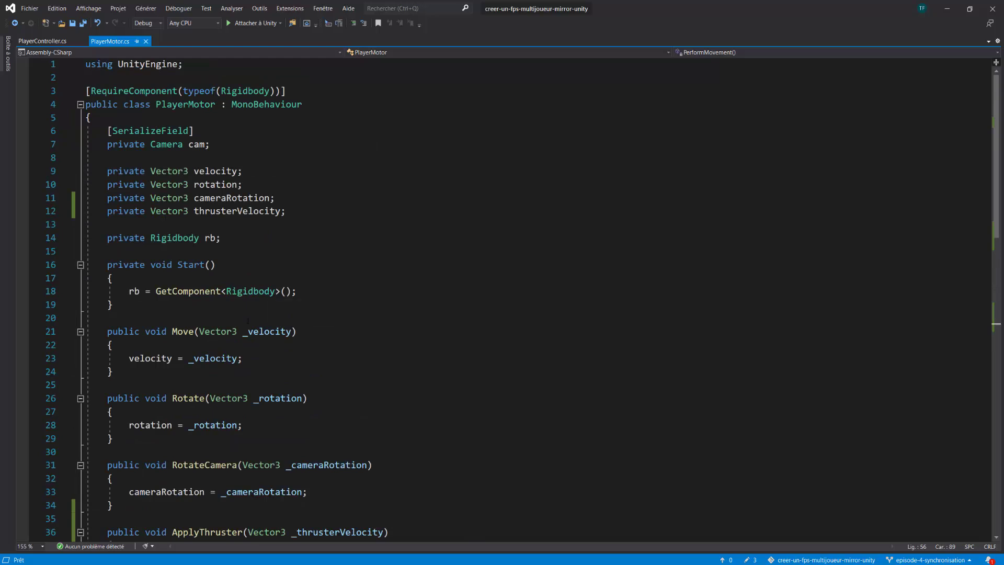
pyautogui.click(170, 224)
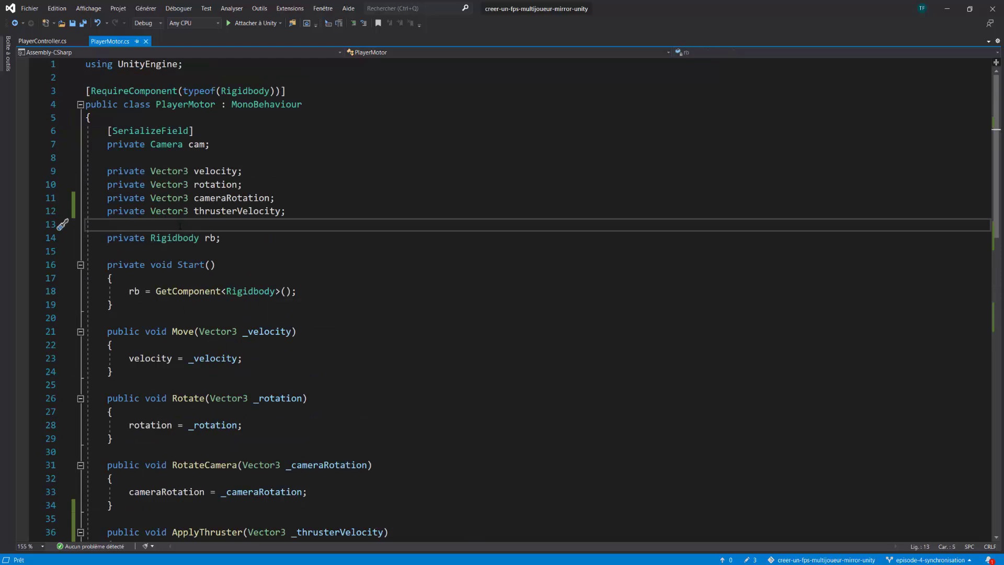
pyautogui.press('Return')
pyautogui.press('Return')
pyautogui.press('Up')
pyautogui.write('[')
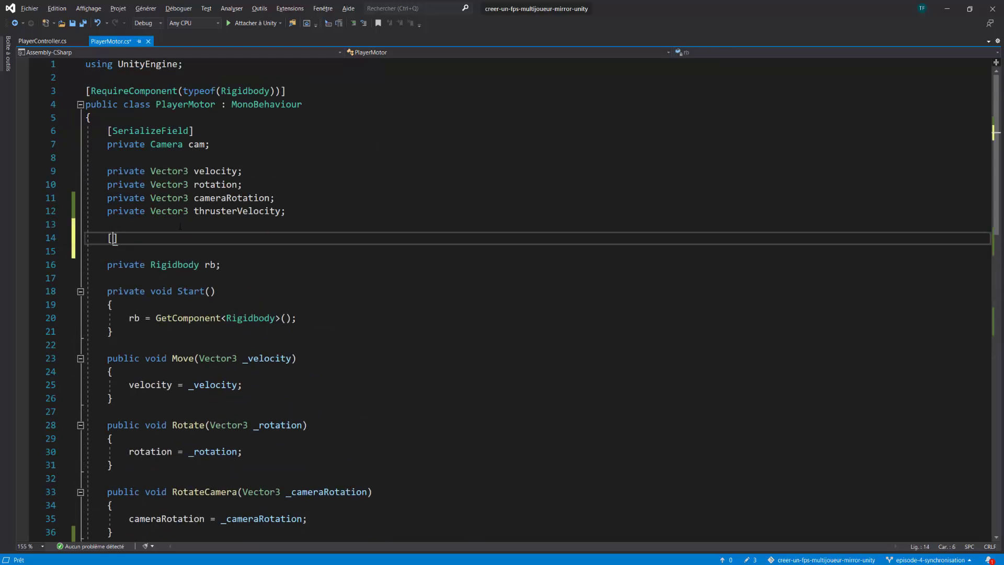
pyautogui.write('ser')
pyautogui.press('Tab')
pyautogui.press('End')
pyautogui.press('Return')
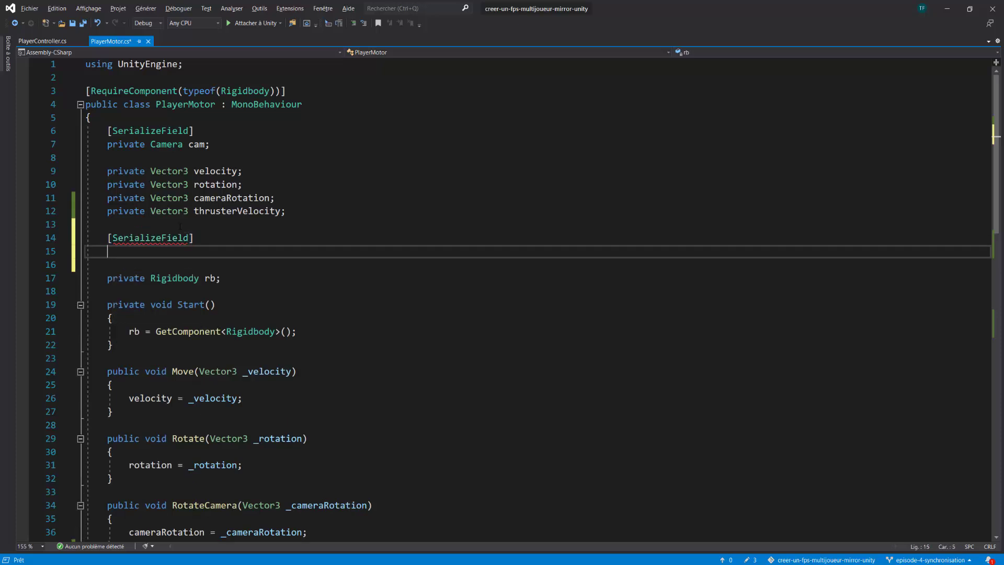
pyautogui.write('private ')
pyautogui.write('float ')
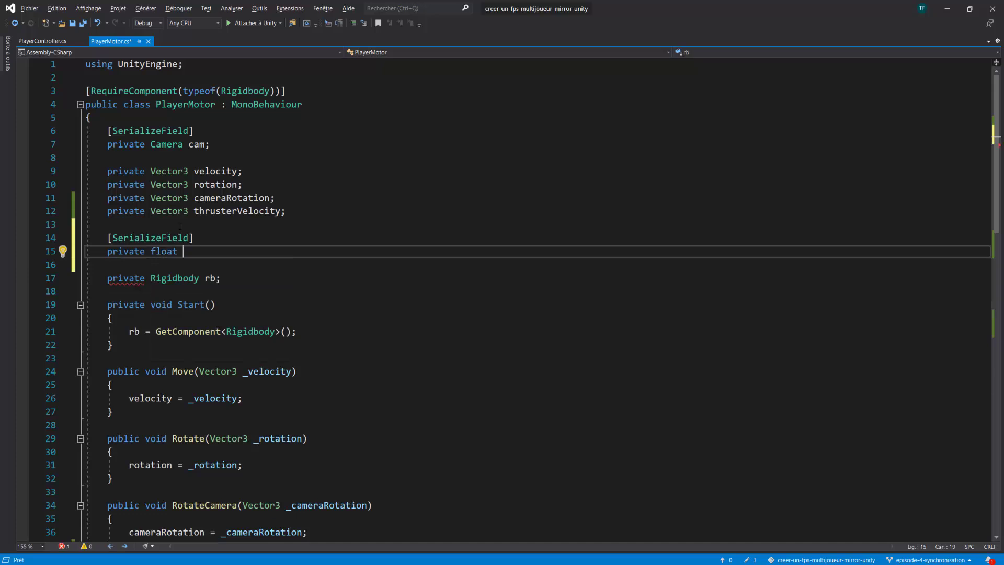
pyautogui.write('camera')
pyautogui.write('Rotation')
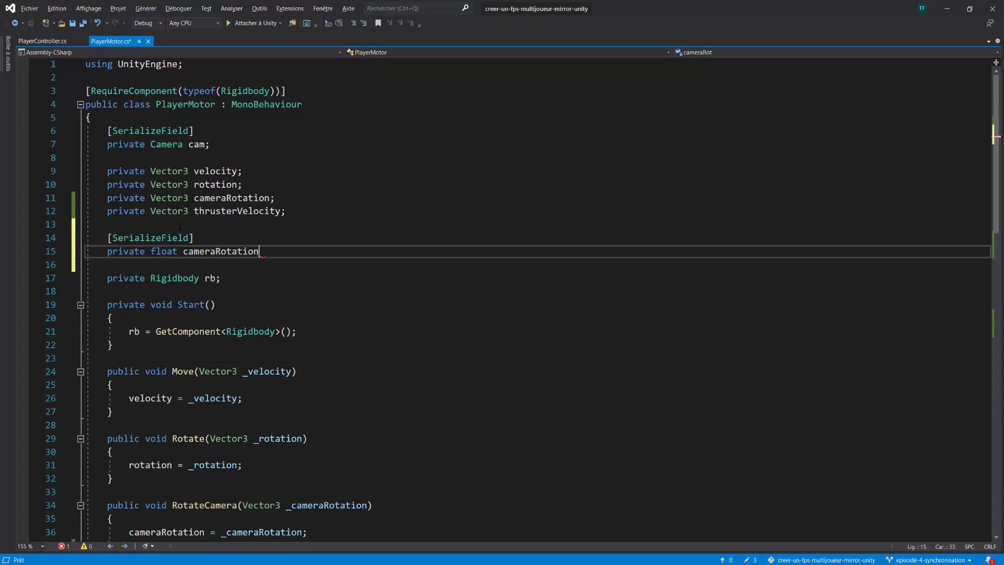
pyautogui.write('Limit = ')
pyautogui.write('85f;')
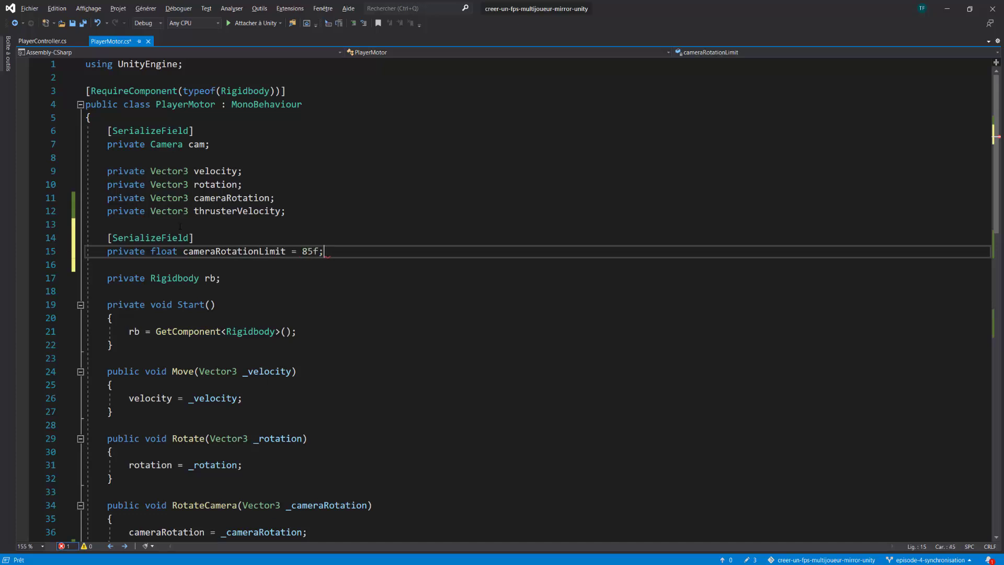
pyautogui.hotkey('ctrl', 's')
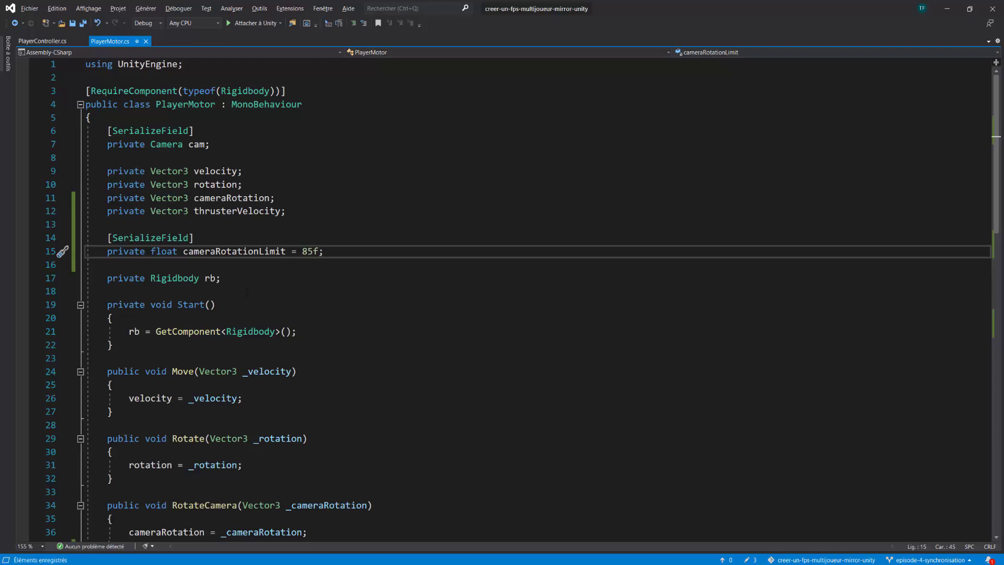
pyautogui.scroll(-3, 247, 291)
pyautogui.scroll(-5, 249, 287)
pyautogui.scroll(-4, 251, 285)
pyautogui.scroll(-1, 254, 279)
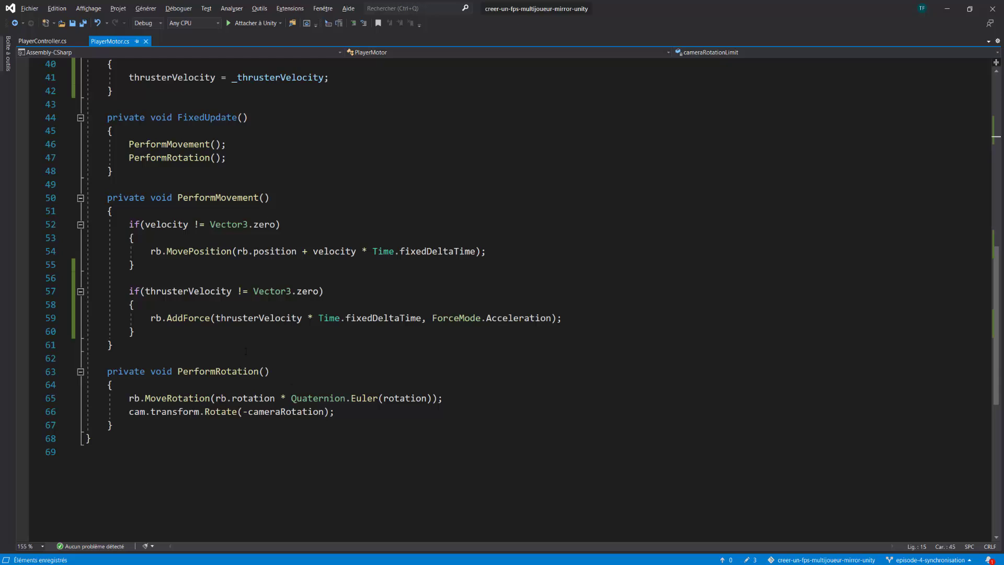
# Change the cameraRotation field from Vector3 to float initialised to 0f and save
pyautogui.click(512, 397)
pyautogui.scroll(9, 473, 394)
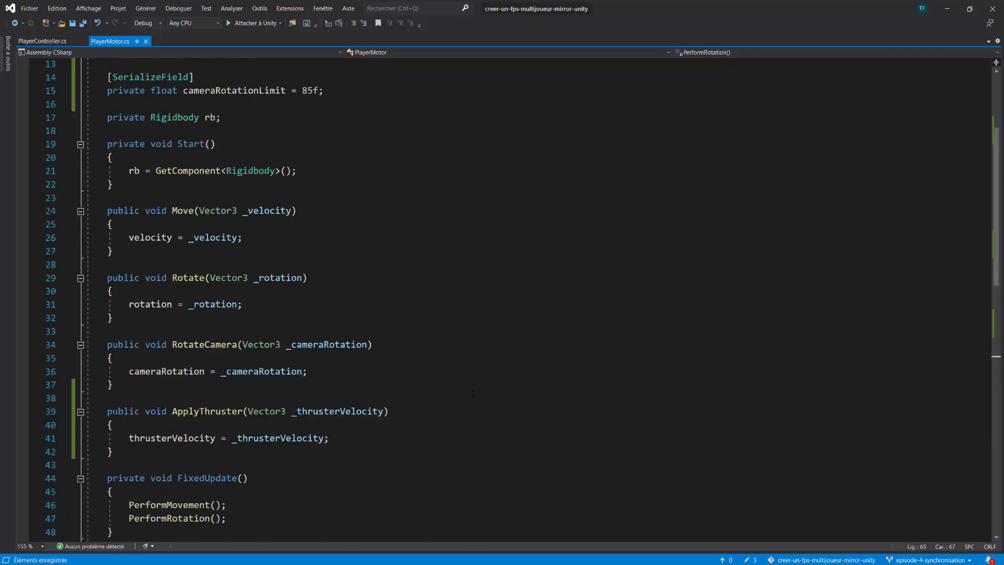
pyautogui.scroll(4, 473, 393)
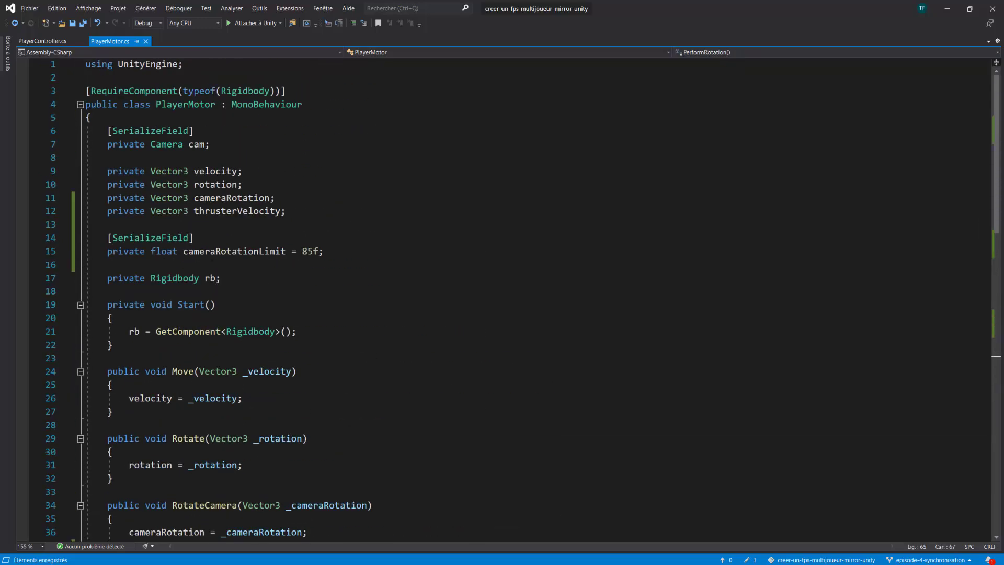
pyautogui.click(232, 198)
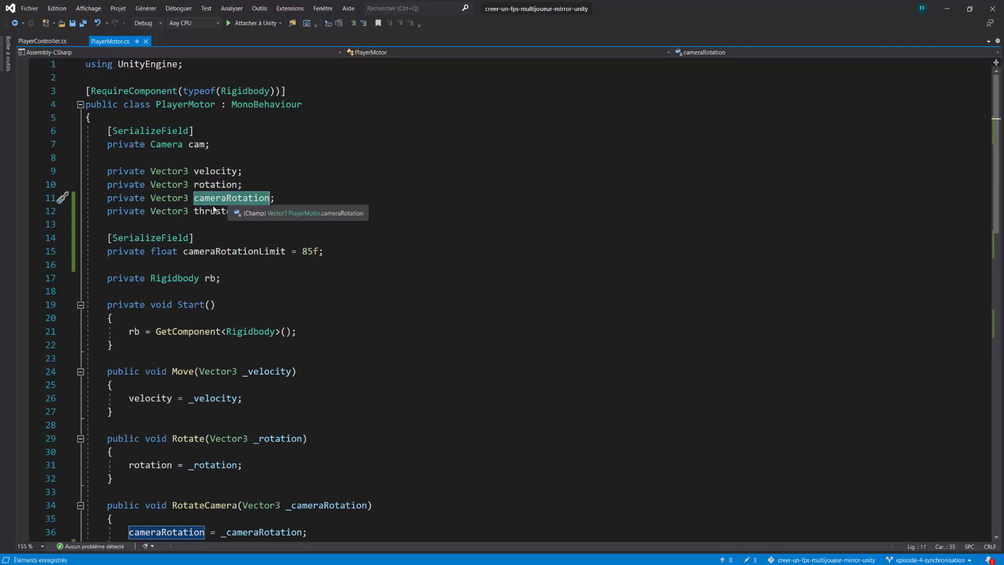
pyautogui.click(164, 199)
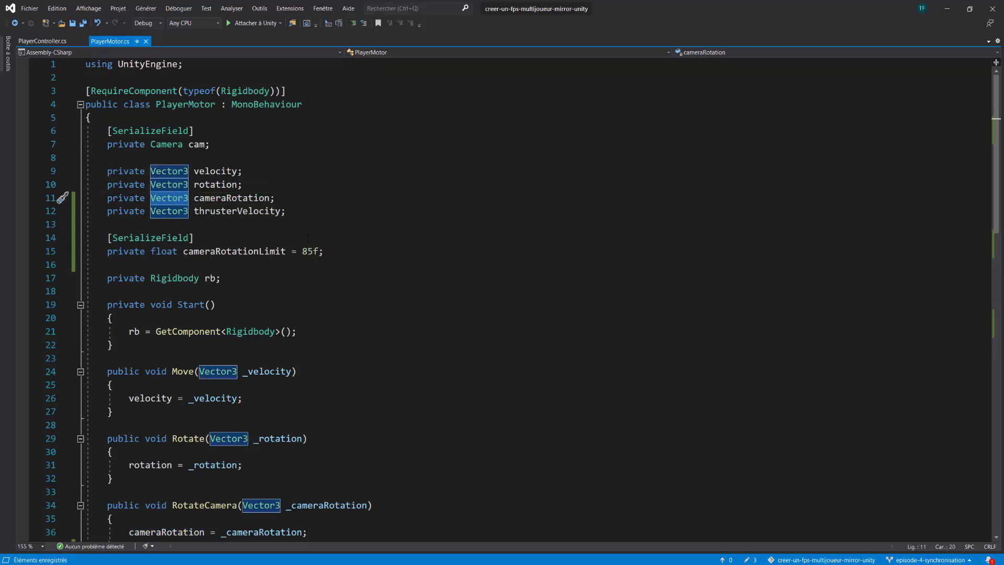
pyautogui.hotkey('ctrl', 'BackSpace')
pyautogui.write('float')
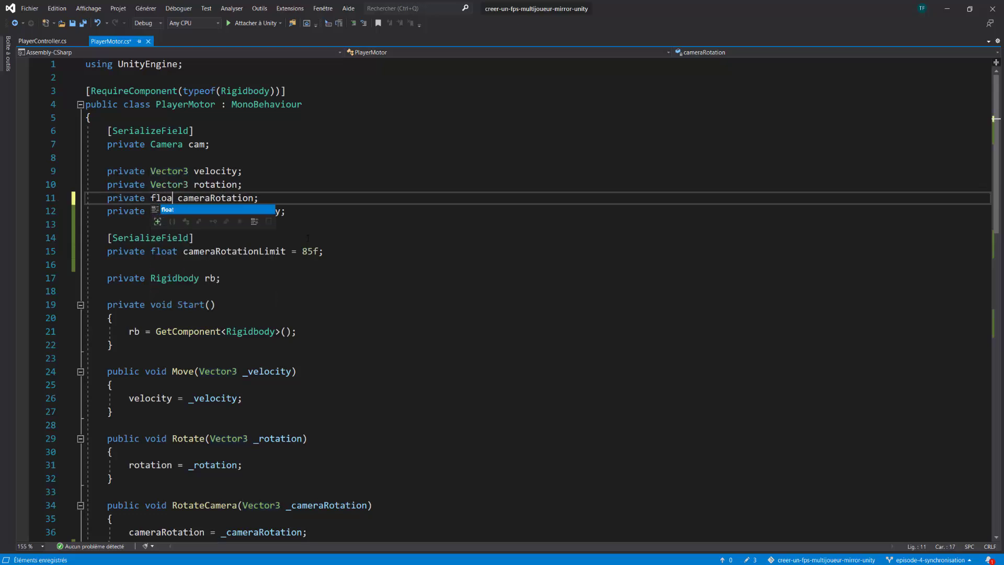
pyautogui.click(287, 198)
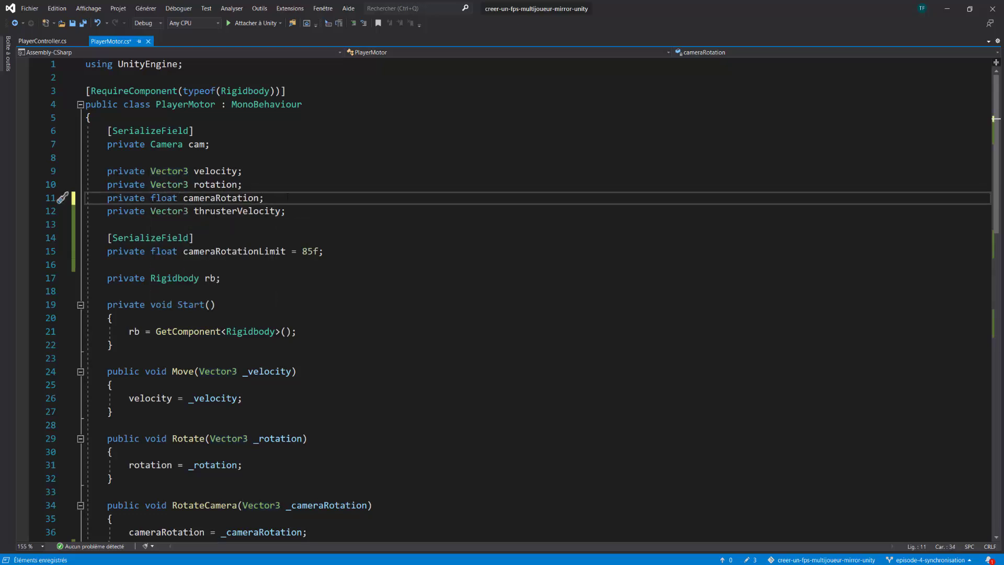
pyautogui.press('Left')
pyautogui.write('= 0')
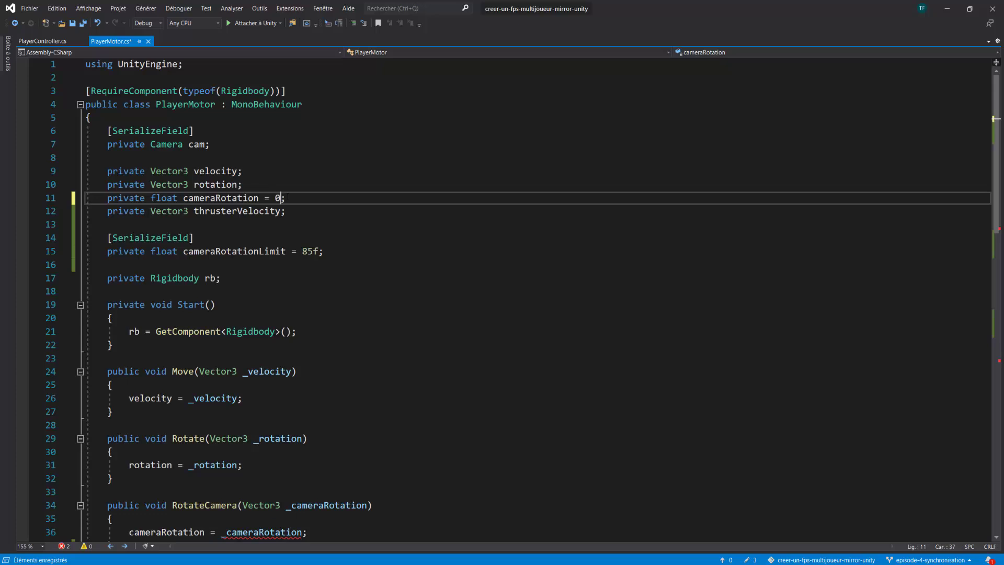
pyautogui.write('f')
pyautogui.hotkey('ctrl', 's')
# Rename the field to cameraRotationX
pyautogui.press('Left')
pyautogui.press('Left')
pyautogui.press('Left')
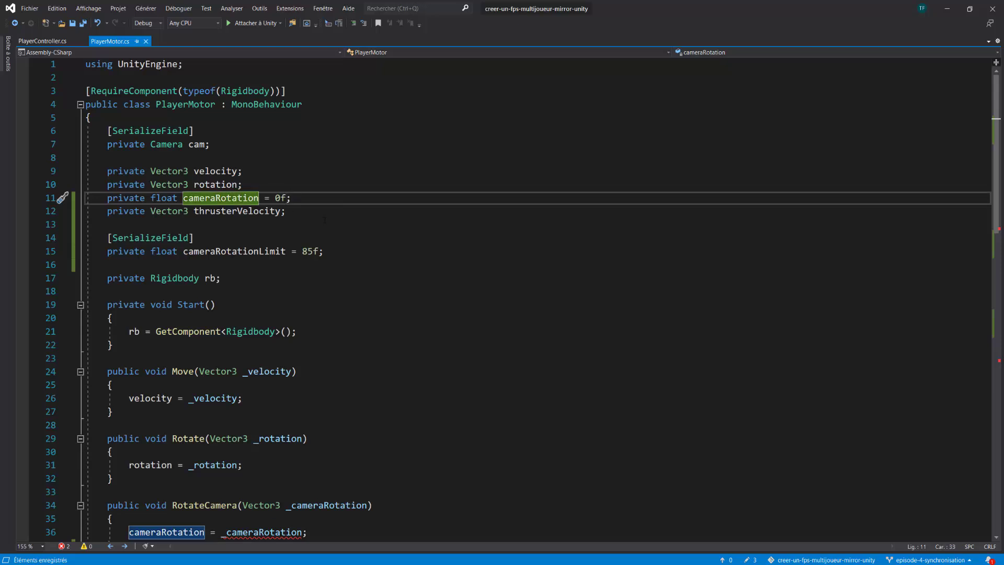
pyautogui.write('X')
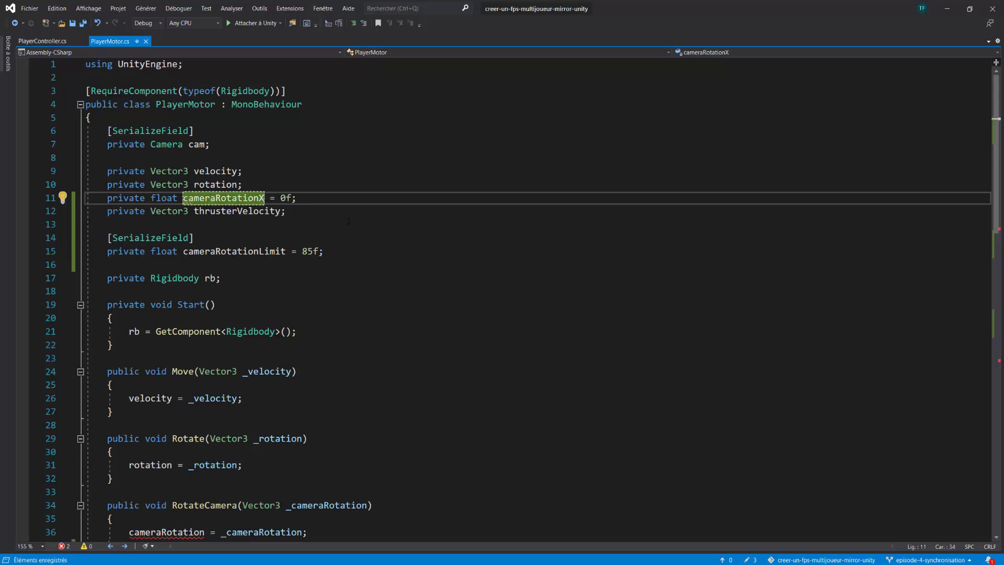
pyautogui.click(345, 194)
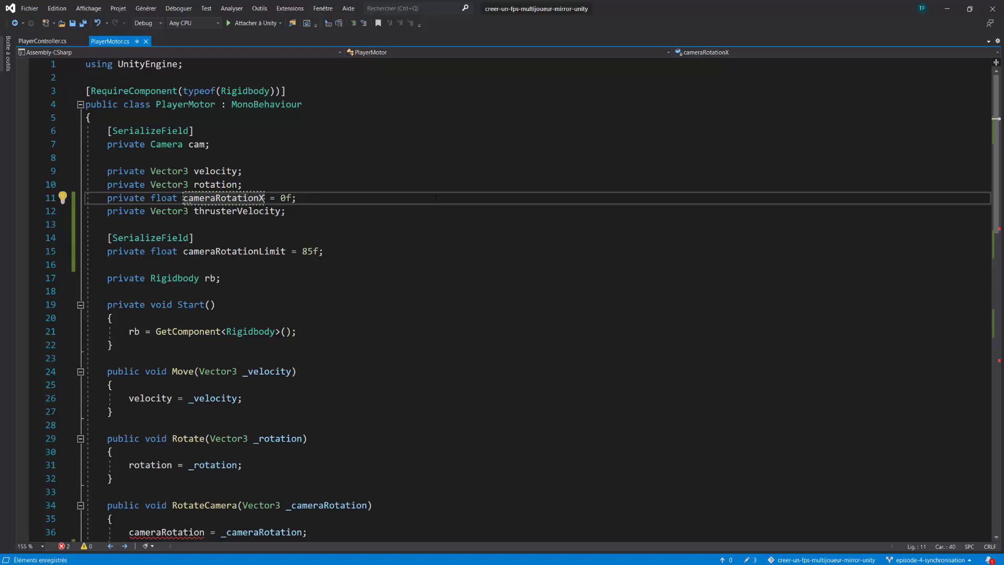
pyautogui.scroll(-5, 436, 197)
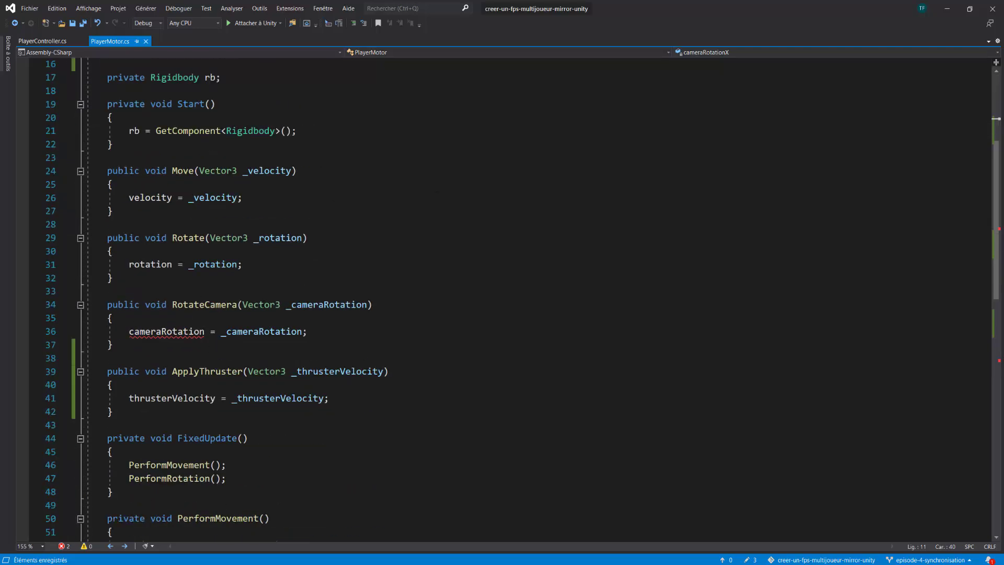
# Change RotateCamera's parameter to float _cameraRotationX, assign it to cameraRotationX, and save
pyautogui.click(265, 306)
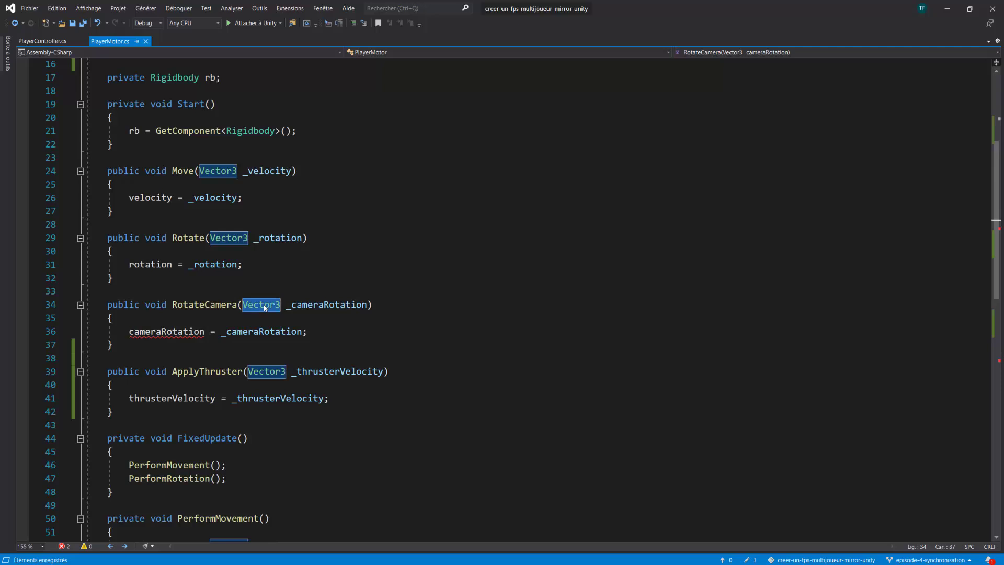
pyautogui.doubleClick(265, 305)
pyautogui.write('float')
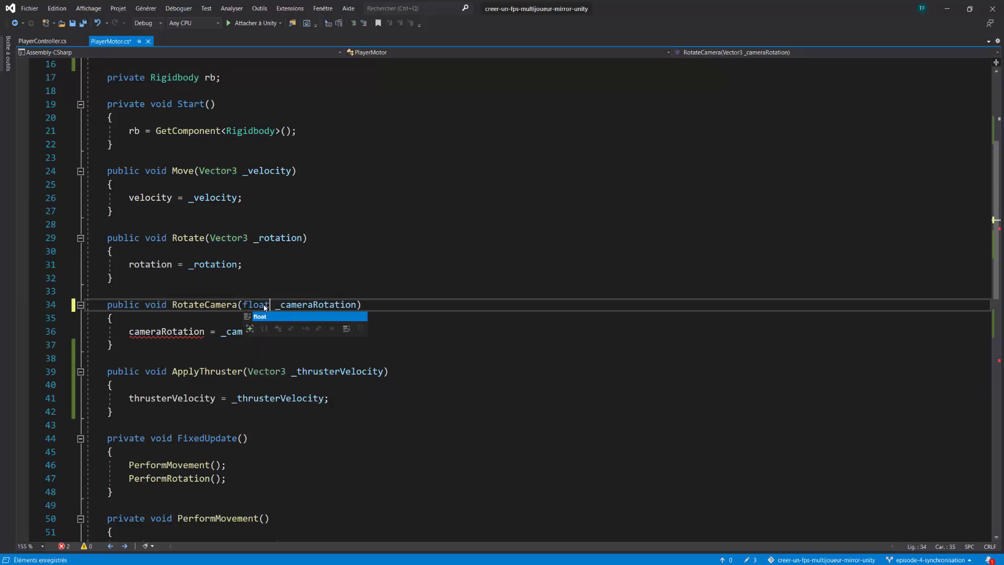
pyautogui.click(314, 306)
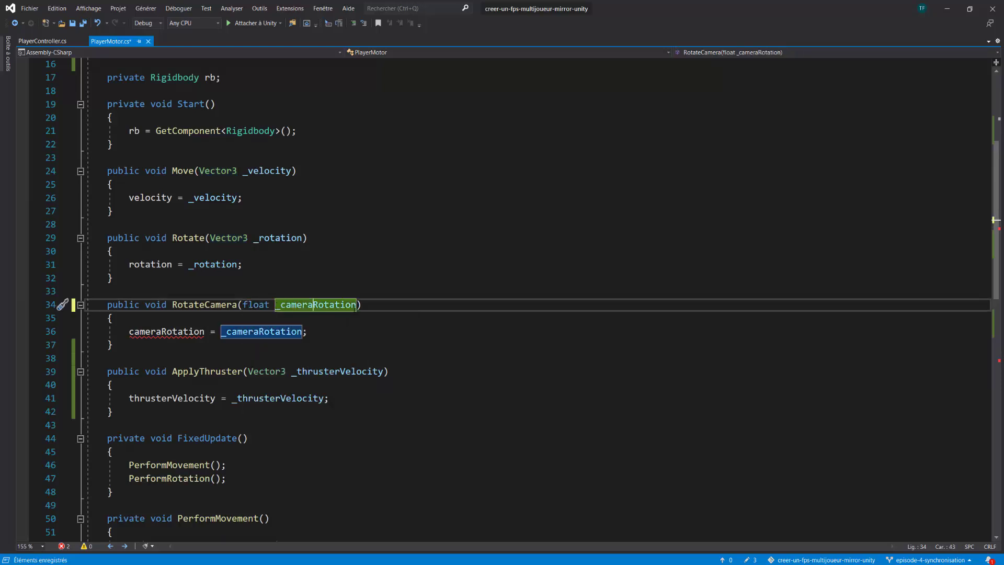
pyautogui.click(356, 305)
pyautogui.write('X')
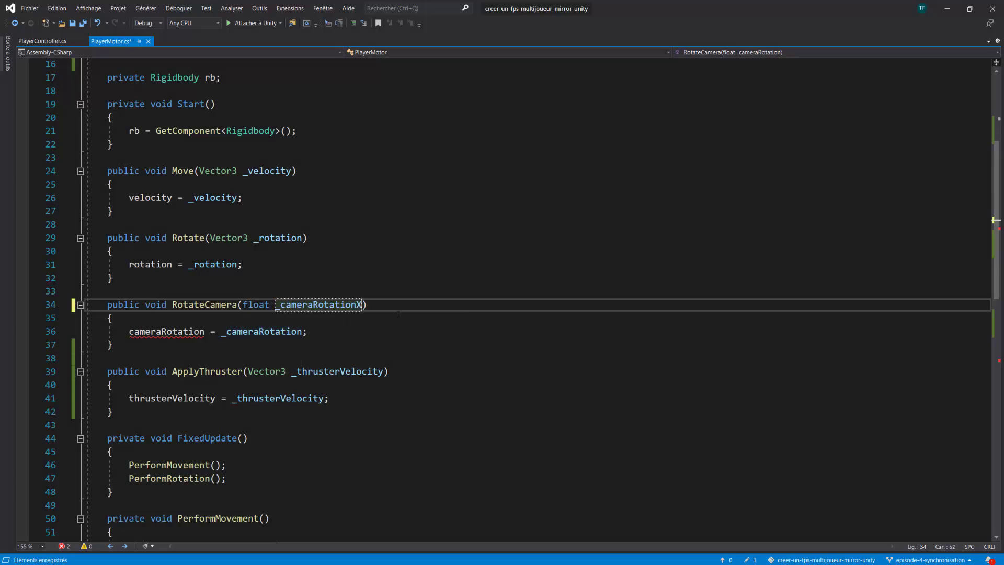
pyautogui.click(204, 331)
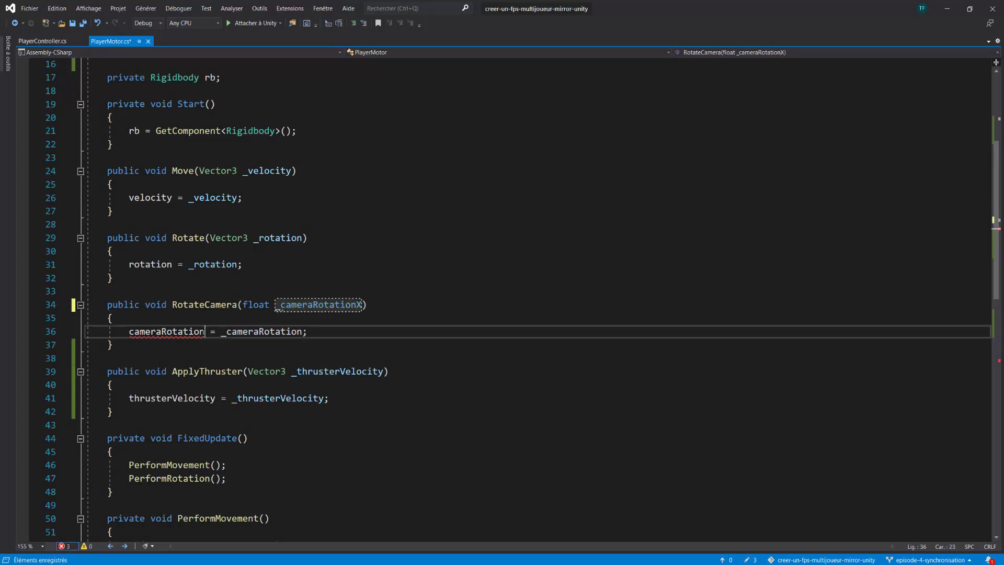
pyautogui.write('X')
pyautogui.click(308, 331)
pyautogui.write('X')
pyautogui.press('End')
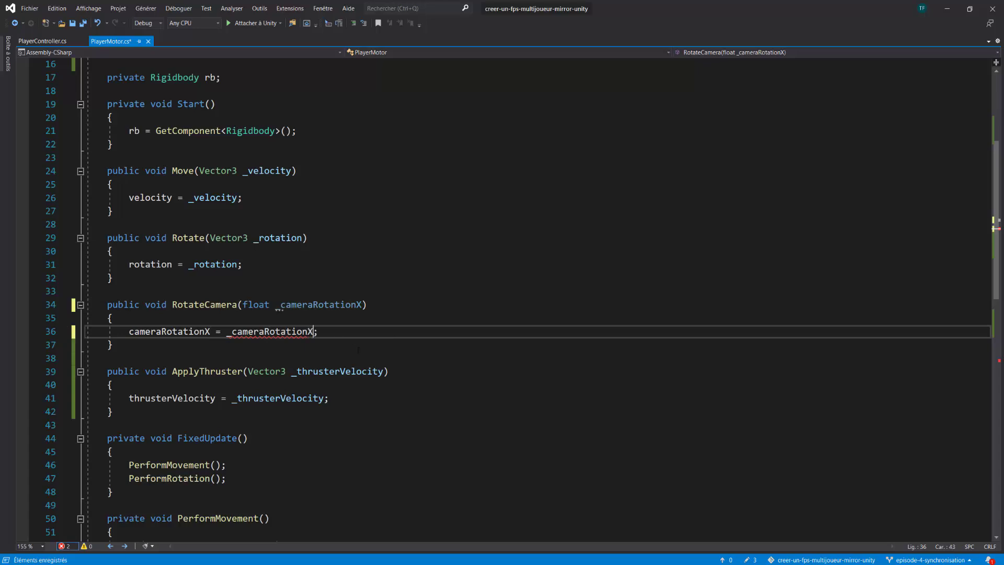
pyautogui.hotkey('ctrl', 's')
# Delete the camera Rotate line from PerformRotation, save, and move to PlayerController.cs
pyautogui.scroll(-3, 355, 334)
pyautogui.scroll(-4, 356, 335)
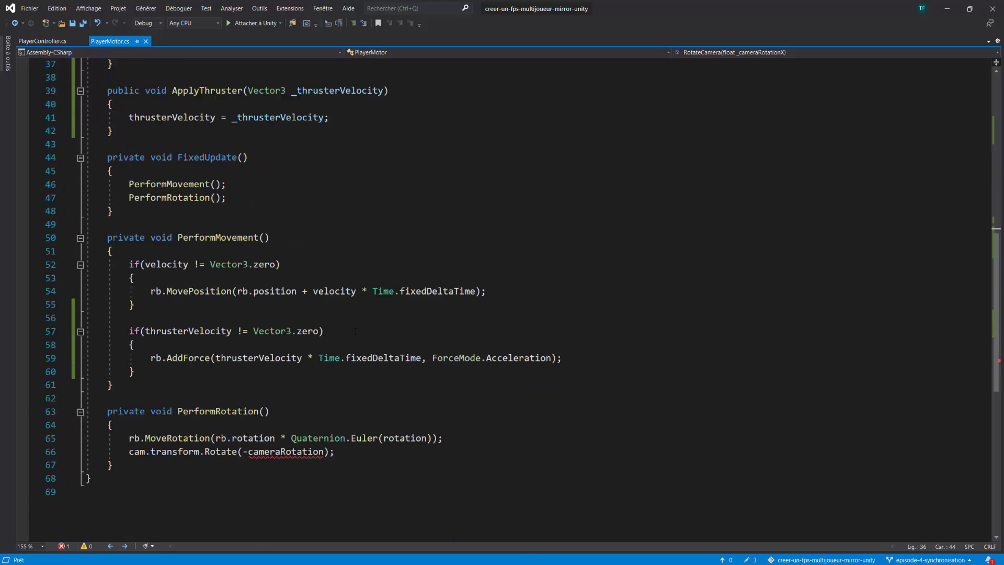
pyautogui.scroll(-2, 356, 330)
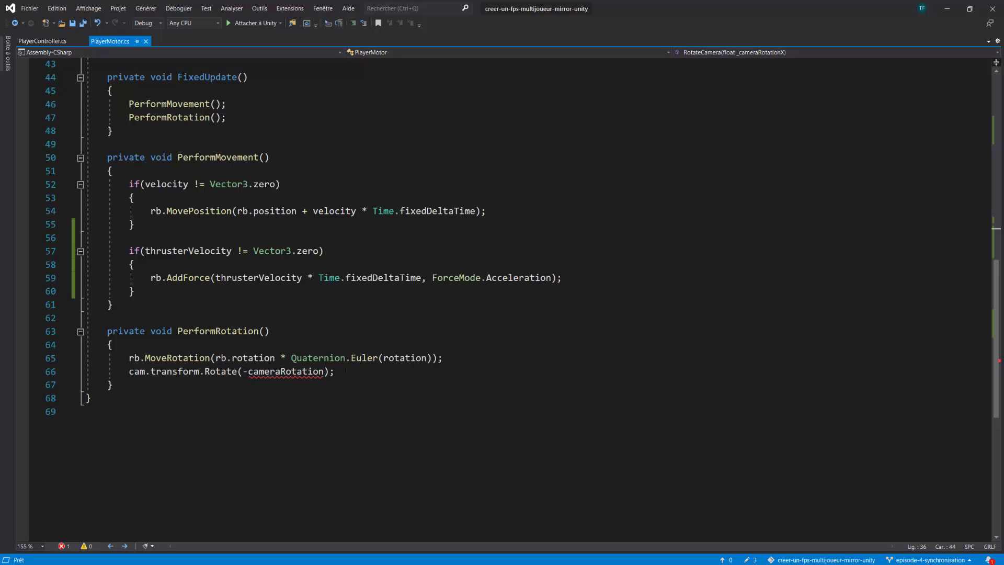
pyautogui.moveTo(335, 372); pyautogui.dragTo(86, 372)
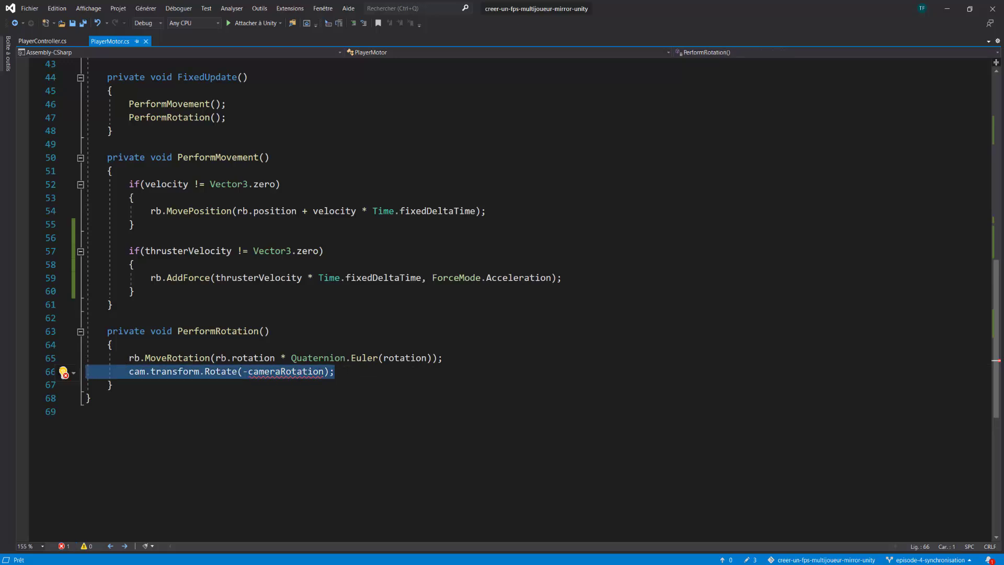
pyautogui.press('BackSpace')
pyautogui.press('BackSpace')
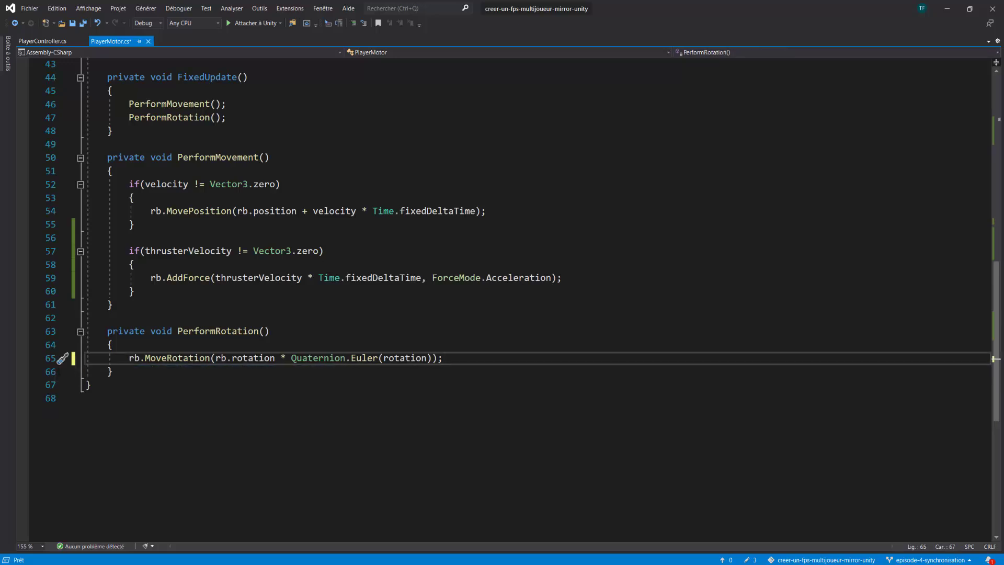
pyautogui.hotkey('ctrl', 's')
pyautogui.hotkey('ctrl', 'Tab')
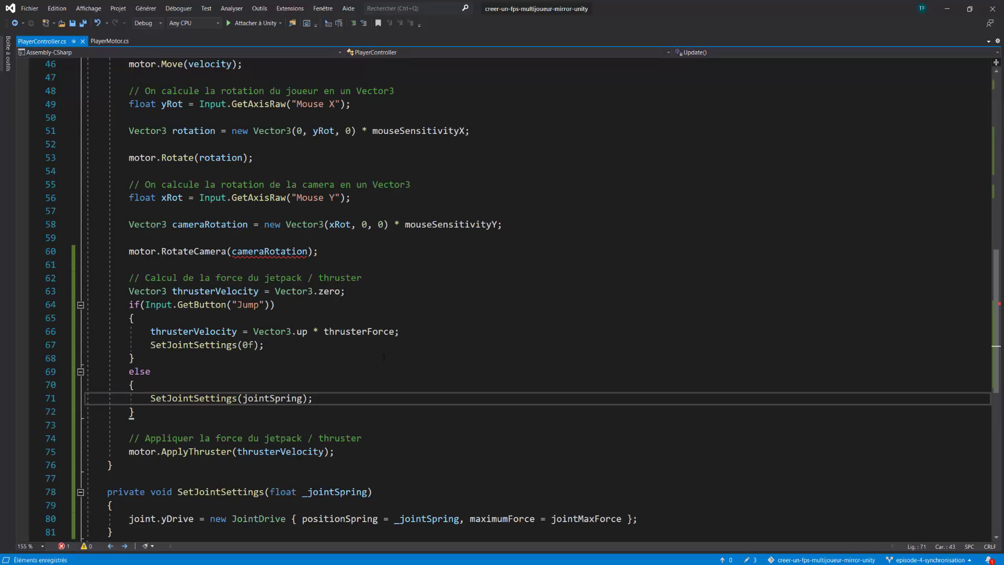
# Change the cameraRotation variable on line 58 from Vector3 to float
pyautogui.scroll(2, 304, 402)
pyautogui.moveTo(325, 331); pyautogui.dragTo(129, 331)
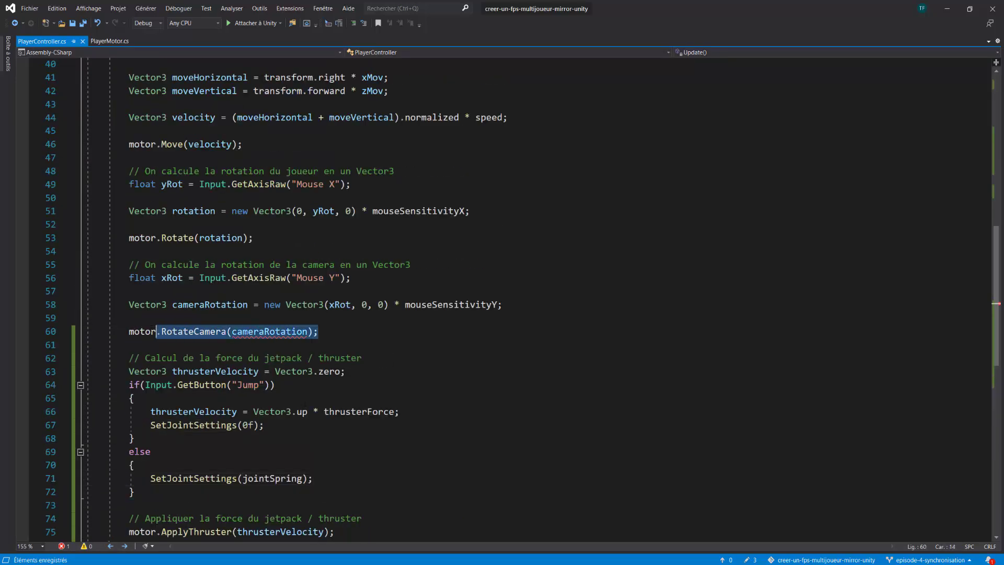
pyautogui.scroll(1, 260, 390)
pyautogui.click(327, 372)
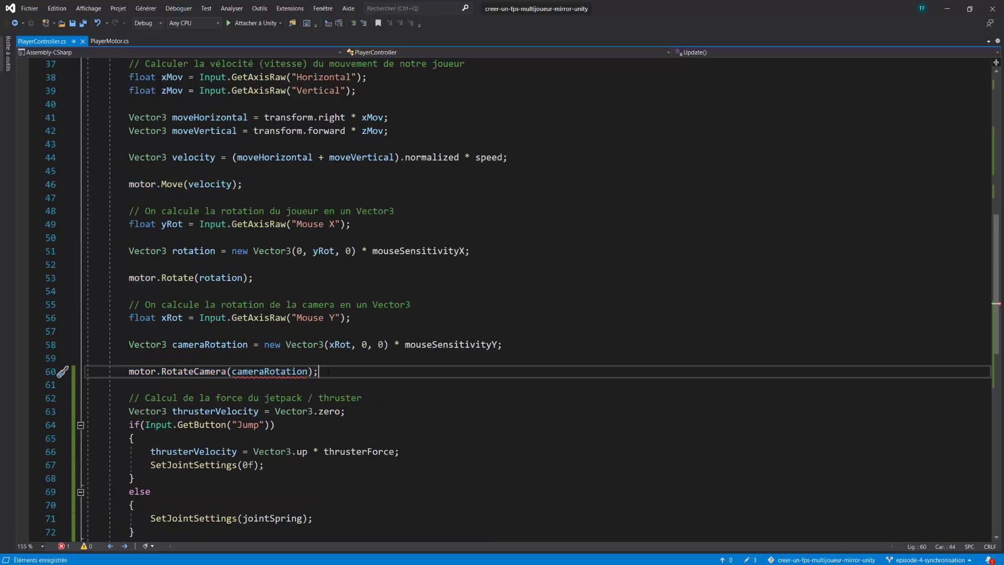
pyautogui.doubleClick(271, 372)
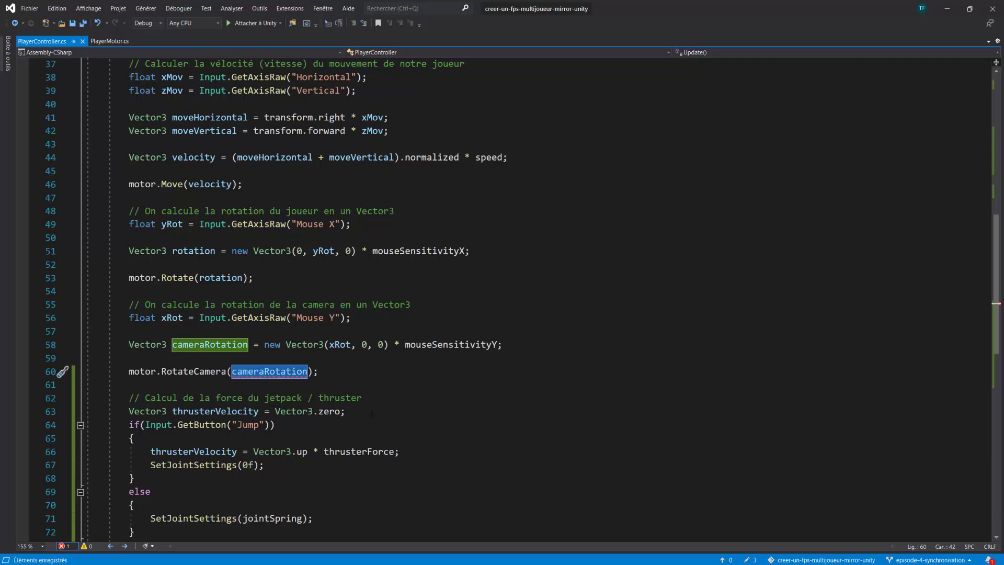
pyautogui.click(366, 371)
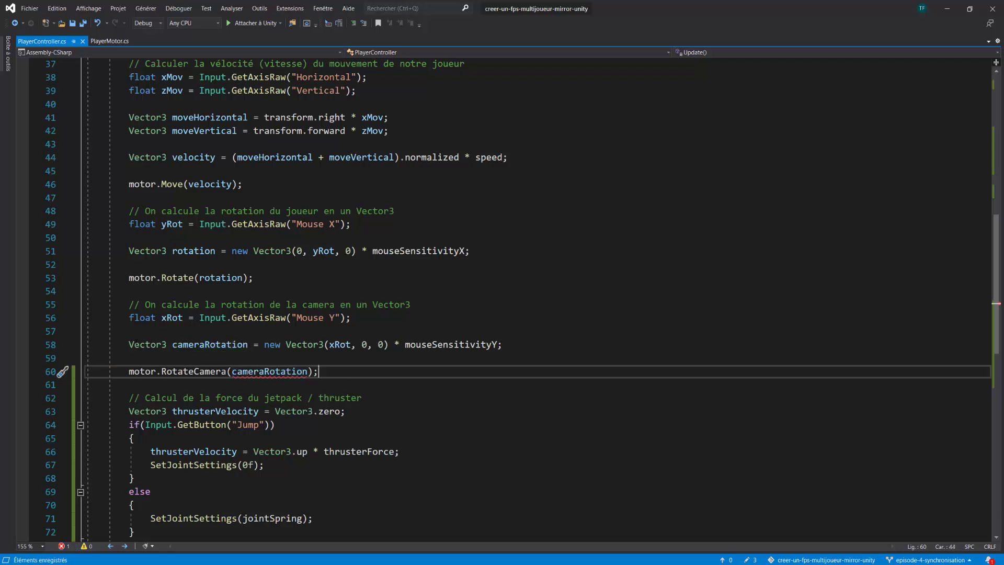
pyautogui.doubleClick(136, 345)
pyautogui.write('float')
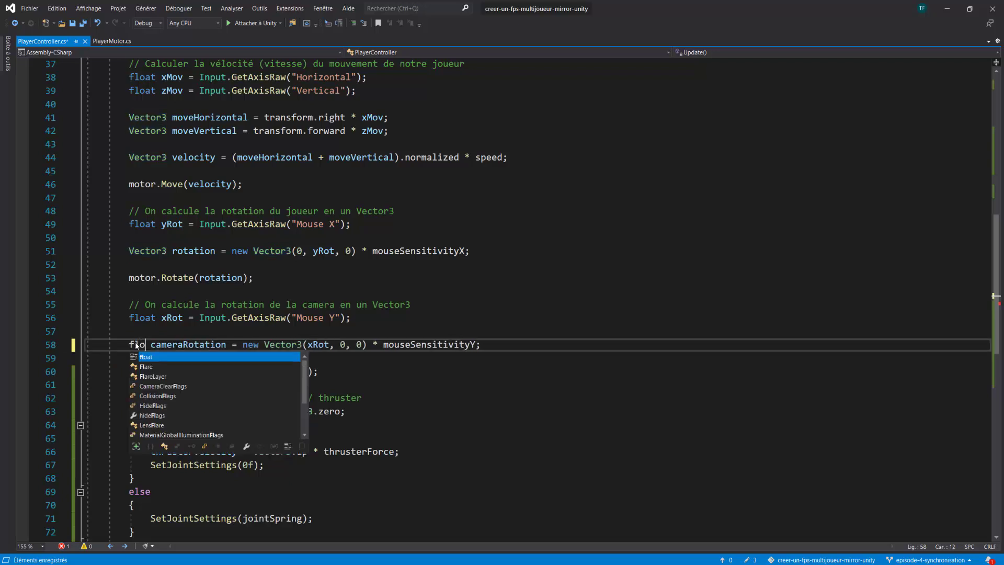
pyautogui.press('Escape')
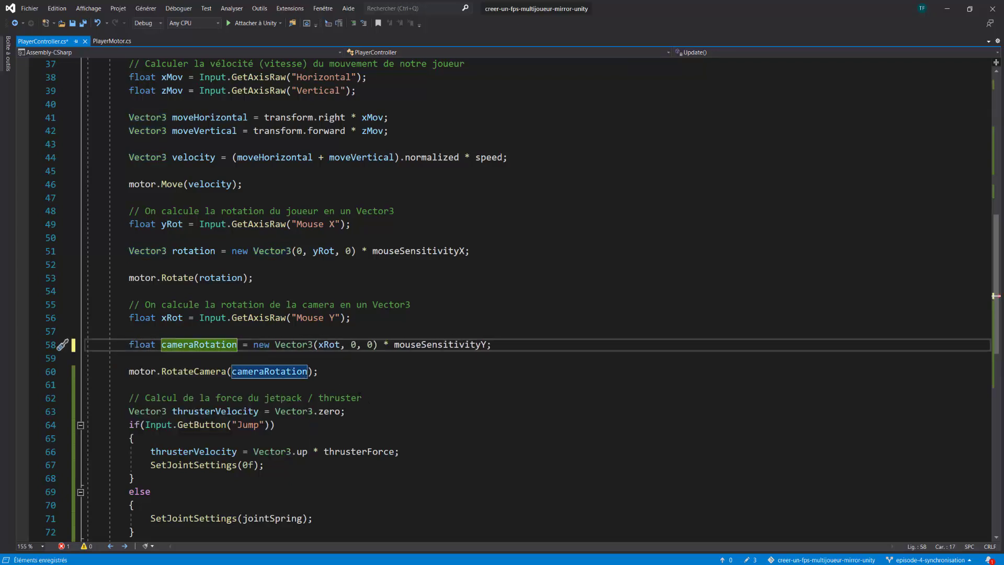
# Replace new Vector3(xRot, 0, 0) on line 58 with just xRot and save
pyautogui.click(318, 371)
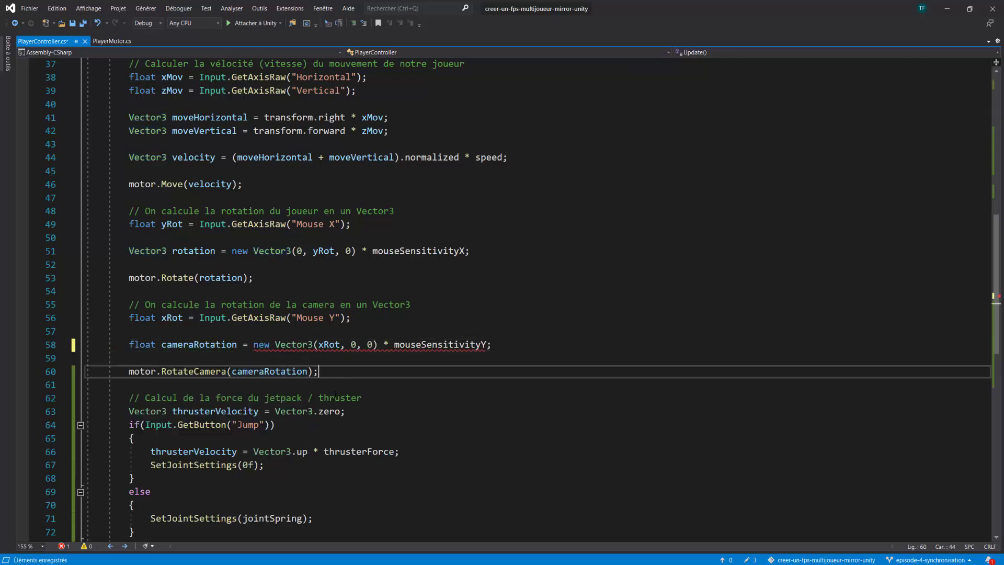
pyautogui.doubleClick(329, 344)
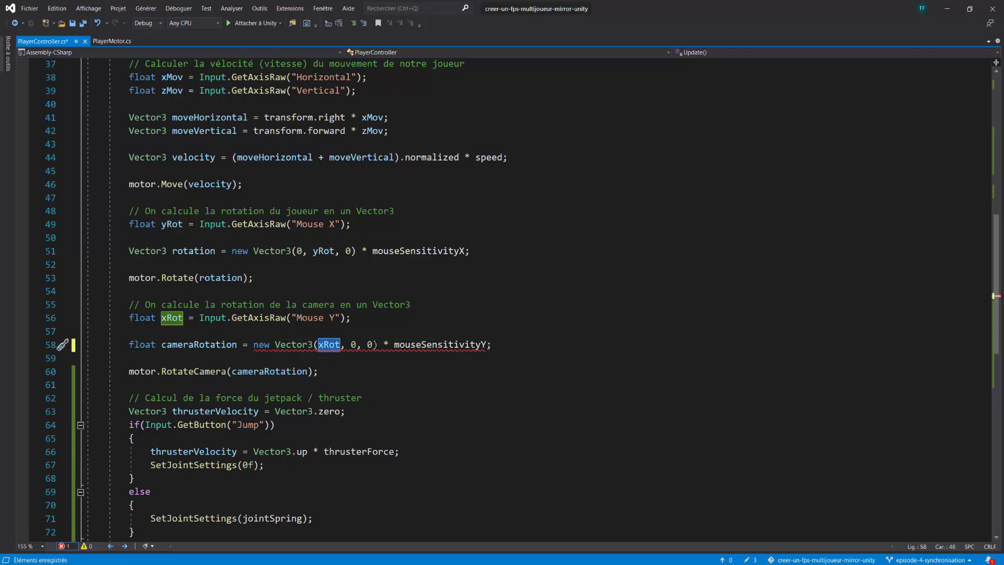
pyautogui.moveTo(368, 346)
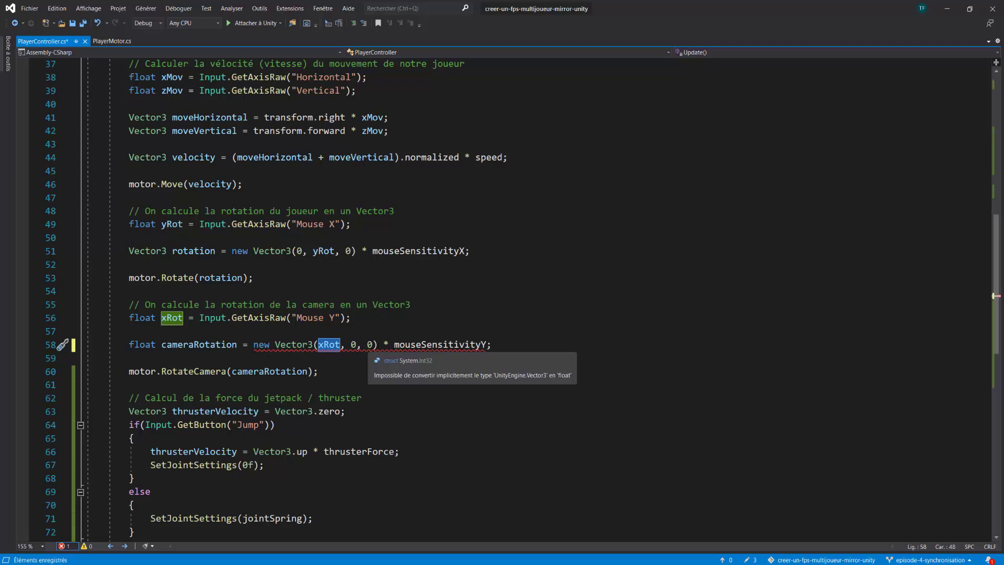
pyautogui.moveTo(377, 344); pyautogui.dragTo(253, 345)
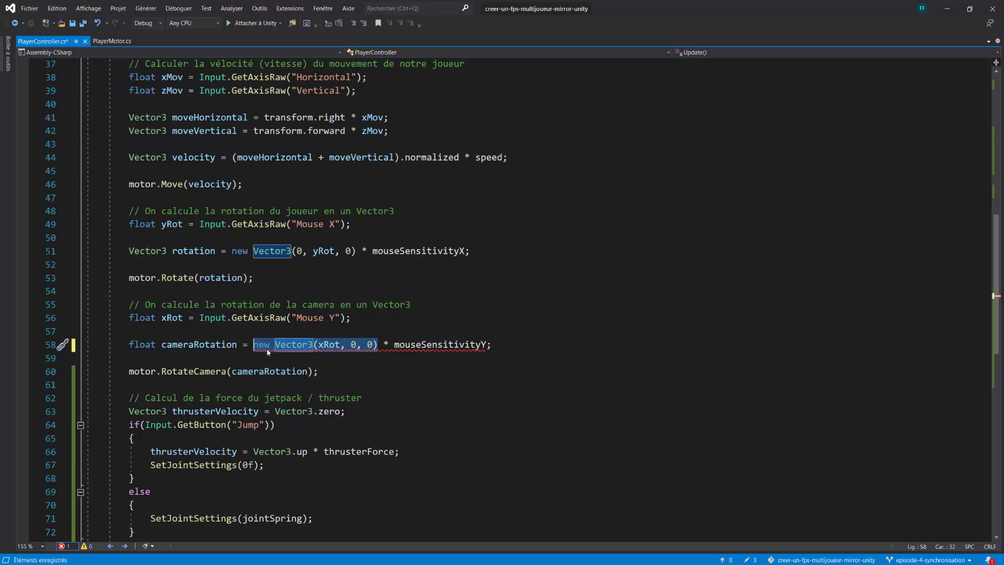
pyautogui.write('xRot')
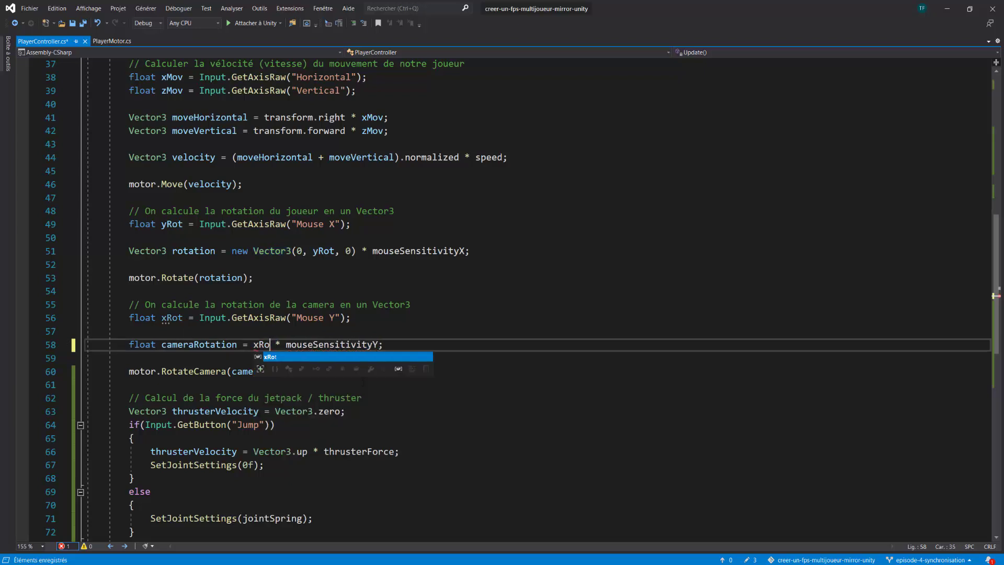
pyautogui.click(403, 342)
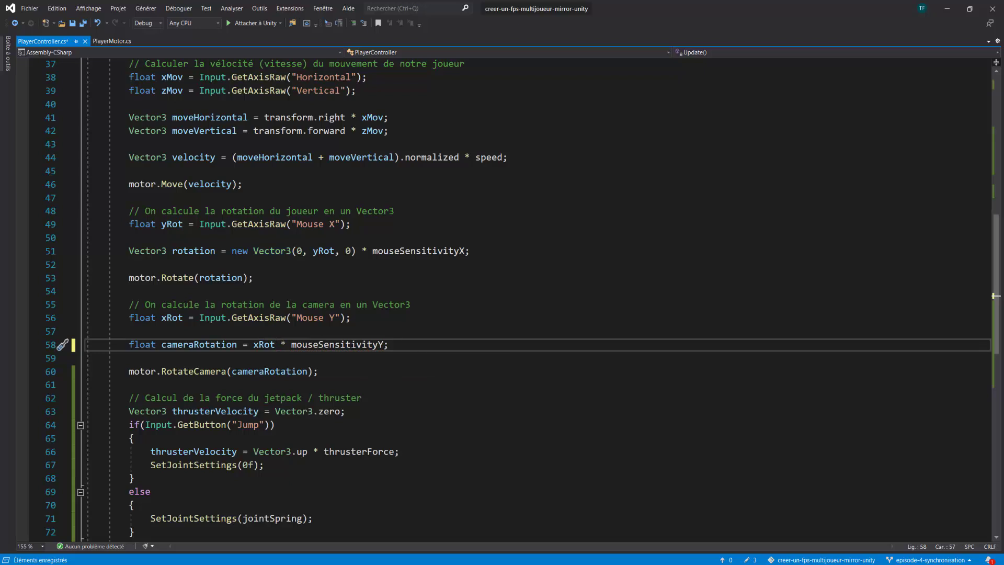
pyautogui.hotkey('ctrl', 's')
# Rename the variable to cameraRotationX on lines 58 and 60, save, and return to PlayerMotor.cs
pyautogui.click(237, 343)
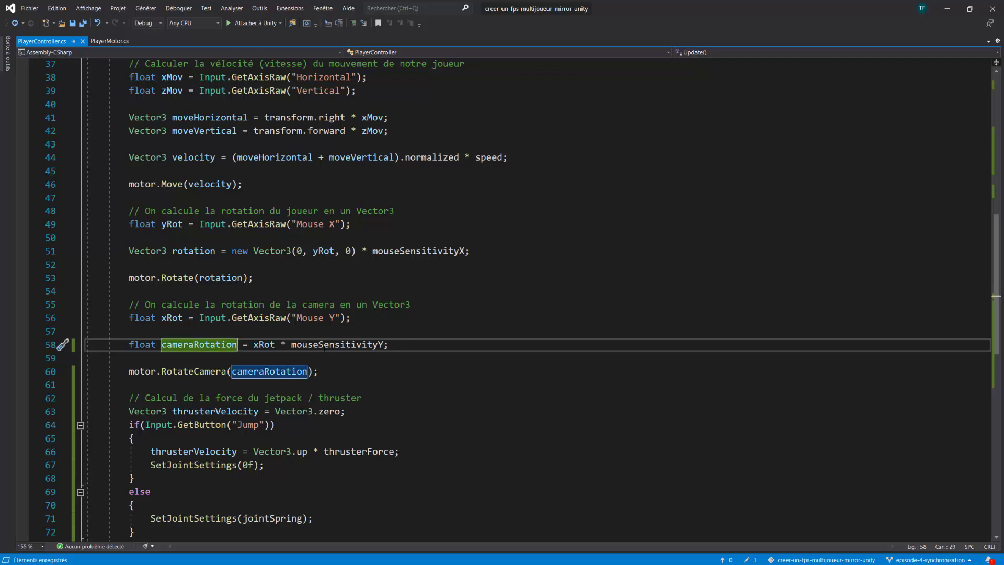
pyautogui.write('X')
pyautogui.hotkey('ctrl', 's')
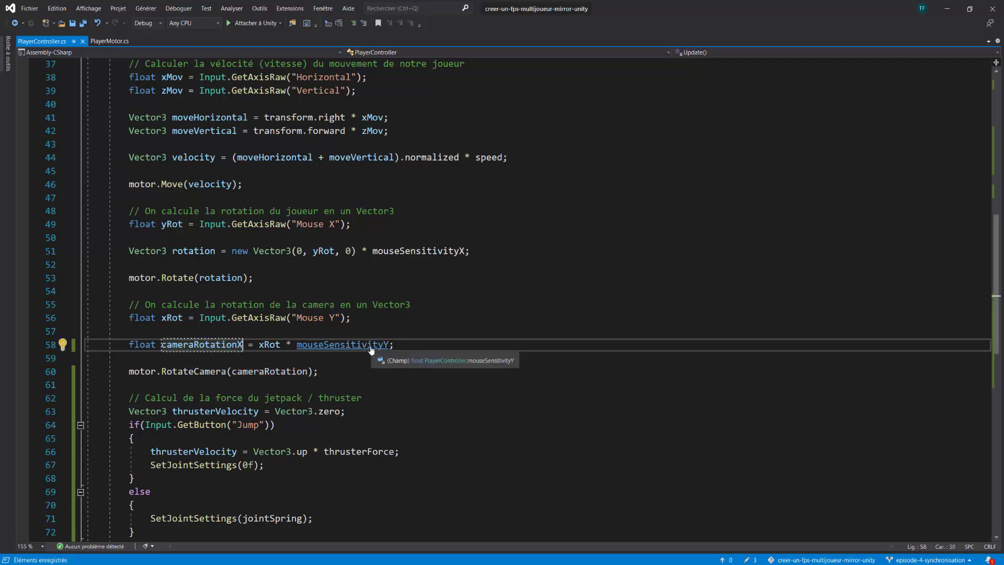
pyautogui.click(308, 371)
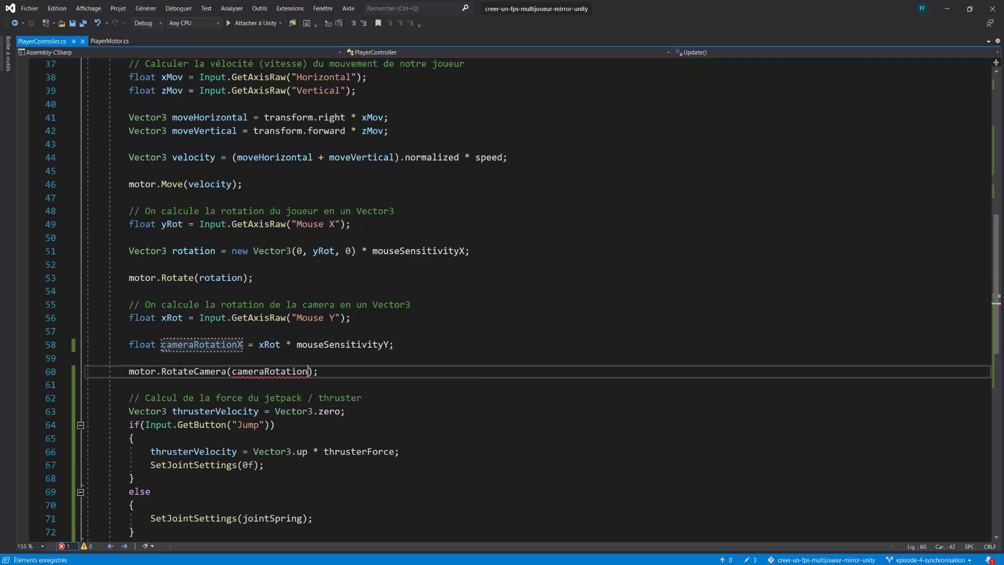
pyautogui.write('X')
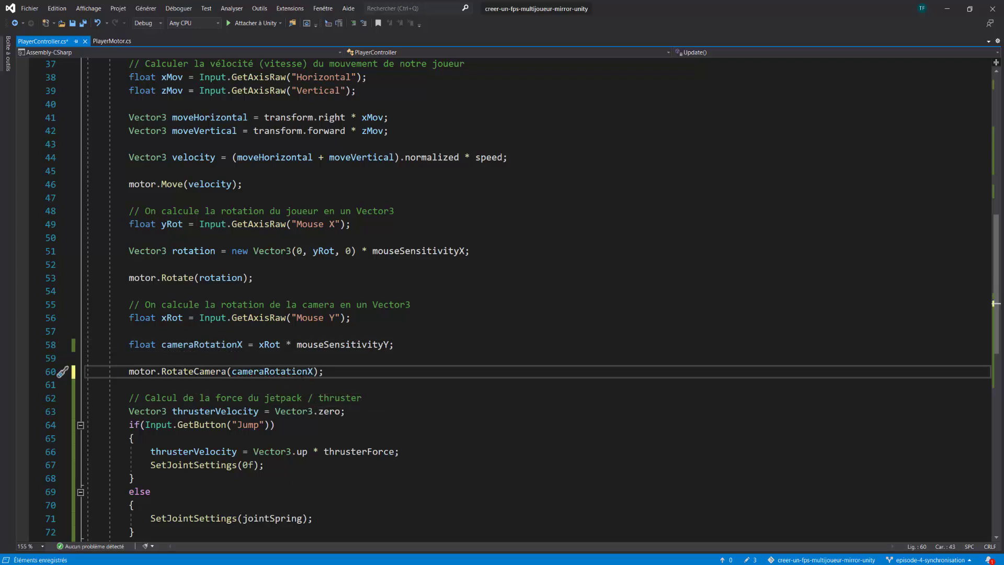
pyautogui.hotkey('ctrl', 's')
pyautogui.click(417, 370)
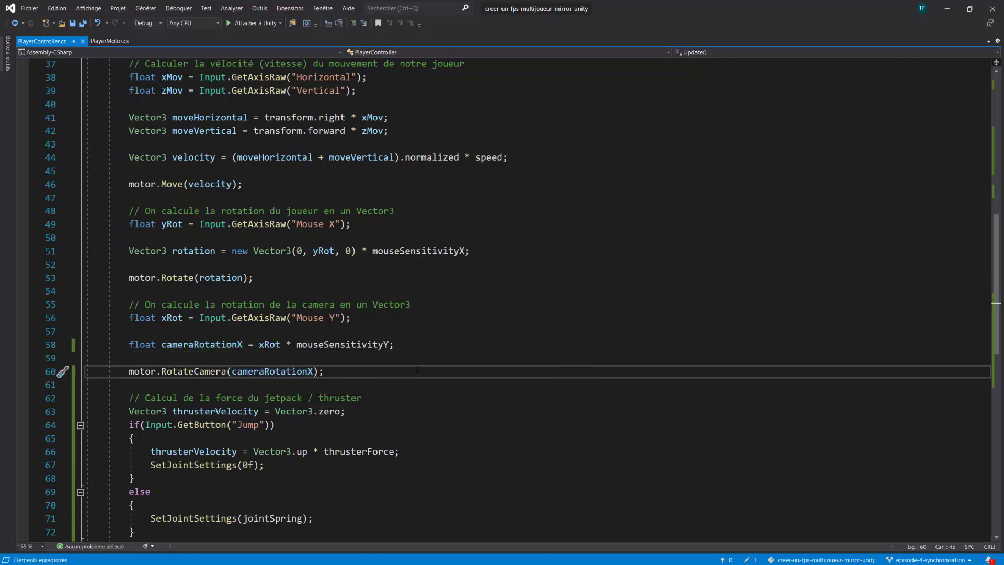
pyautogui.click(108, 42)
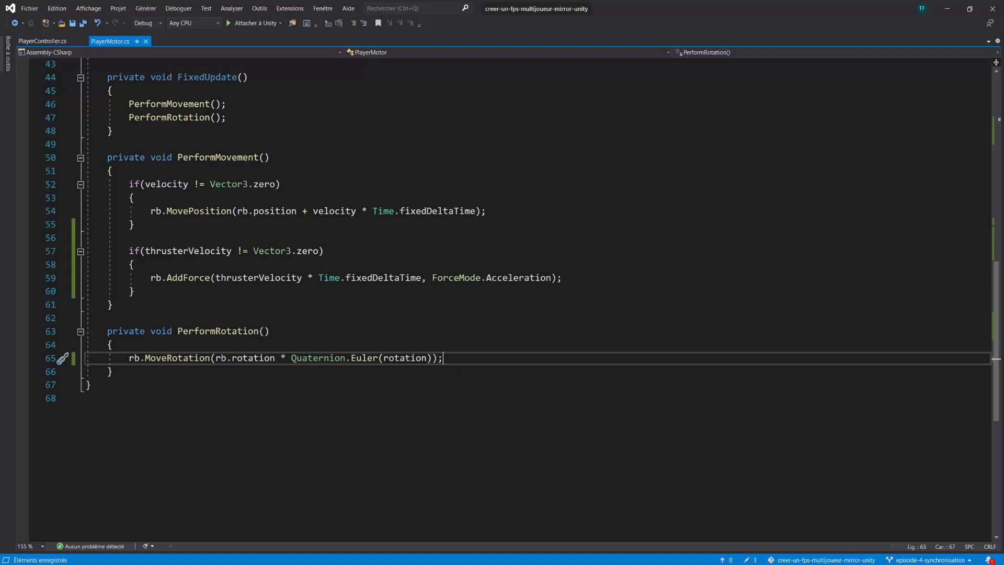
# Add 'private float currentCameraRotationX = 0f;' below the cameraRotationX field and save PlayerMotor.cs
pyautogui.scroll(7, 342, 413)
pyautogui.scroll(7, 341, 415)
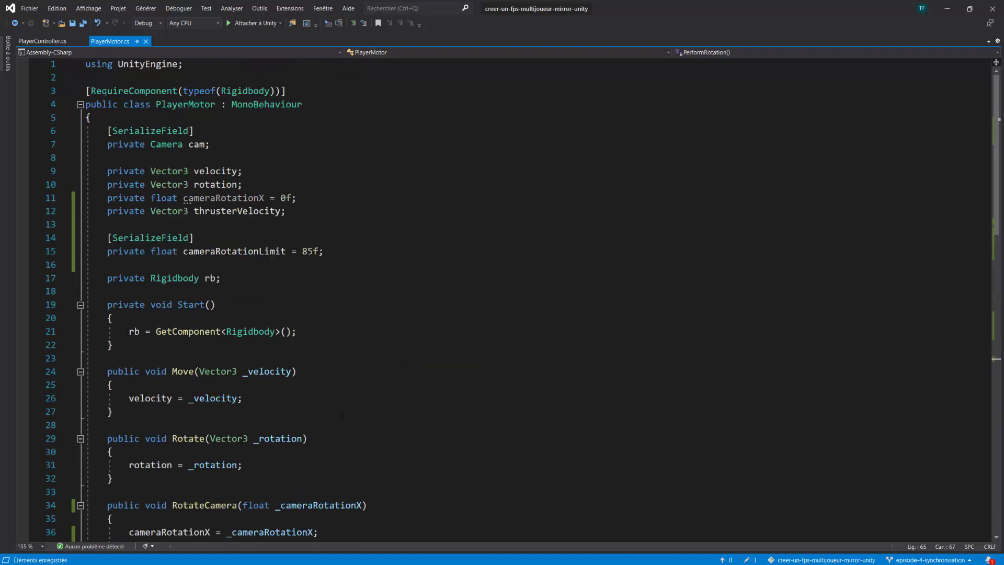
pyautogui.click(312, 198)
pyautogui.press('Return')
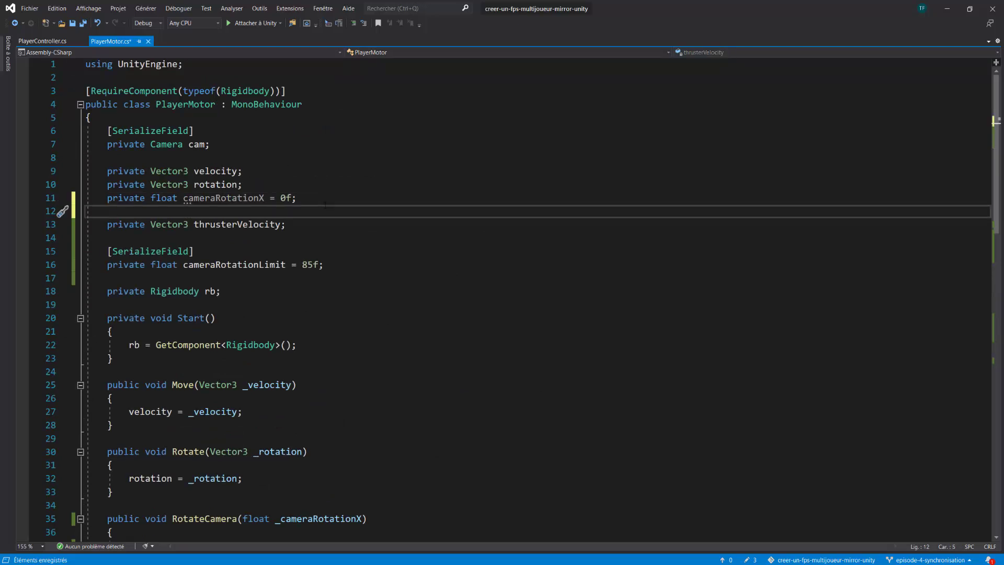
pyautogui.write('private floa')
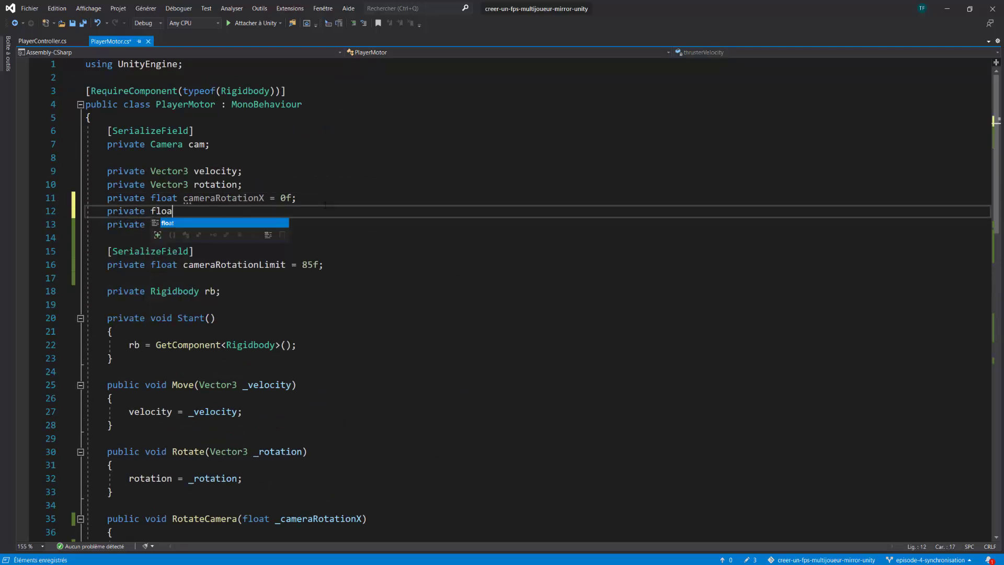
pyautogui.write('t')
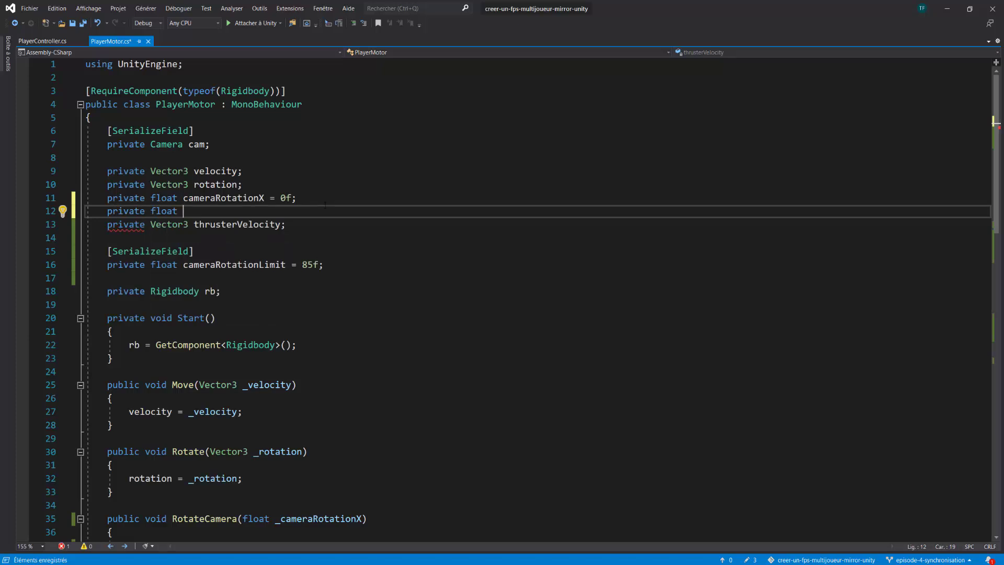
pyautogui.write('currentCa')
pyautogui.write('meraR')
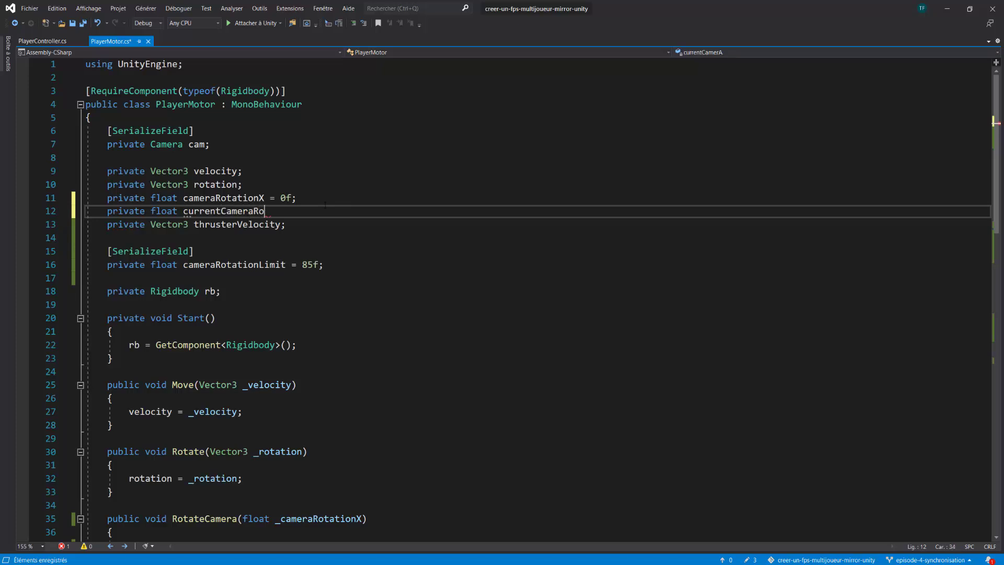
pyautogui.write('otation')
pyautogui.write('X = ')
pyautogui.write('0f;')
pyautogui.hotkey('ctrl', 's')
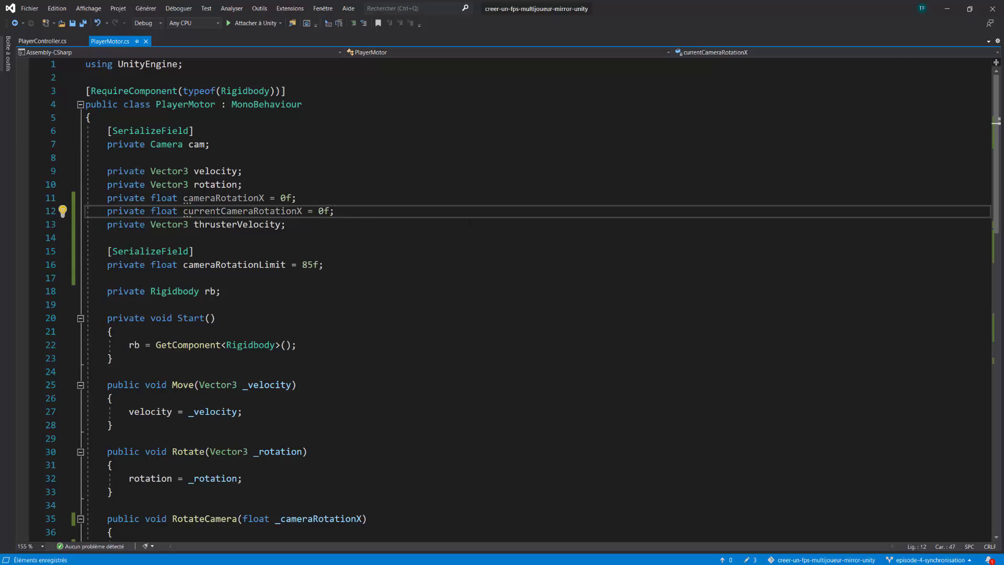
# Add 'currentCameraRotationX += cameraRotationX;' on the empty line in PerformRotation
pyautogui.scroll(-8, 468, 222)
pyautogui.scroll(-13, 469, 222)
pyautogui.scroll(4, 348, 228)
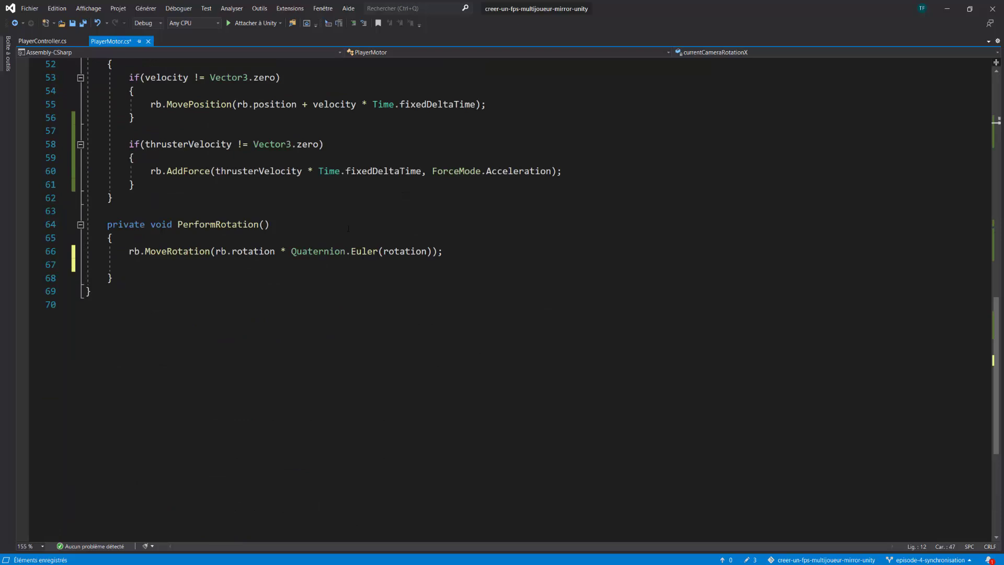
pyautogui.click(187, 264)
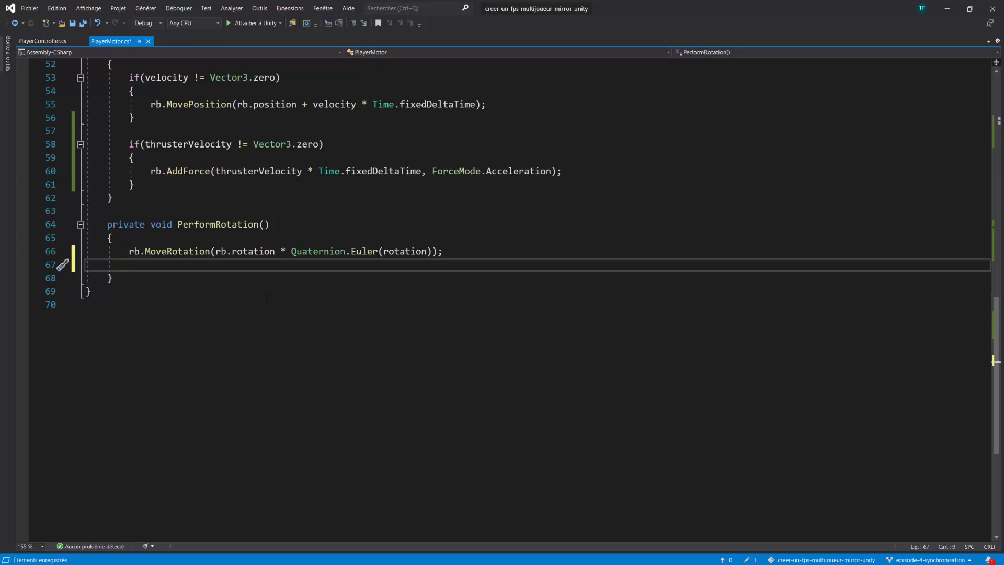
pyautogui.write('current')
pyautogui.press('Tab')
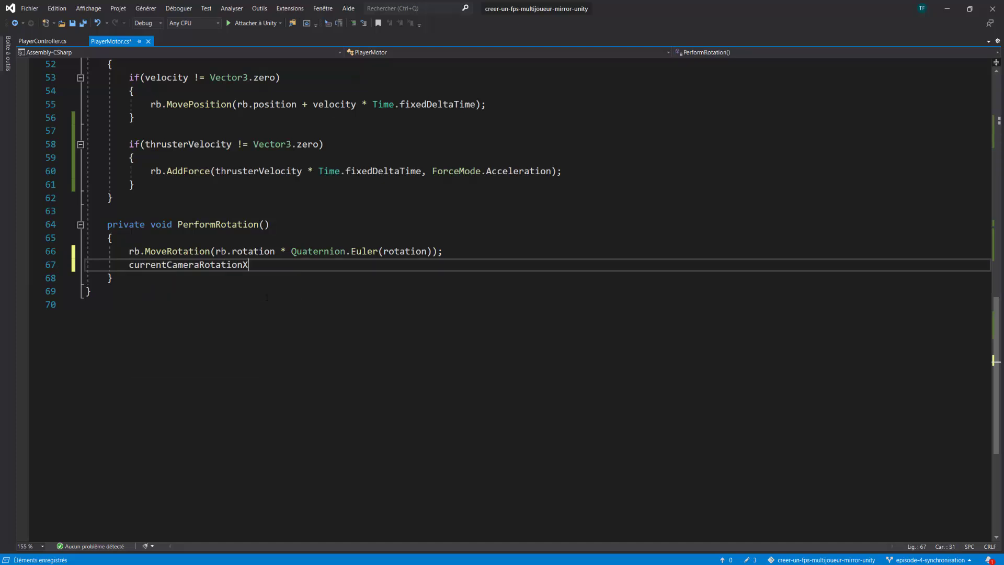
pyautogui.hotkey('shift', 'Home')
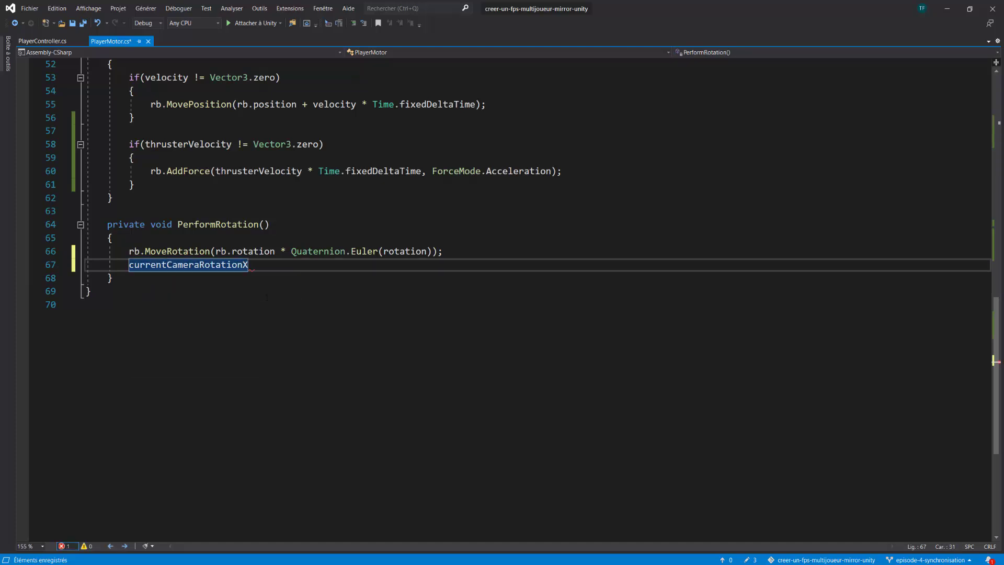
pyautogui.press('End')
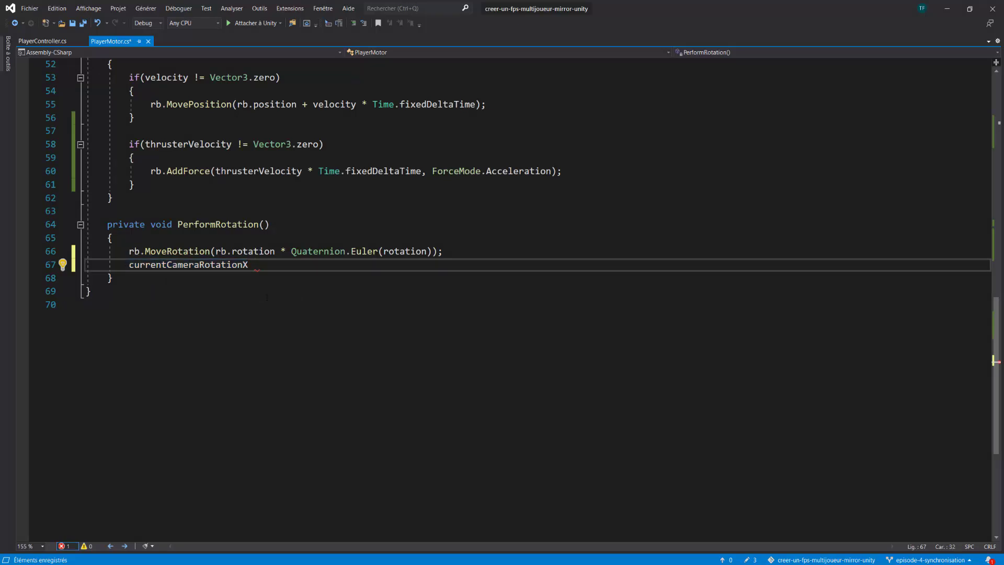
pyautogui.write('+= camerar')
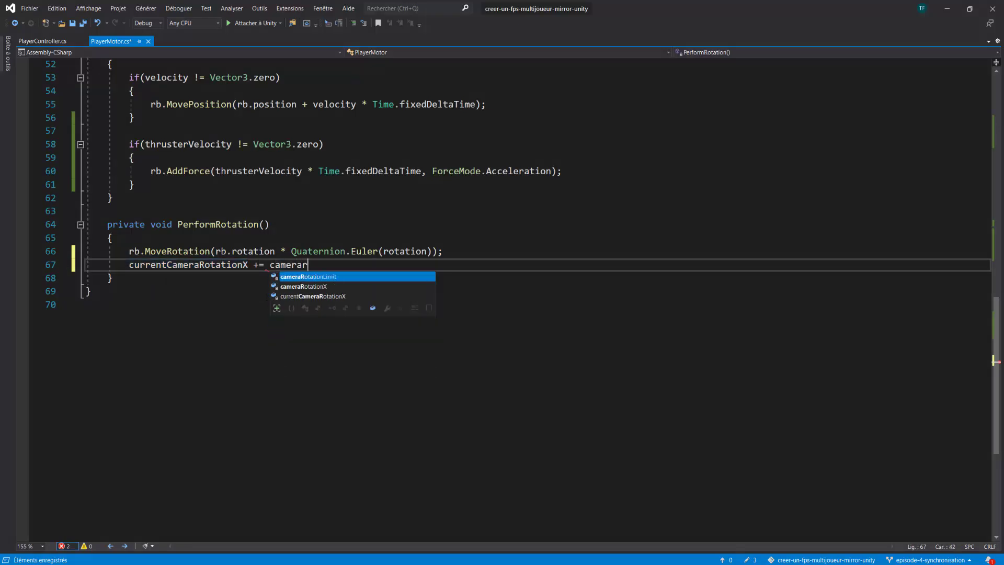
pyautogui.press('Down')
pyautogui.press('Tab')
pyautogui.write(';')
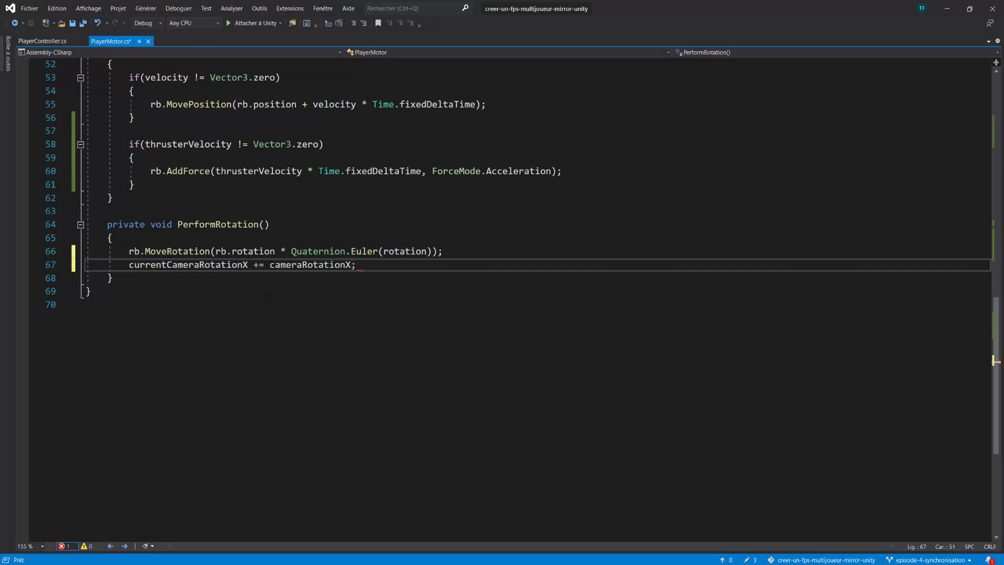
# Begin the next line as 'currentCameraRotationX = Mathf.Clamp('
pyautogui.press('Return')
pyautogui.write('curre')
pyautogui.press('Tab')
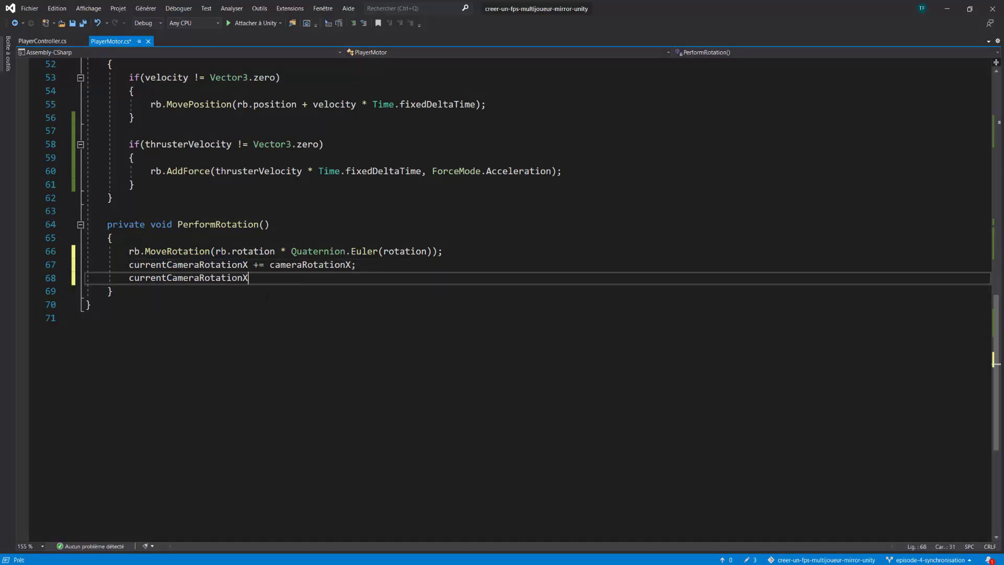
pyautogui.write(' = ')
pyautogui.write('Mathf.')
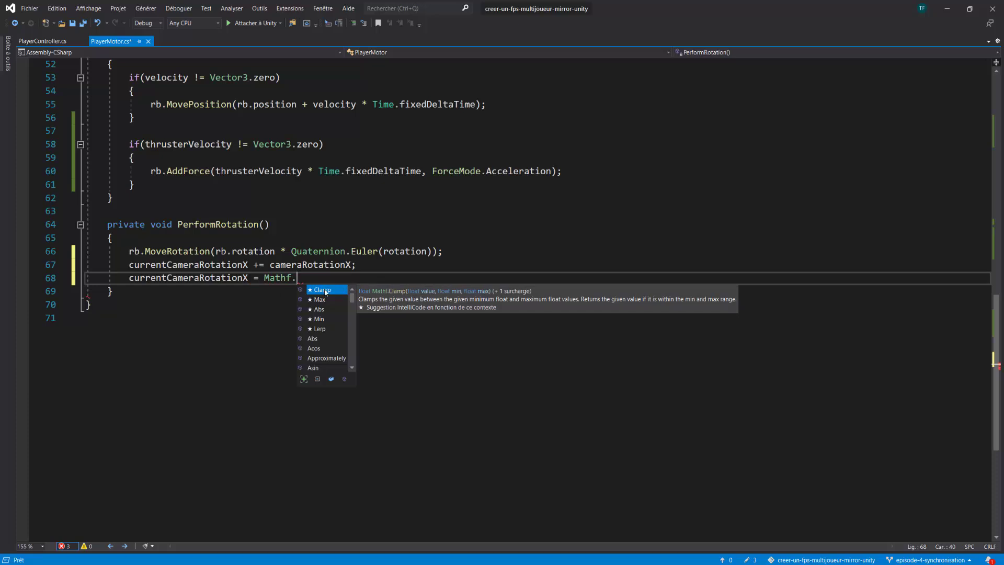
pyautogui.press('Tab')
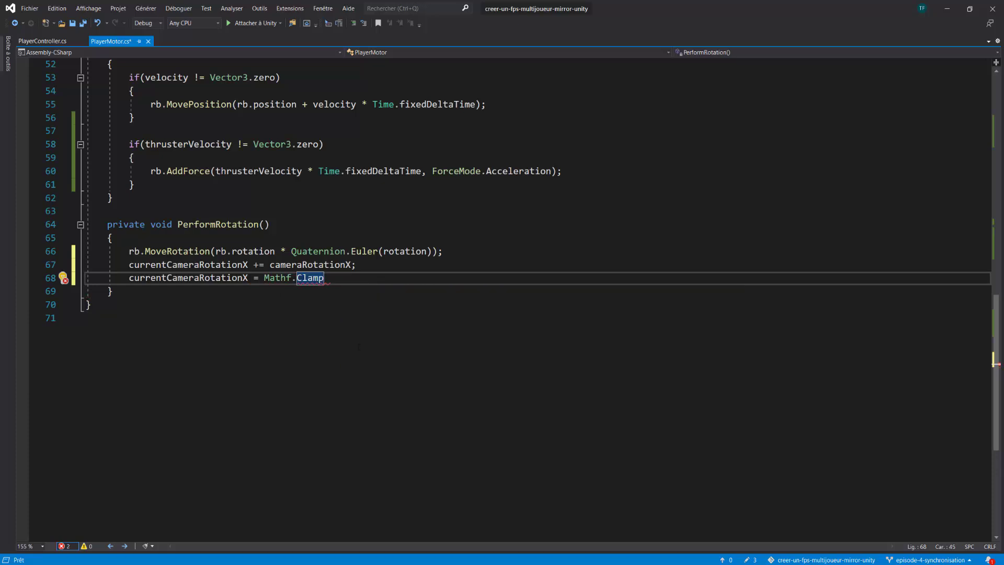
pyautogui.write('(')
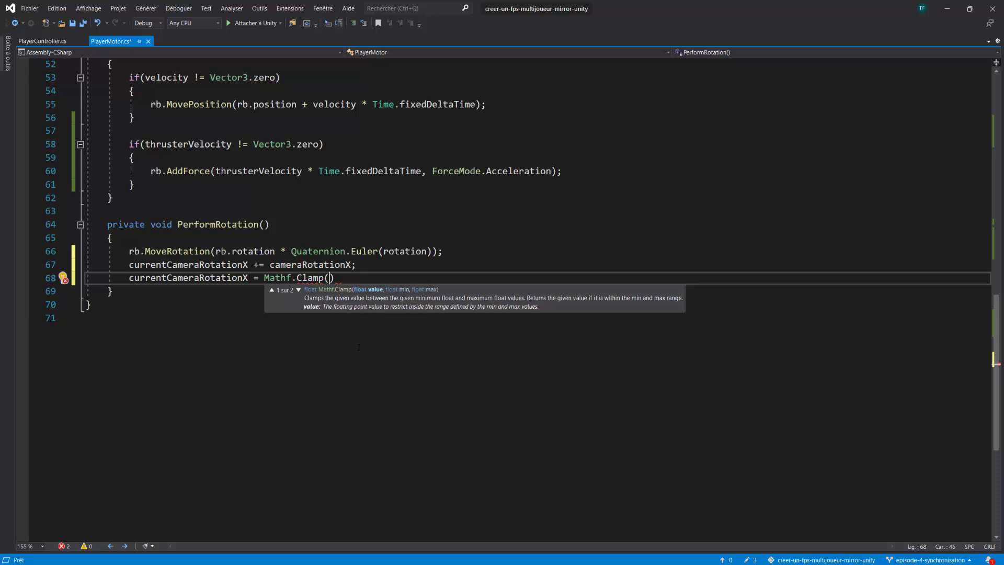
# Enter currentCameraRotationX as the first argument of Mathf.Clamp on line 68
pyautogui.write('currentCa')
pyautogui.press('Tab')
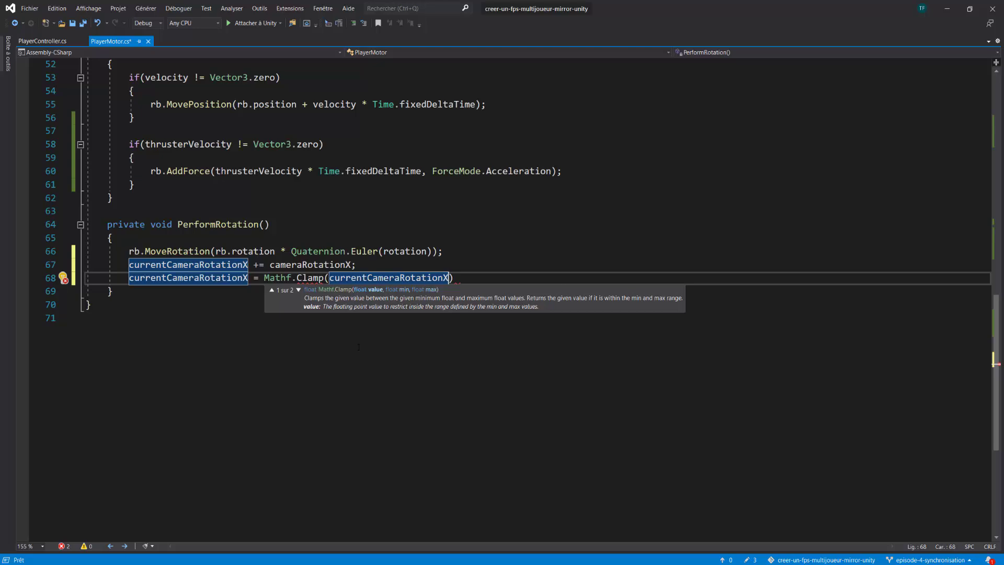
pyautogui.write(',')
pyautogui.scroll(4, 388, 214)
pyautogui.scroll(6, 389, 214)
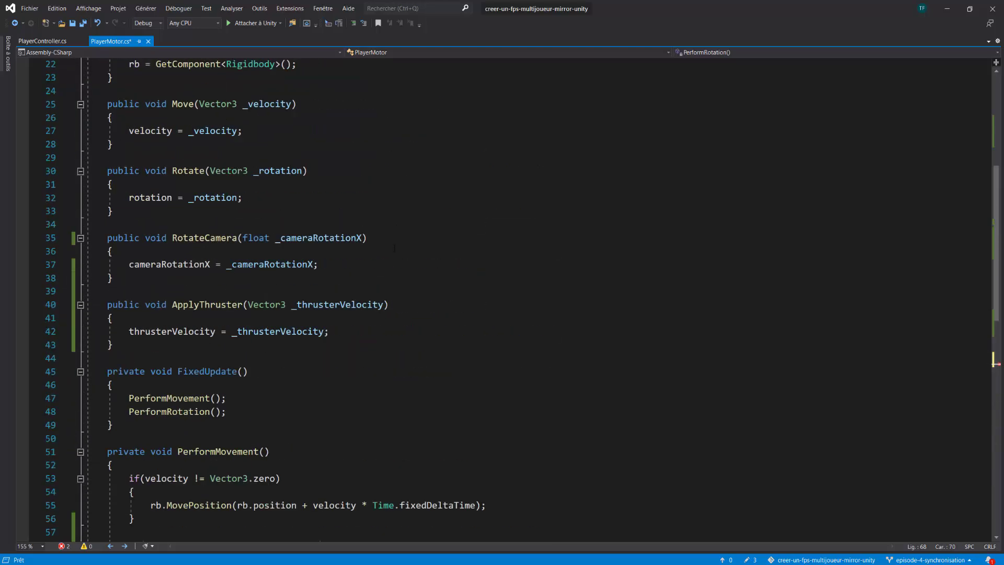
pyautogui.scroll(6, 376, 230)
pyautogui.scroll(1, 369, 244)
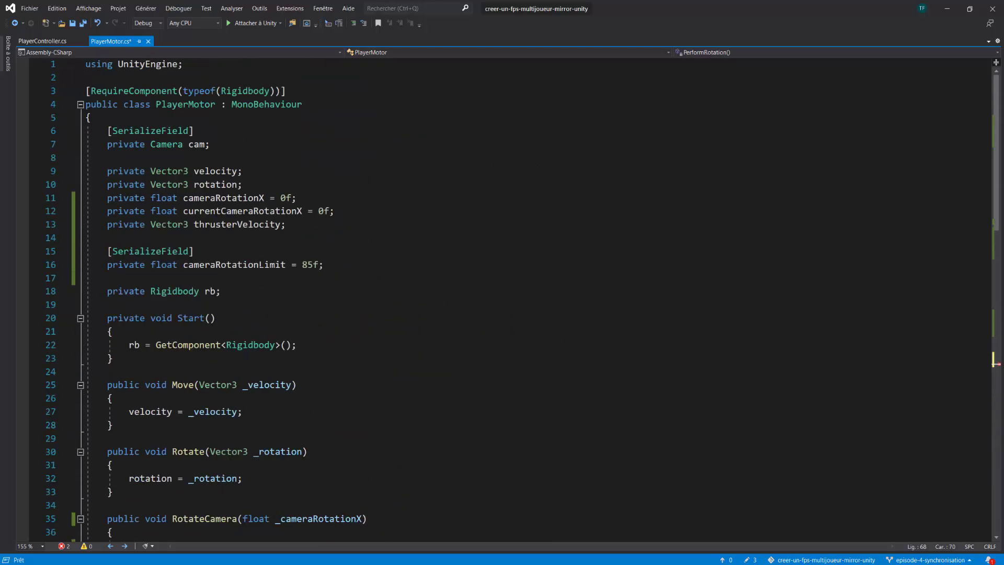
pyautogui.scroll(-6, 402, 289)
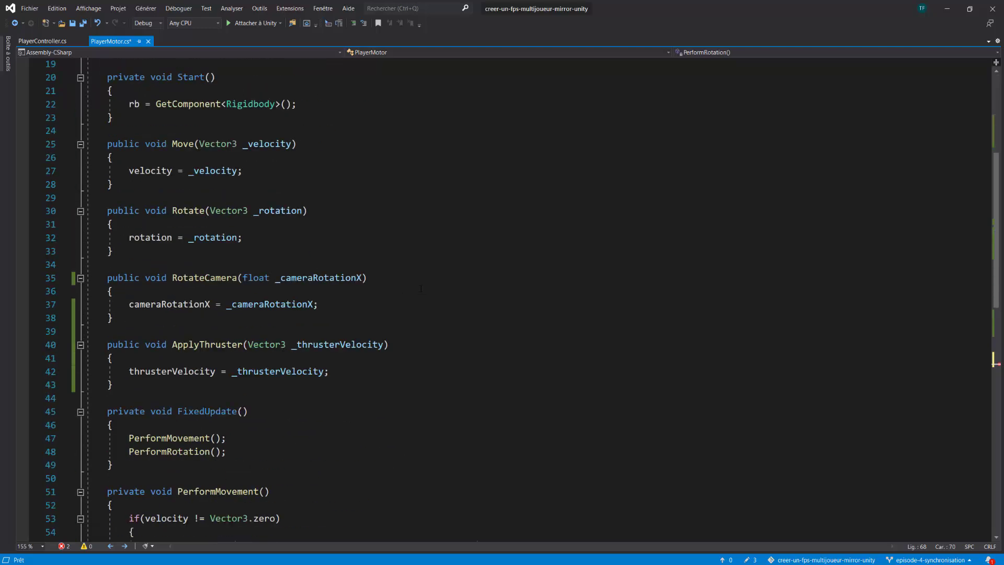
pyautogui.scroll(-9, 413, 289)
# Complete the clamp with -cameraRotationLimit and cameraRotationLimit as bounds, and save PlayerMotor.cs
pyautogui.hotkey('ctrl', 'shift', 'space')
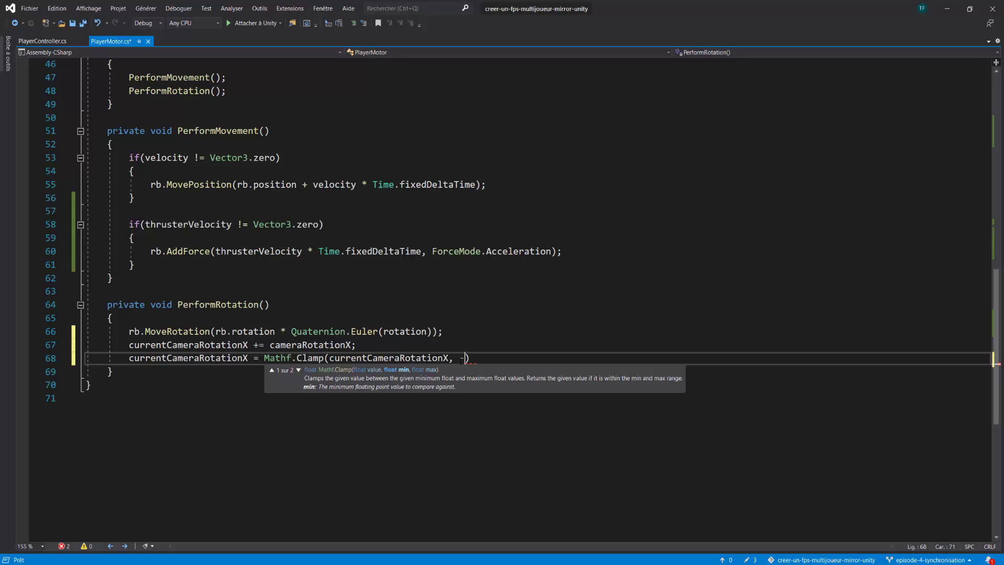
pyautogui.write('-camerarotat')
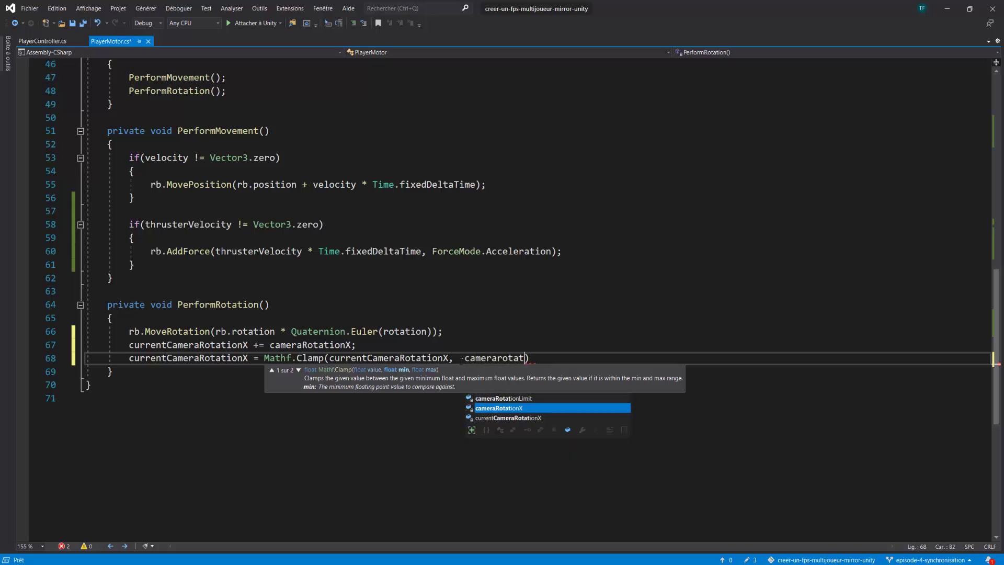
pyautogui.press('Up')
pyautogui.press('Tab')
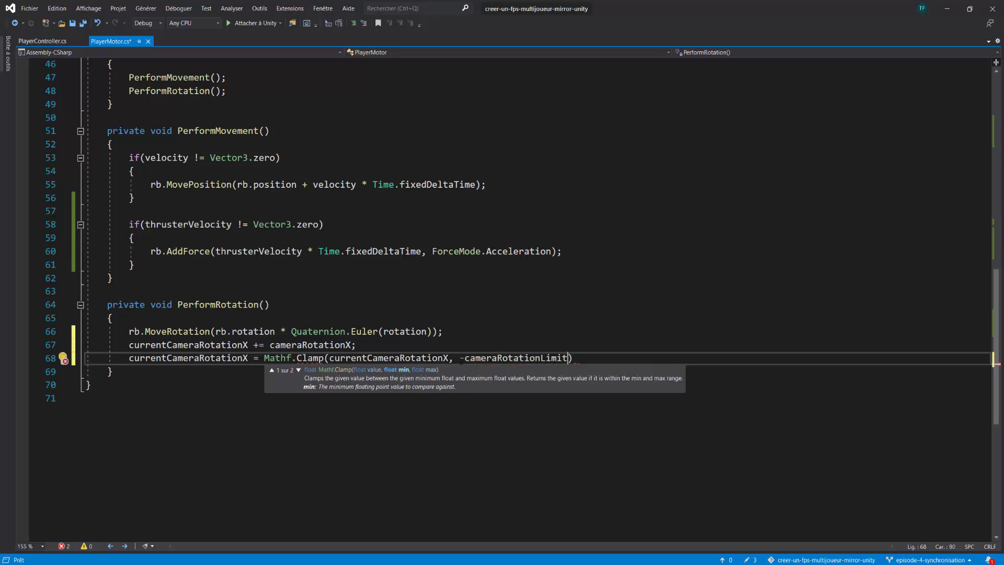
pyautogui.write(', ')
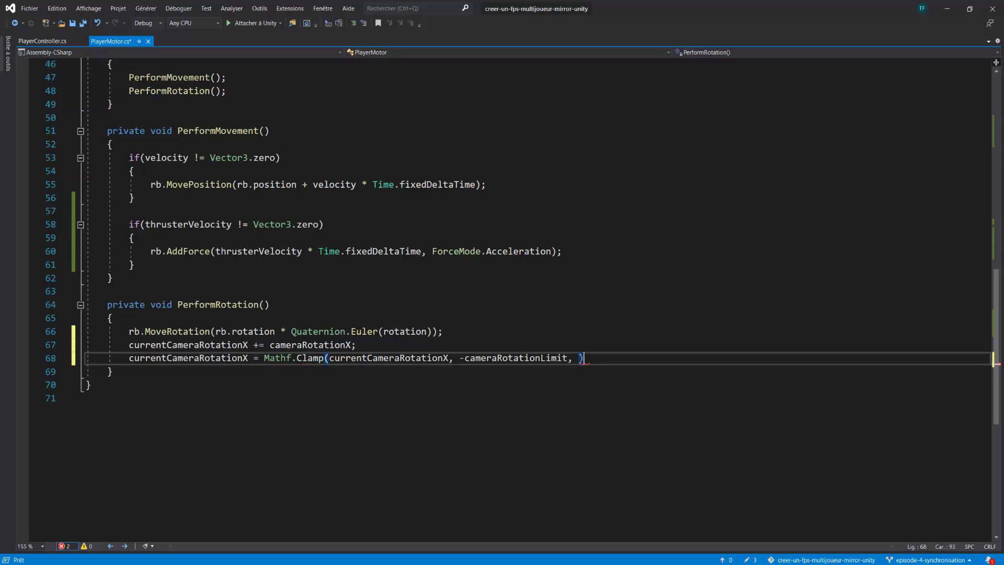
pyautogui.write('camerar')
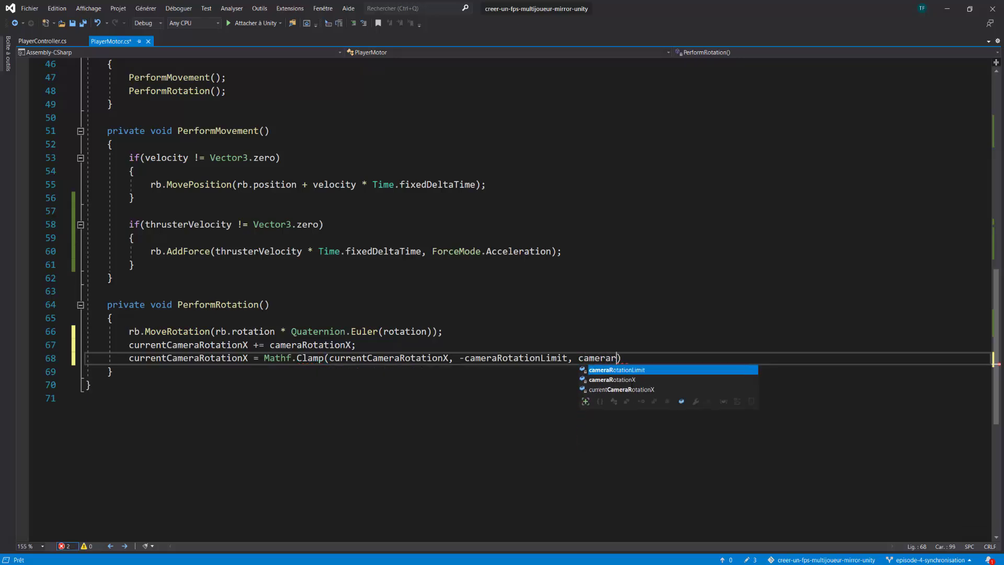
pyautogui.press('Tab')
pyautogui.write(')')
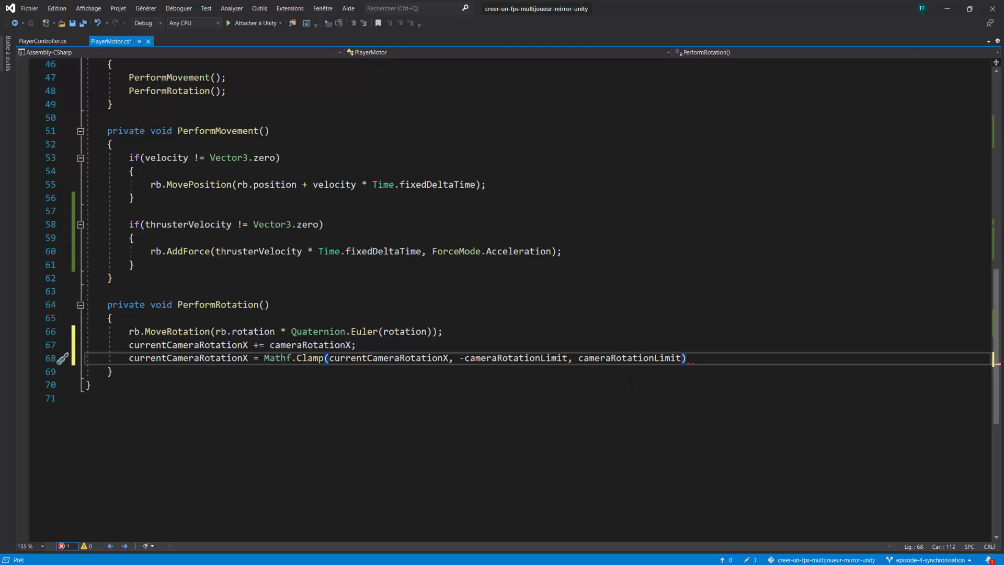
pyautogui.write(';')
pyautogui.hotkey('ctrl', 's')
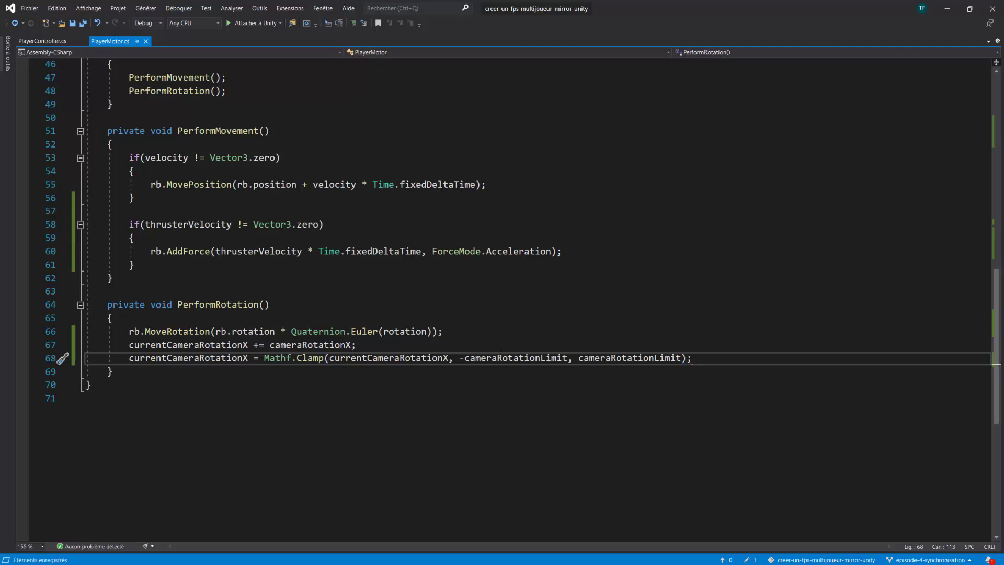
pyautogui.click(562, 358)
pyautogui.press('F12')
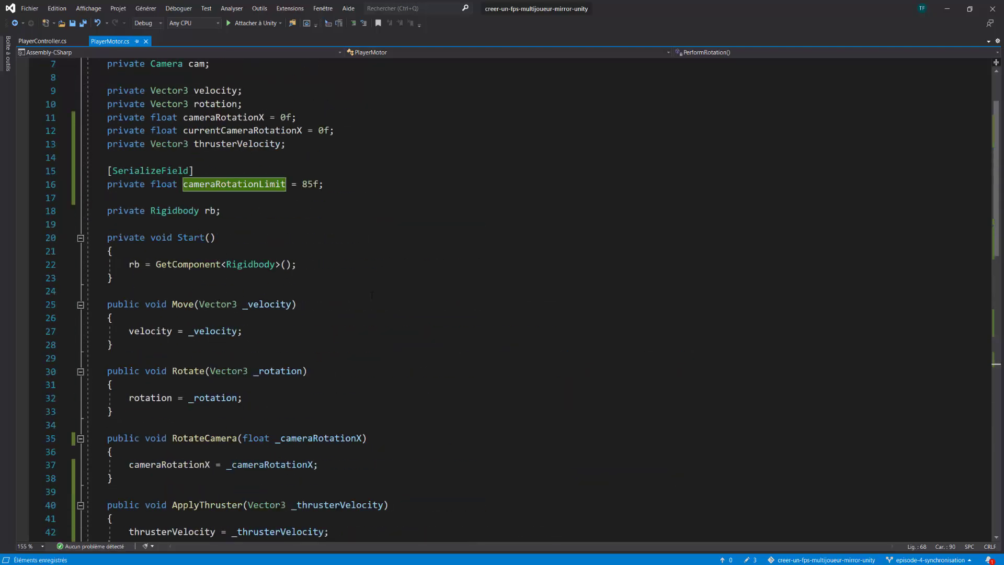
pyautogui.scroll(2, 371, 295)
pyautogui.scroll(-5, 491, 342)
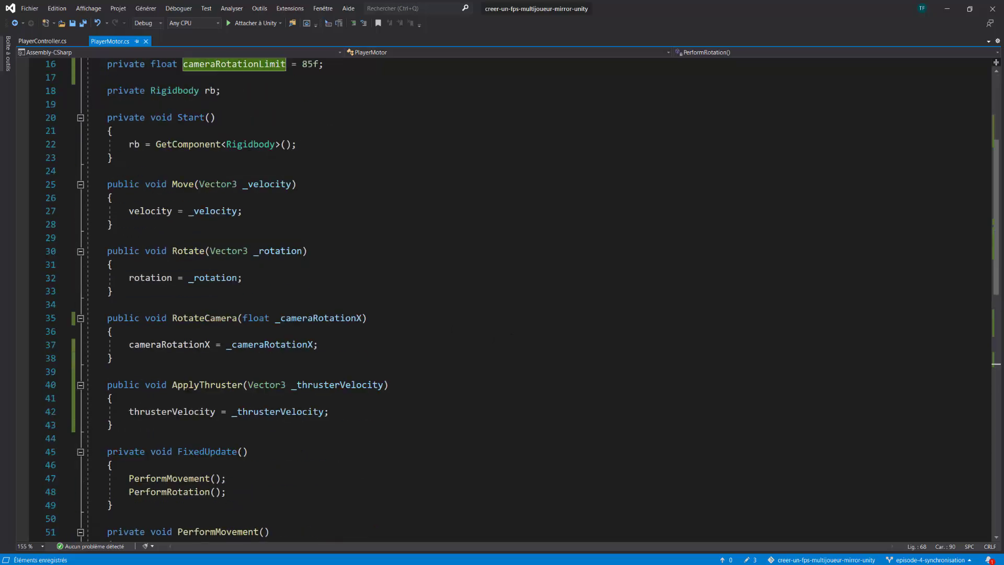
pyautogui.scroll(-5, 487, 360)
pyautogui.scroll(-4, 476, 386)
pyautogui.press('Up')
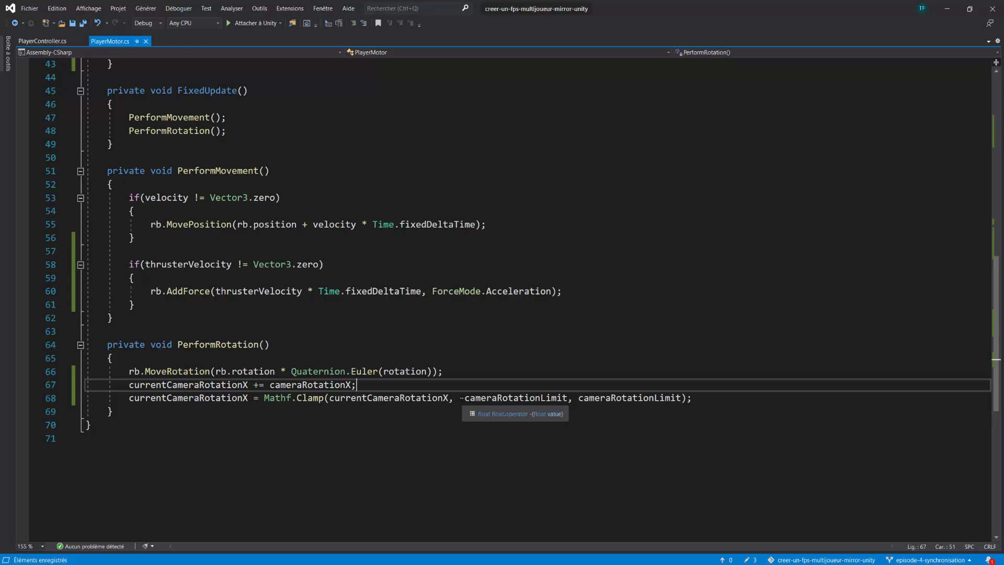
pyautogui.moveTo(461, 398); pyautogui.dragTo(682, 399)
pyautogui.click(738, 400)
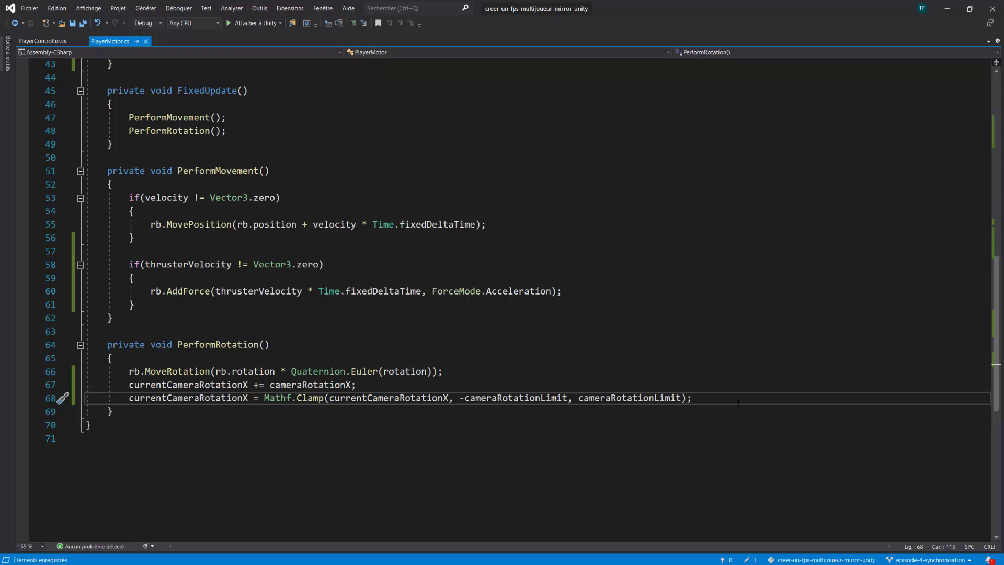
# Start line 70 below the clamp with cam.transform.localEulerAngles
pyautogui.press('Return')
pyautogui.press('Return')
pyautogui.write('ca')
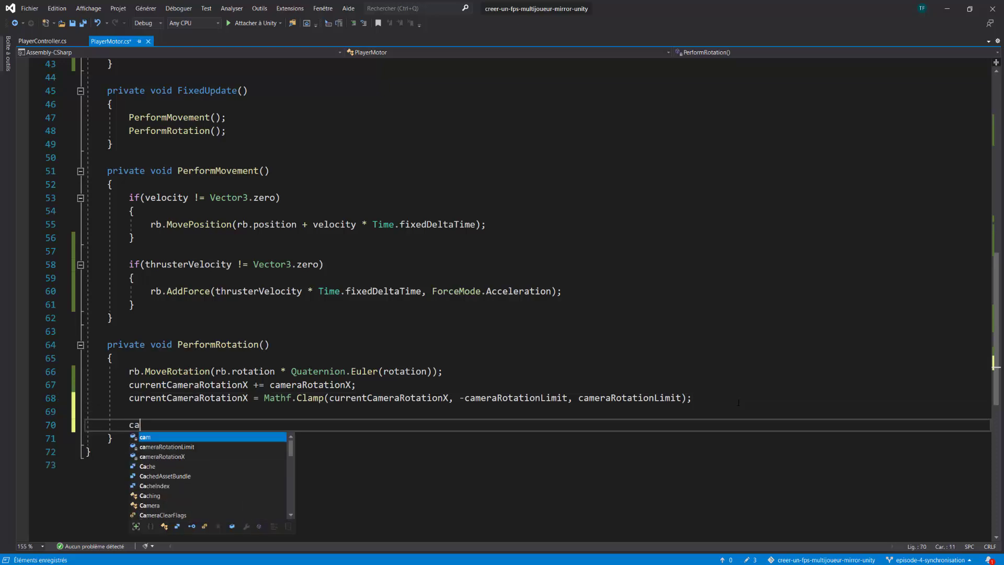
pyautogui.write('m.tran')
pyautogui.press('Tab')
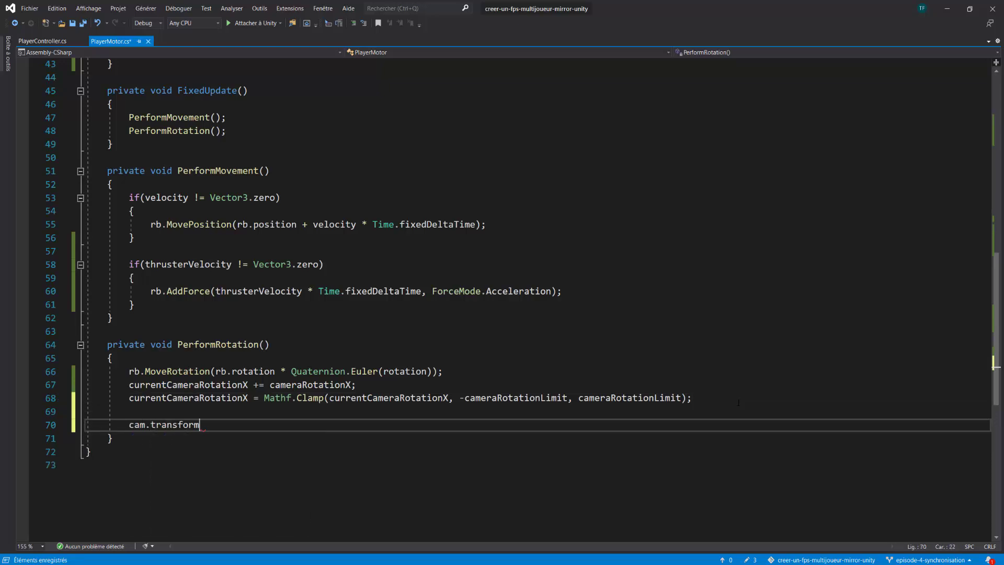
pyautogui.write('.')
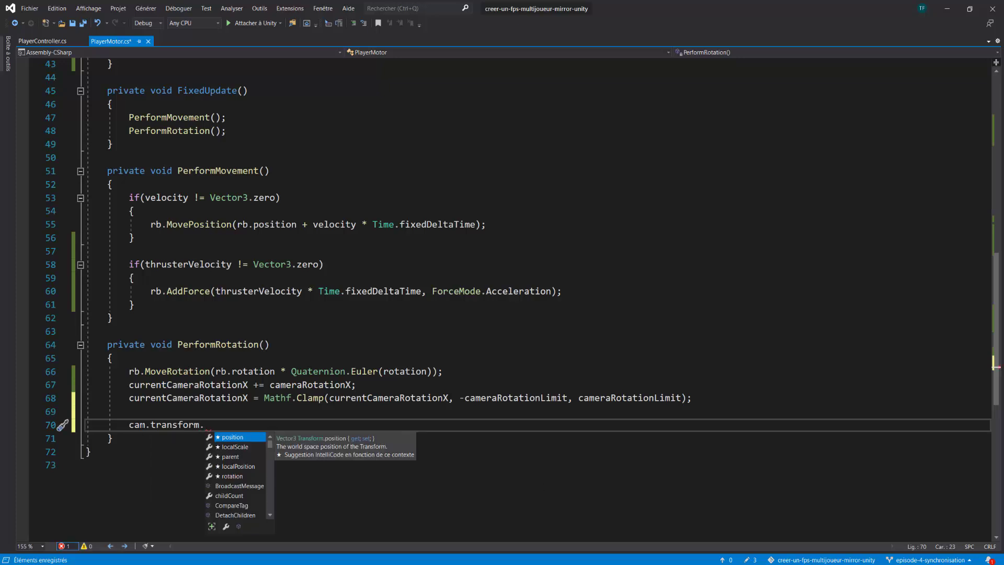
pyautogui.click(140, 424)
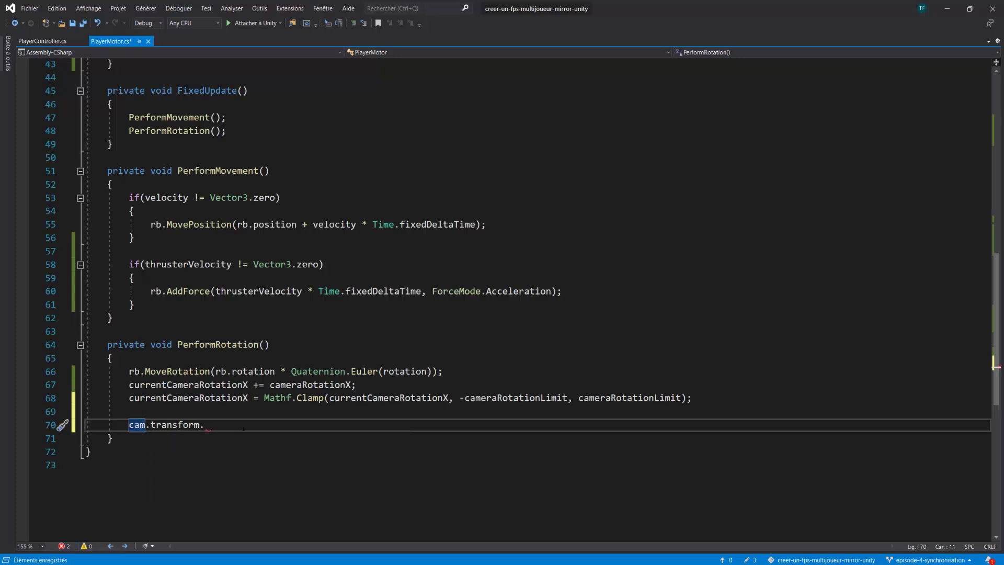
pyautogui.click(239, 425)
pyautogui.write('local')
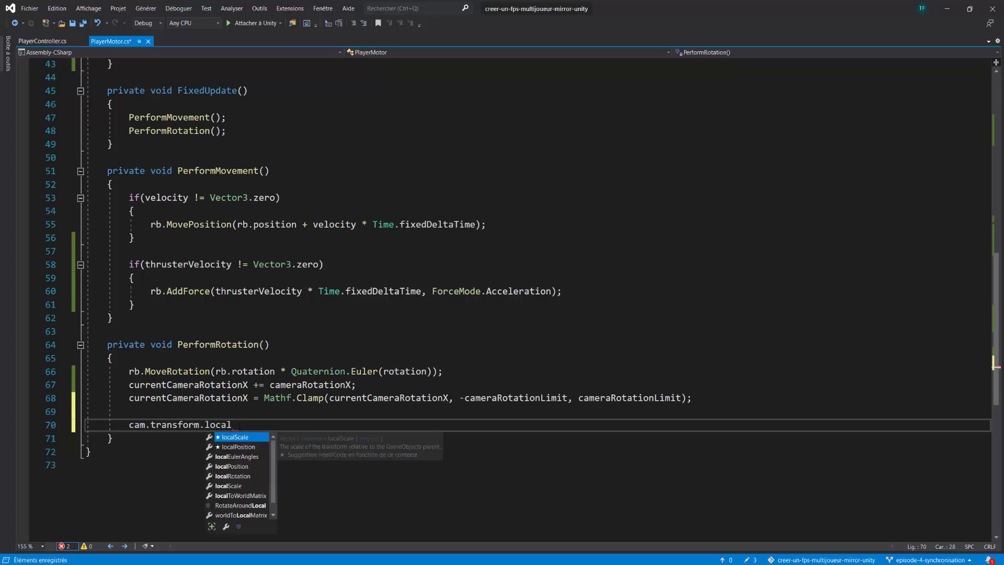
pyautogui.write('eule')
pyautogui.press('Tab')
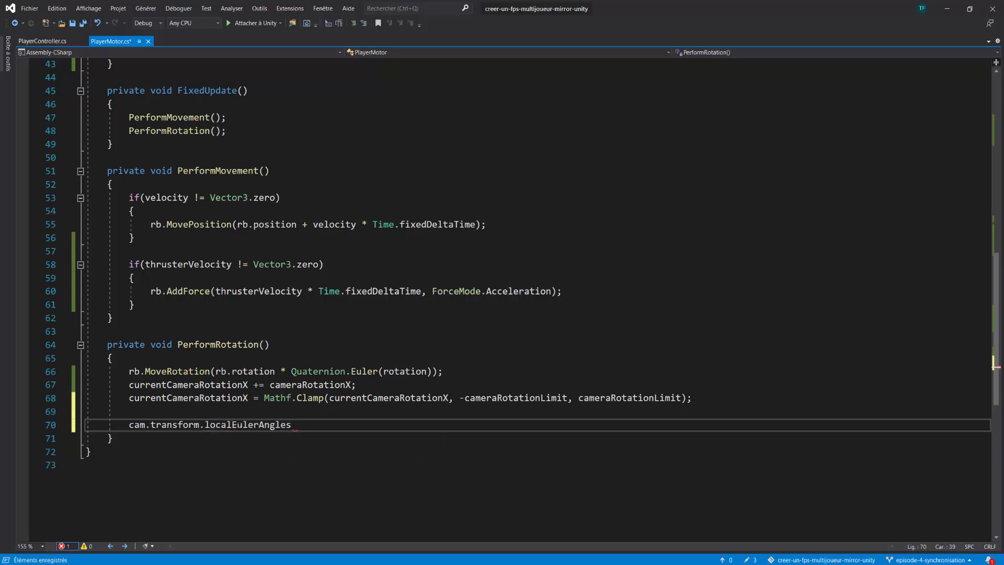
# Assign new Vector3(currentCameraRotationX, 0f, 0f) to it and save the script
pyautogui.write(' = ')
pyautogui.write('new ')
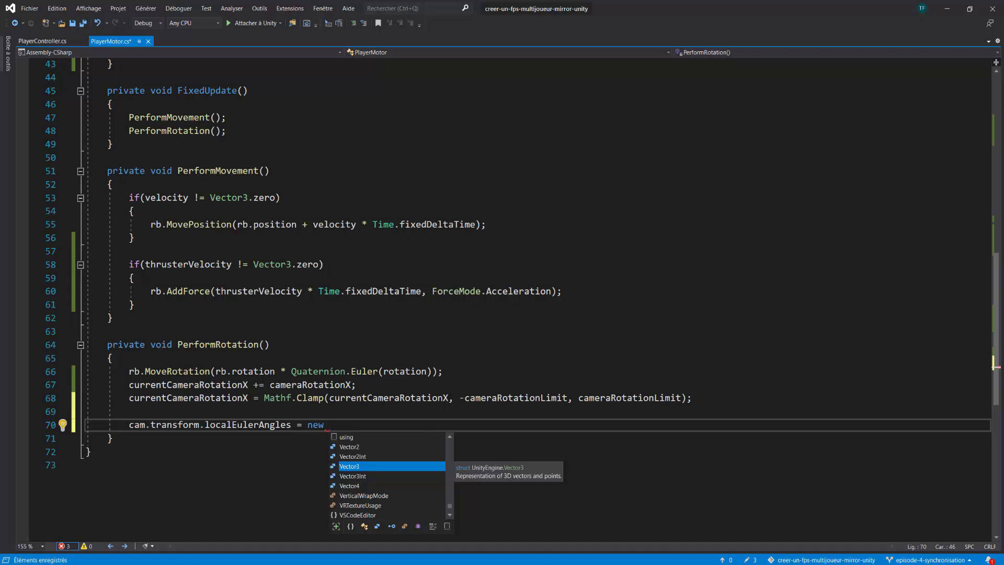
pyautogui.write('Vecto')
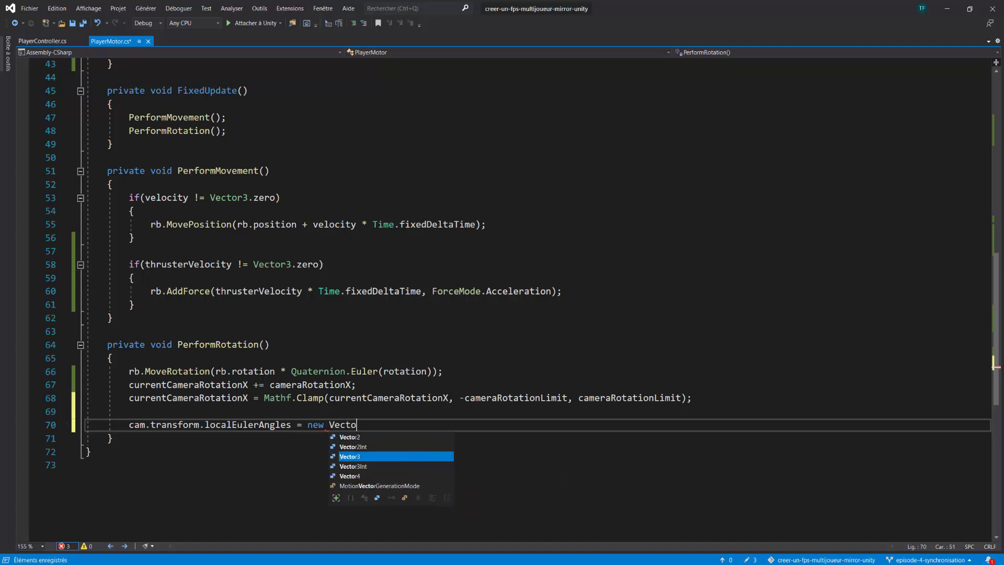
pyautogui.write('r3(')
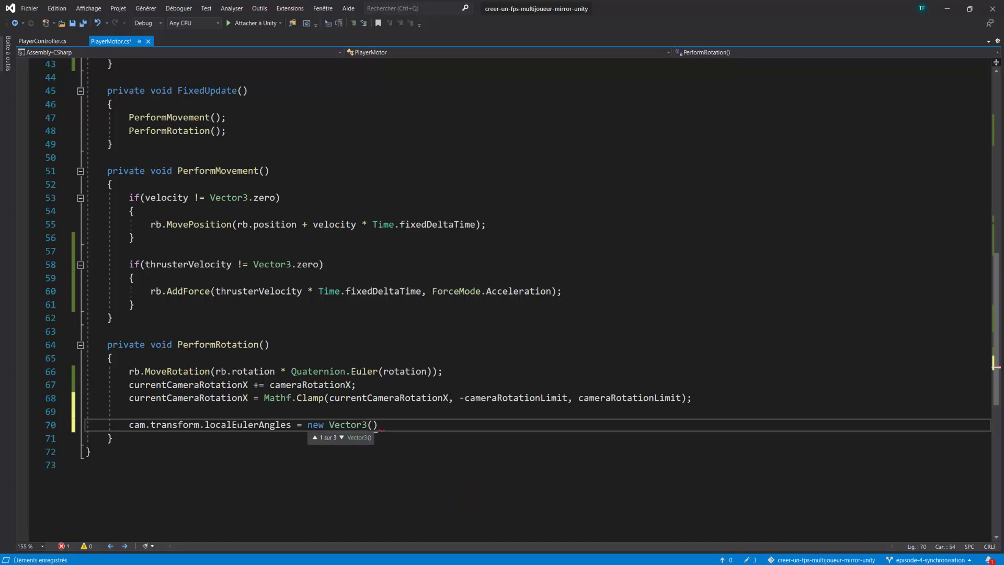
pyautogui.write('curre')
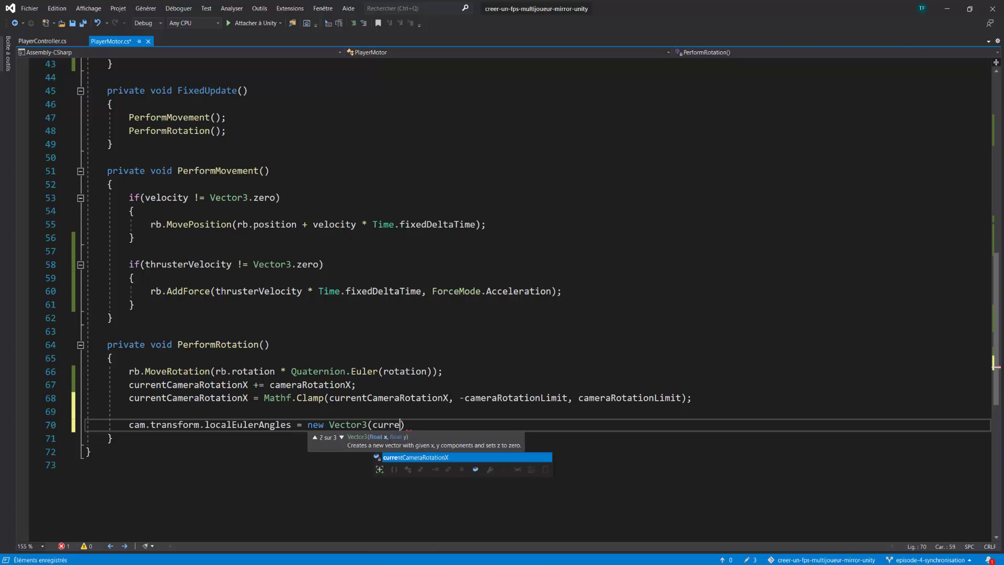
pyautogui.write('nt')
pyautogui.press('Tab')
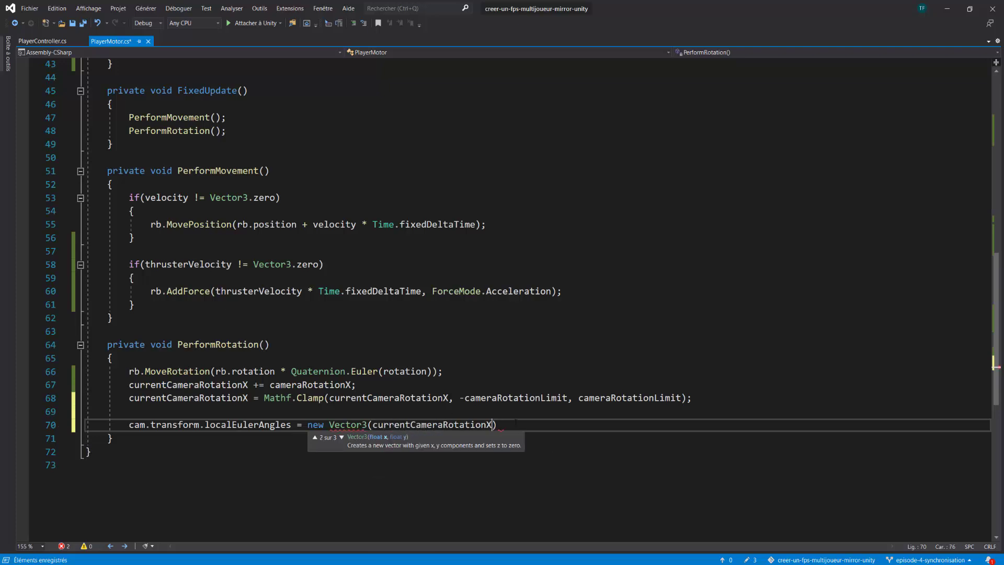
pyautogui.write(', ')
pyautogui.write('0f, ')
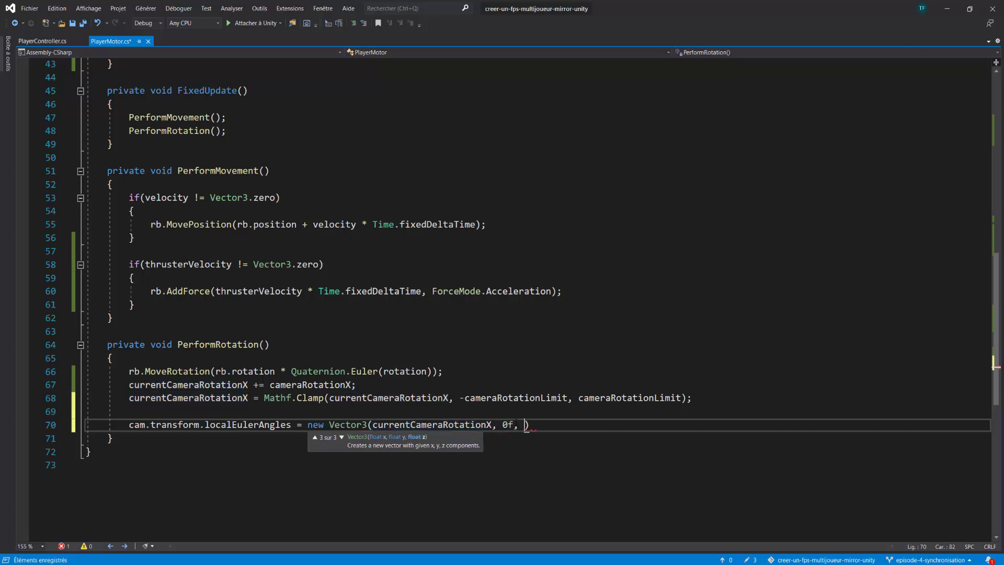
pyautogui.write('0f')
pyautogui.write(');')
pyautogui.hotkey('ctrl', 's')
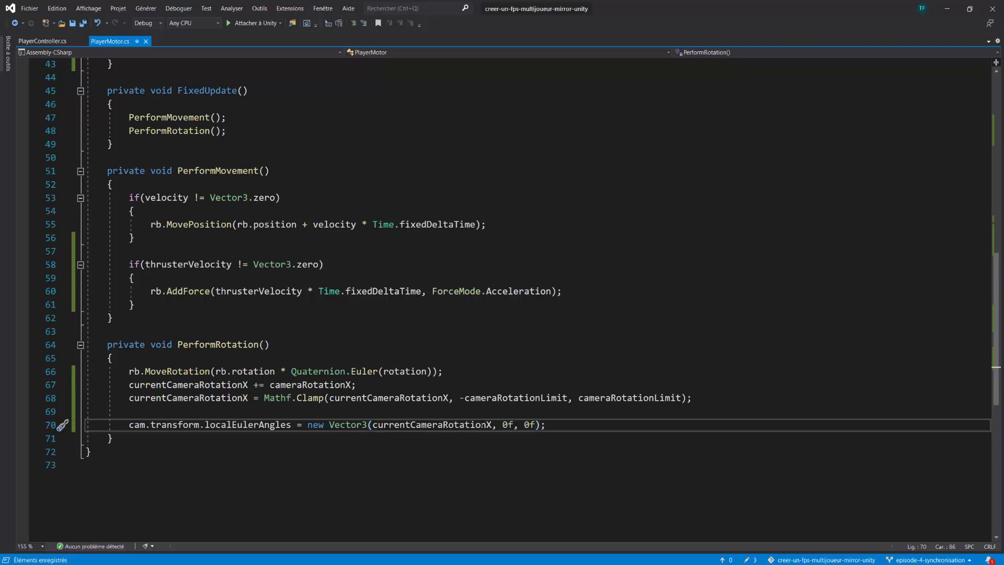
pyautogui.doubleClick(482, 425)
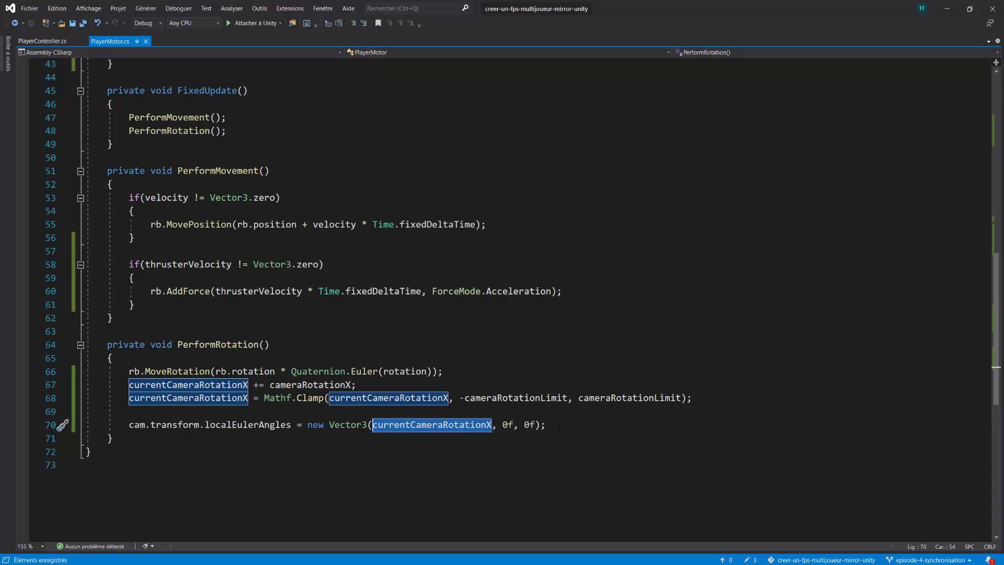
# Add the comment '// On calcule la rotation de la caméra' above the rotation calculation
pyautogui.click(591, 357)
pyautogui.press('Return')
pyautogui.write('// On ca')
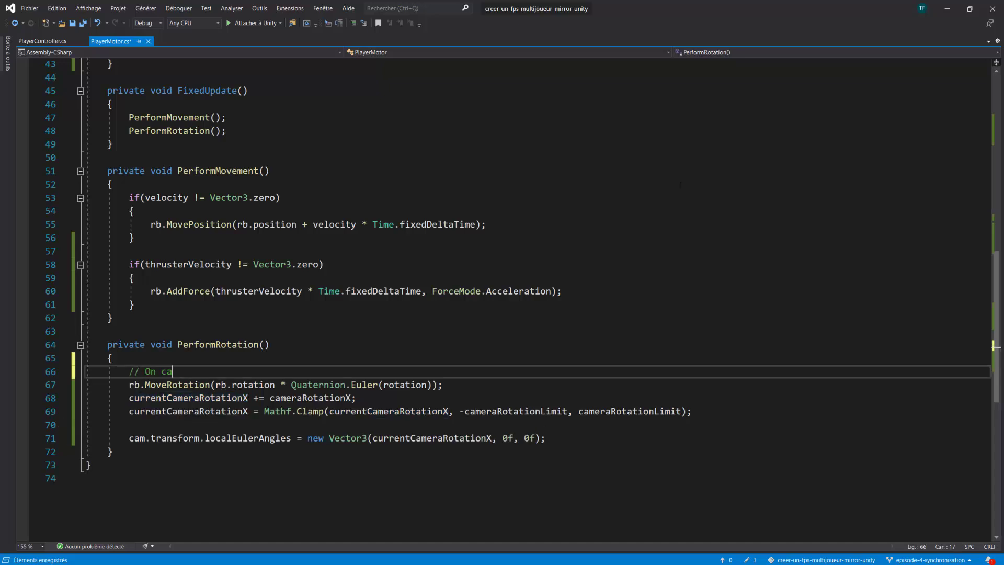
pyautogui.write('lcule la')
pyautogui.write(' rotation de la ca')
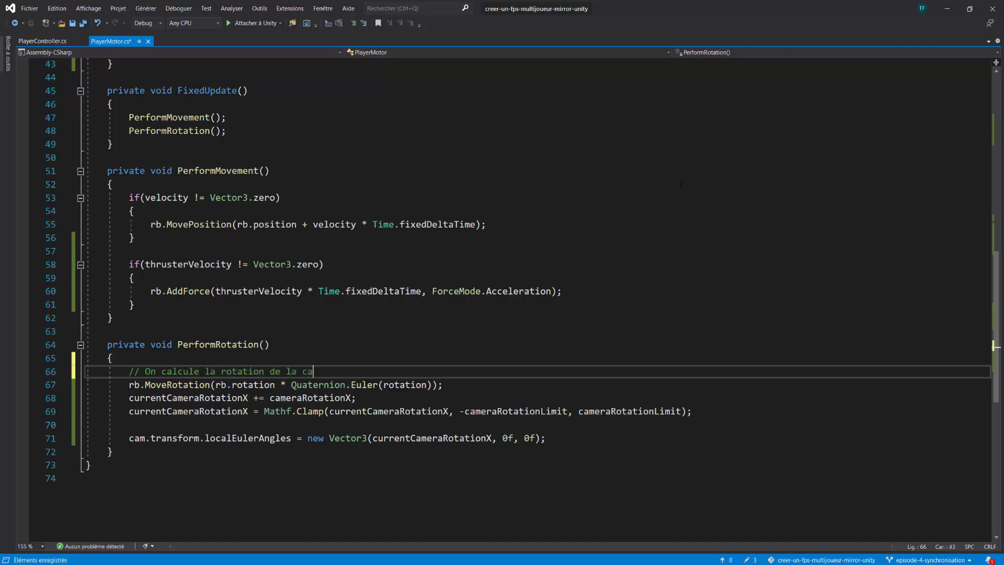
pyautogui.write('méra')
# Add '// On applique la rotation de la caméra' above the camera line, save, and return to Unity
pyautogui.press('Down')
pyautogui.press('Down')
pyautogui.press('Down')
pyautogui.press('Down')
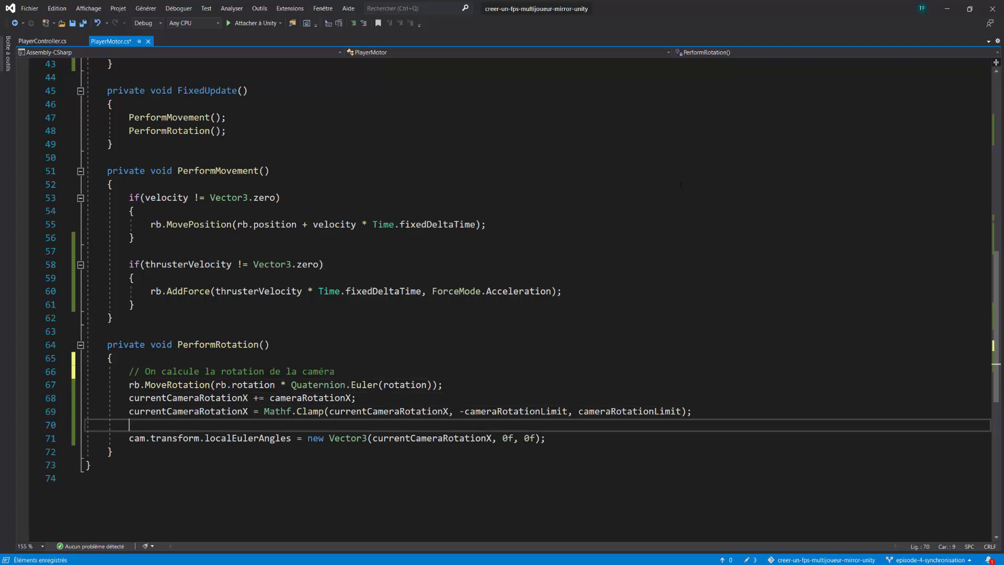
pyautogui.press('Return')
pyautogui.write('// On ap')
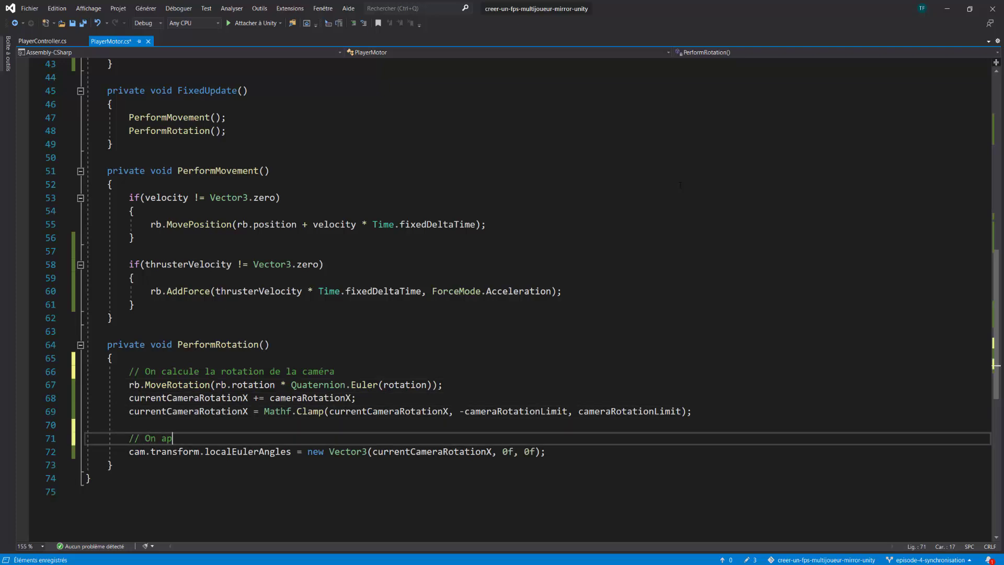
pyautogui.write('plique la rota')
pyautogui.write('tion de la caméra')
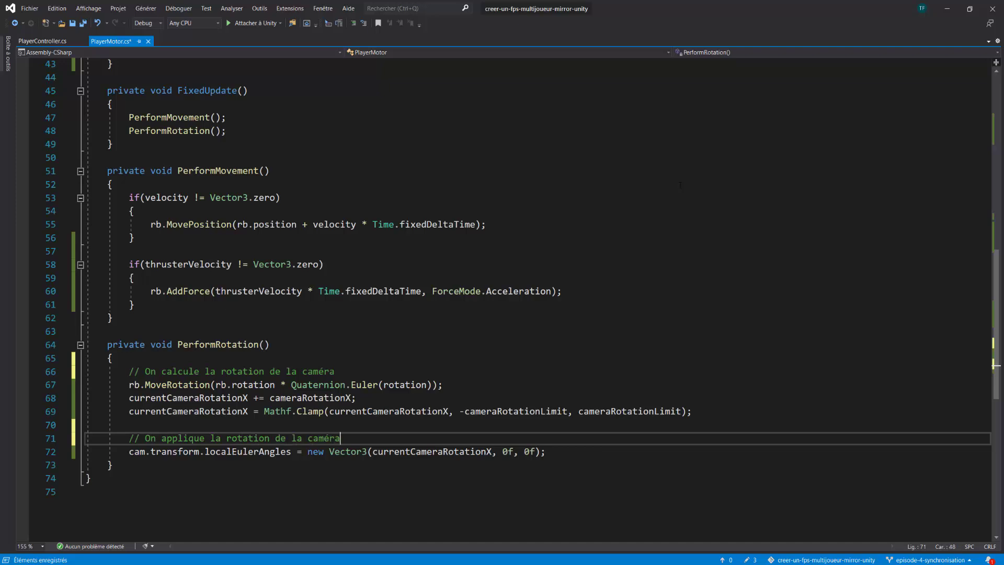
pyautogui.hotkey('ctrl', 's')
pyautogui.hotkey('alt', 'Tab')
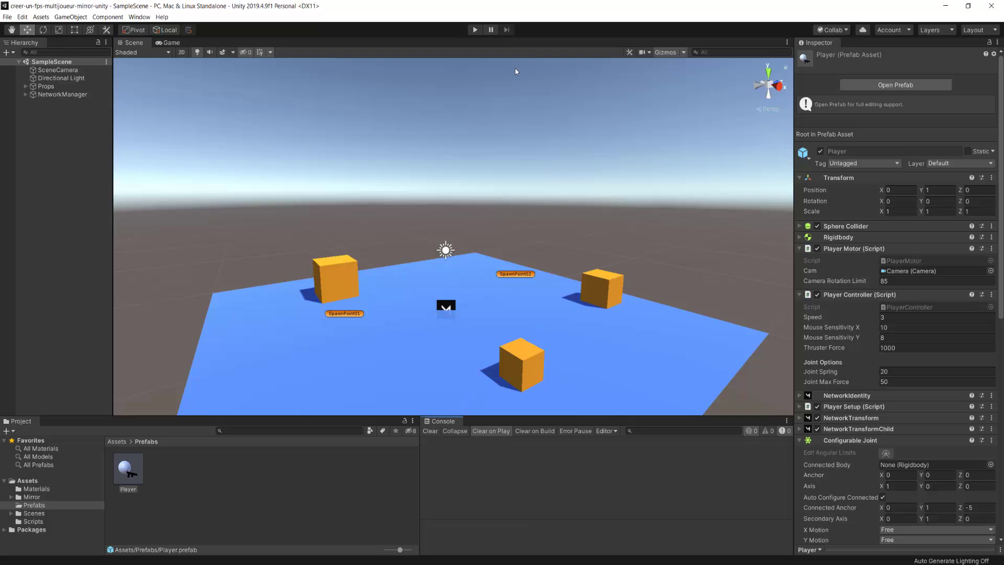
# Play the game as Host (Server + Client) to check the camera pitch, then stop play mode
pyautogui.click(475, 30)
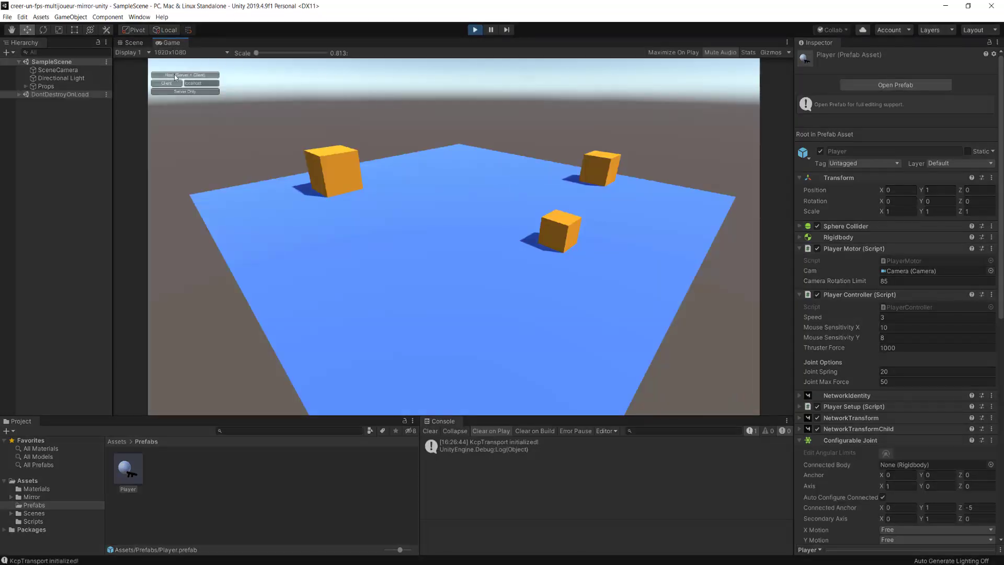
pyautogui.click(174, 74)
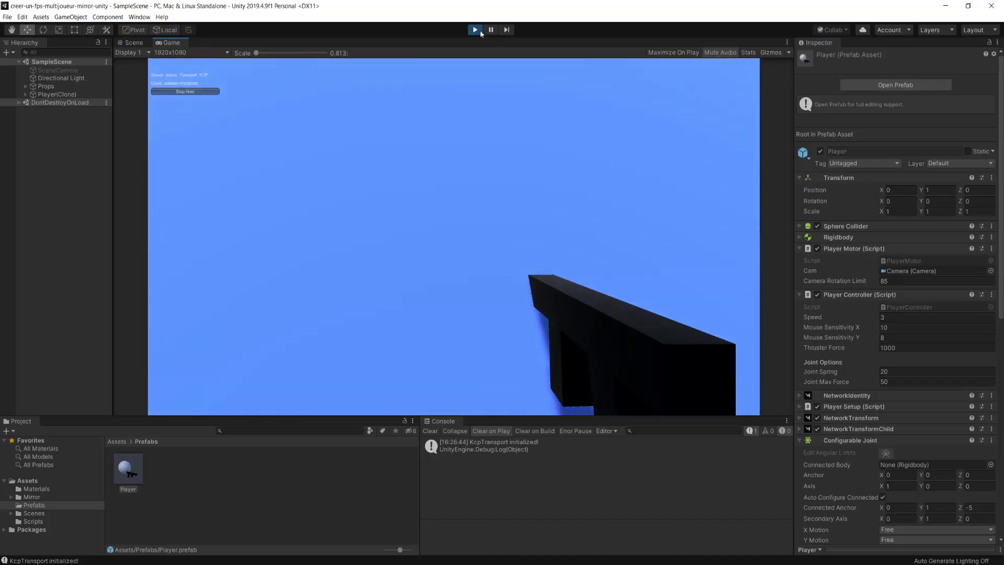
pyautogui.click(474, 29)
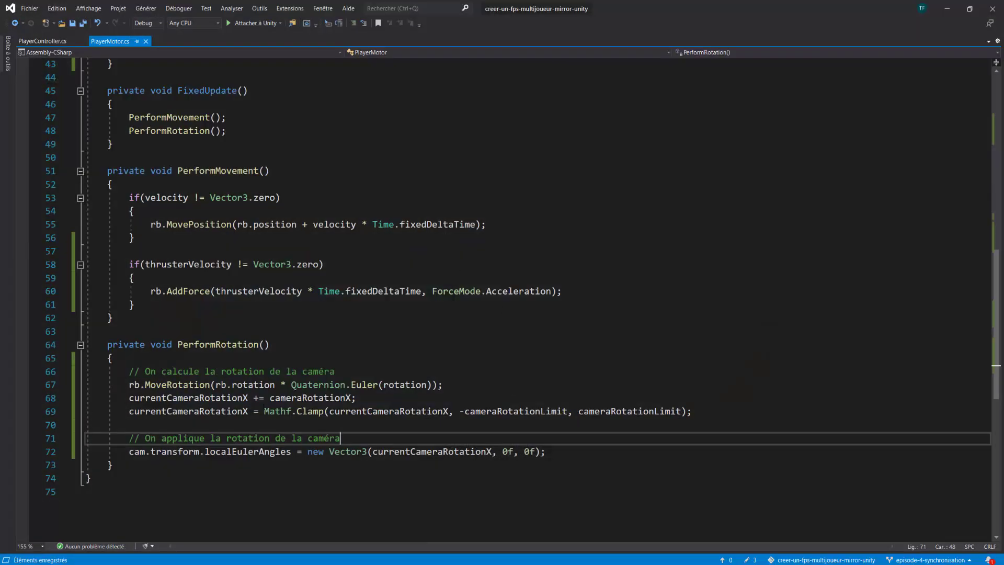
# Change += to -= on line 68 to invert vertical look, save, and return to Unity
pyautogui.click(256, 398)
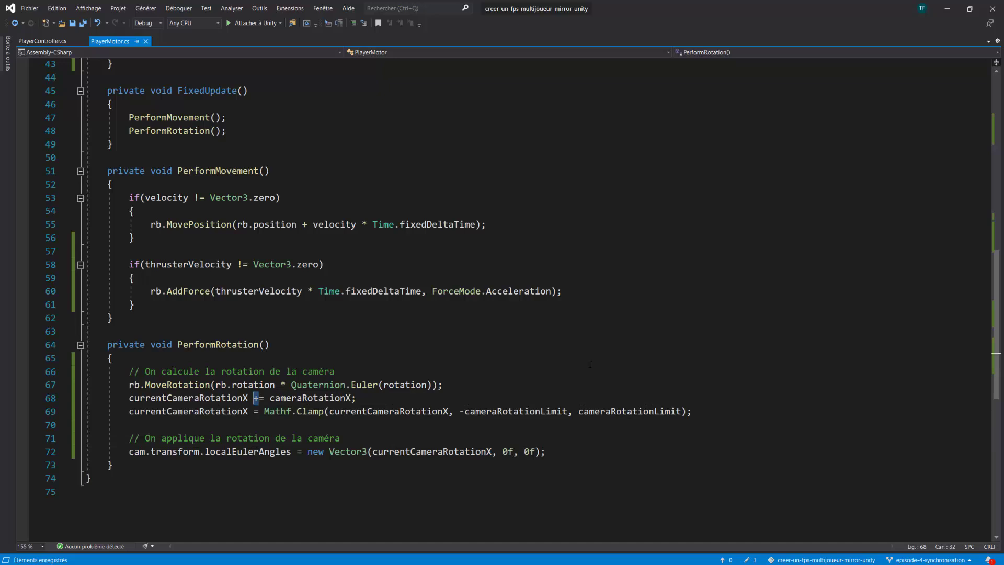
pyautogui.write('-')
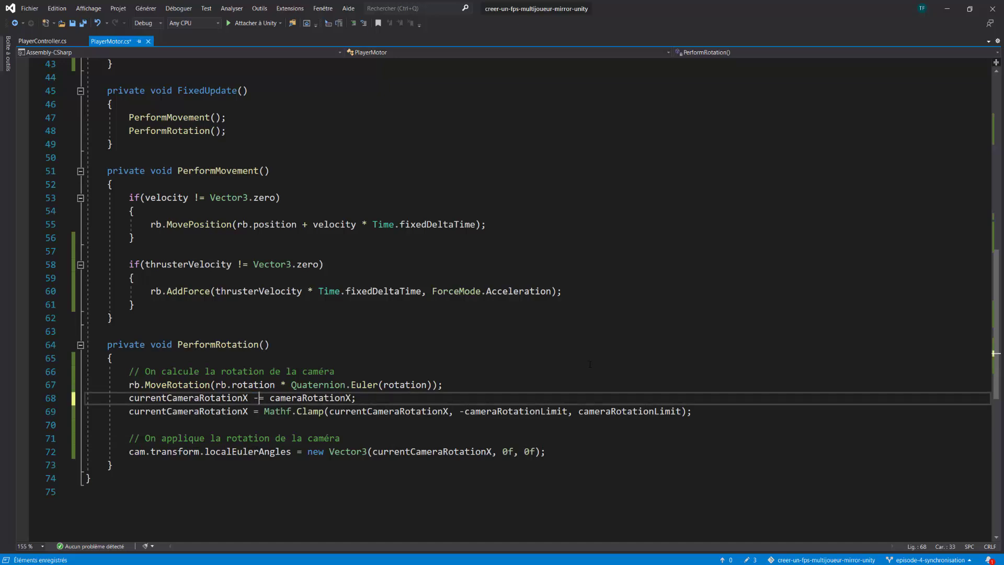
pyautogui.hotkey('ctrl', 's')
pyautogui.hotkey('alt', 'Tab')
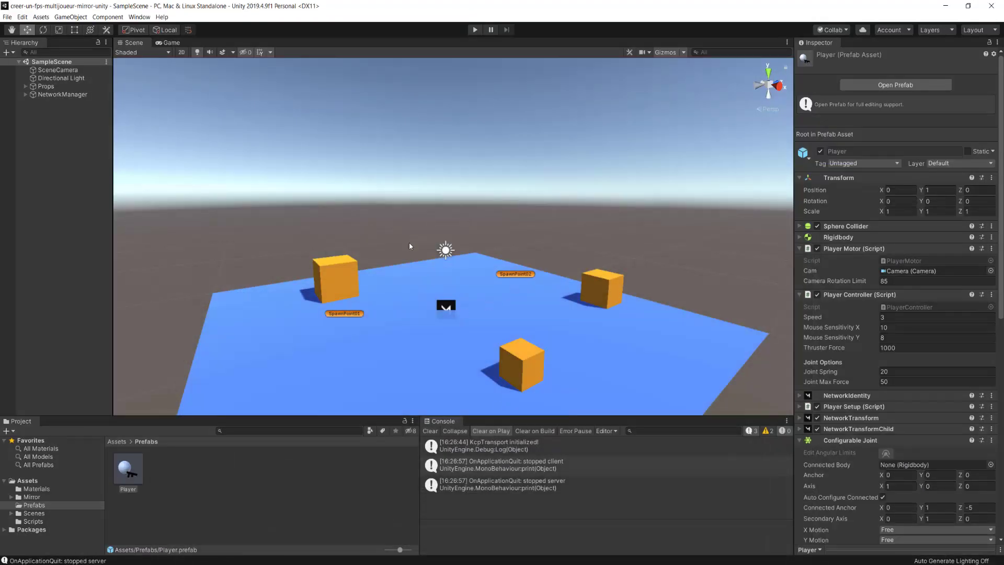
# Host a game in play mode and walk the player with W toward the orange box
pyautogui.click(474, 30)
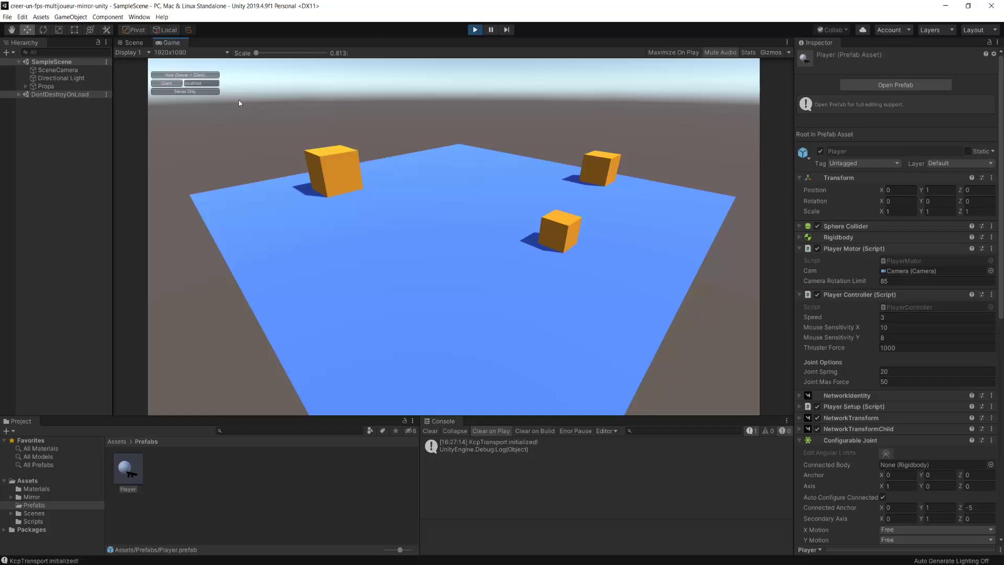
pyautogui.click(193, 74)
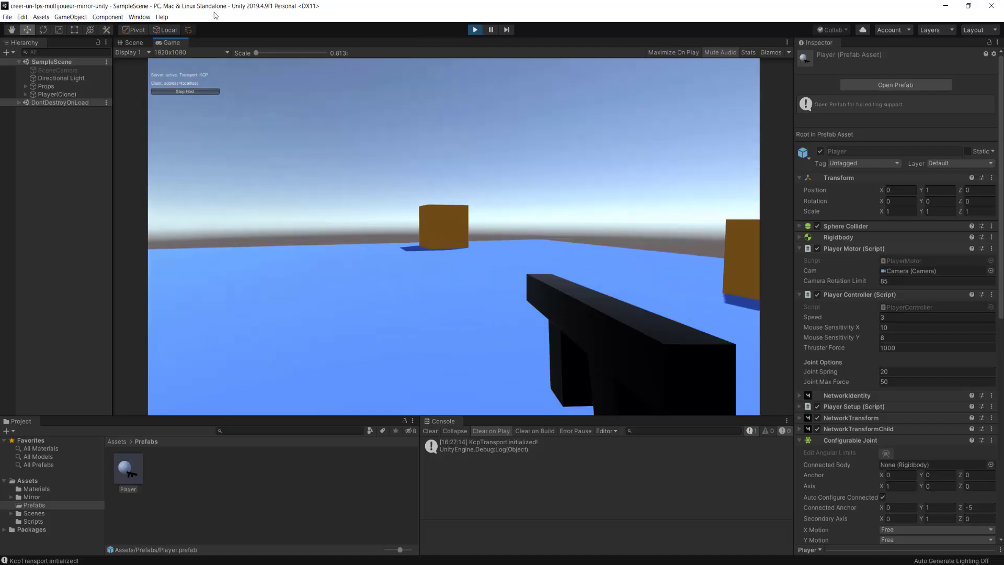
pyautogui.press('w')
pyautogui.press('w')
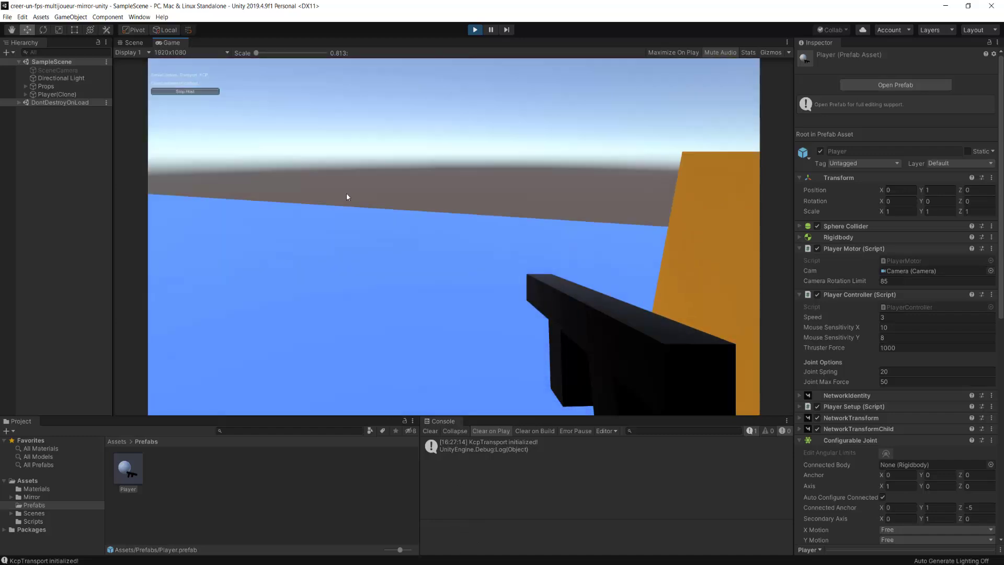
pyautogui.press('w')
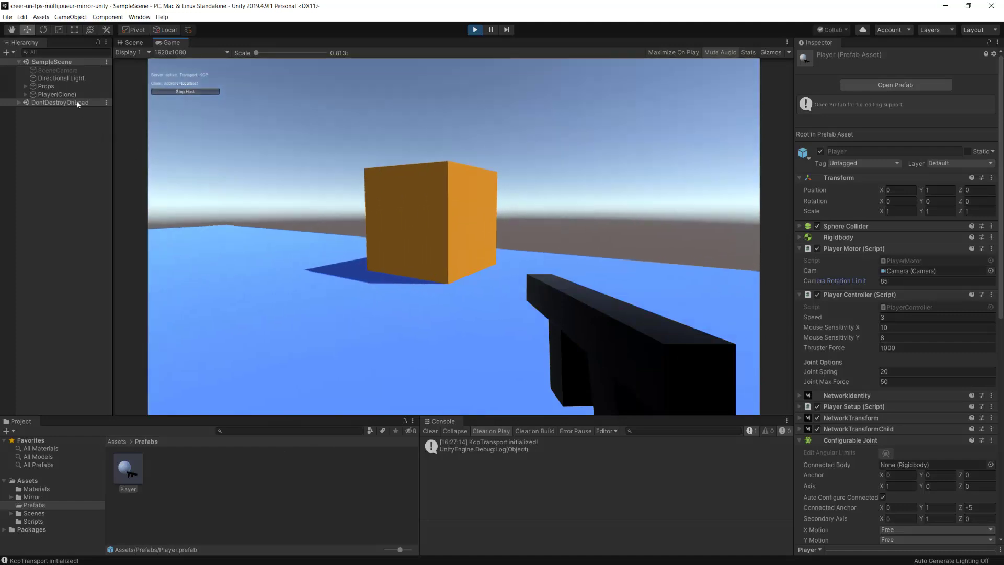
# Set Player(Clone)'s Camera Rotation Limit from 85 to 15, test it, and stop play mode
pyautogui.click(51, 96)
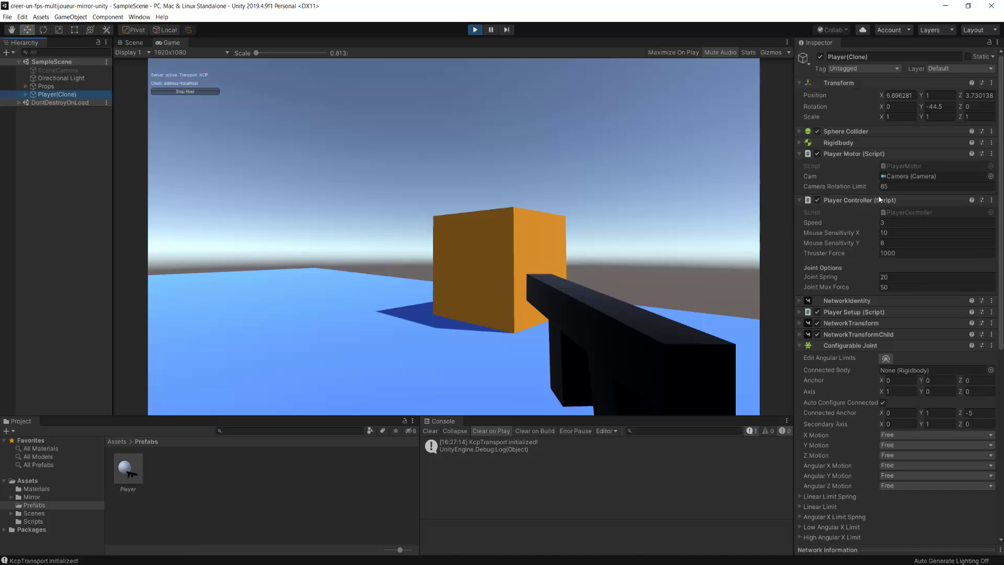
pyautogui.click(847, 189)
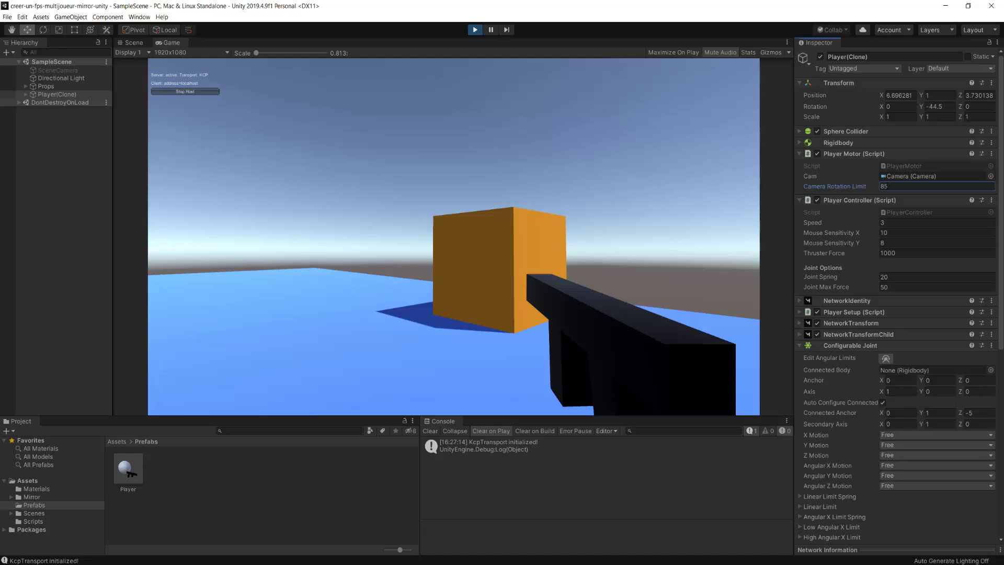
pyautogui.click(896, 189)
pyautogui.write('15')
pyautogui.click(590, 282)
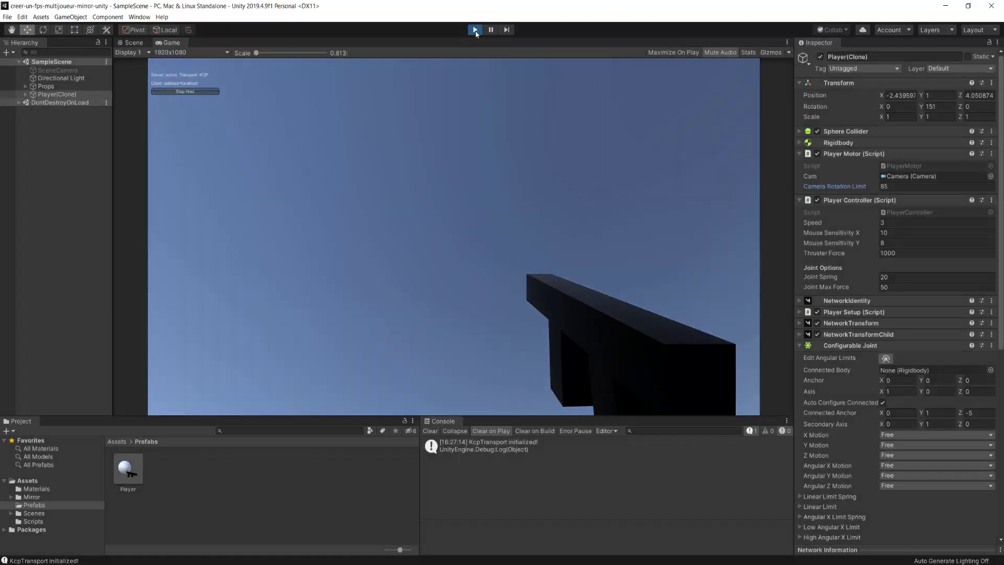
pyautogui.click(476, 32)
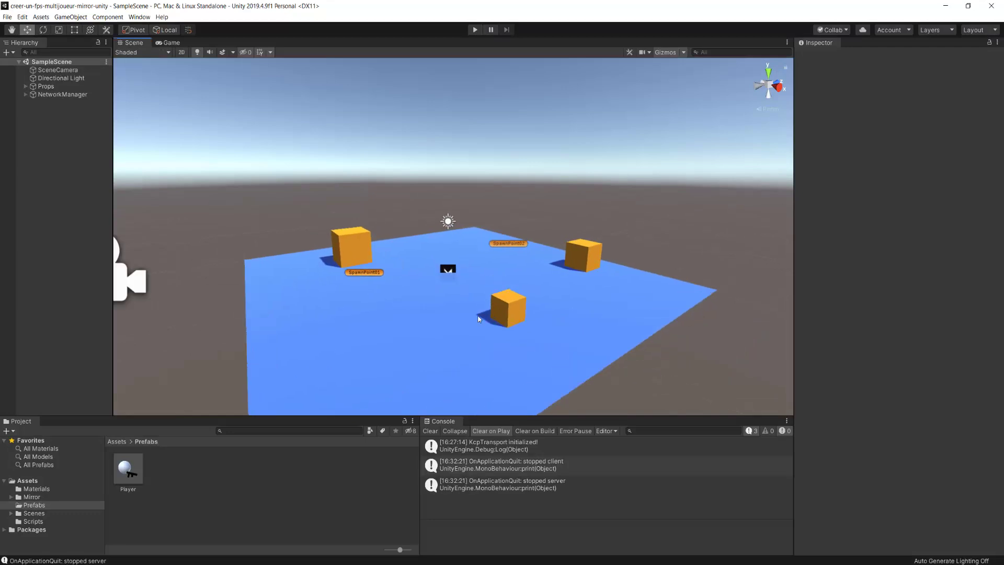